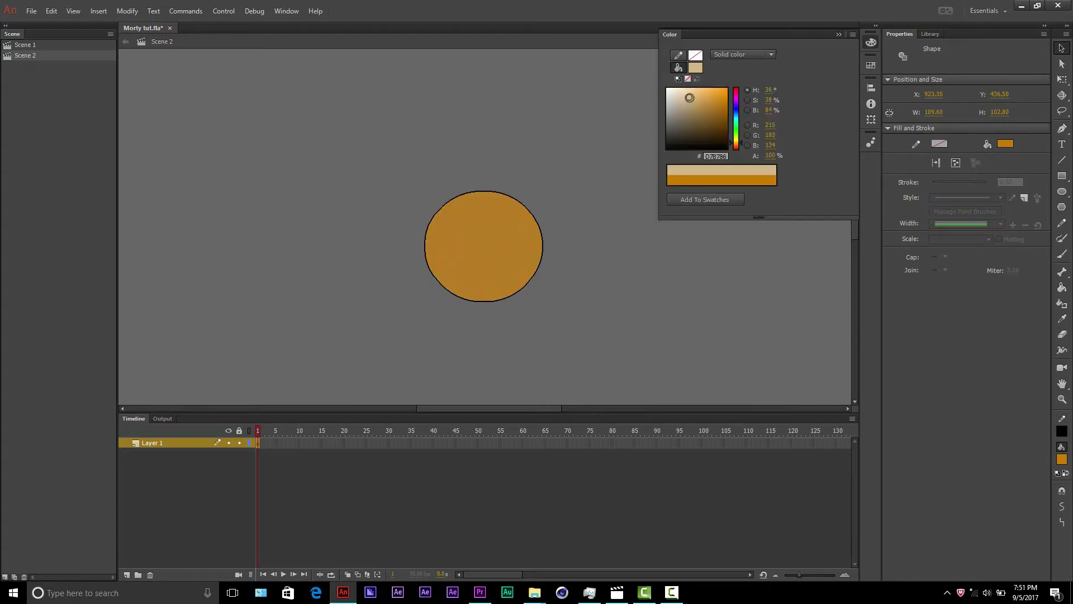
Step: Change the head circle's fill to a light beige skin tone
drag(689, 101, 678, 103)
click(601, 223)
Step: Draw the hair outline with straight lines around the head's left and upper sides, and bend it into a rounded shape ending on the head
key(n)
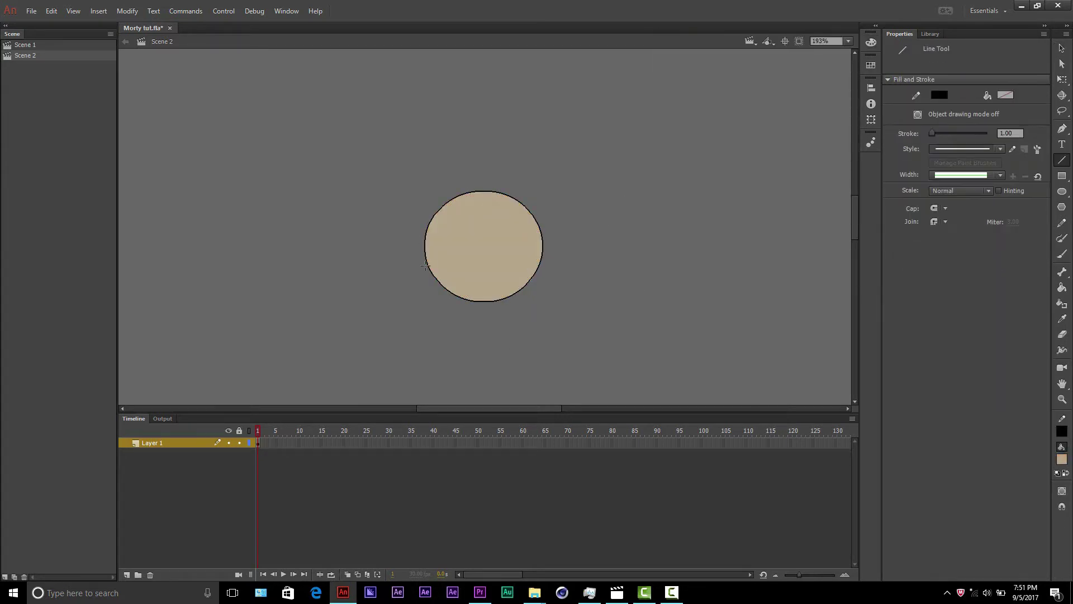
drag(394, 261, 488, 190)
key(v)
key(ctrl+equal)
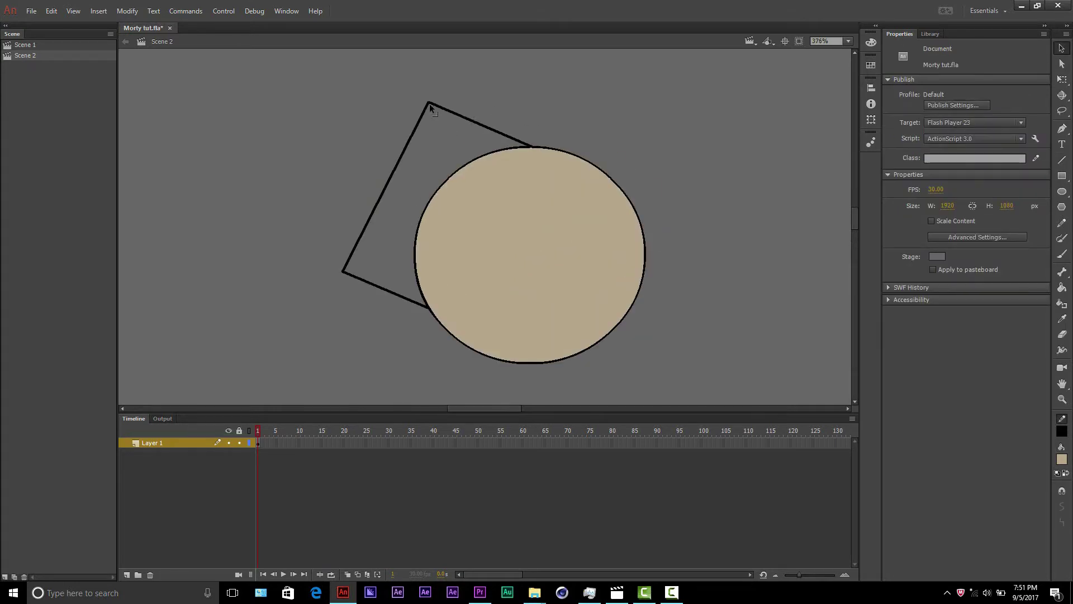
drag(429, 103, 535, 126)
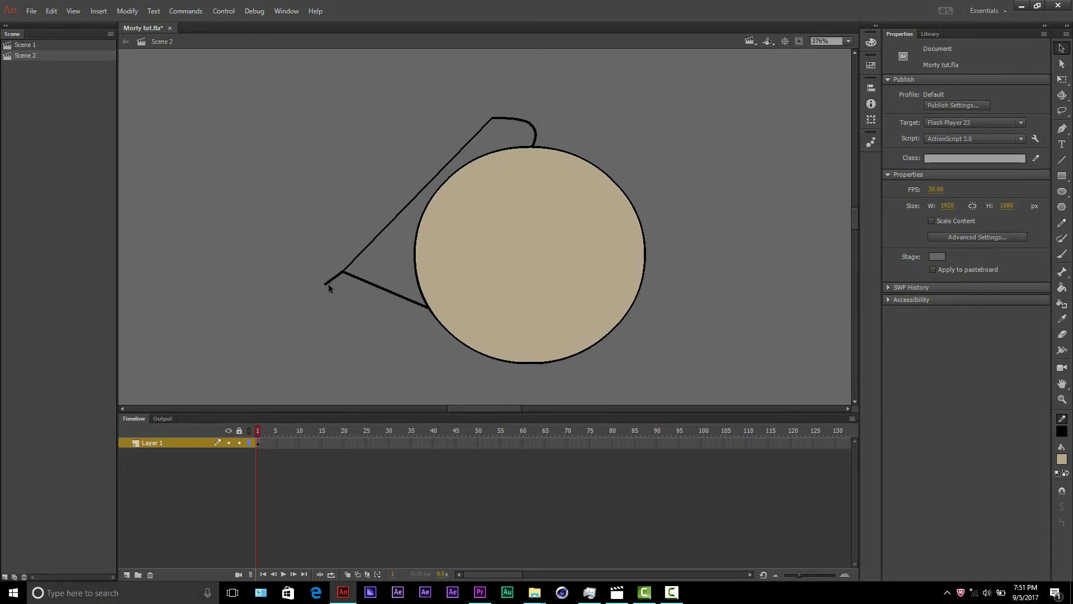
drag(327, 283, 363, 289)
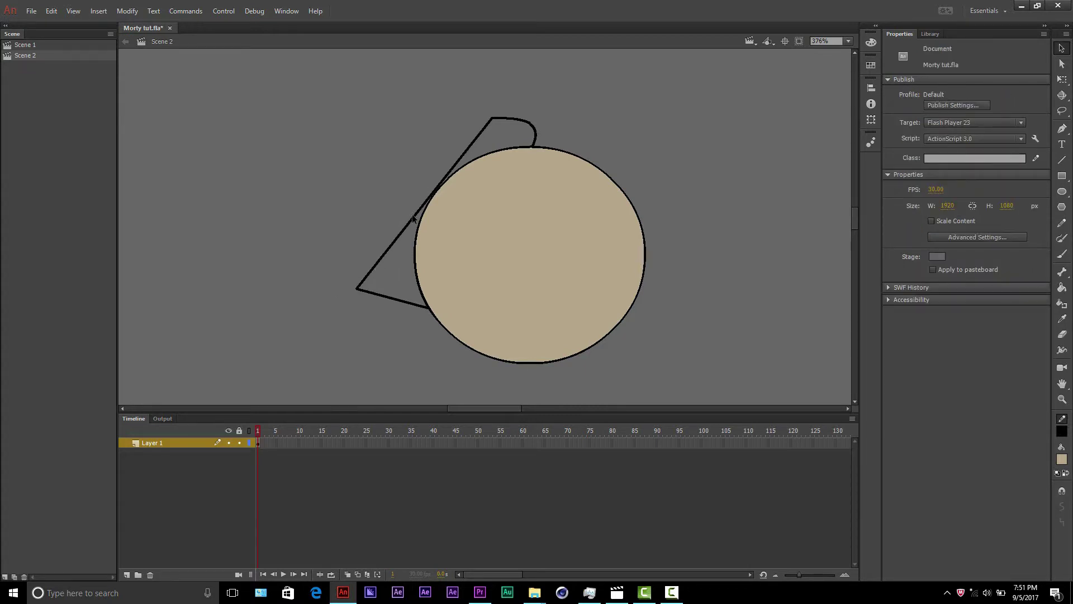
drag(413, 219, 400, 179)
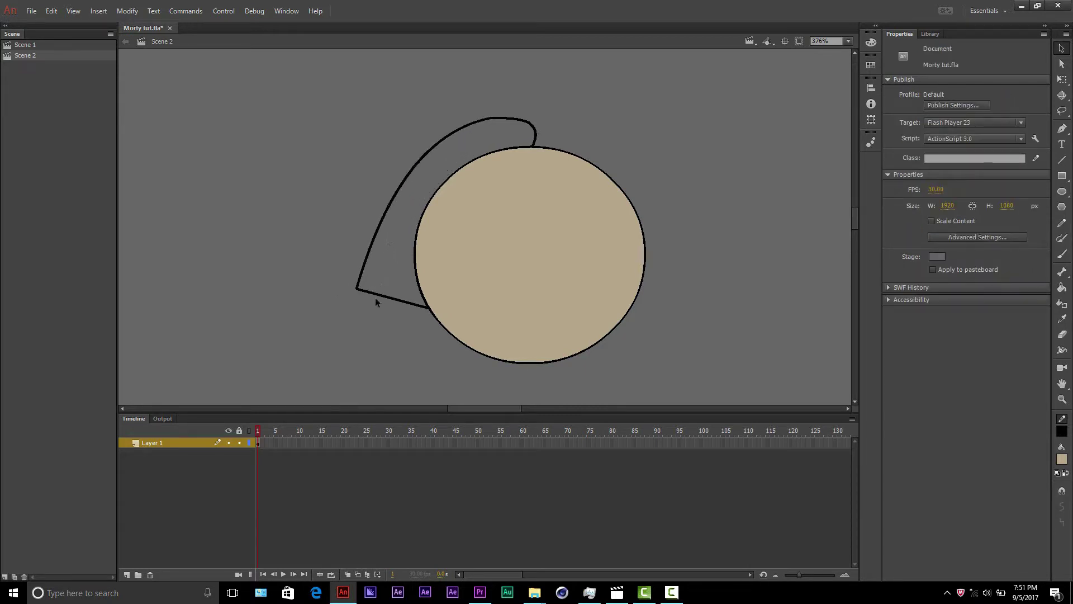
drag(375, 298, 375, 314)
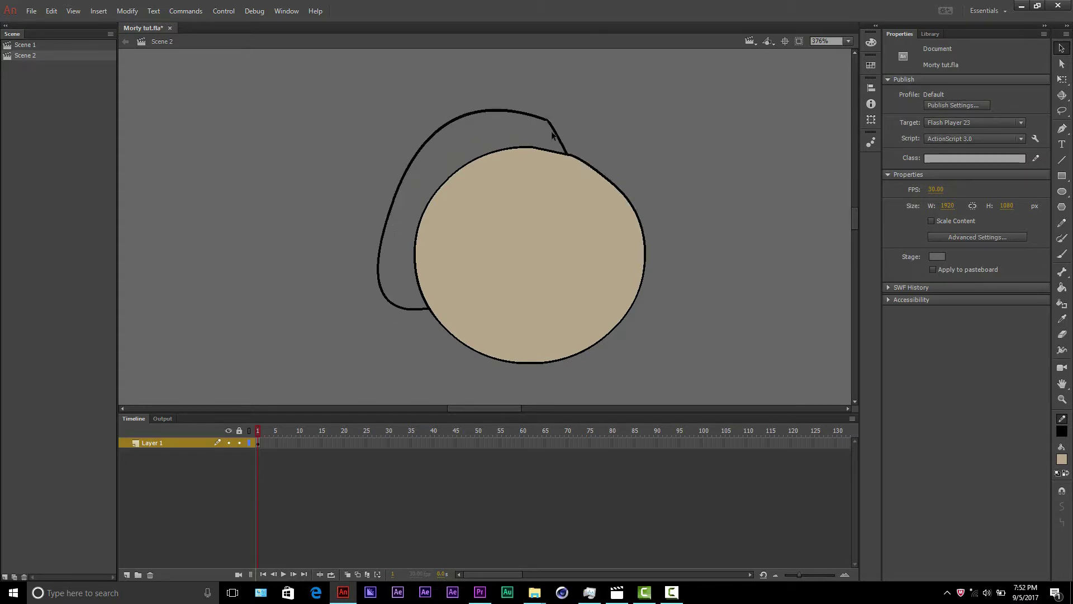
drag(551, 134, 569, 143)
Step: Fill the enclosed hair area with dark brown using the Paint Bucket
click(1062, 288)
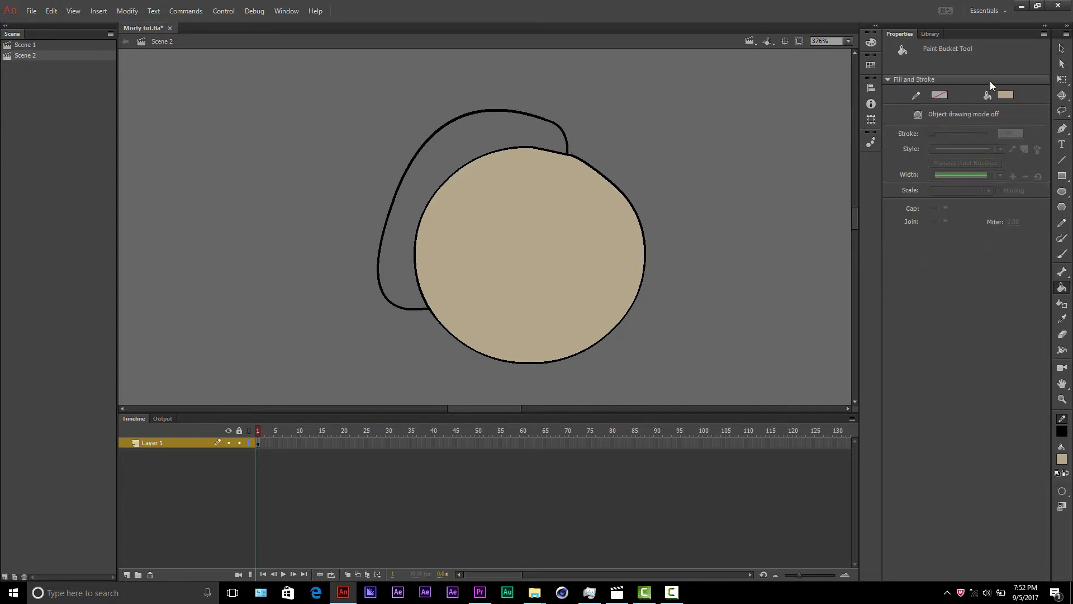
click(1005, 94)
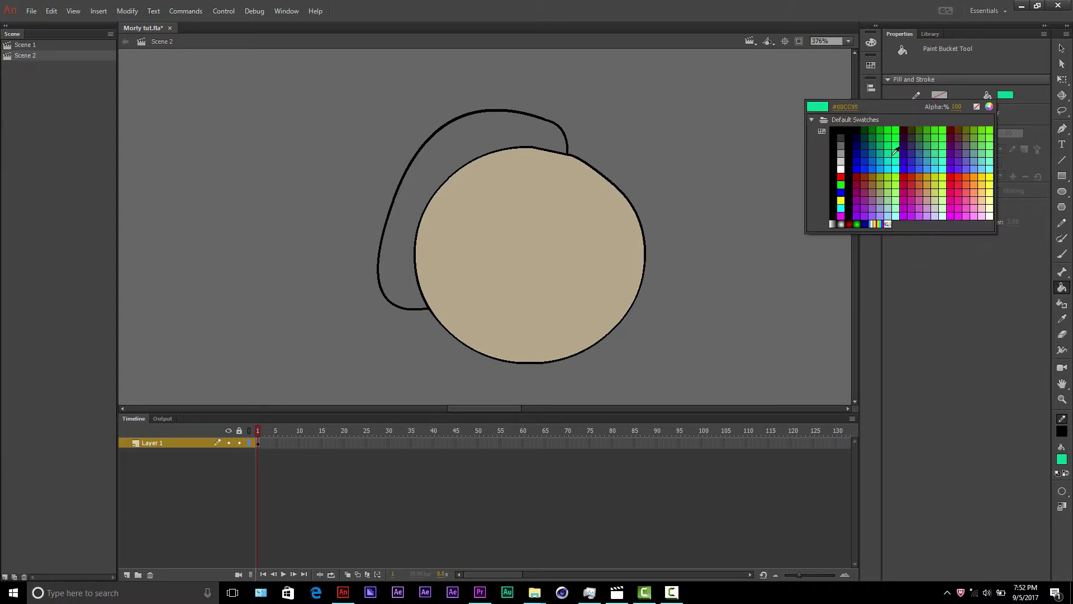
click(863, 177)
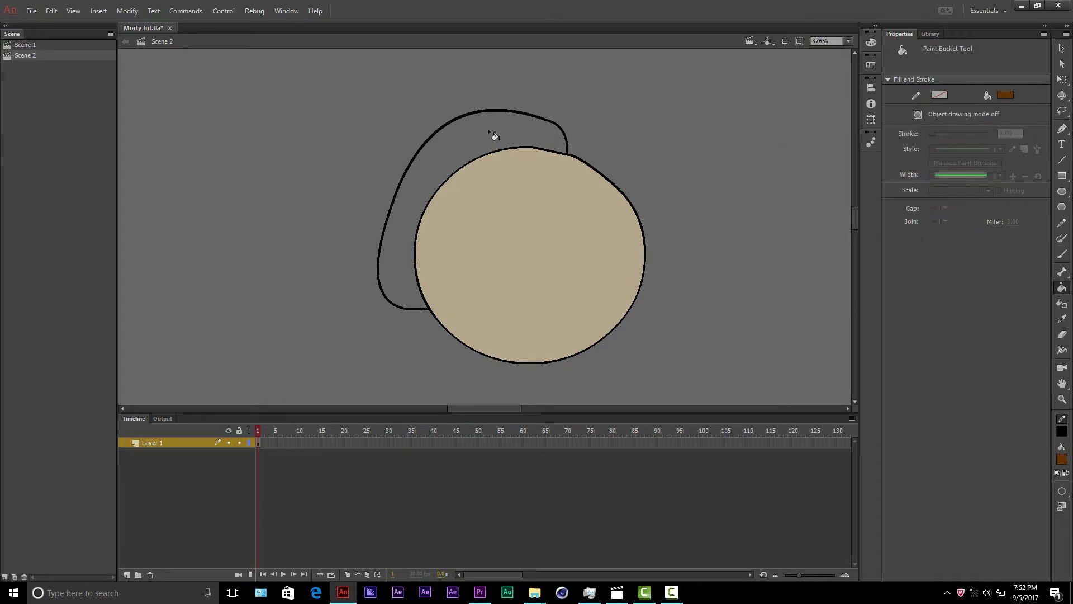
click(495, 136)
Step: Draw an eye circle about 36 px wide with a black outline in the empty space to the right of the head
click(1061, 194)
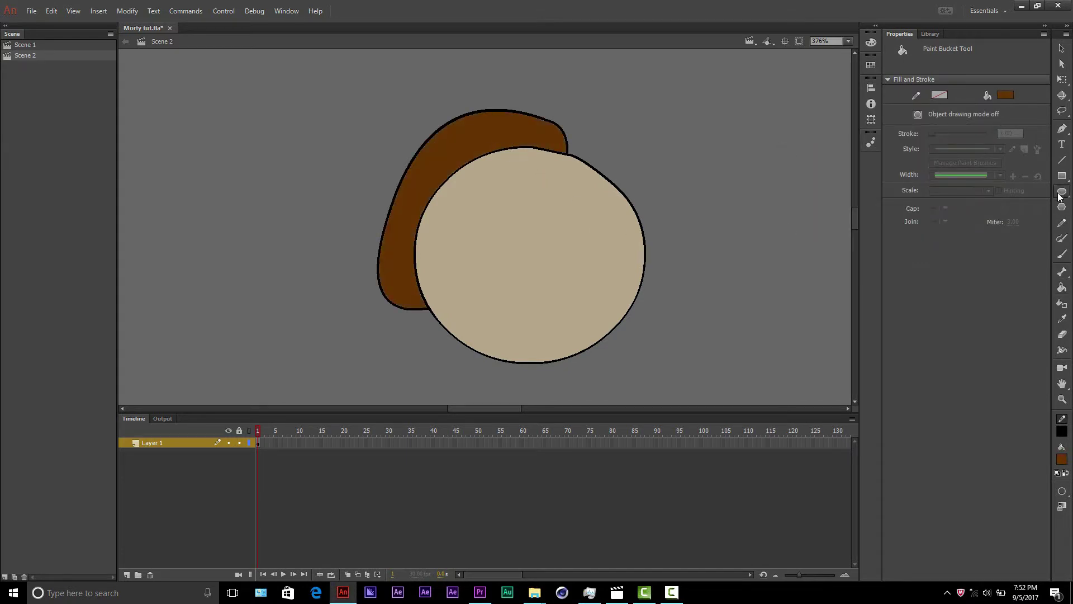
scroll(702, 235, down, 5)
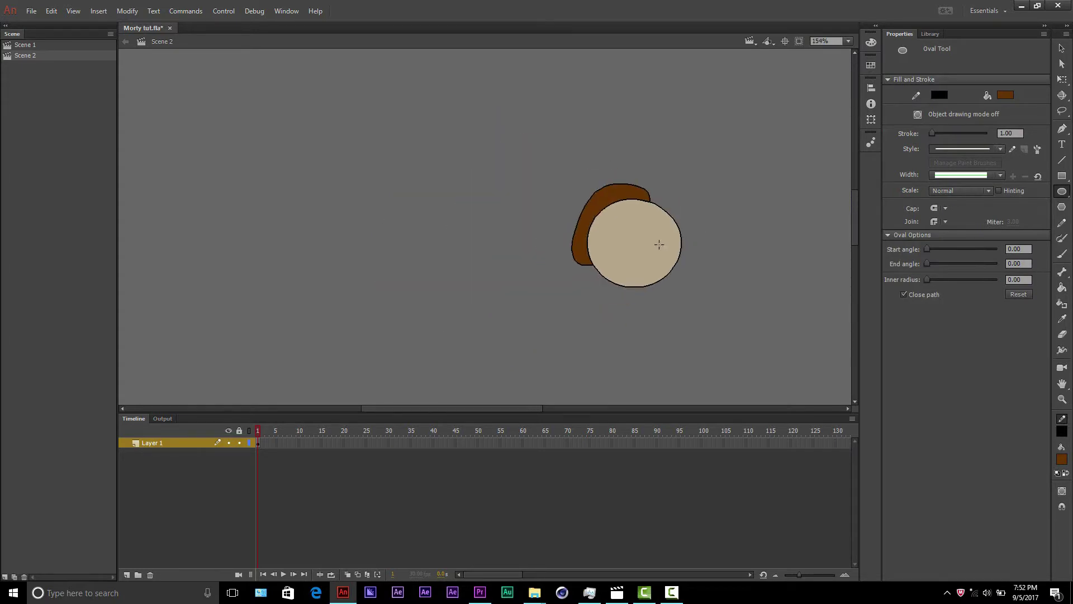
drag(659, 245, 441, 239)
scroll(467, 252, up, 6)
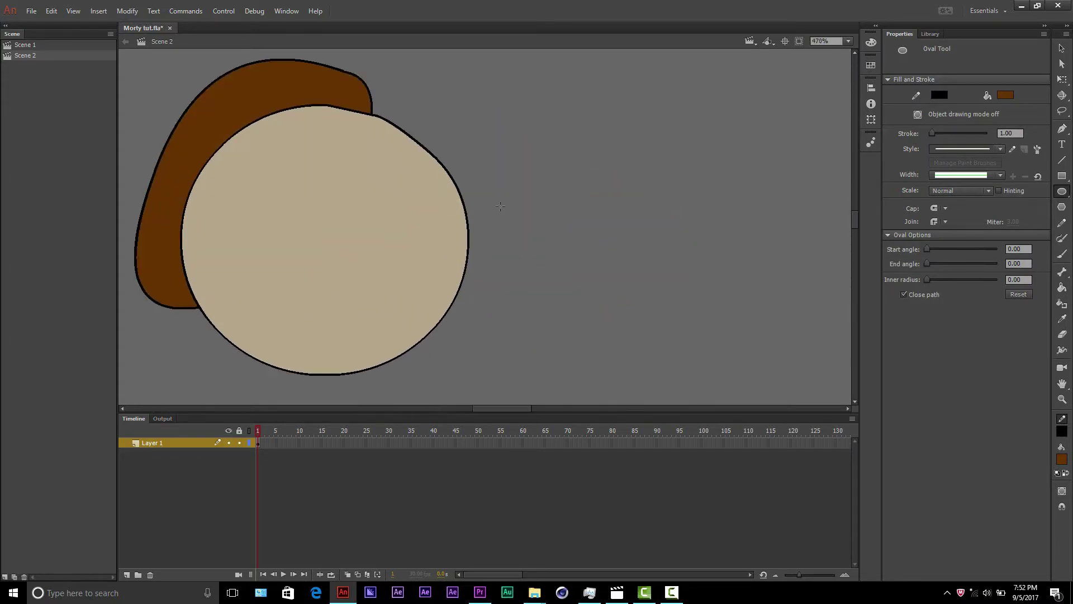
drag(500, 206, 587, 290)
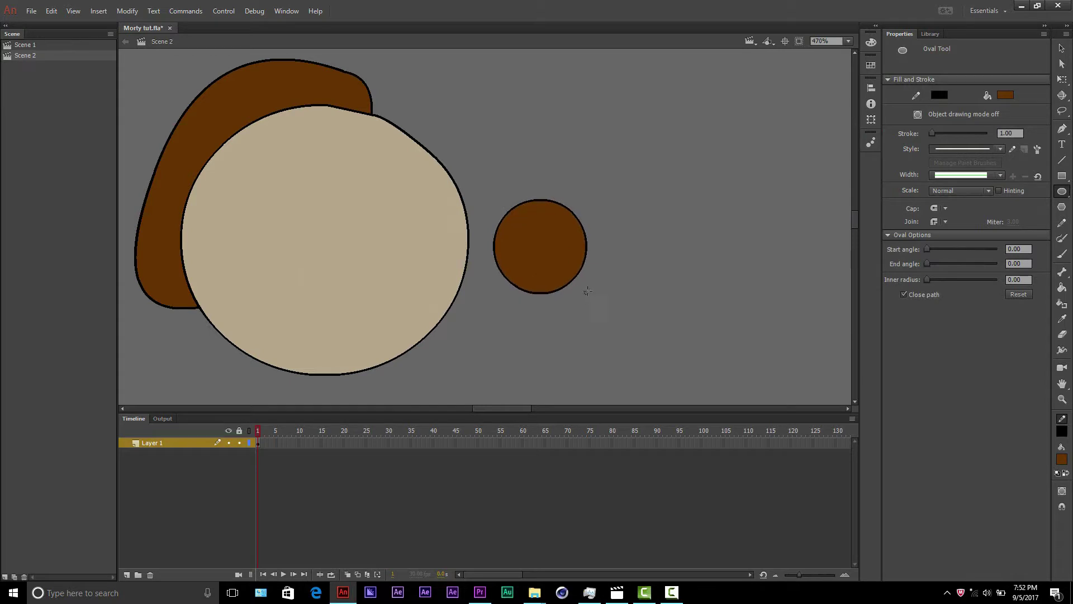
Step: Change the eye circle's fill to white
click(1062, 48)
click(539, 246)
click(1005, 144)
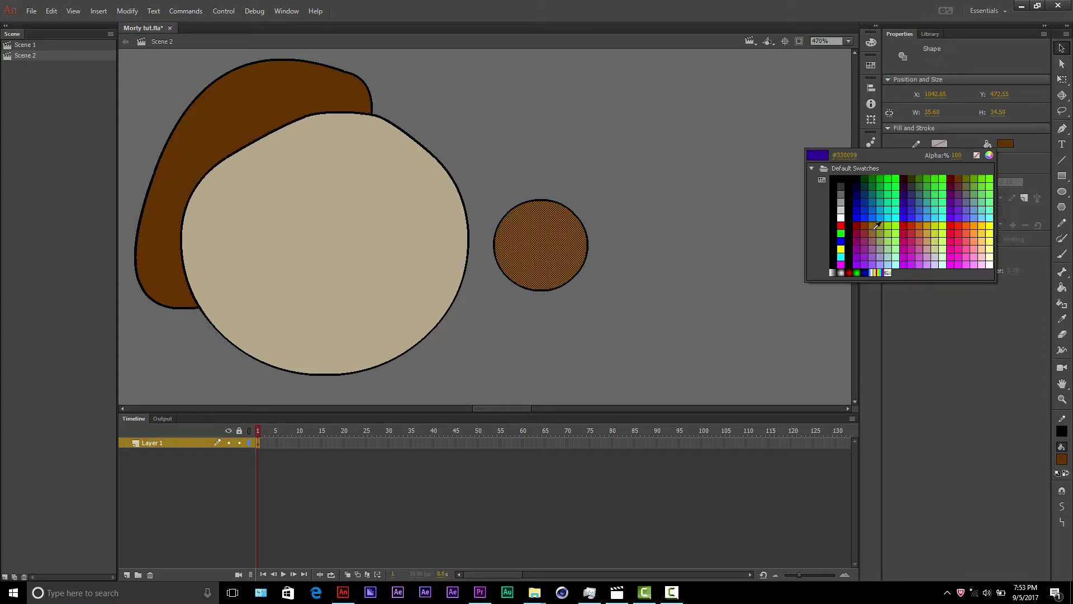
click(841, 217)
Step: Convert the white eye circle and its outline to a movie clip symbol and place it on the upper part of the face
mouse_move(523, 227)
mouse_down()
mouse_move(531, 202)
mouse_move(523, 227)
mouse_move(632, 302)
mouse_up()
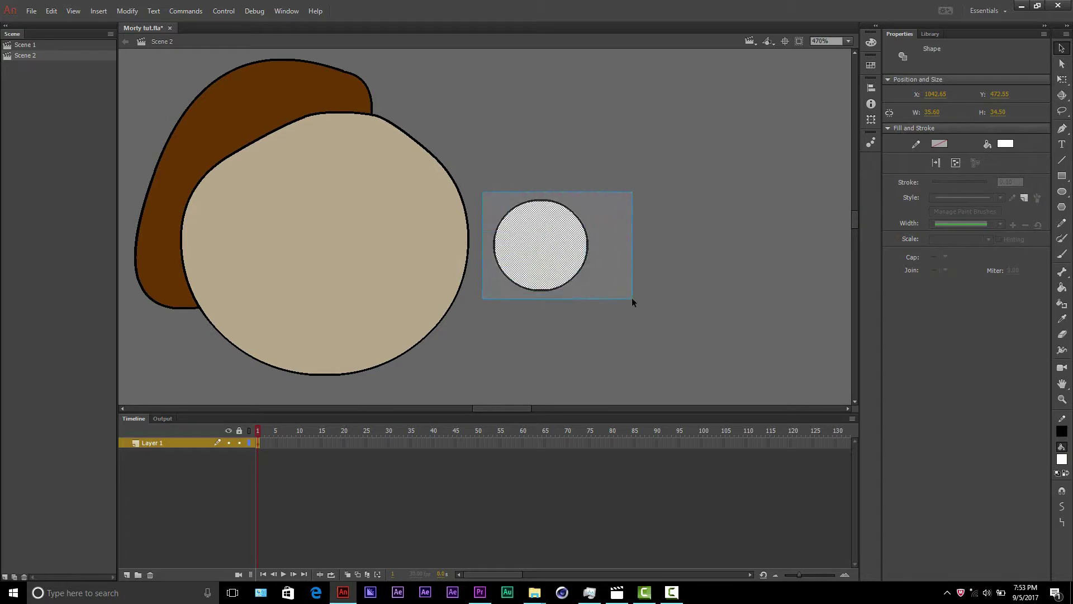
right_click(543, 262)
click(601, 533)
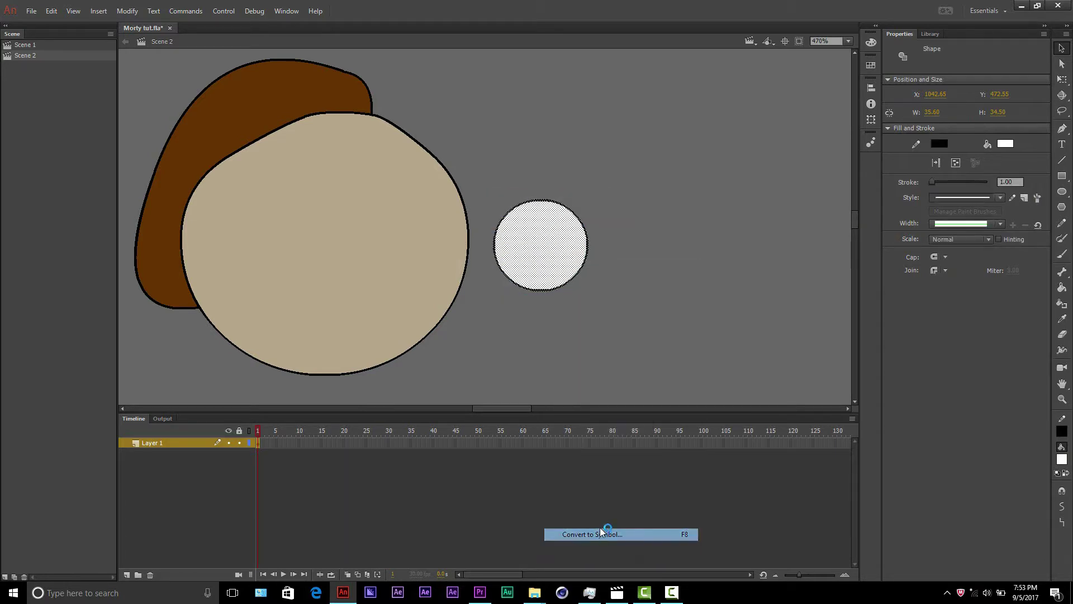
click(596, 139)
drag(552, 248, 360, 210)
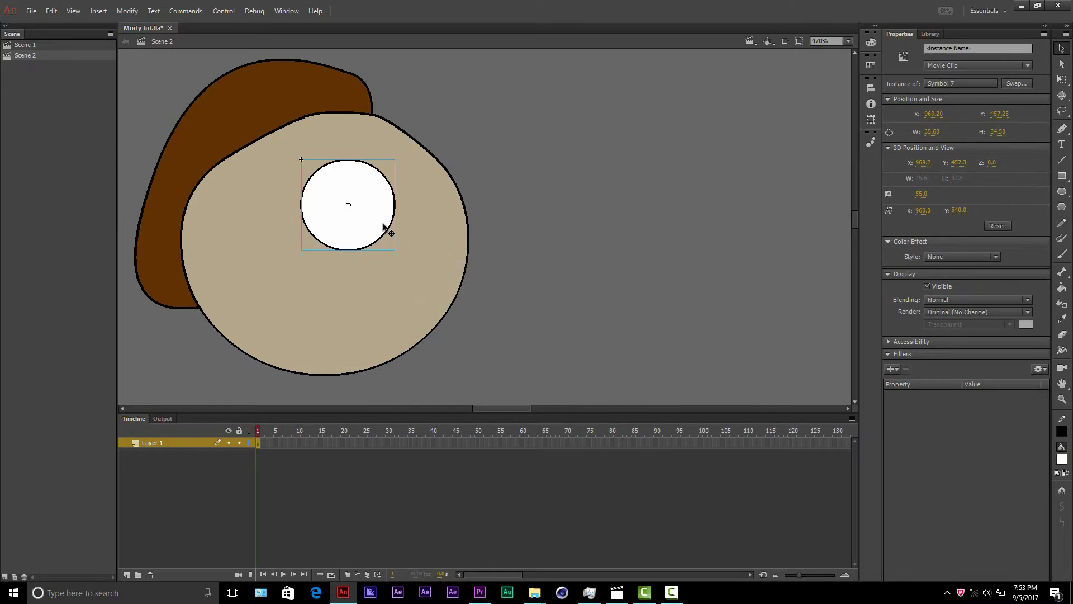
Step: Paste a copy of the eye and position the two eyes side by side, the second overlapping the face's right edge
key(ctrl+v)
drag(491, 239, 457, 211)
drag(385, 217, 424, 224)
Step: Narrow the right eye to about 30 px wide, tilt it slightly counter-clockwise and shift it slightly up and toward the other eye
key(q)
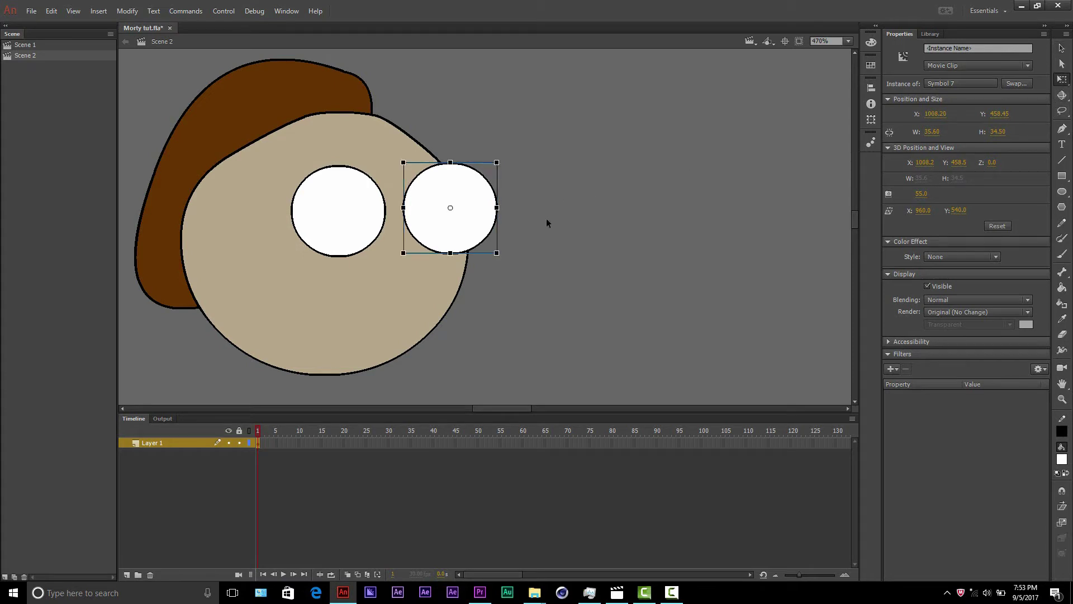
drag(496, 208, 489, 208)
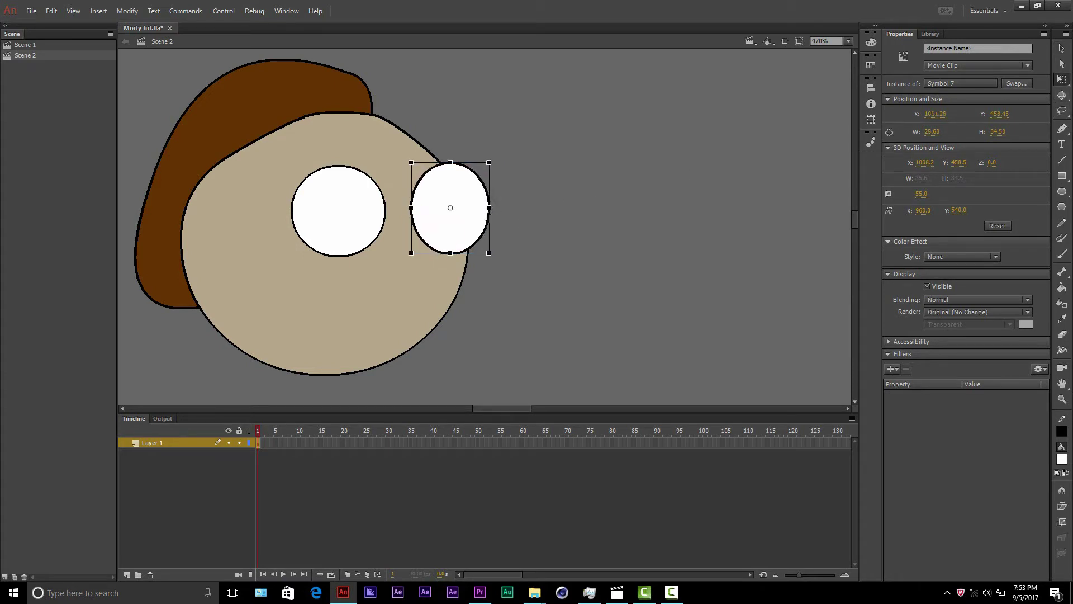
drag(408, 262, 410, 262)
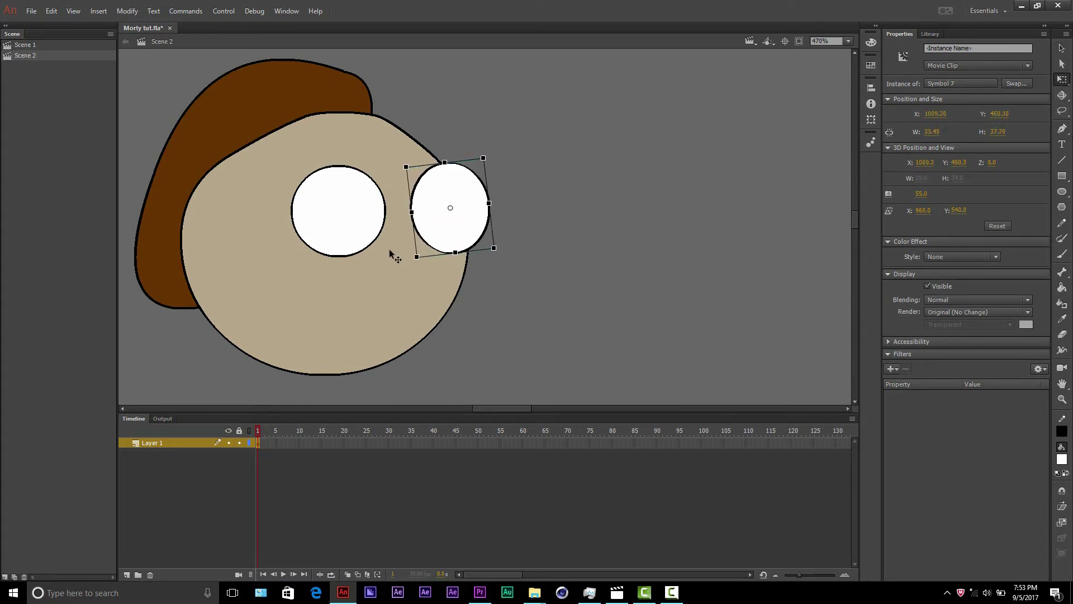
drag(462, 227, 457, 220)
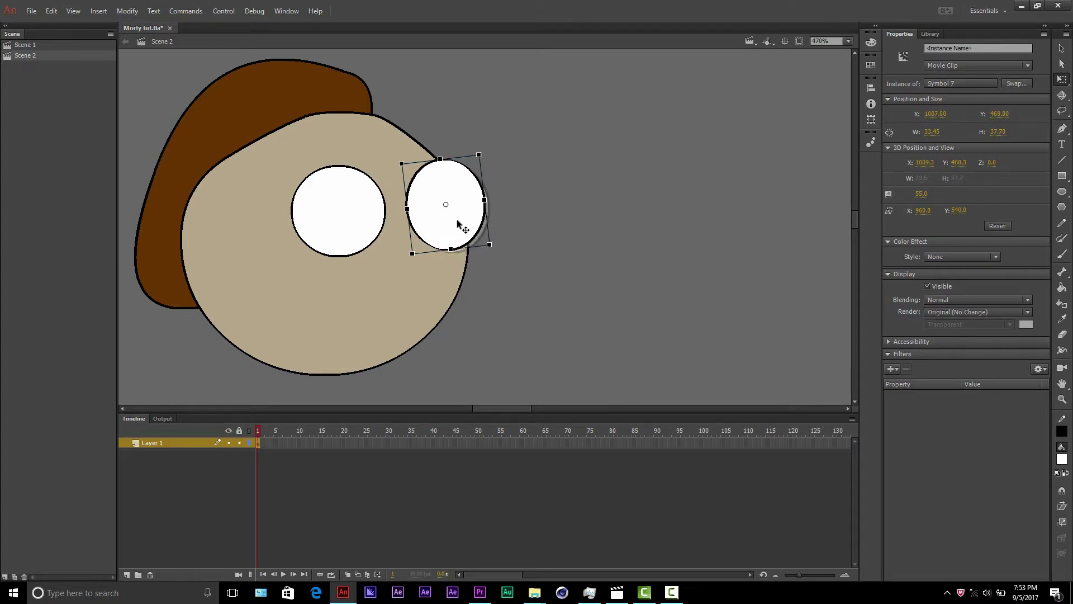
click(511, 368)
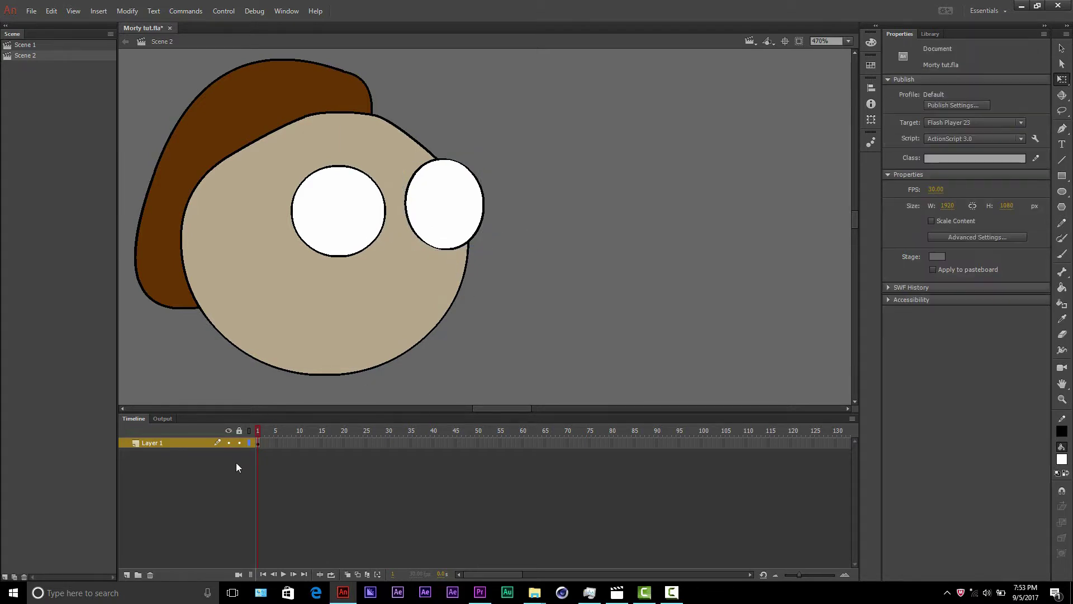
Step: Add a new layer and draw a curved black eyebrow line above each eye
click(126, 575)
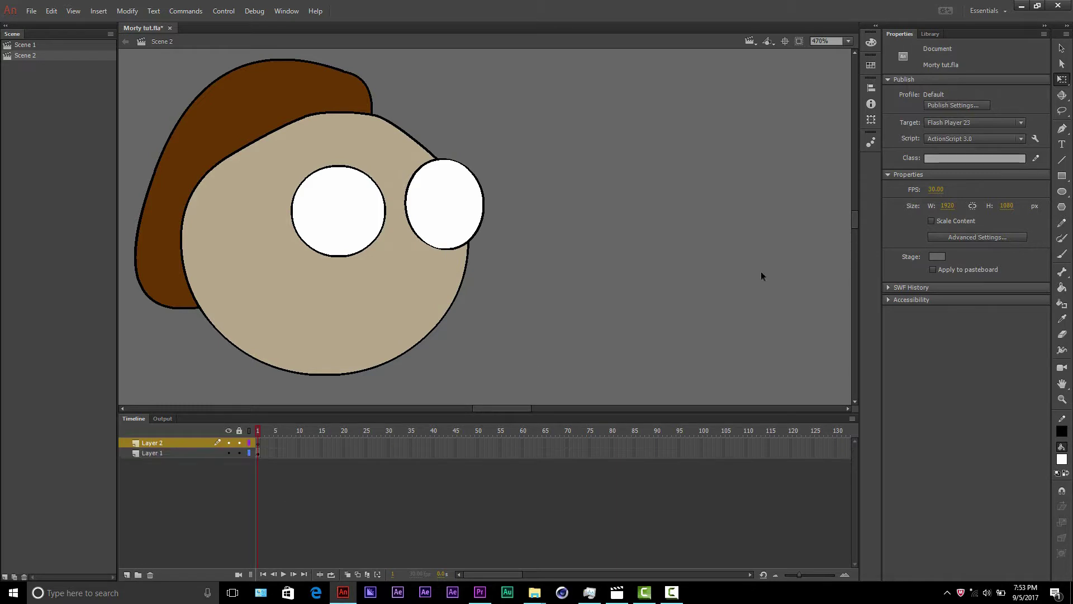
click(1061, 160)
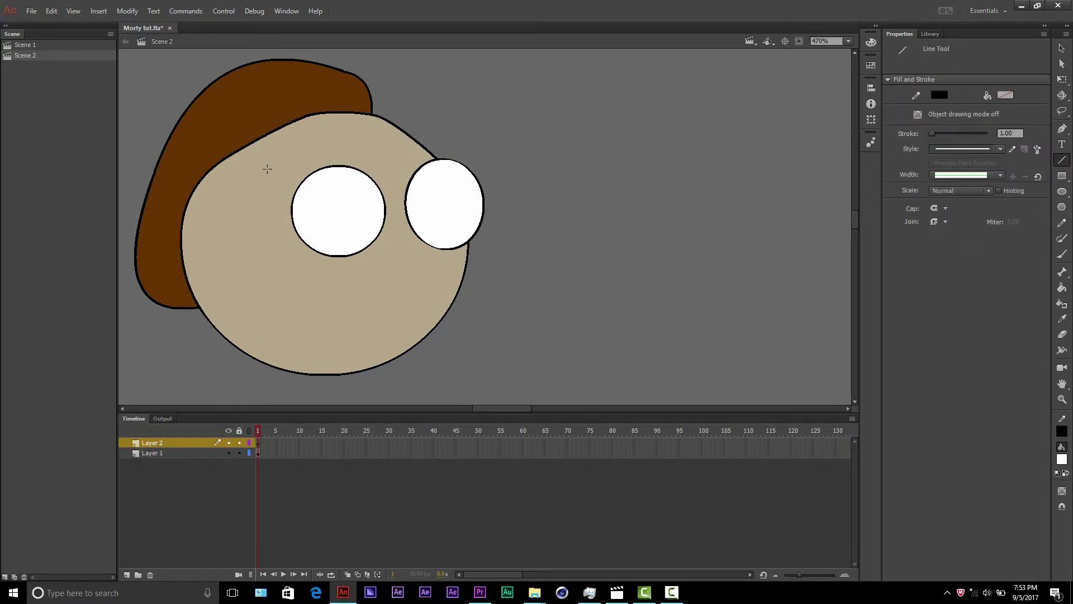
drag(267, 168, 413, 137)
Step: Draw a short mouth line across the lower right of the face and bend it slightly upward
mouse_move(364, 330)
mouse_down()
mouse_move(445, 307)
mouse_move(439, 319)
mouse_up()
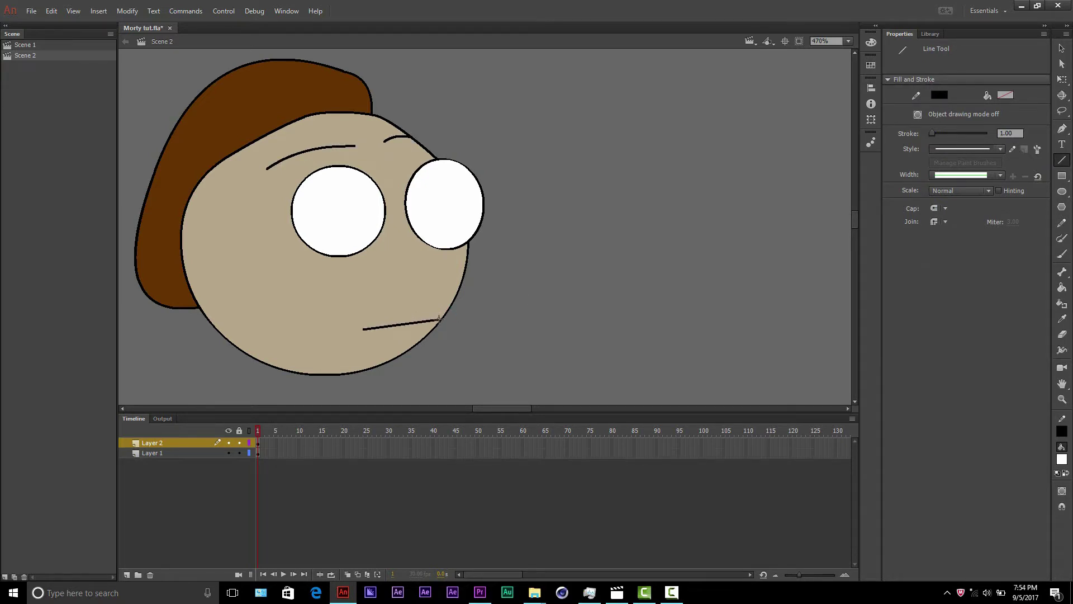
key(v)
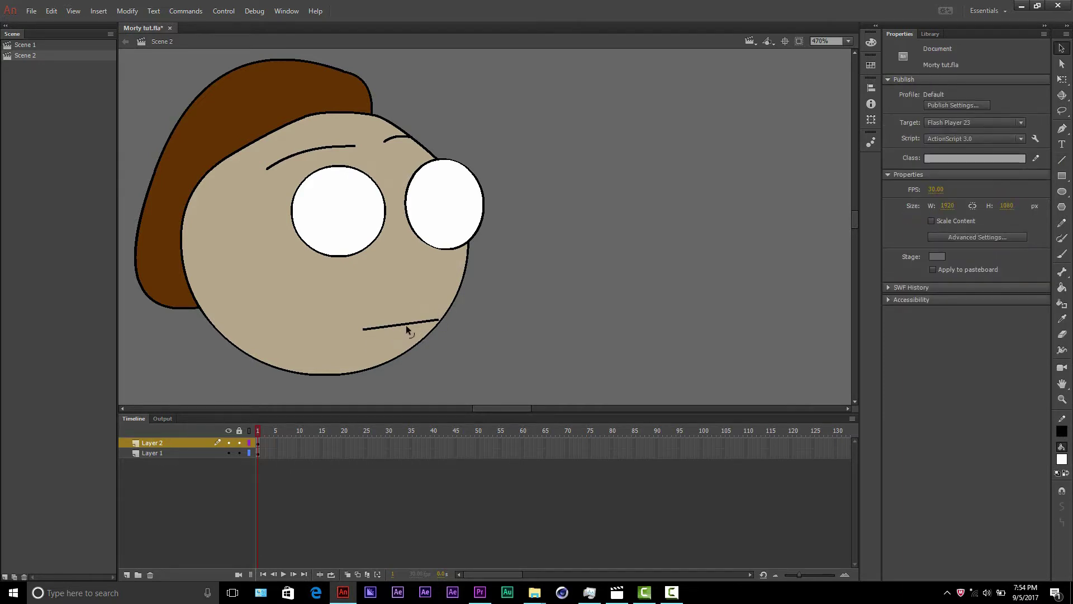
drag(409, 328, 409, 321)
Step: On another new layer, draw a pupil circle about 7 px wide beside the head and fill it black
click(127, 575)
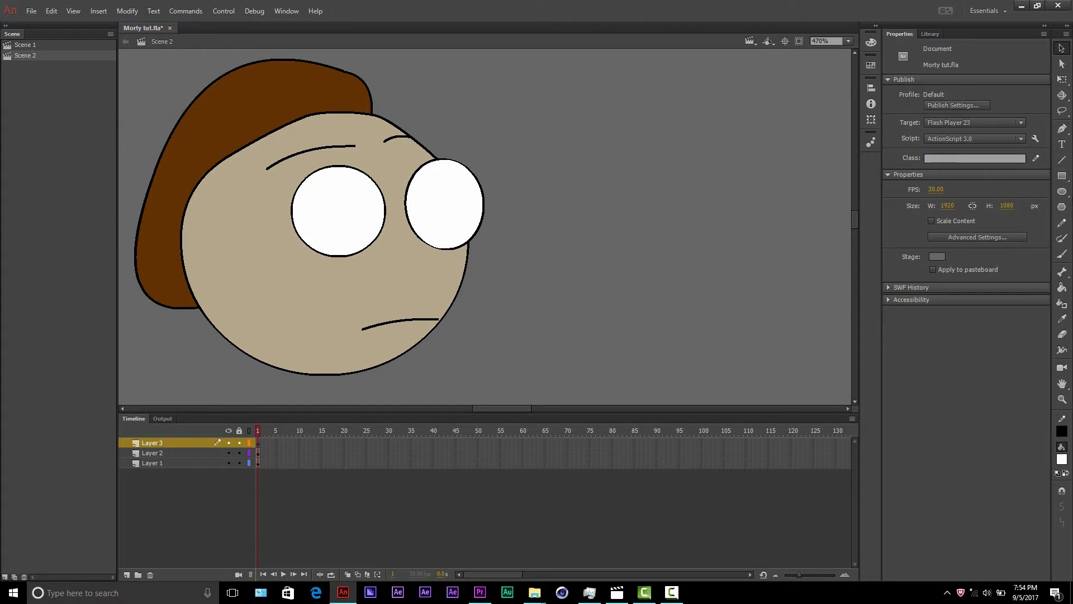
click(1061, 191)
drag(600, 245, 619, 265)
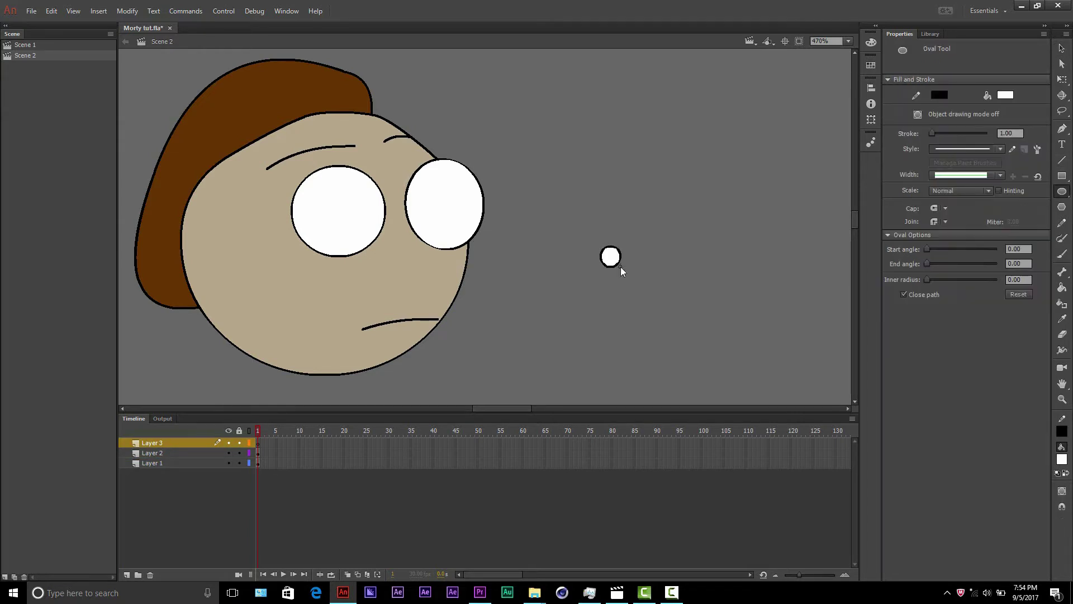
click(1062, 48)
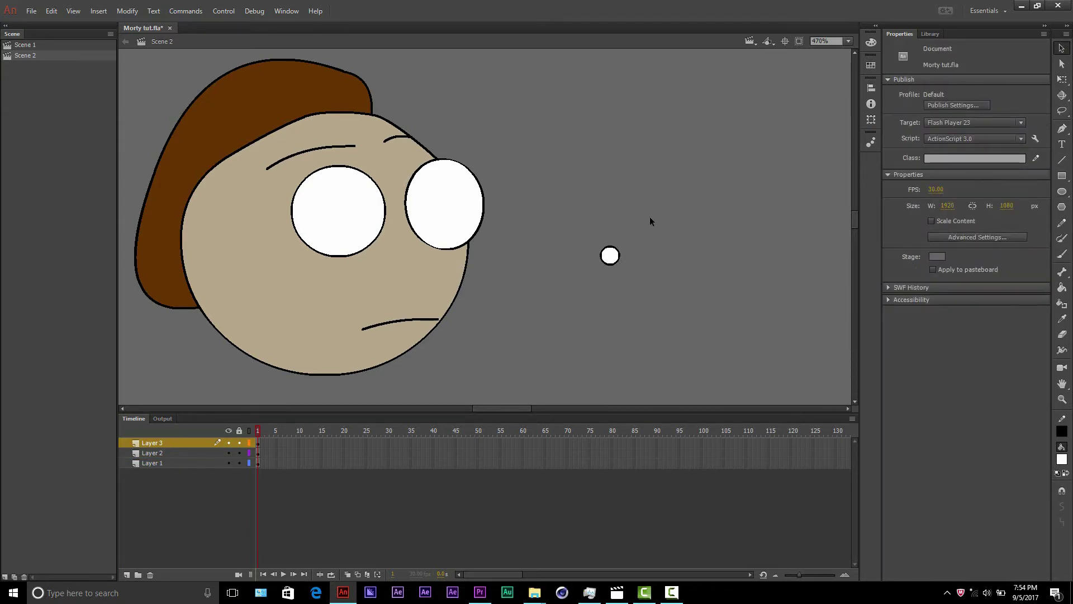
click(613, 262)
click(1005, 143)
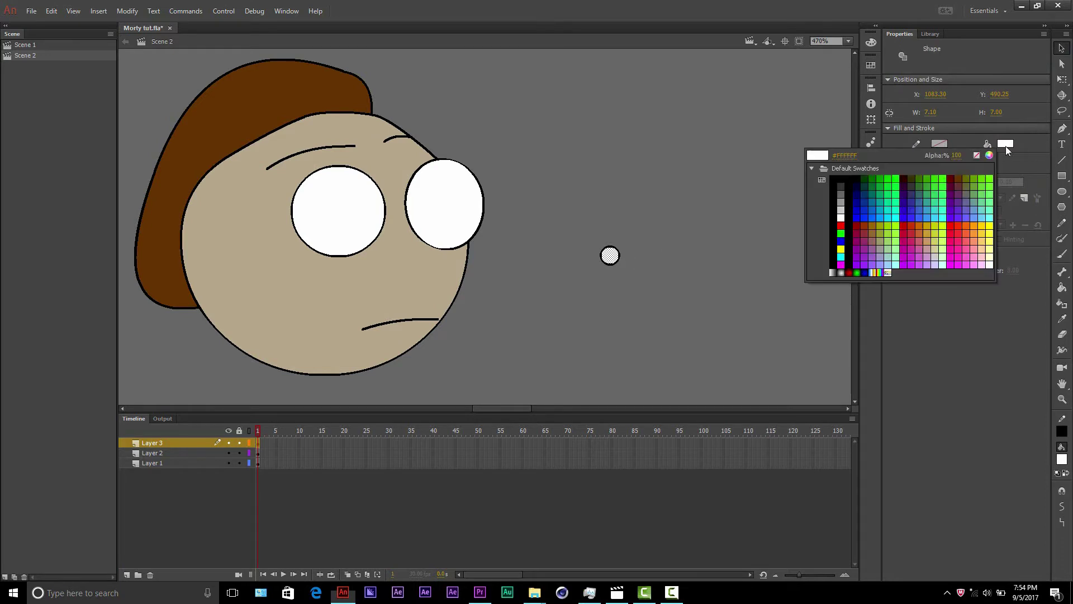
click(841, 178)
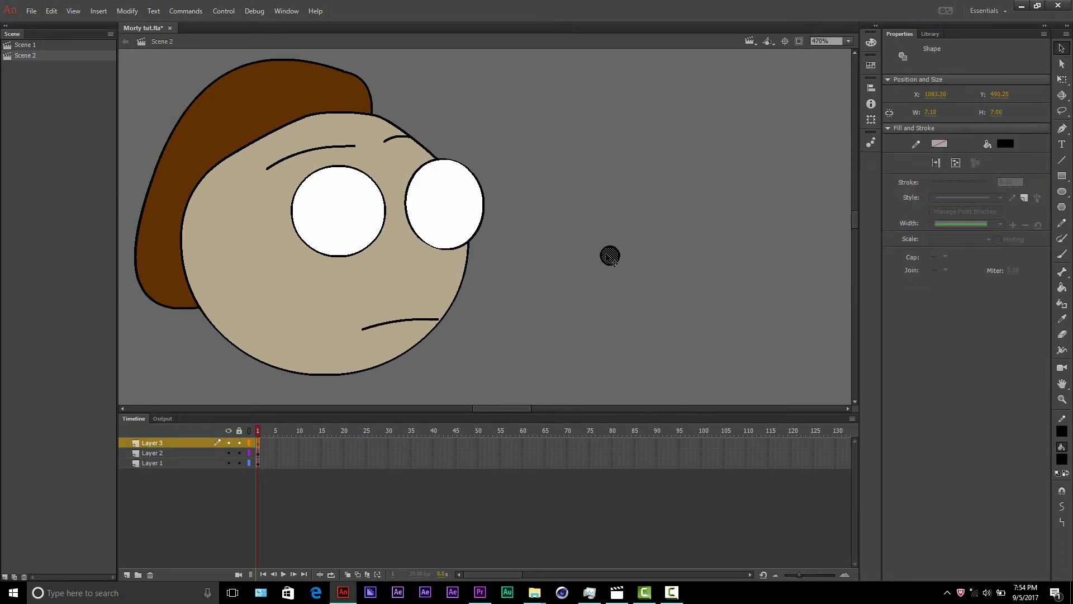
Step: Remove the pupil circle's outline and convert the black fill to a movie clip symbol
drag(614, 263, 645, 277)
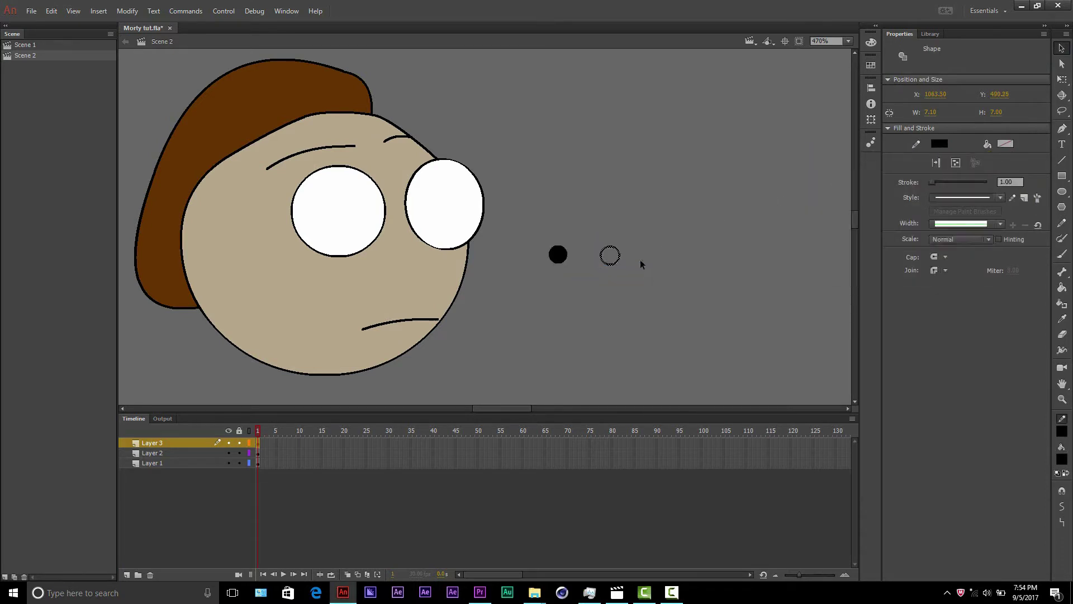
key(Delete)
right_click(565, 252)
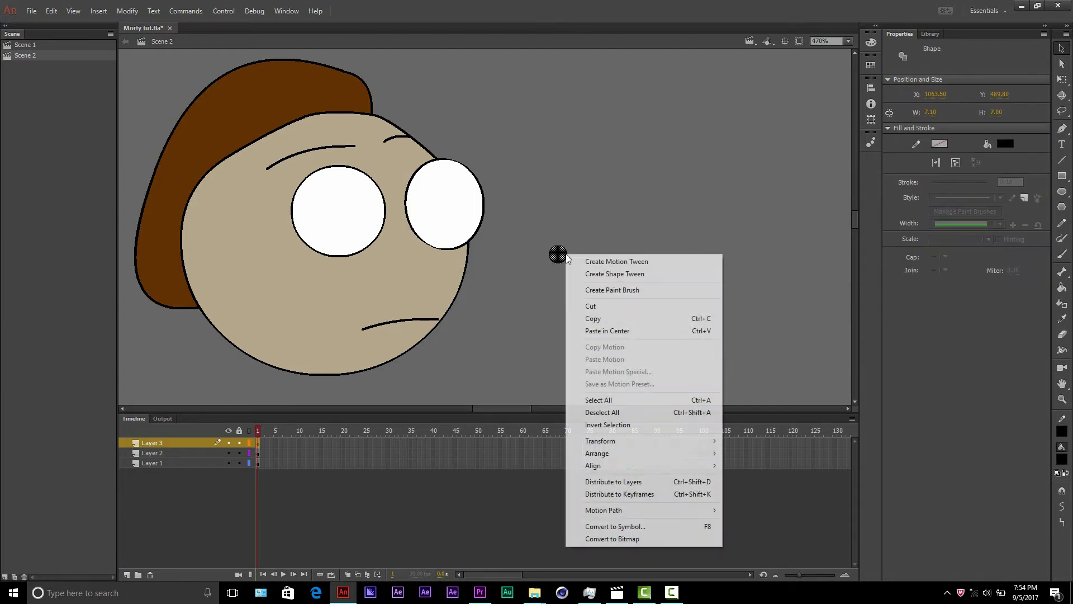
click(614, 526)
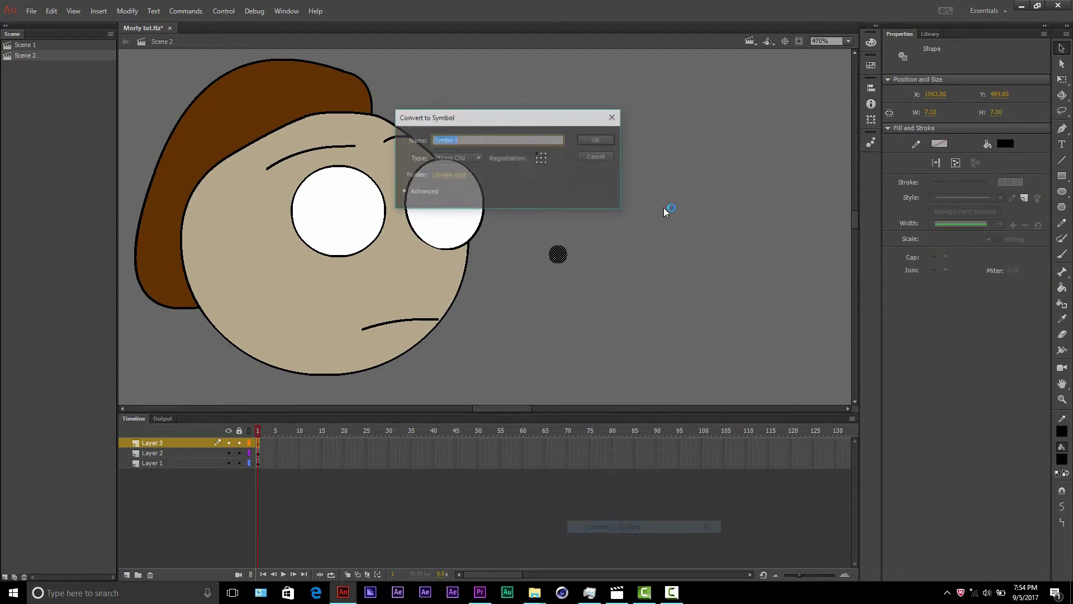
click(596, 140)
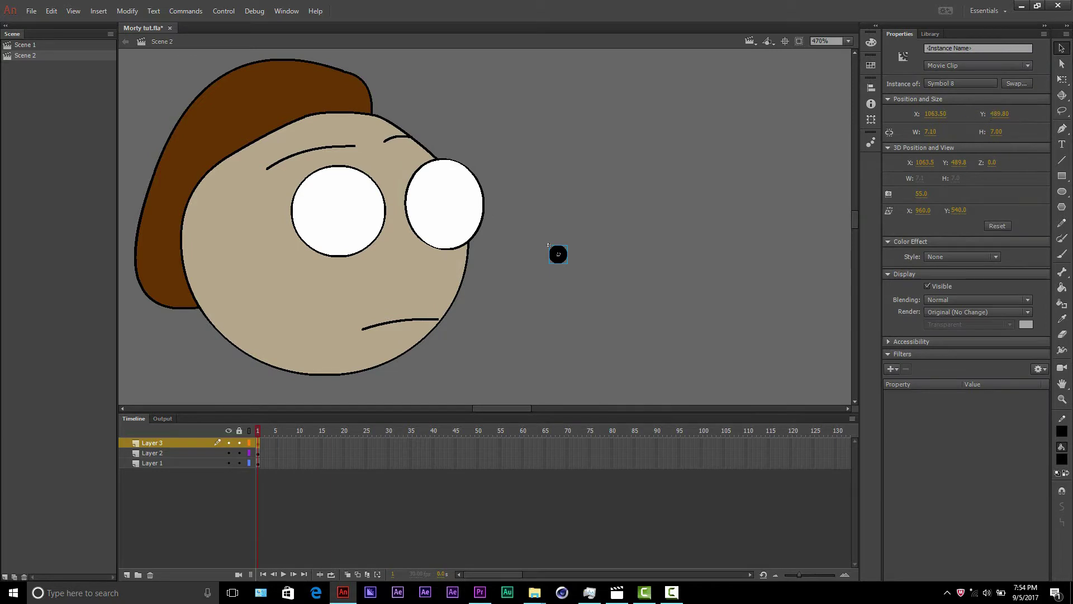
Step: Shrink the pupil to about 4.5 px wide and place one copy inside each white eye
click(1062, 79)
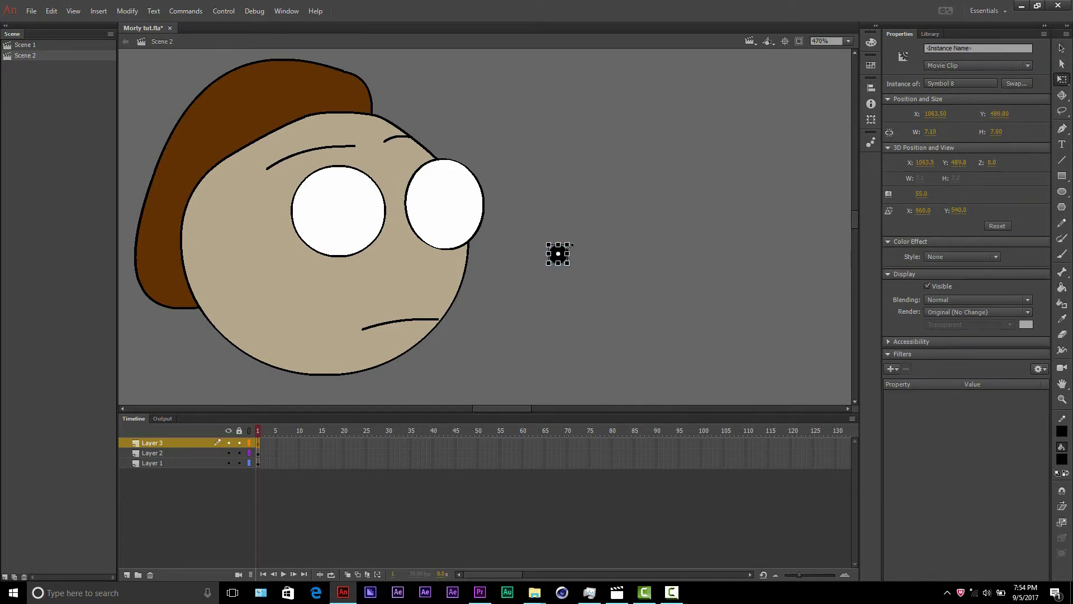
drag(568, 244, 358, 216)
key(ctrl+c)
key(ctrl+v)
click(561, 251)
drag(488, 230, 454, 209)
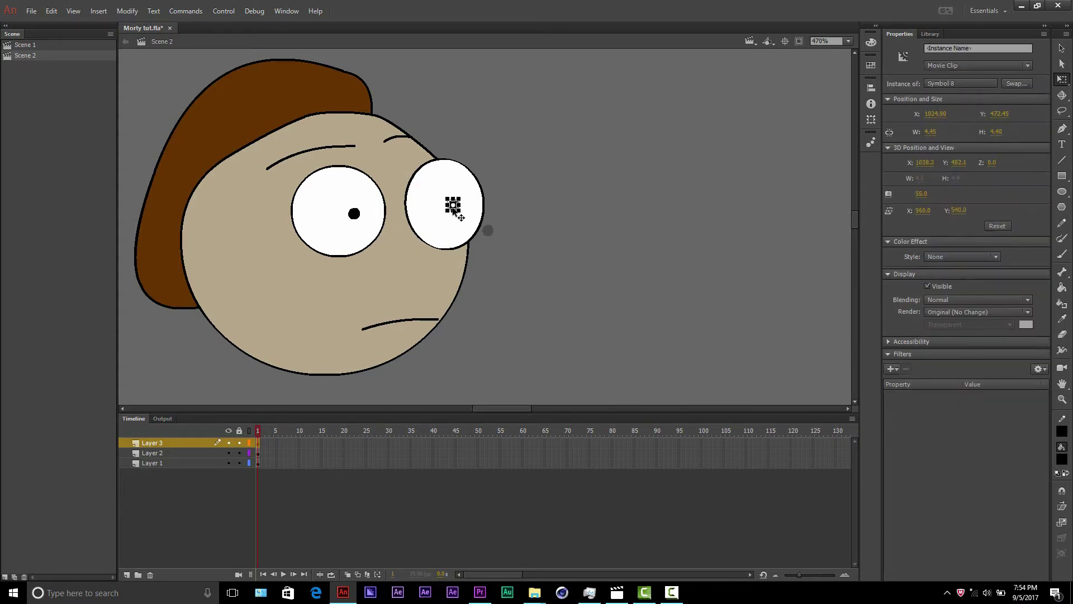
click(497, 219)
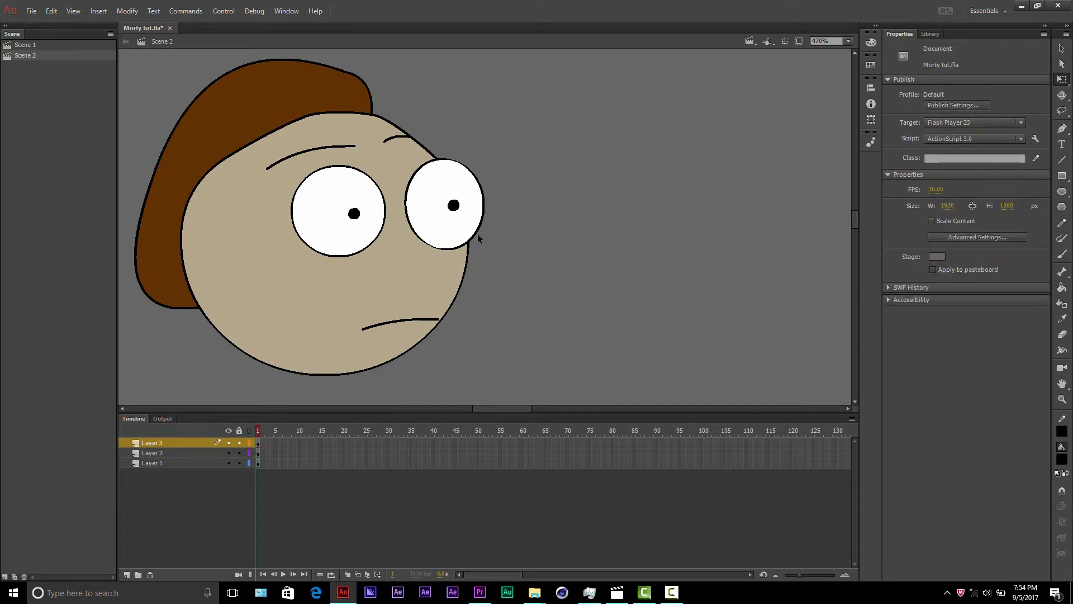
Step: Draw a C-shaped ear outline beside the head and rotate it slightly counter-clockwise
scroll(595, 173, down, 2)
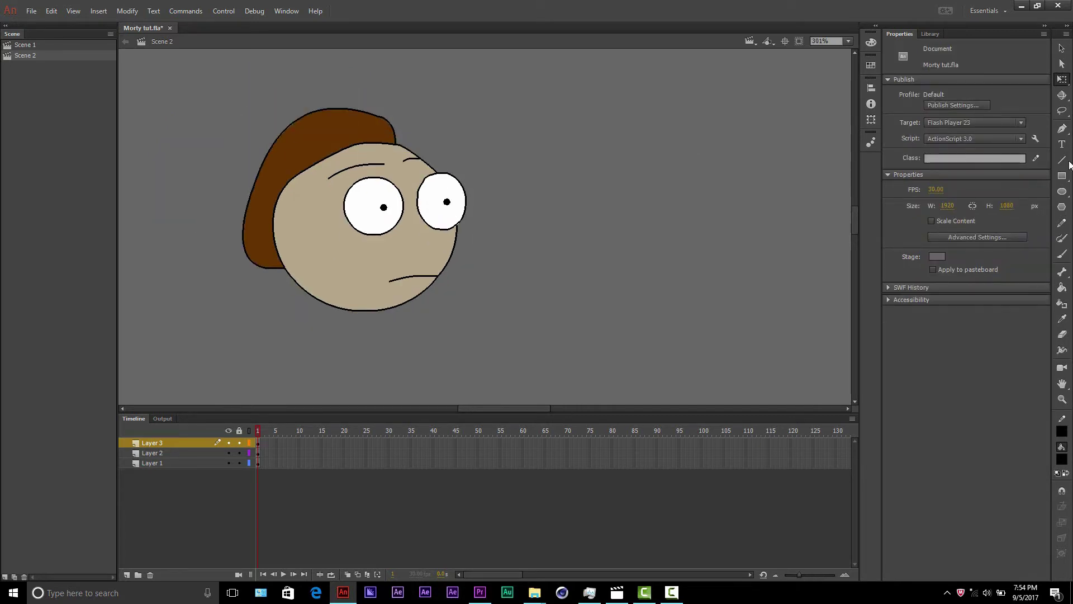
click(1062, 161)
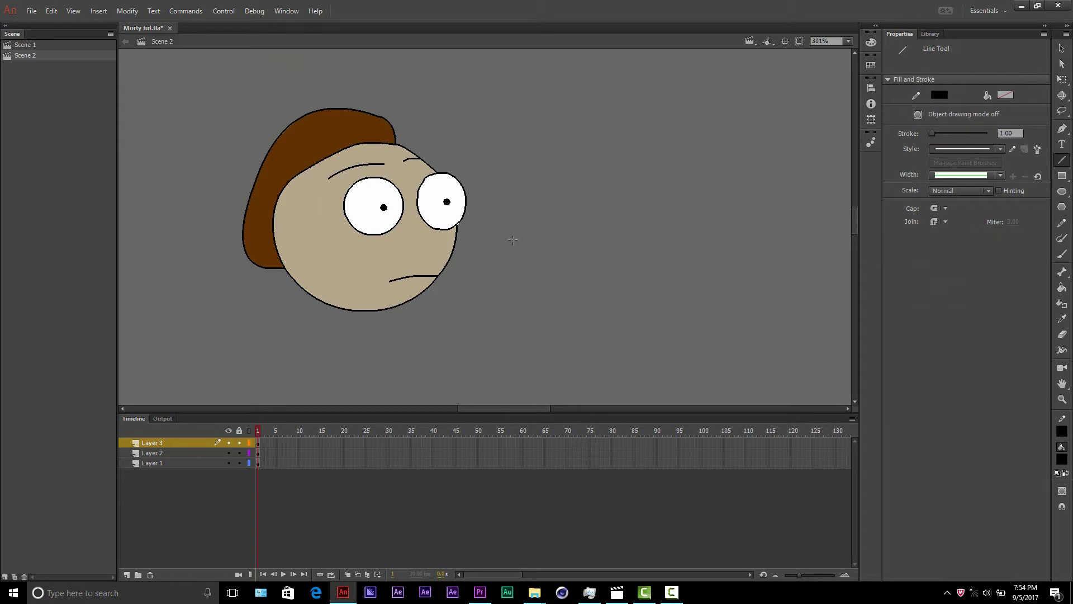
mouse_move(523, 254)
mouse_down()
mouse_move(483, 249)
mouse_move(504, 280)
mouse_move(478, 268)
mouse_move(557, 306)
mouse_up()
key(v)
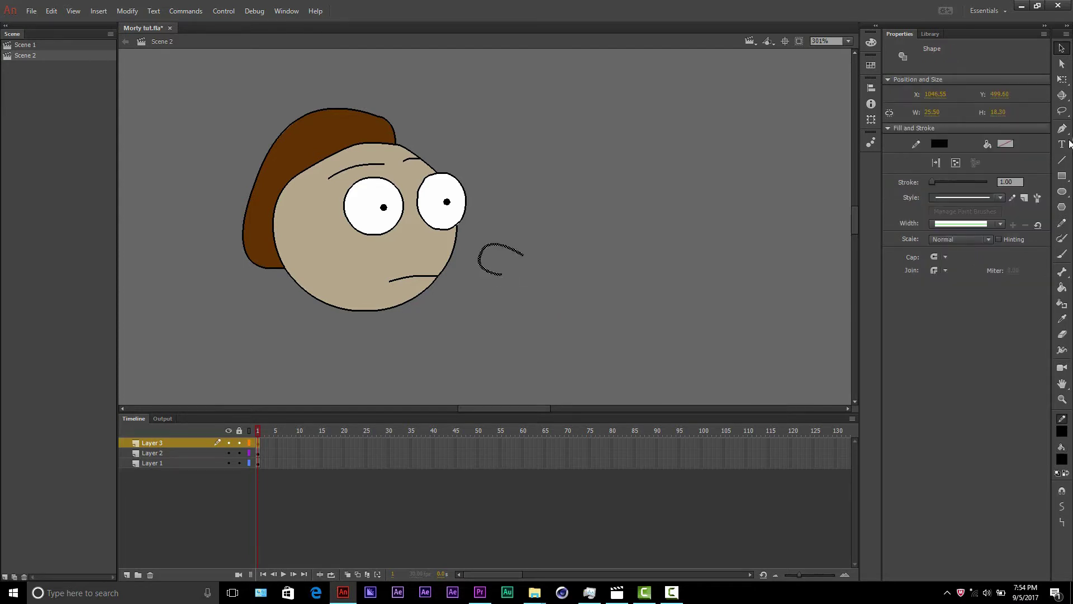
click(1062, 79)
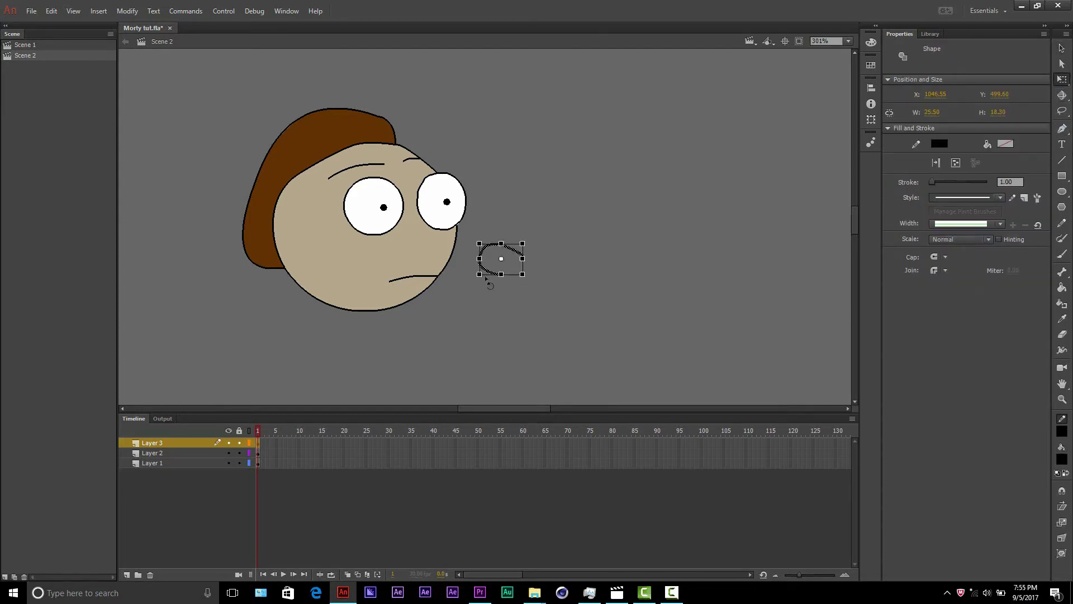
drag(479, 282, 487, 290)
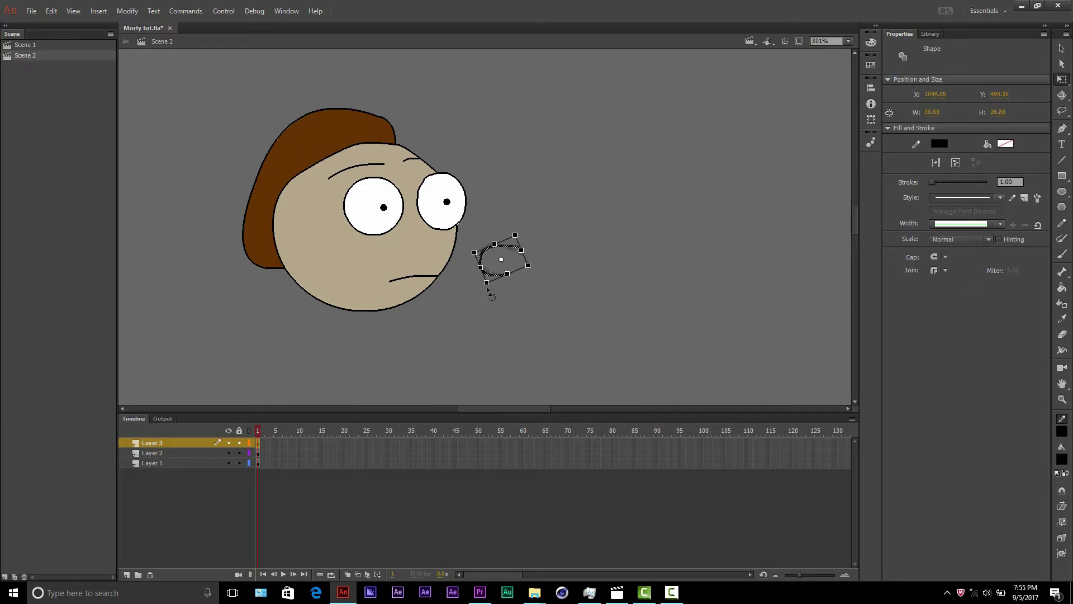
click(534, 283)
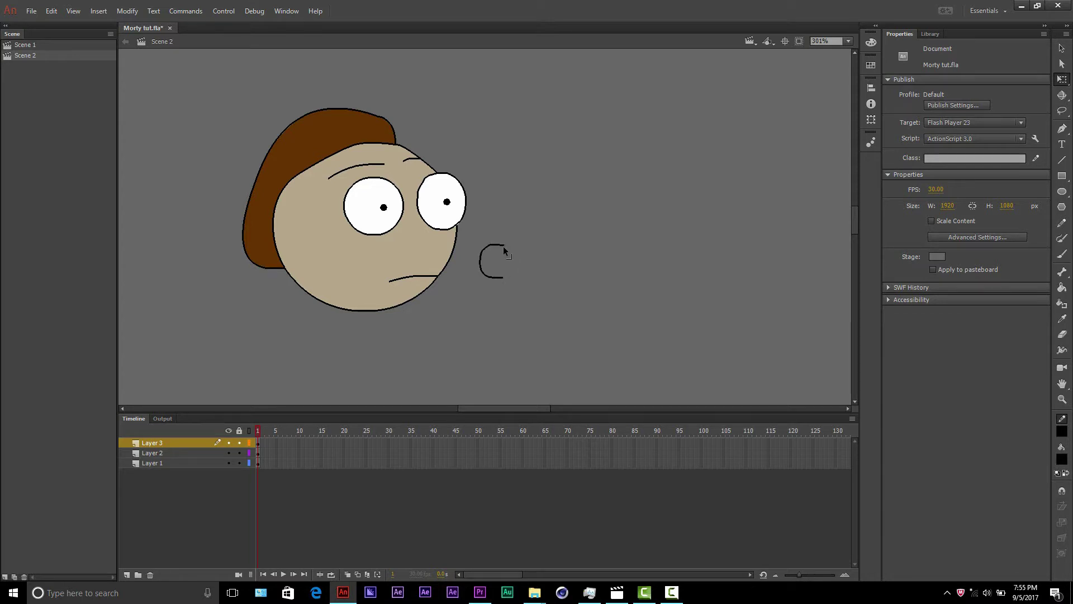
Step: Convert the ear outline to a movie clip symbol and place it over the left edge of the face
drag(473, 239, 559, 324)
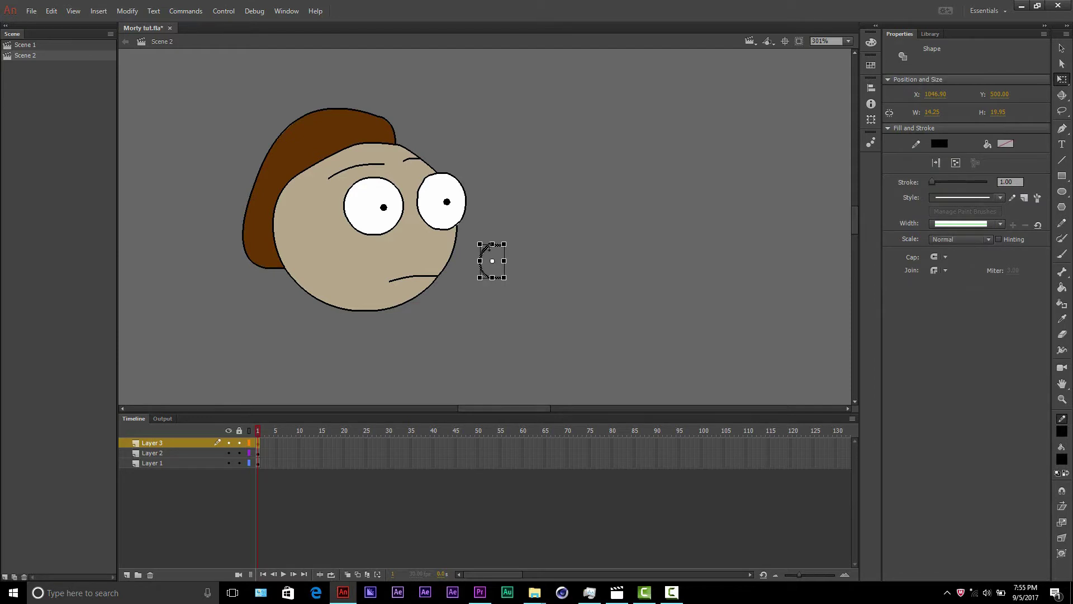
right_click(488, 252)
click(548, 523)
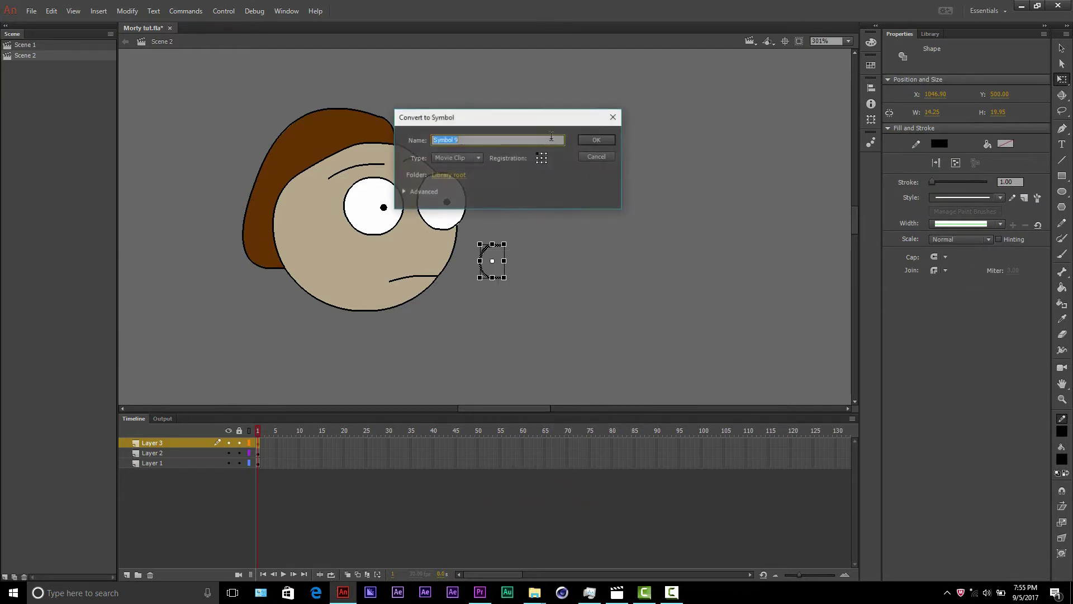
click(603, 143)
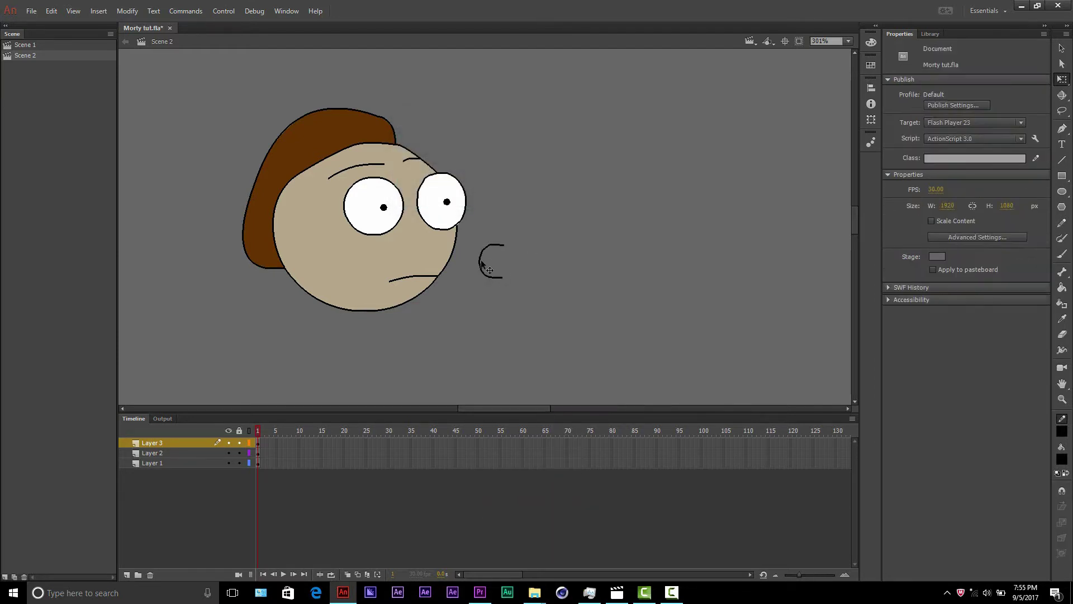
drag(481, 259, 287, 255)
click(659, 280)
Step: Draw a small sideways U-shaped nose curve about 12 px wide and 8 px high below and beside the head
key(n)
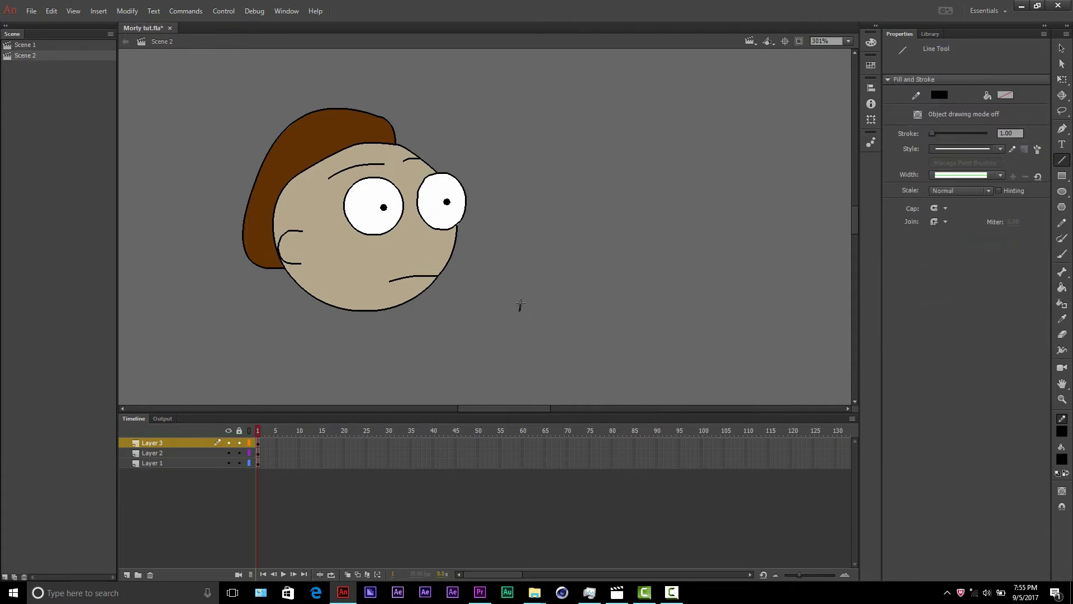
drag(523, 300, 499, 322)
key(v)
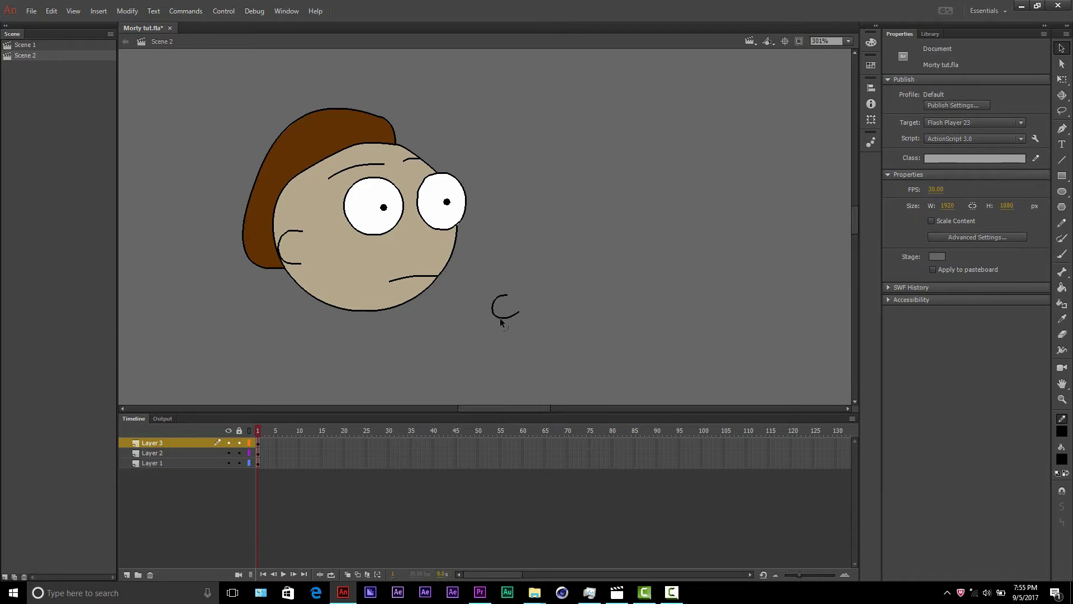
drag(506, 299, 499, 309)
drag(505, 320, 504, 317)
Step: Convert the nose curve to a movie clip symbol
drag(514, 304, 531, 322)
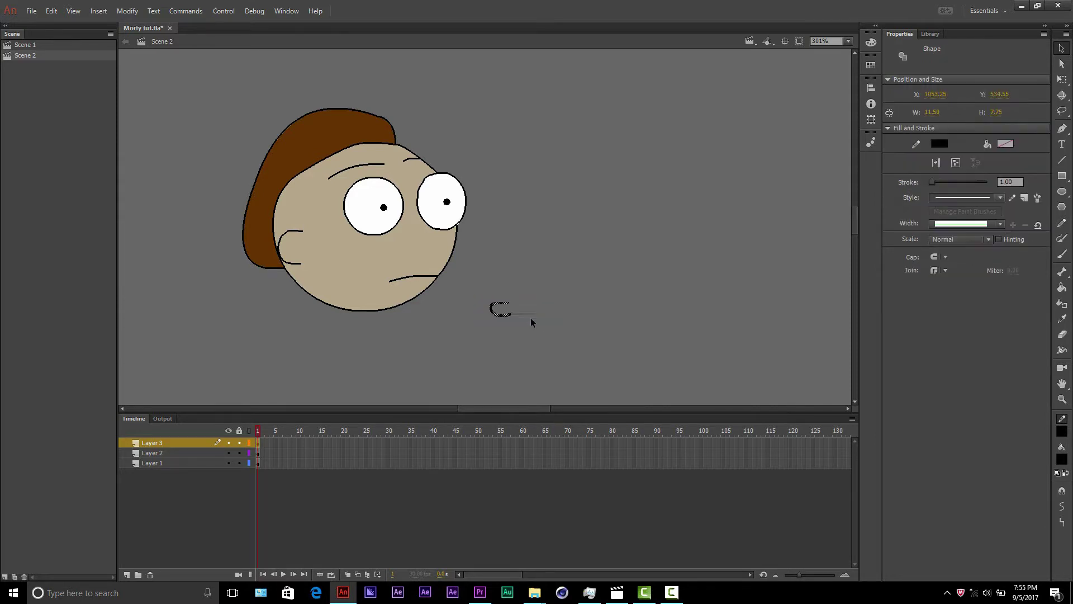
right_click(508, 316)
click(537, 292)
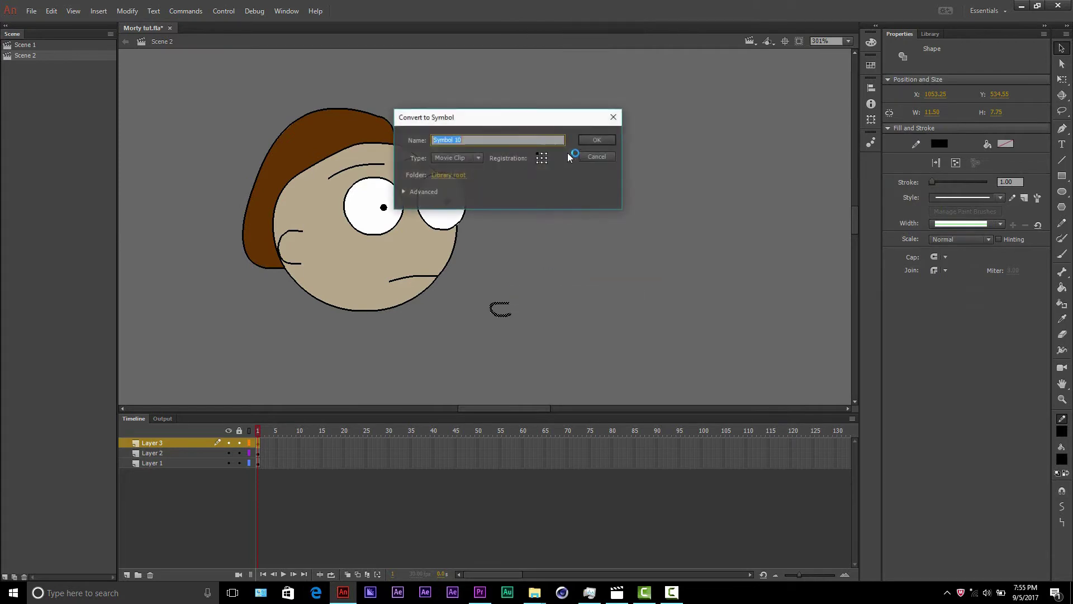
click(590, 145)
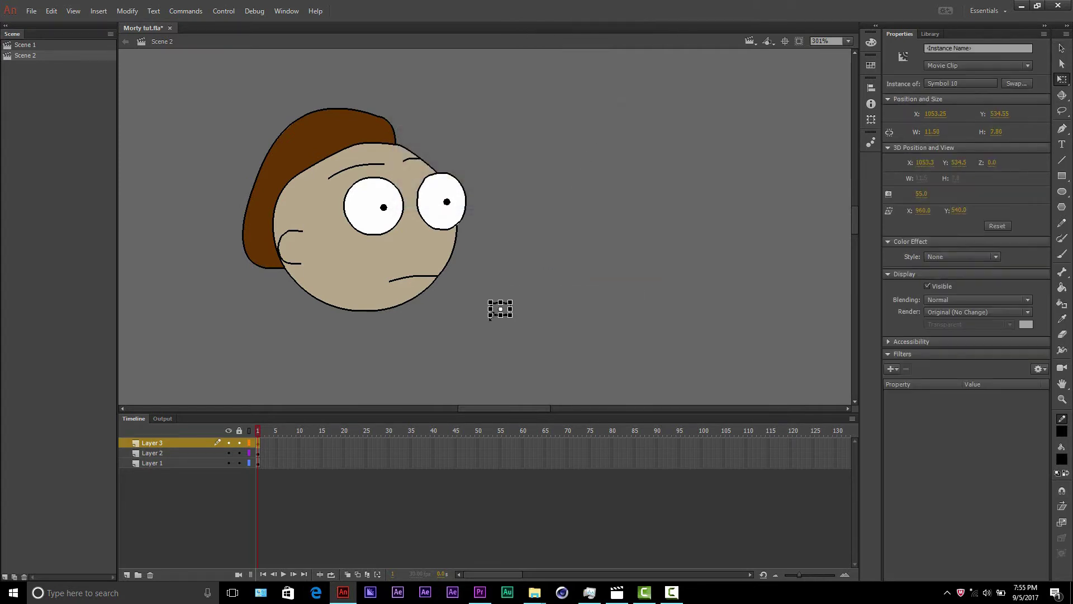
Step: Rotate the nose so its rounded end points down and place it between the right eye and the mouth
drag(484, 326, 429, 256)
click(516, 320)
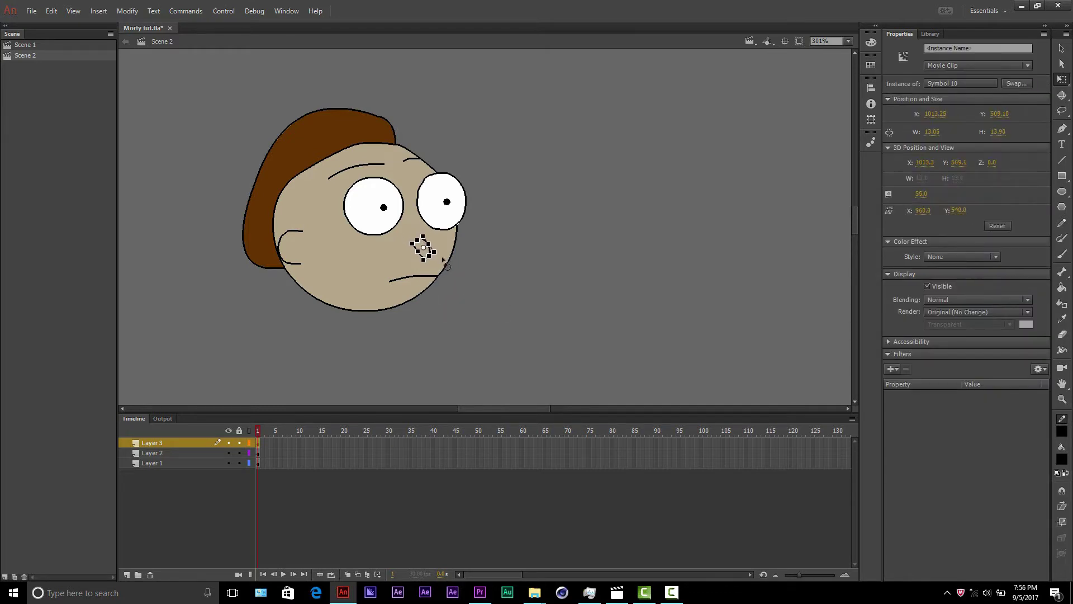
drag(445, 260, 444, 262)
click(496, 273)
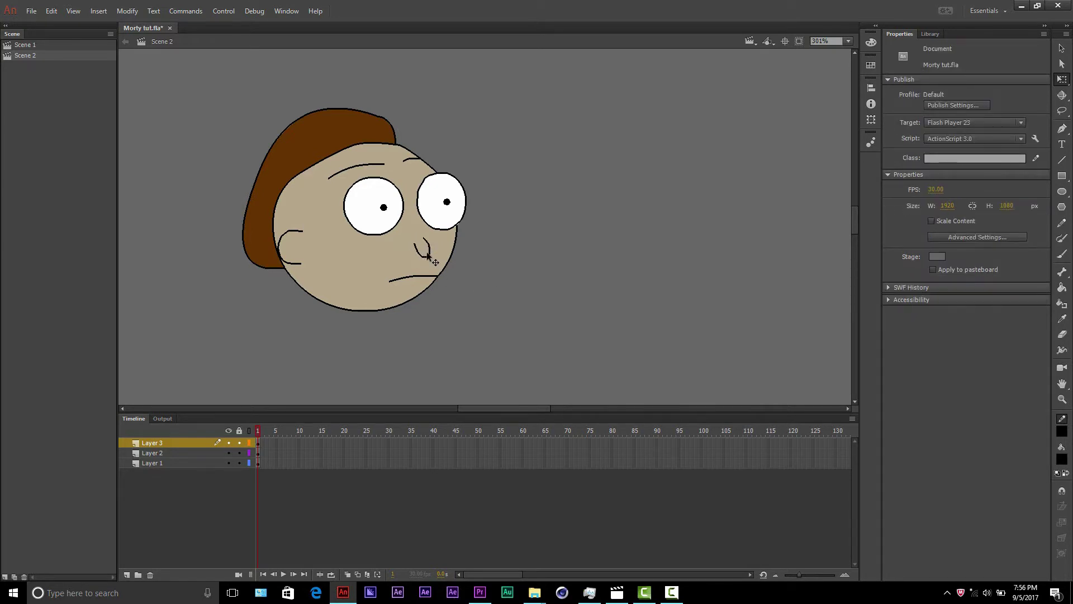
click(428, 256)
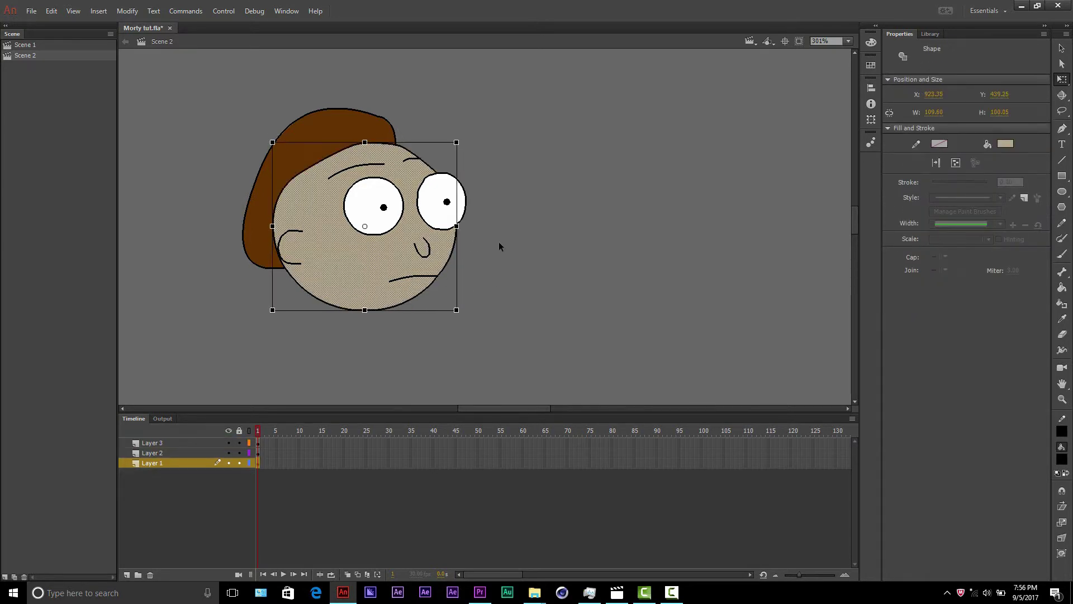
click(527, 257)
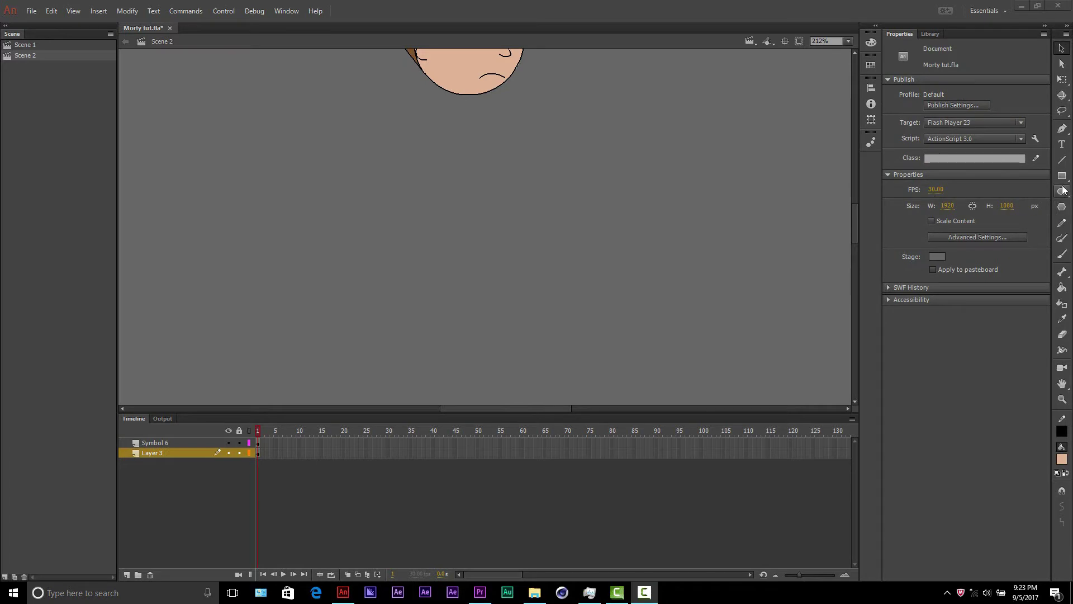
Step: Draw an upright body rectangle about 56 px wide and 122 px high below the head on Layer 3
click(1062, 176)
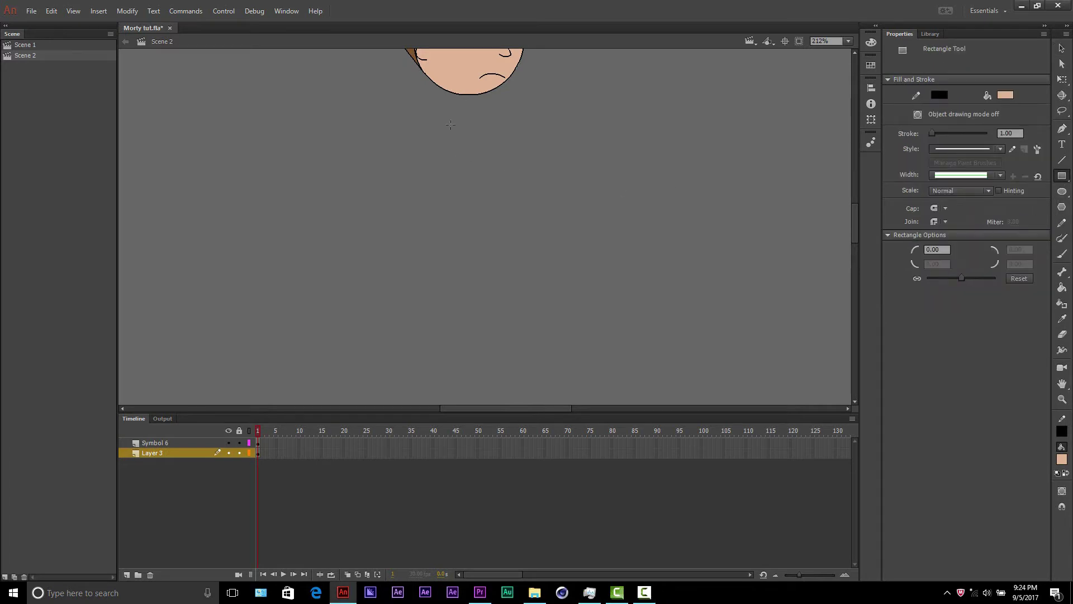
mouse_move(451, 125)
mouse_down()
mouse_move(527, 208)
mouse_move(516, 269)
mouse_up()
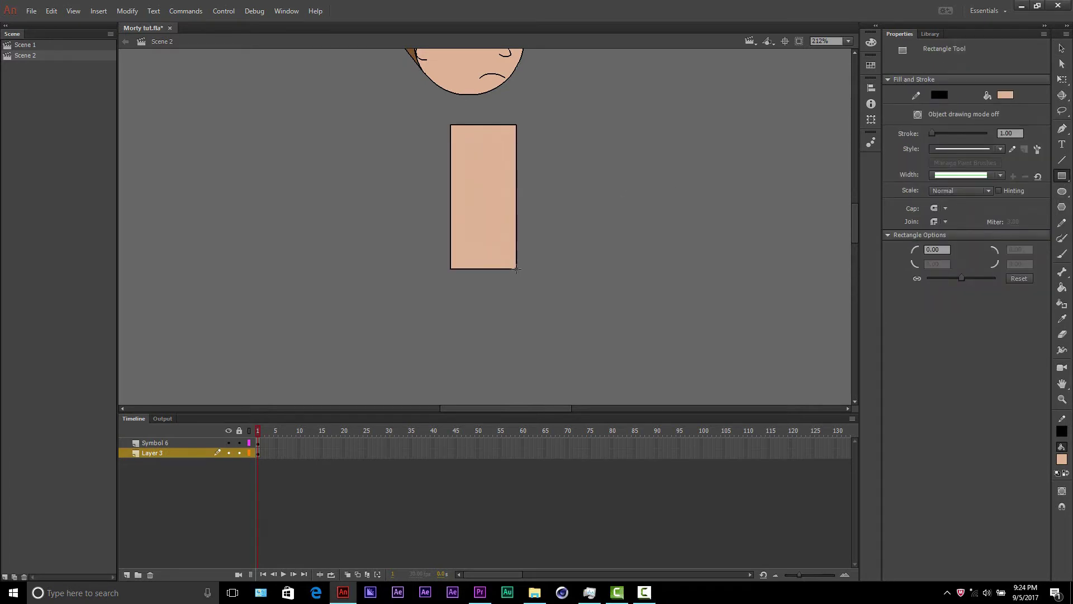
click(1061, 48)
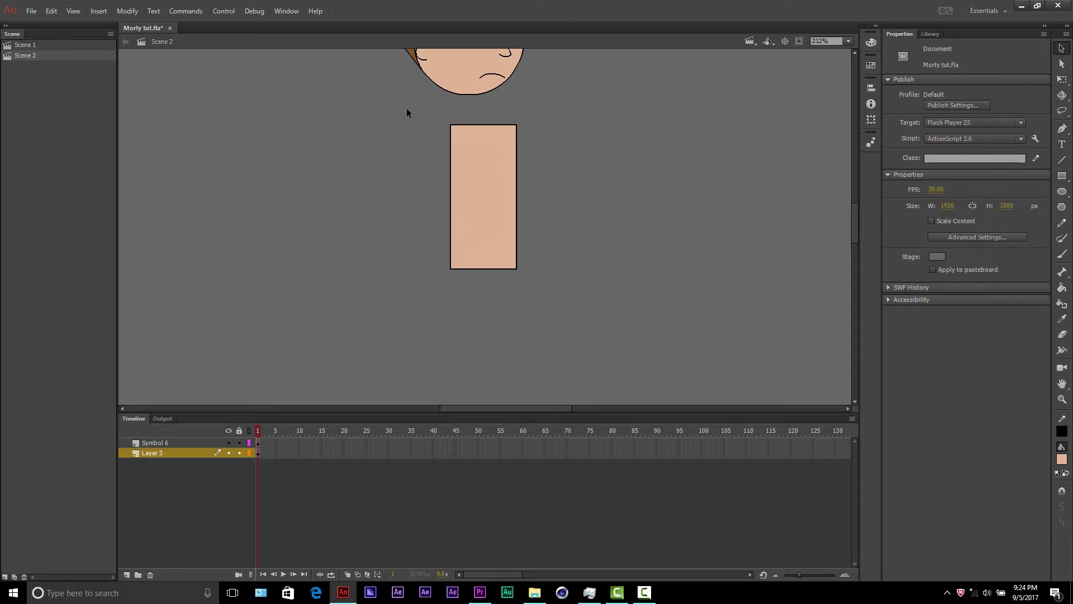
Step: Set the body rectangle's height to 130 px and change its fill to pale yellow
drag(407, 108, 566, 319)
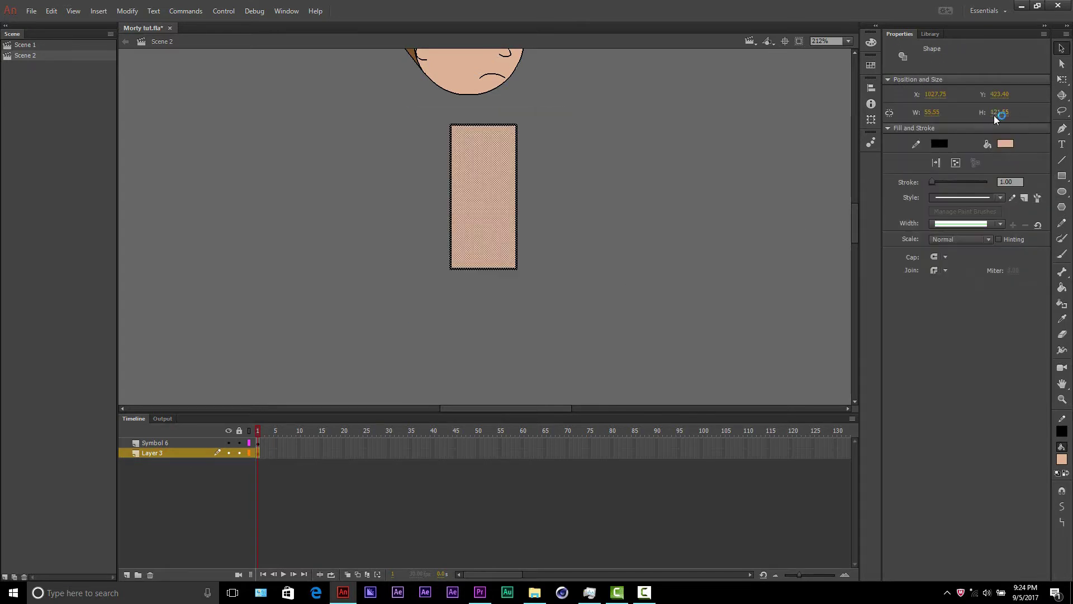
text(130)
key(Return)
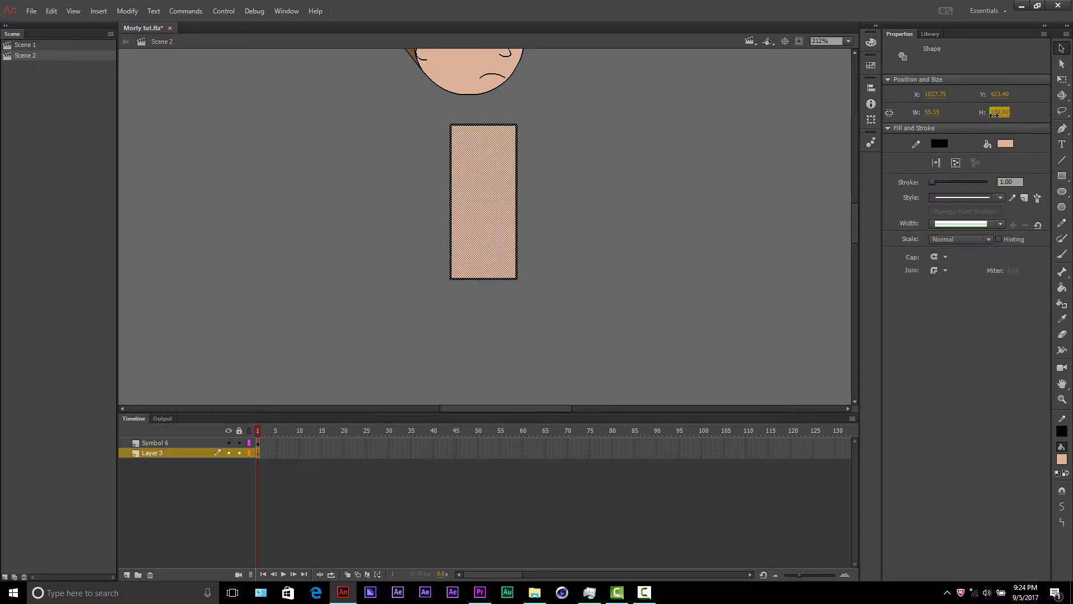
click(1000, 145)
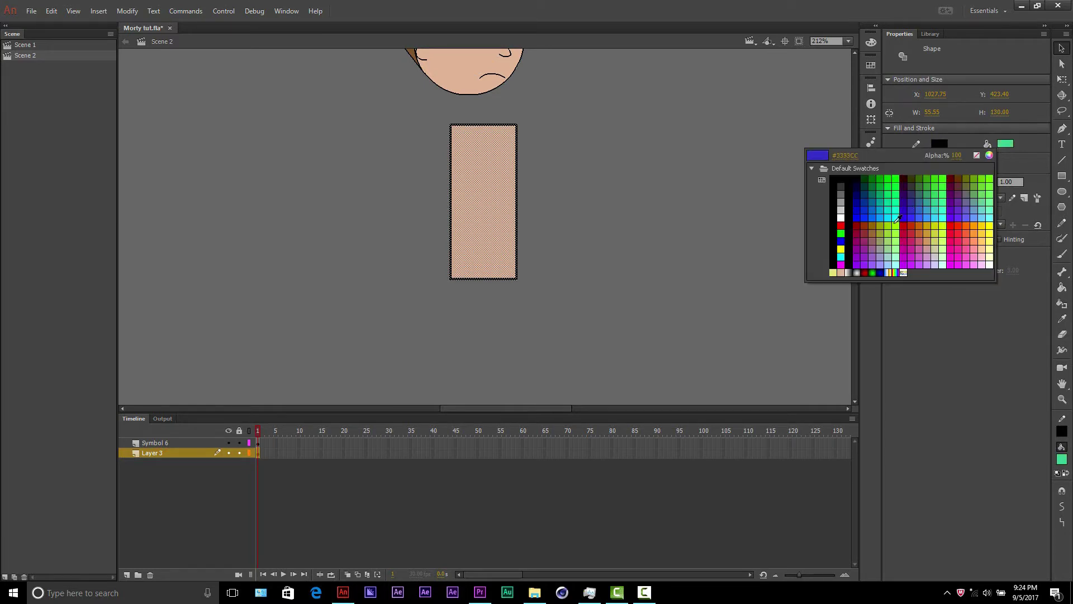
click(984, 267)
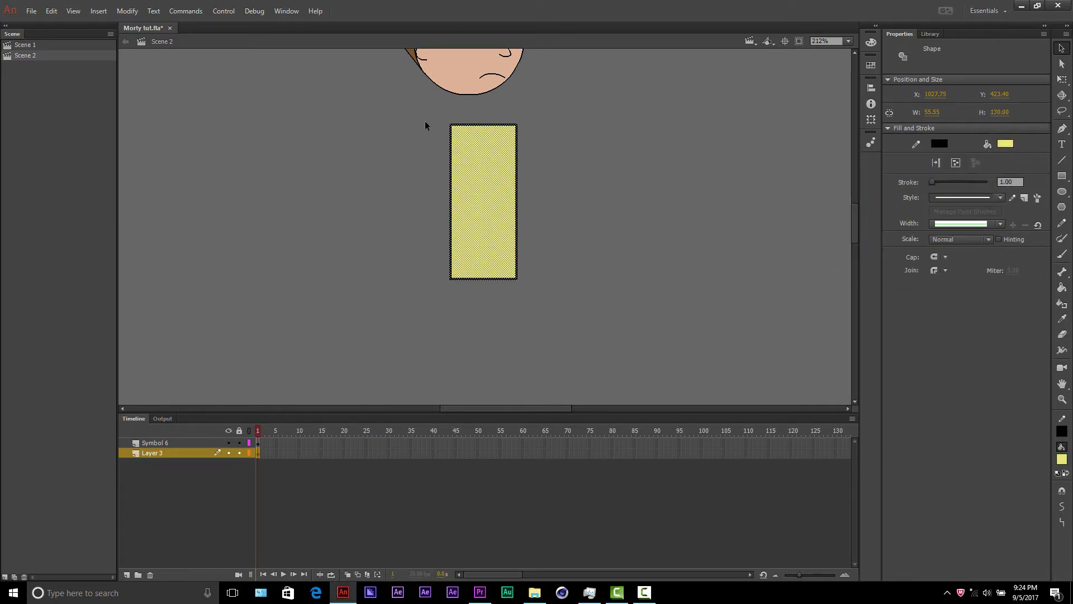
Step: Move the yellow body up and left beneath the head and bow its bottom edge slightly downward
drag(425, 122, 546, 306)
drag(479, 242, 461, 269)
click(544, 218)
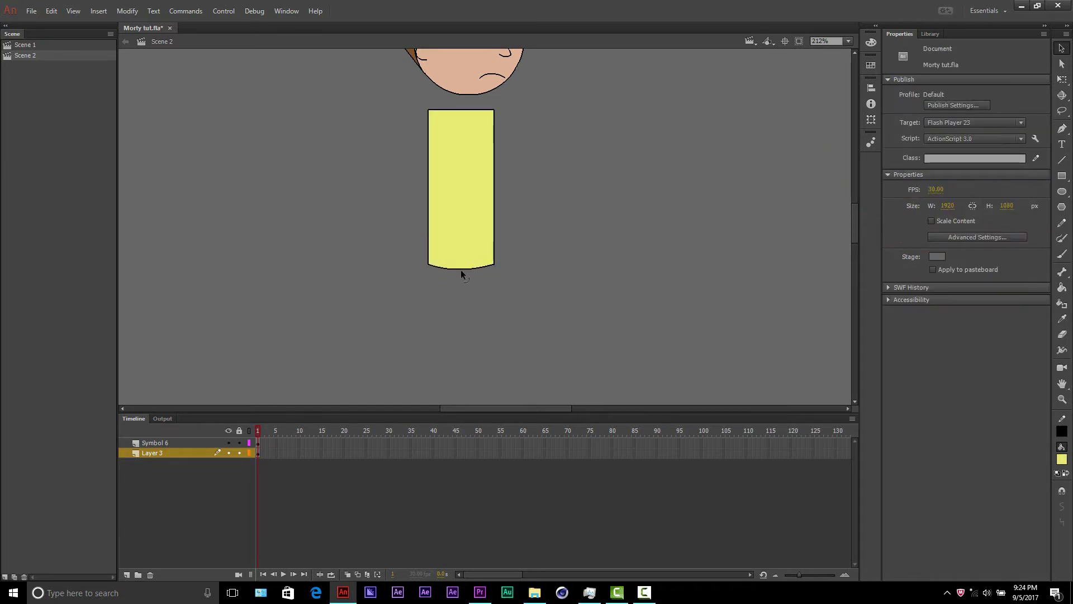
Step: Bend the body's left edge outward, its right edge slightly inward, and its top edge up into rounded shoulders
drag(428, 201, 422, 208)
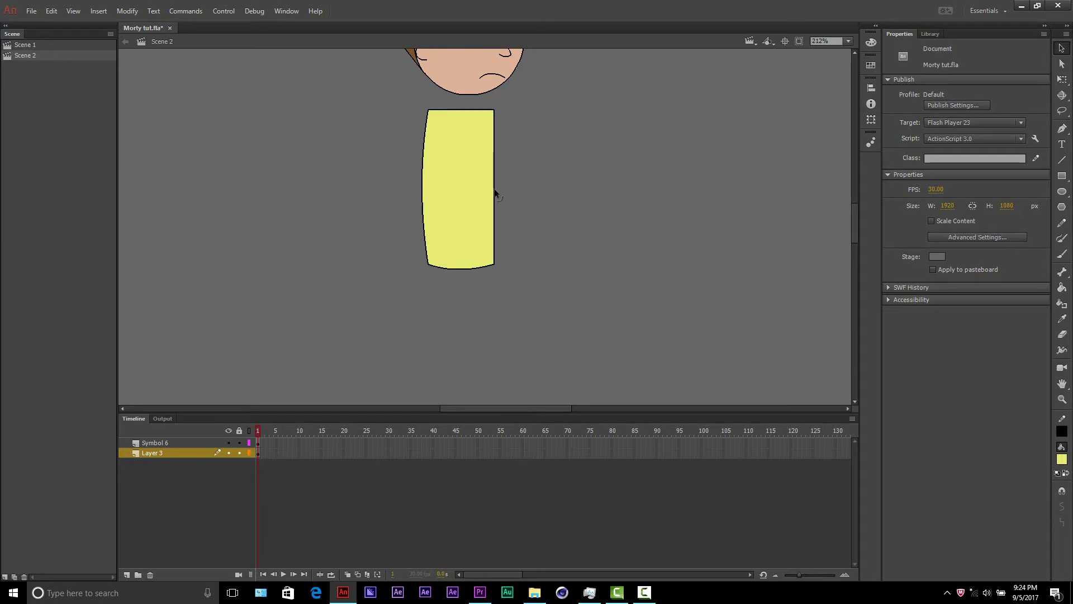
drag(494, 191, 490, 193)
drag(454, 114, 454, 99)
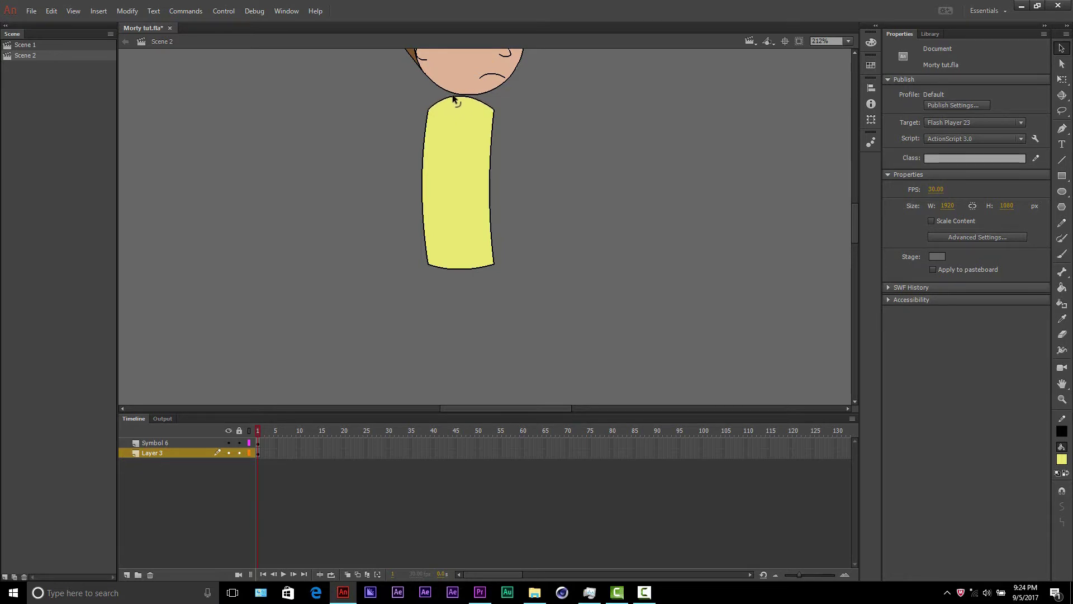
Step: Move the head slightly up and left to line it up over the body
scroll(500, 96, up, 3)
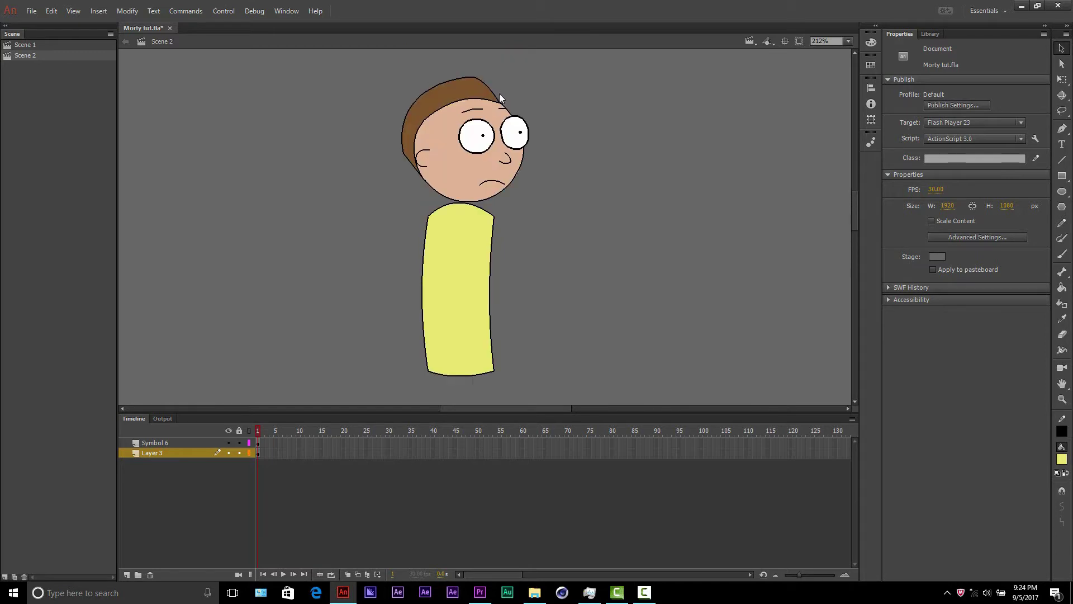
drag(479, 172, 472, 168)
click(573, 219)
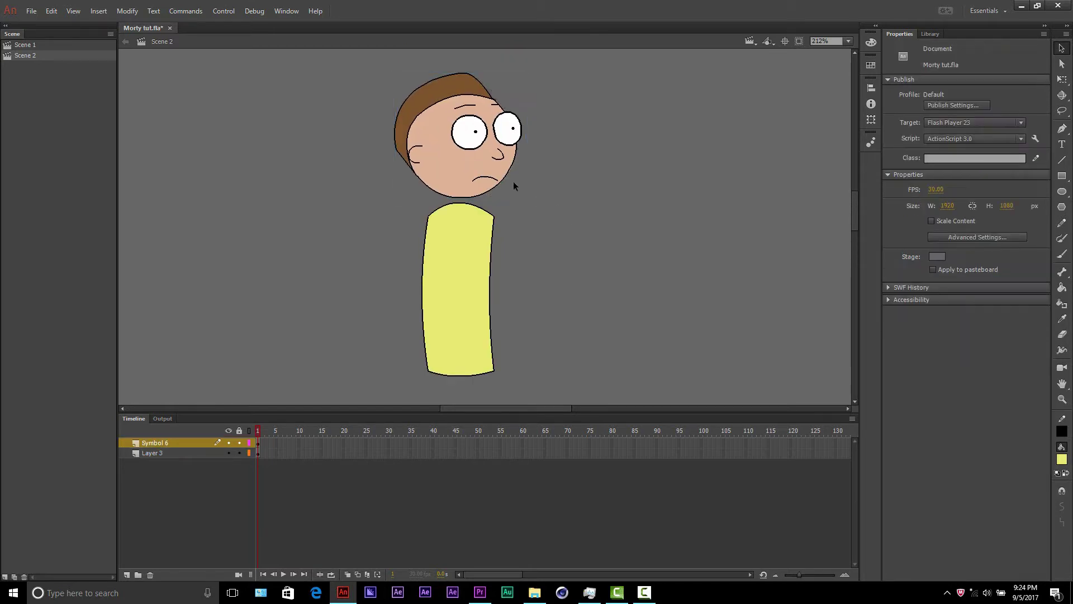
Step: Draw a small upright yellow rectangle with a black outline beside the right shoulder of the body
click(1062, 175)
drag(538, 220, 553, 252)
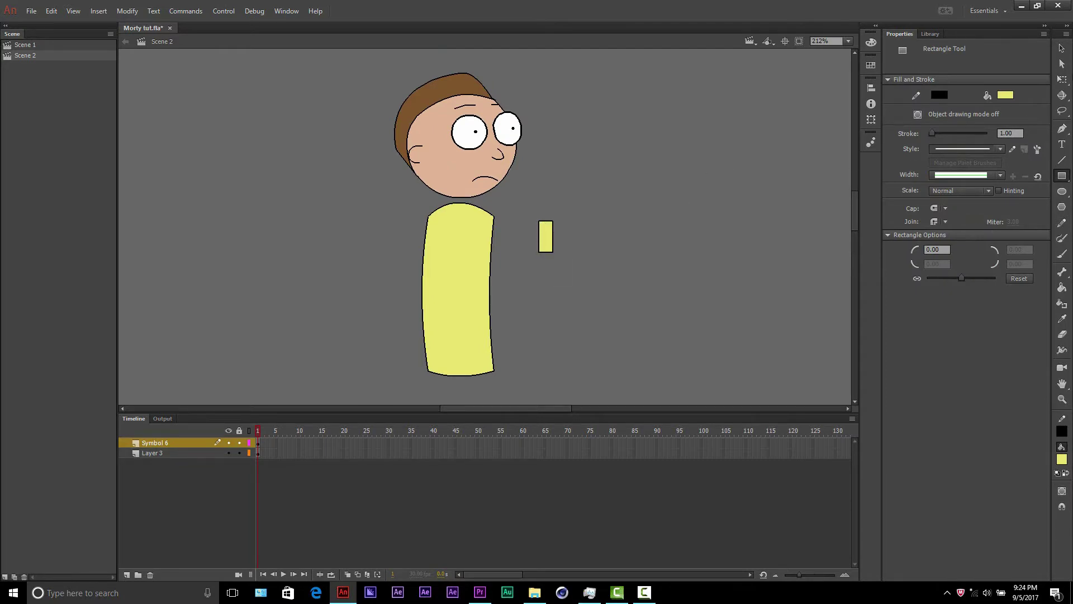
click(1062, 48)
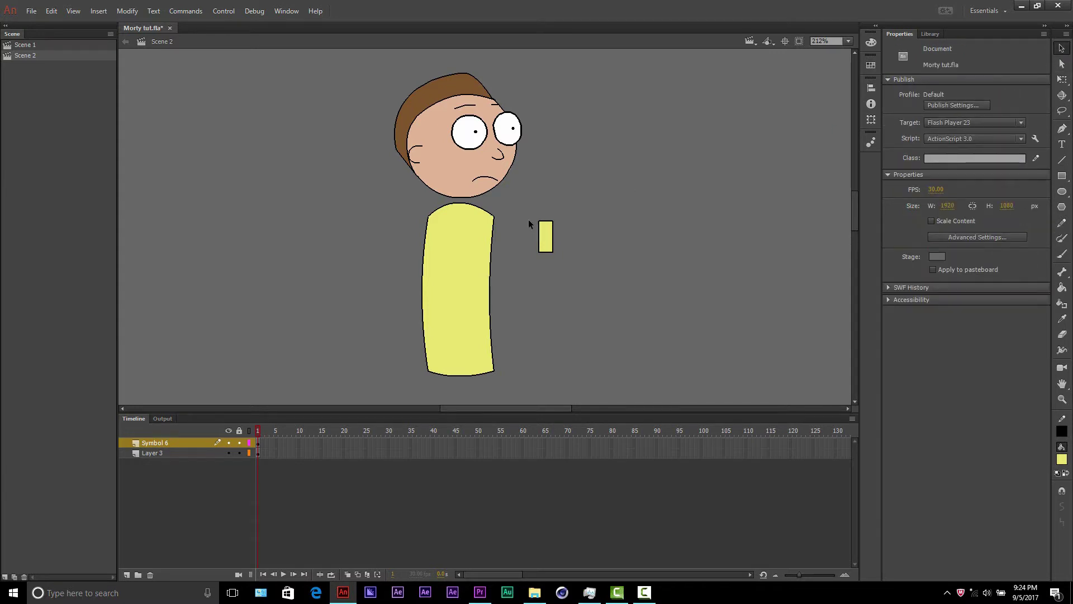
Step: Widen the small yellow rectangle slightly with Free Transform, to about 13.4 px
drag(527, 217, 561, 267)
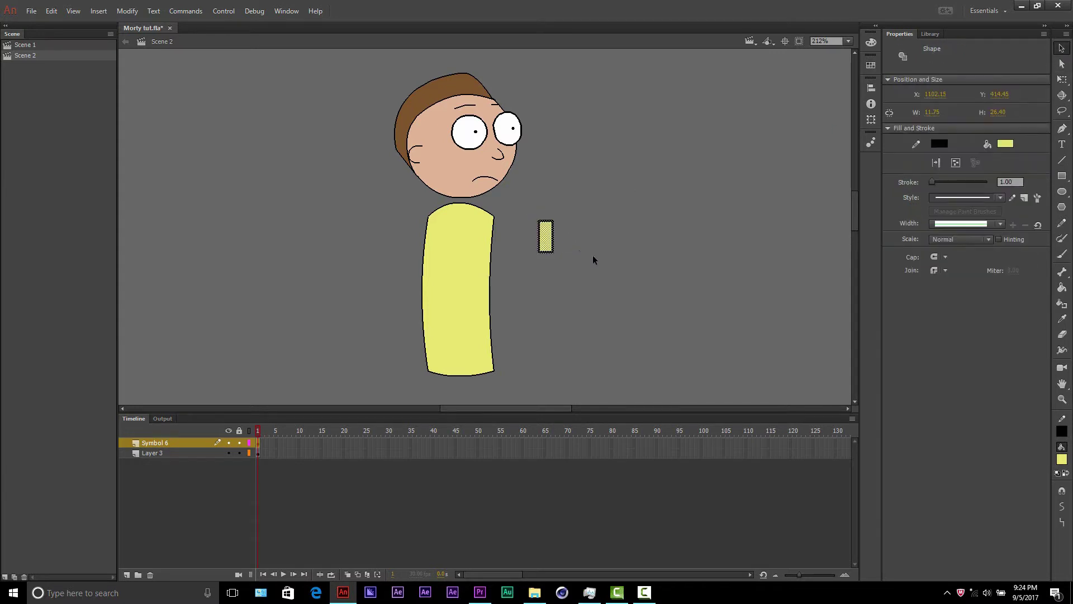
key(q)
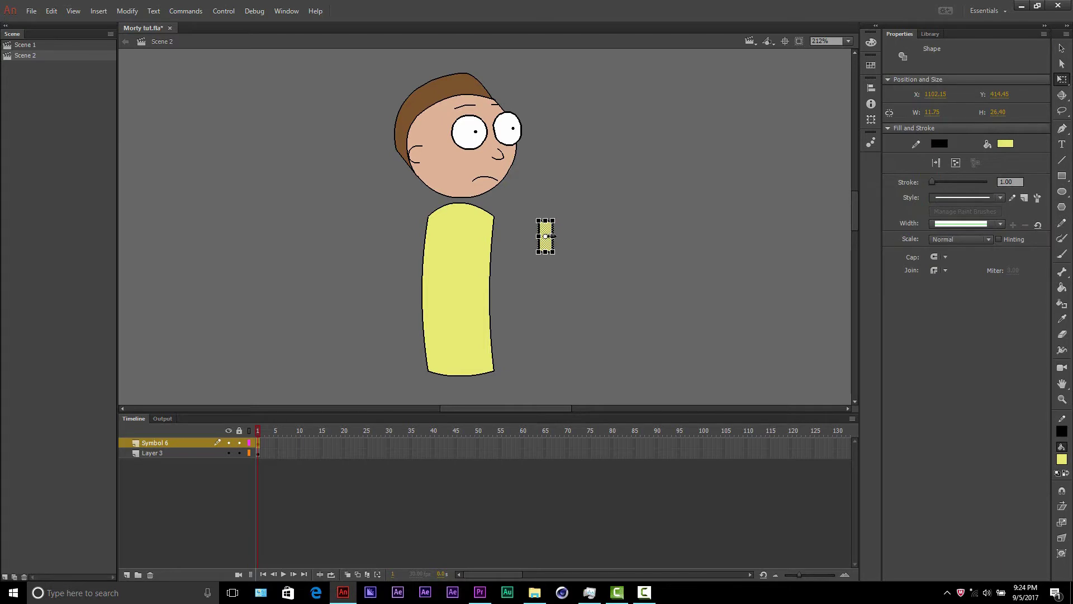
Step: Draw a narrow upright skin-coloured rectangle with a black outline, about 9.4 px wide, below the small yellow one and lengthen it slightly
click(1062, 176)
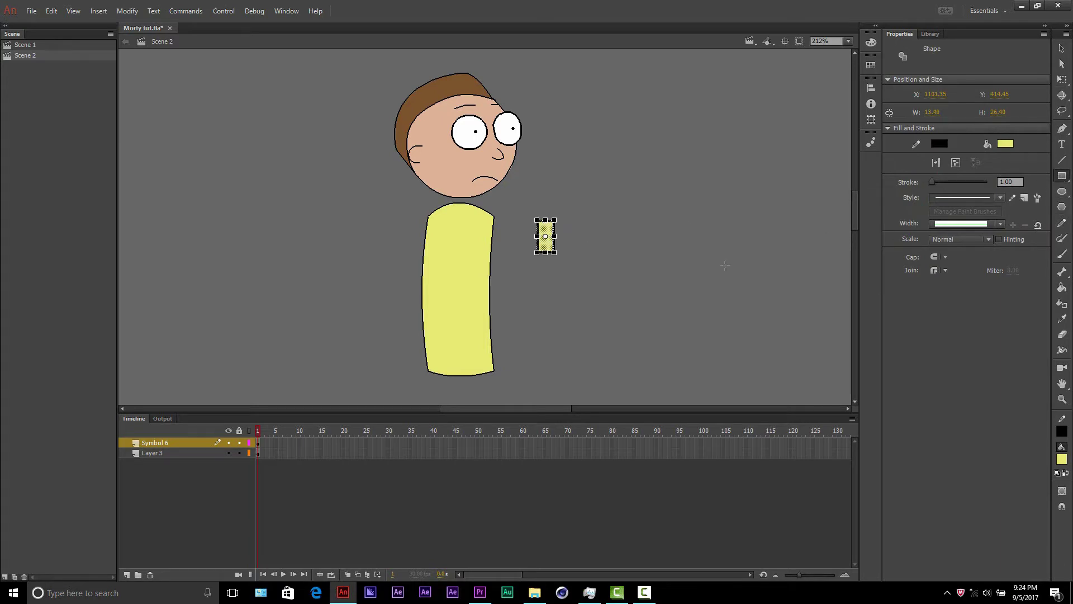
drag(548, 286, 551, 337)
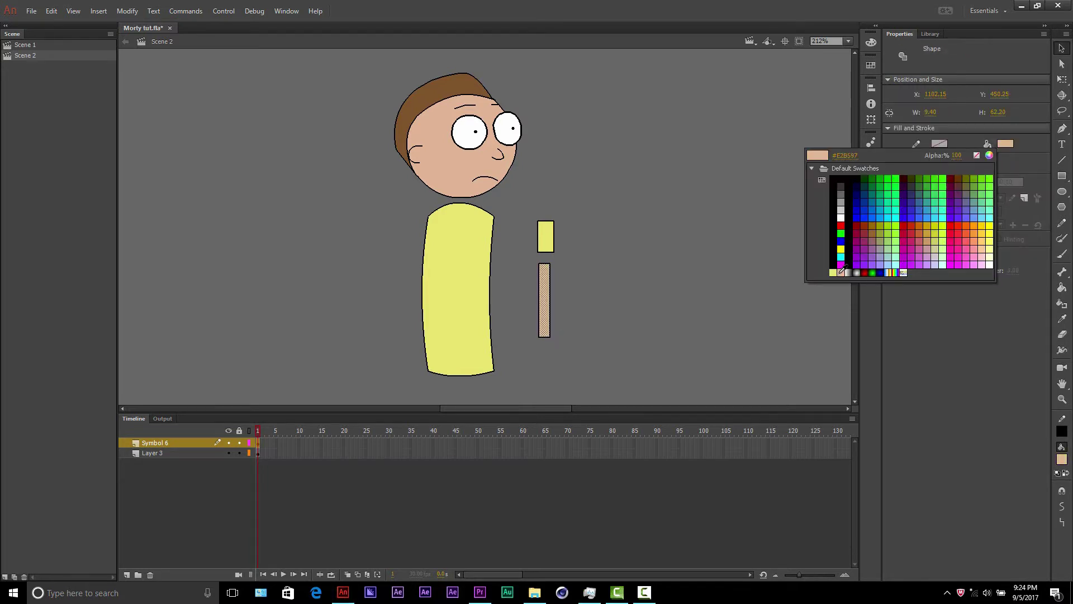
click(842, 269)
click(707, 299)
key(q)
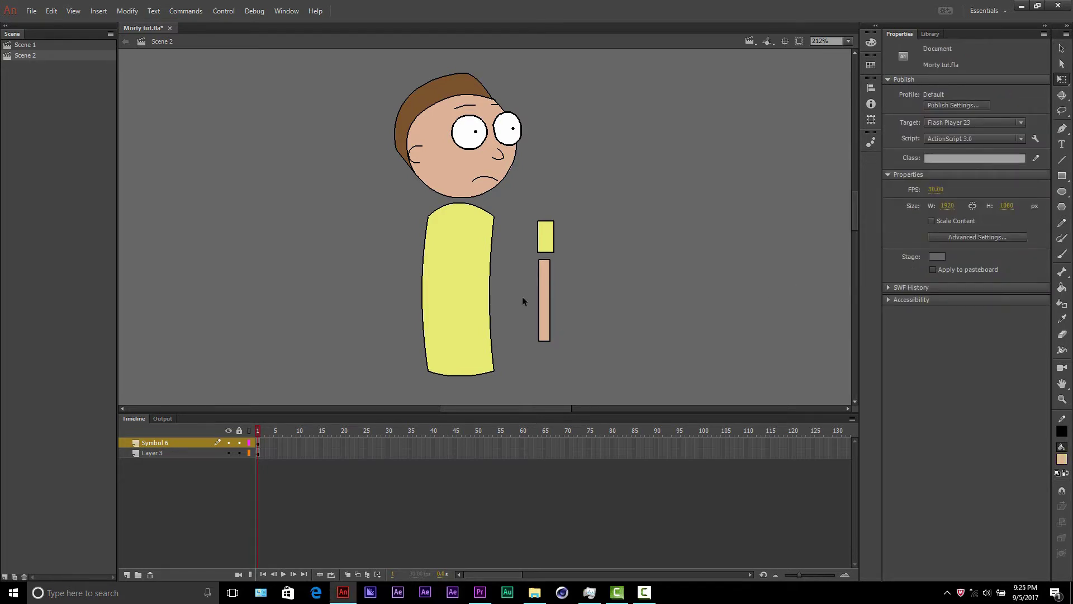
Step: Split the skin-coloured rectangle by moving its lower half down, and set the height of each half to 30
drag(522, 297, 600, 359)
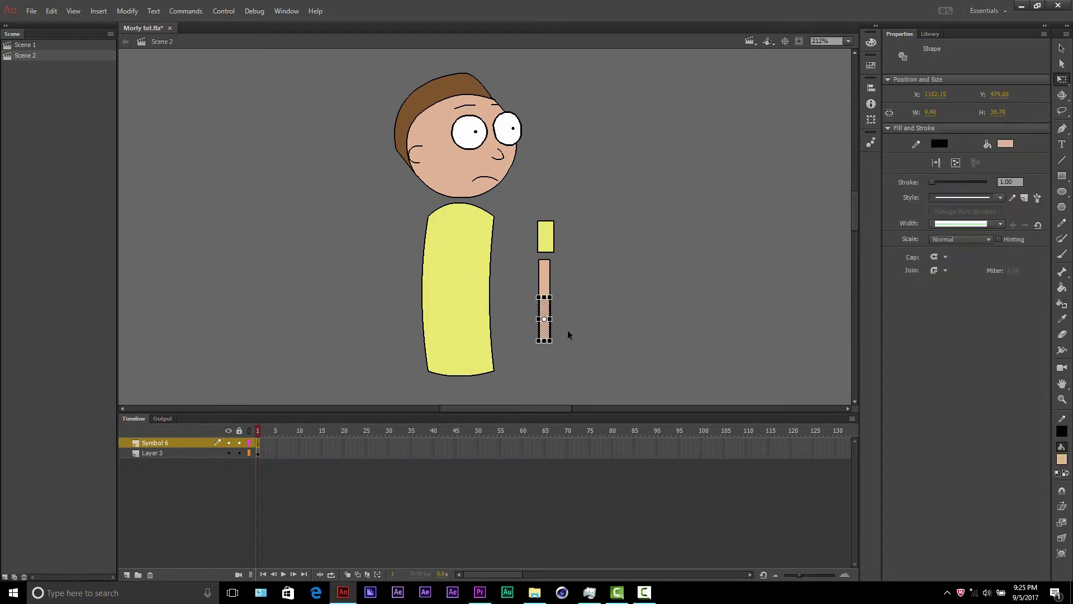
drag(545, 334, 545, 342)
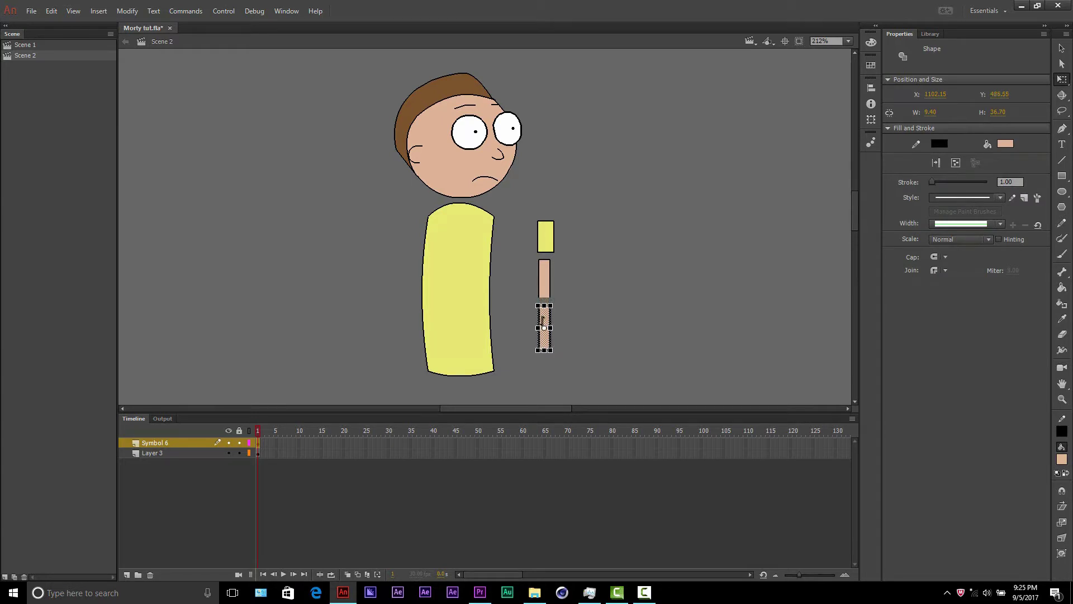
click(998, 113)
text(30)
key(Return)
drag(521, 254, 573, 301)
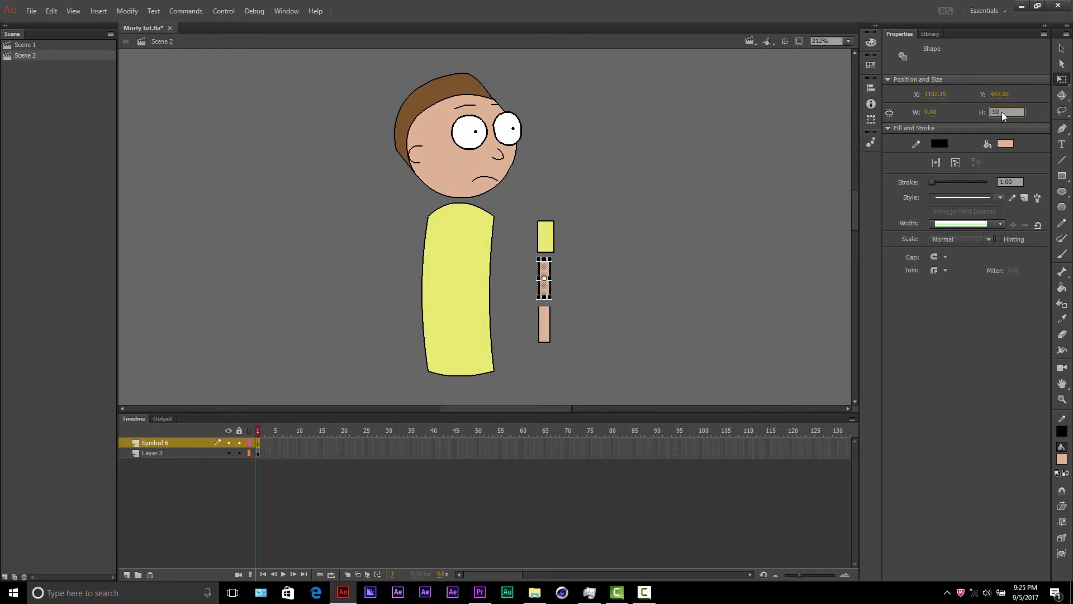
key(Return)
Step: Convert the upper and lower skin-coloured arm pieces into separate movie clip symbols
right_click(546, 290)
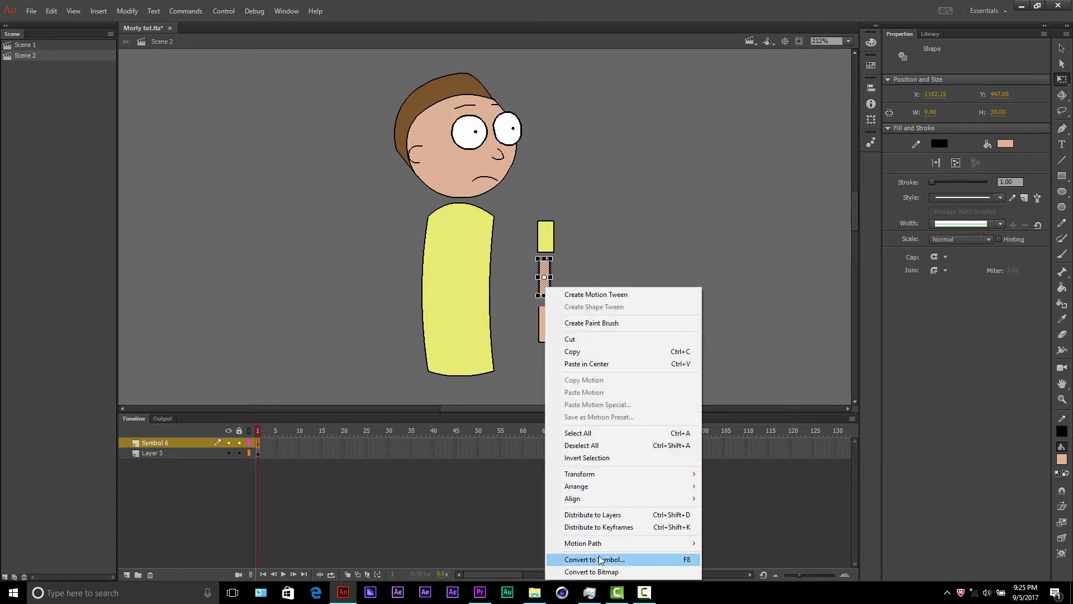
click(581, 557)
click(595, 140)
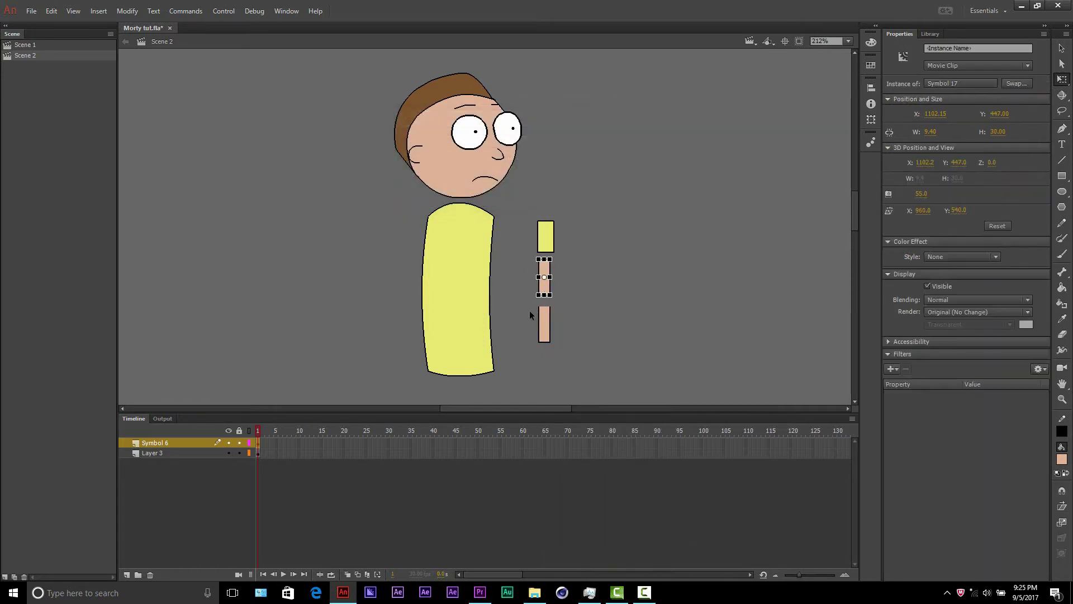
drag(526, 305, 568, 368)
right_click(541, 328)
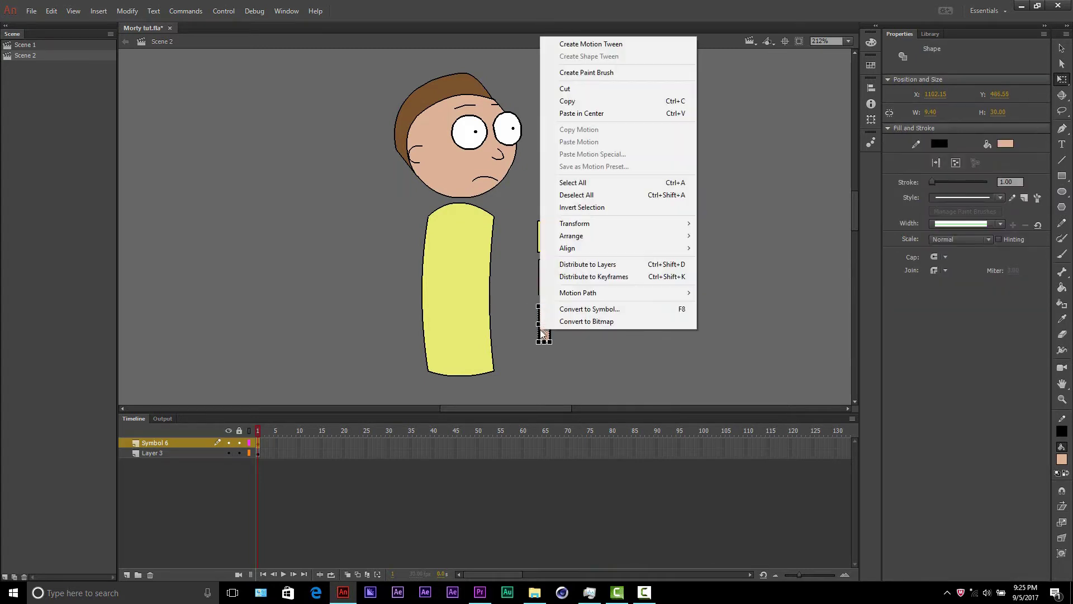
click(576, 309)
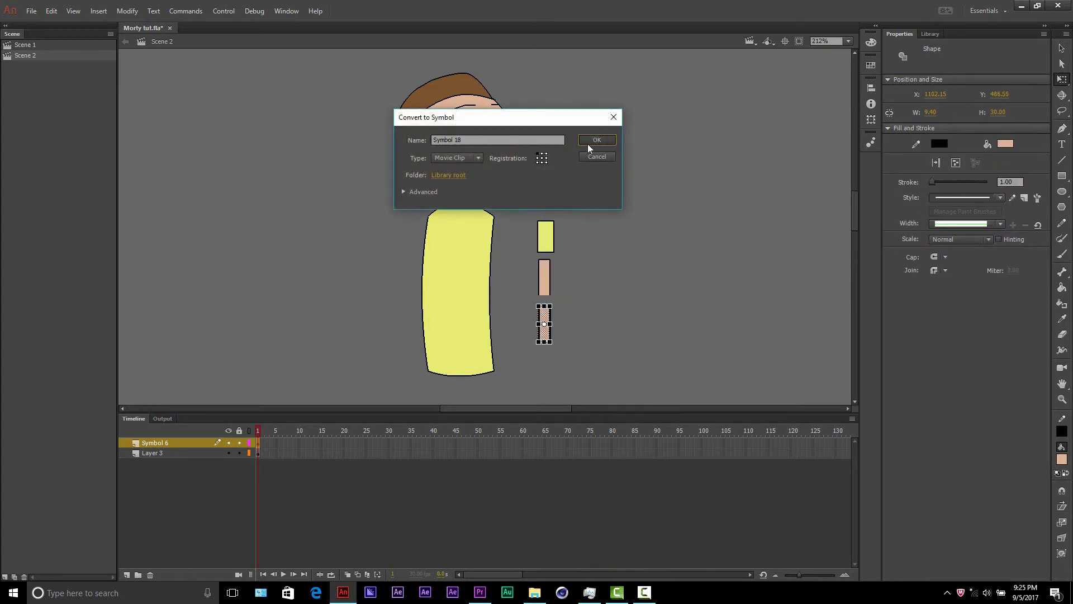
click(593, 141)
Step: Bow the left edge of the small yellow sleeve outward and delete the sleeve's top outline
scroll(548, 237, up, 3)
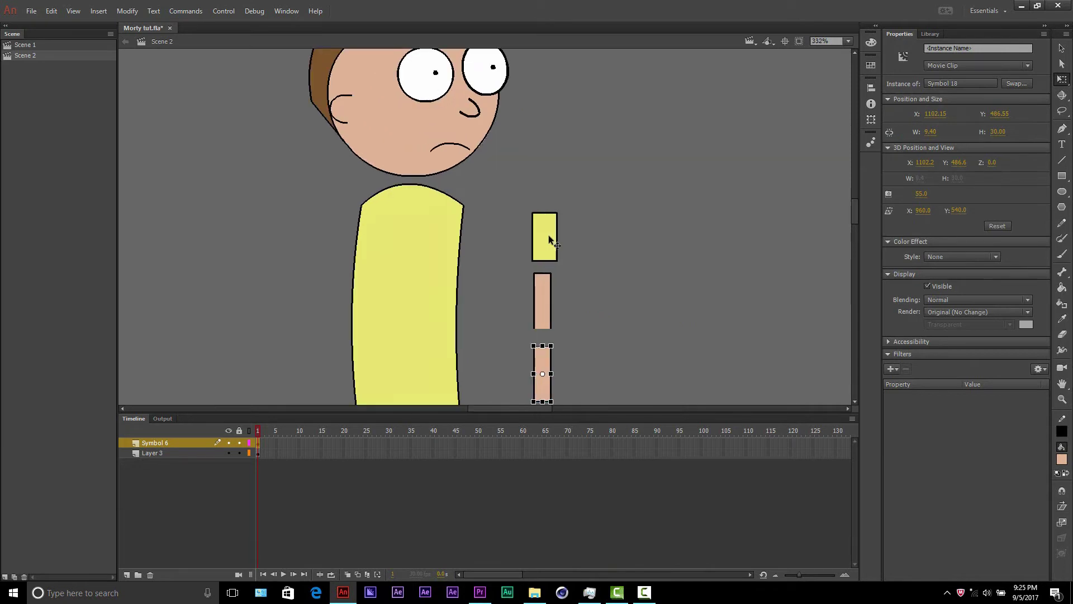
drag(529, 244, 527, 244)
drag(556, 244, 558, 242)
click(547, 260)
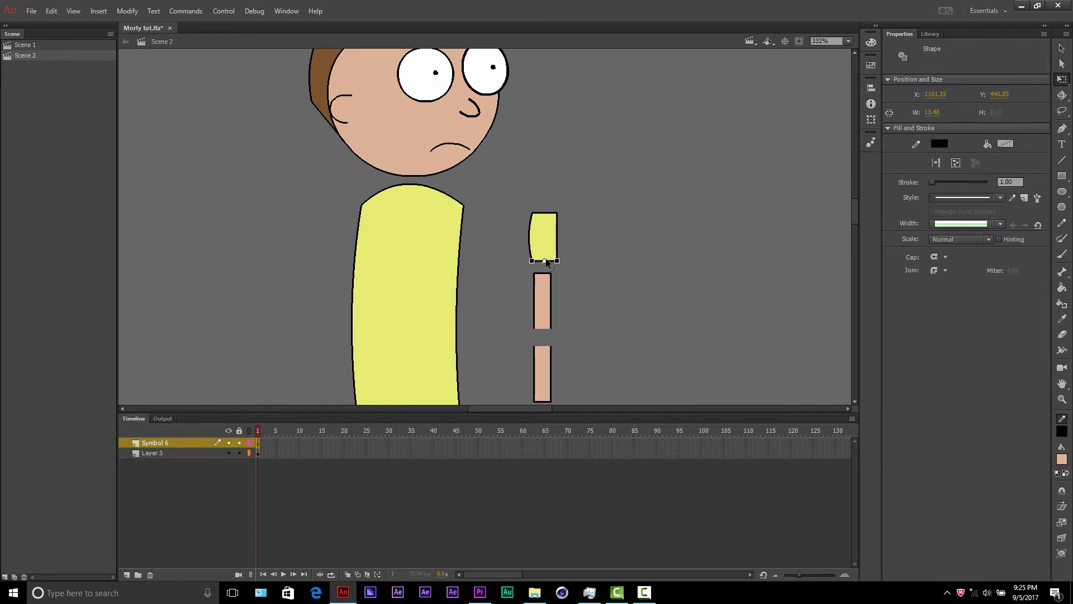
click(585, 267)
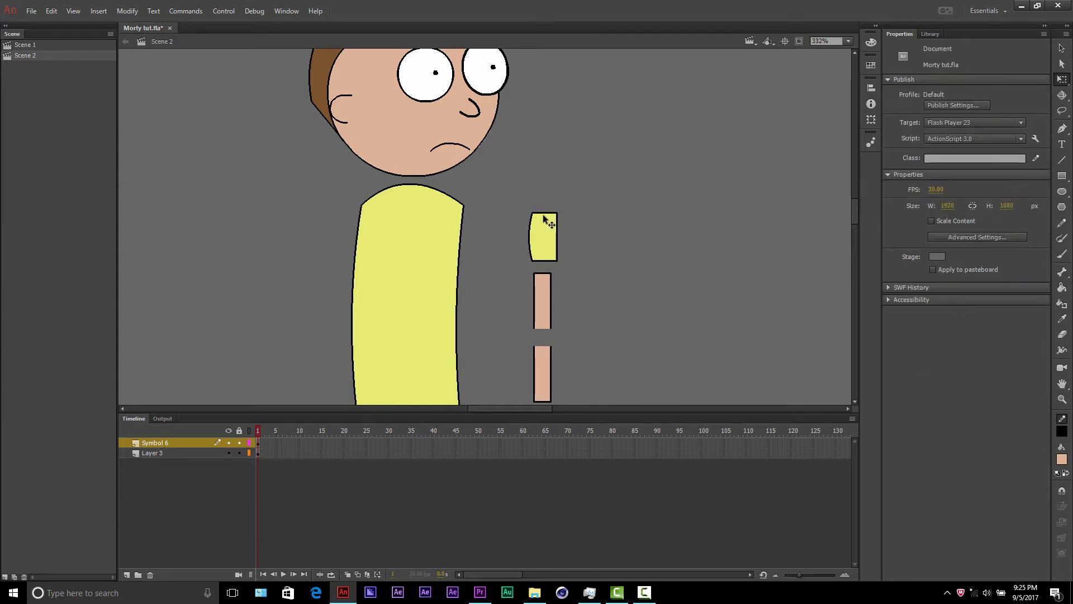
click(544, 213)
click(545, 212)
Step: Convert the whole yellow sleeve shape into a movie clip symbol
drag(516, 198, 590, 261)
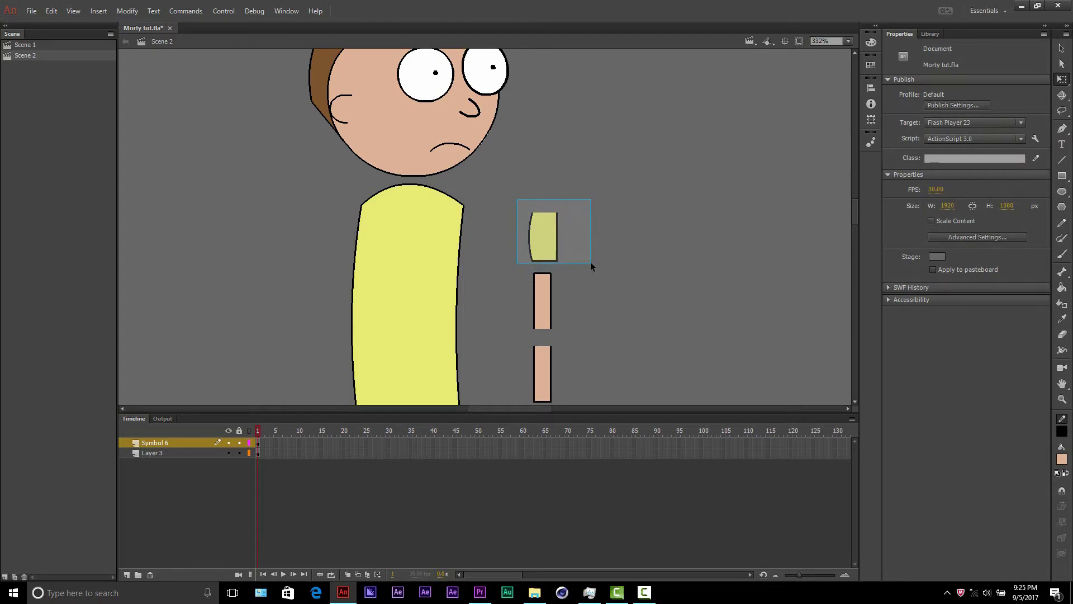
right_click(536, 229)
click(585, 500)
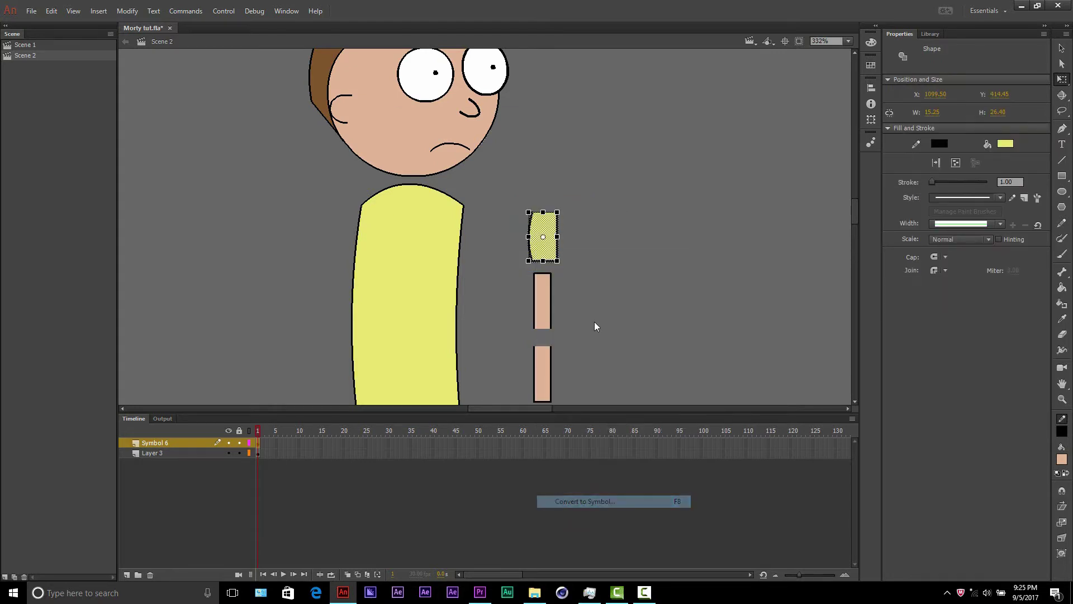
click(597, 141)
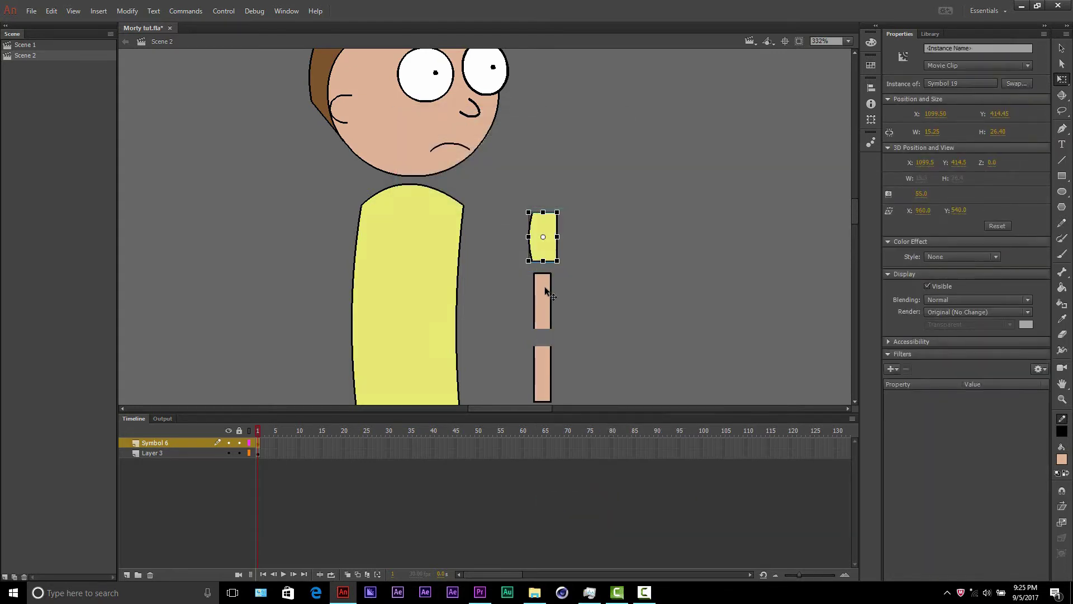
Step: Open the upper arm symbol for editing and draw a small skin-coloured circle below the arm on a new layer
double_click(542, 291)
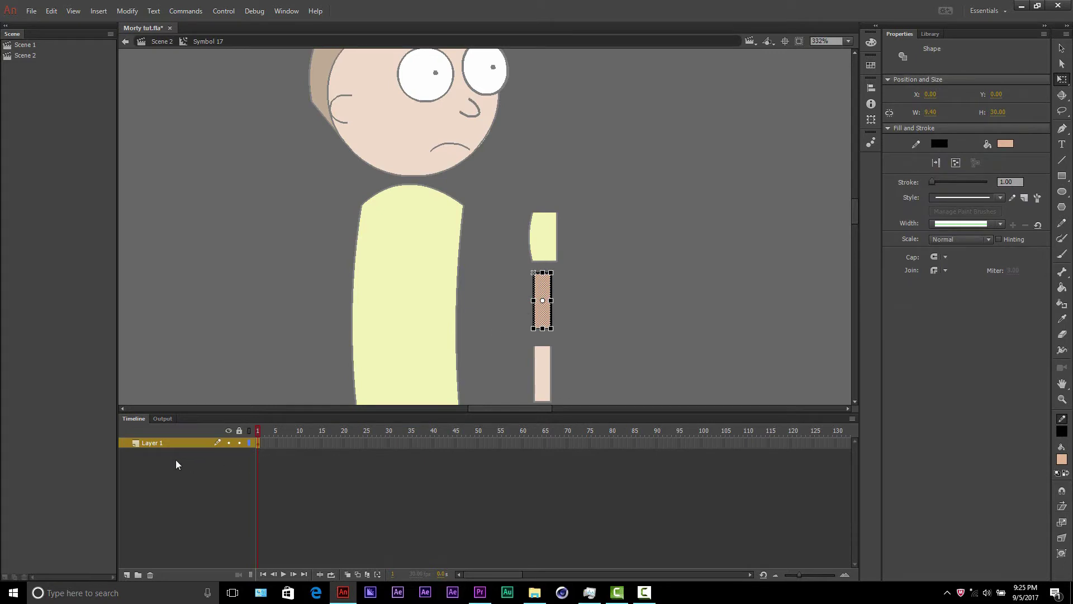
click(127, 574)
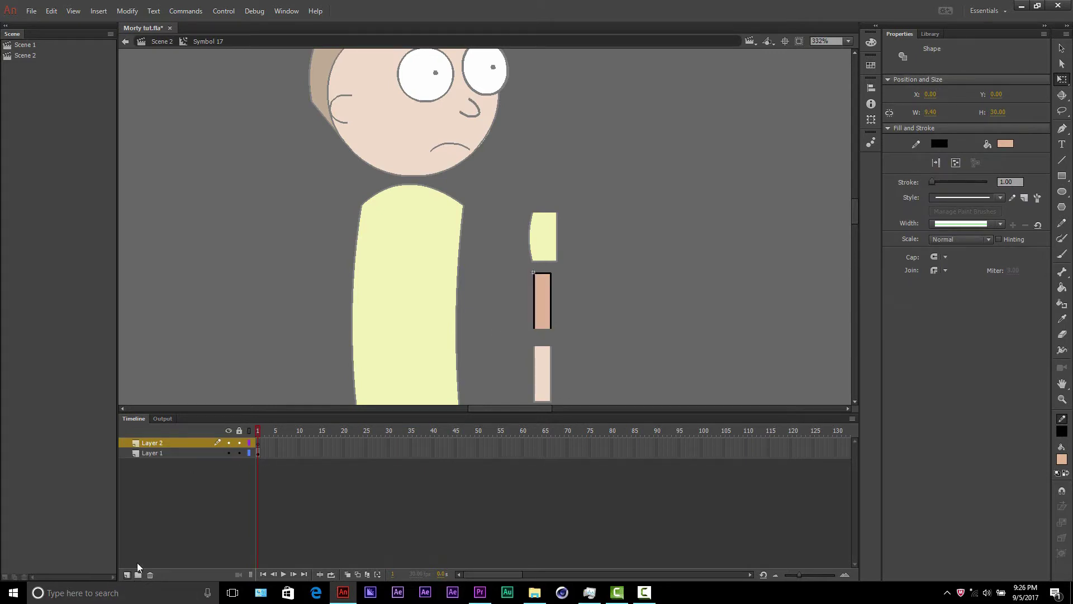
click(1062, 191)
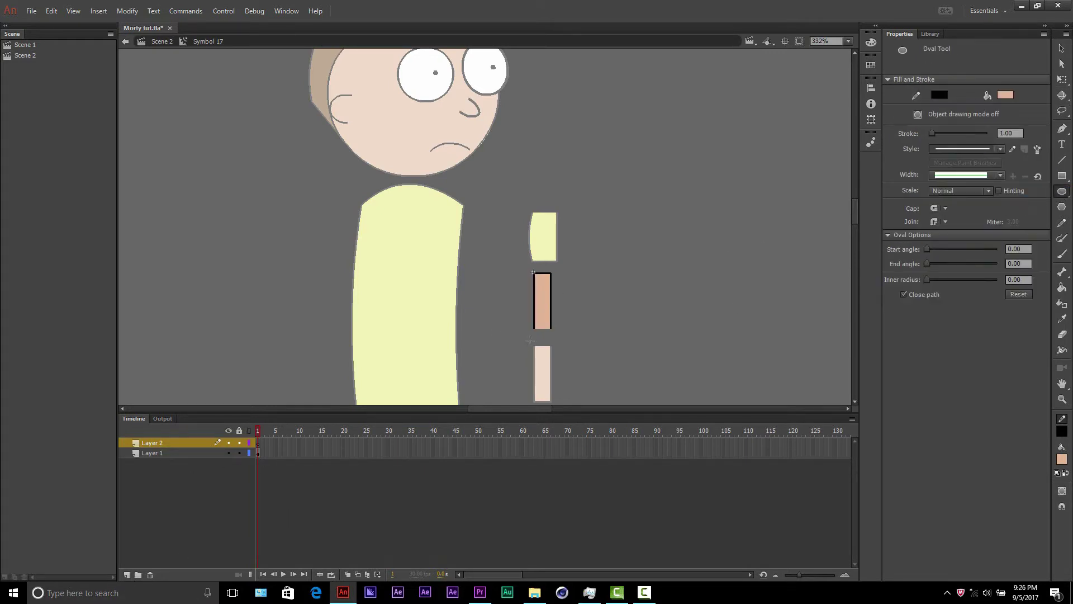
drag(532, 334, 553, 356)
Step: Match the circle to the upper arm's width by setting its width and height to 9.40
key(q)
drag(513, 238, 581, 331)
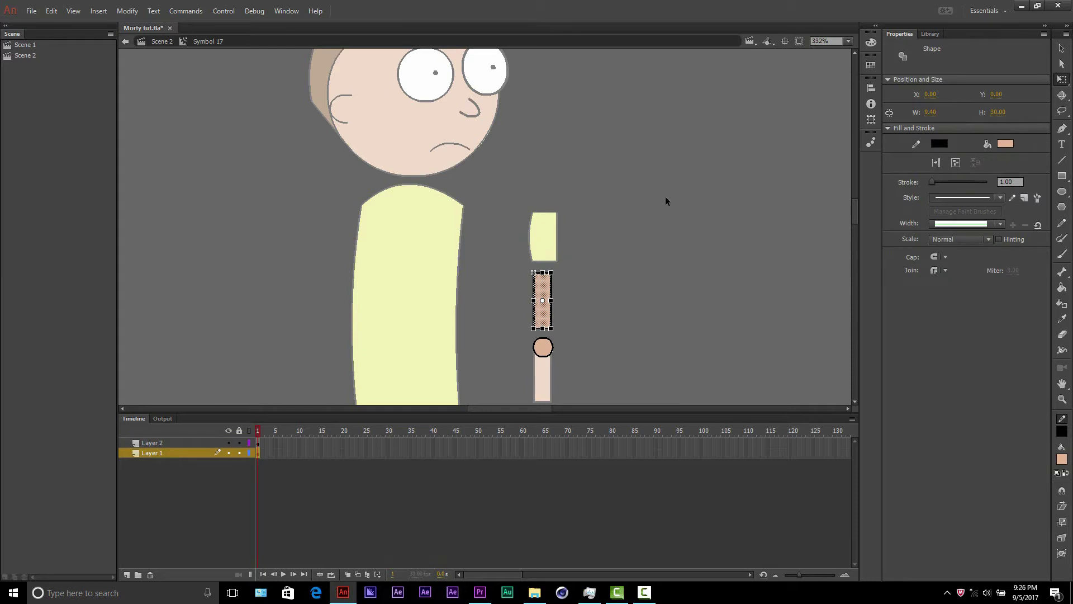
click(929, 114)
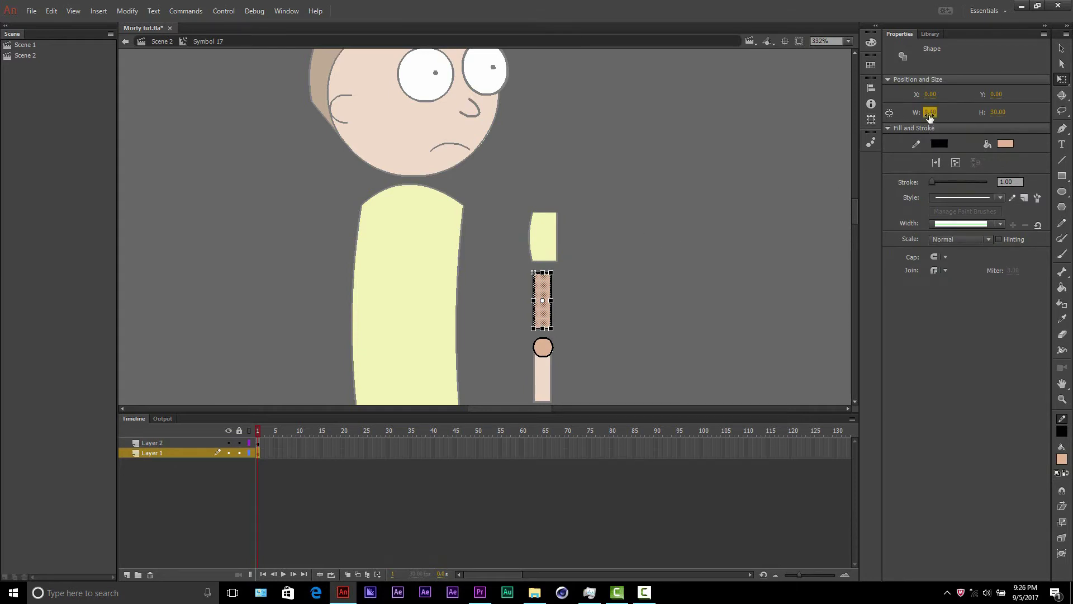
click(661, 172)
drag(542, 363, 575, 370)
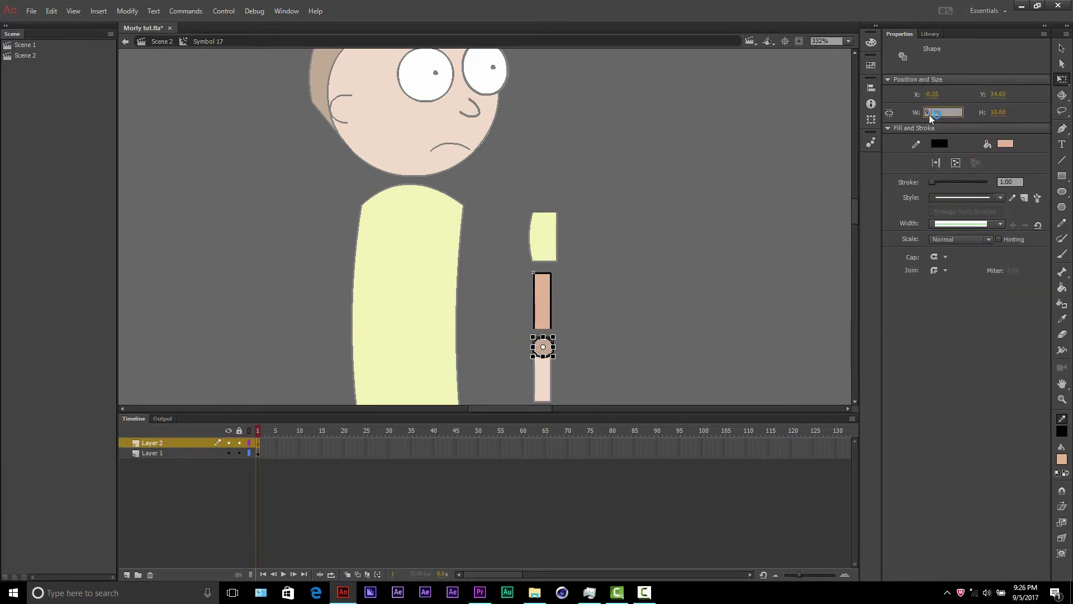
key(Return)
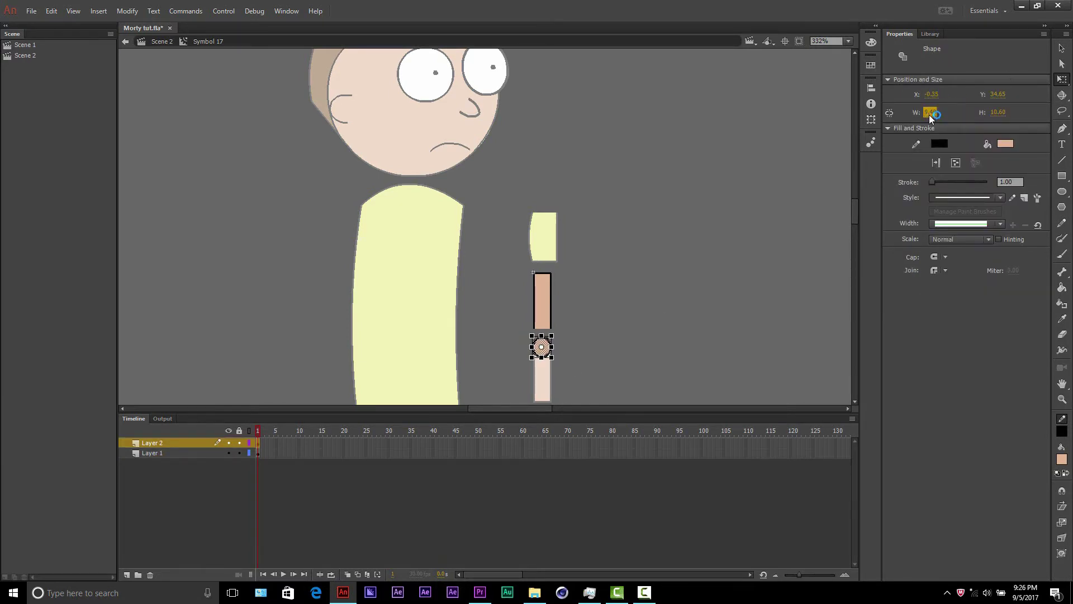
click(996, 113)
key(Return)
Step: Move the circle up to round off the upper arm's open end, put its layer beneath the arm layer, and return to Scene 2
scroll(542, 366, up, 6)
drag(575, 278, 581, 195)
drag(168, 442, 163, 484)
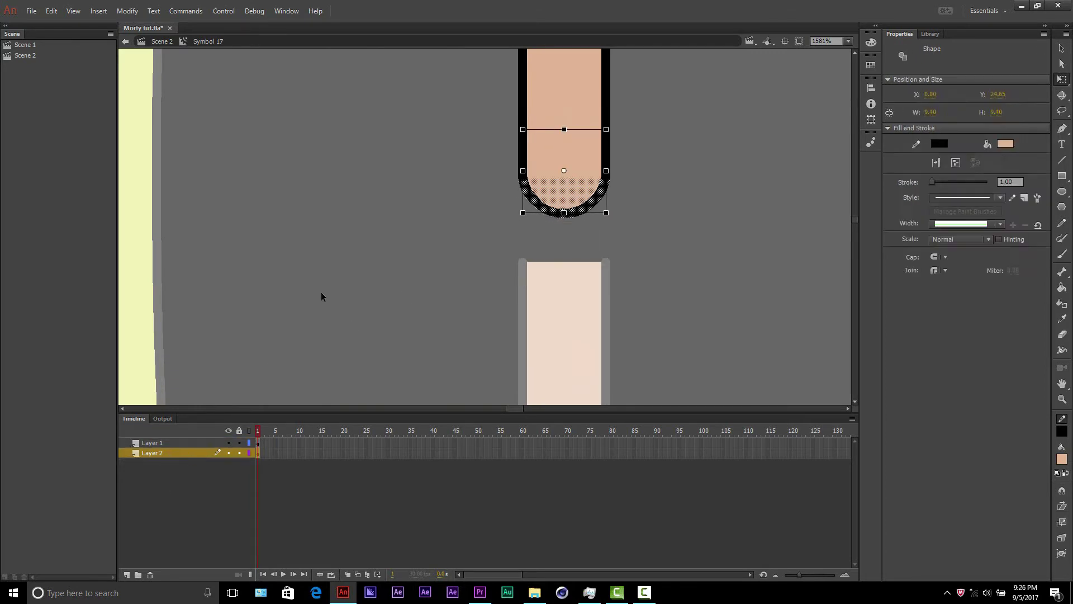
click(321, 292)
click(161, 42)
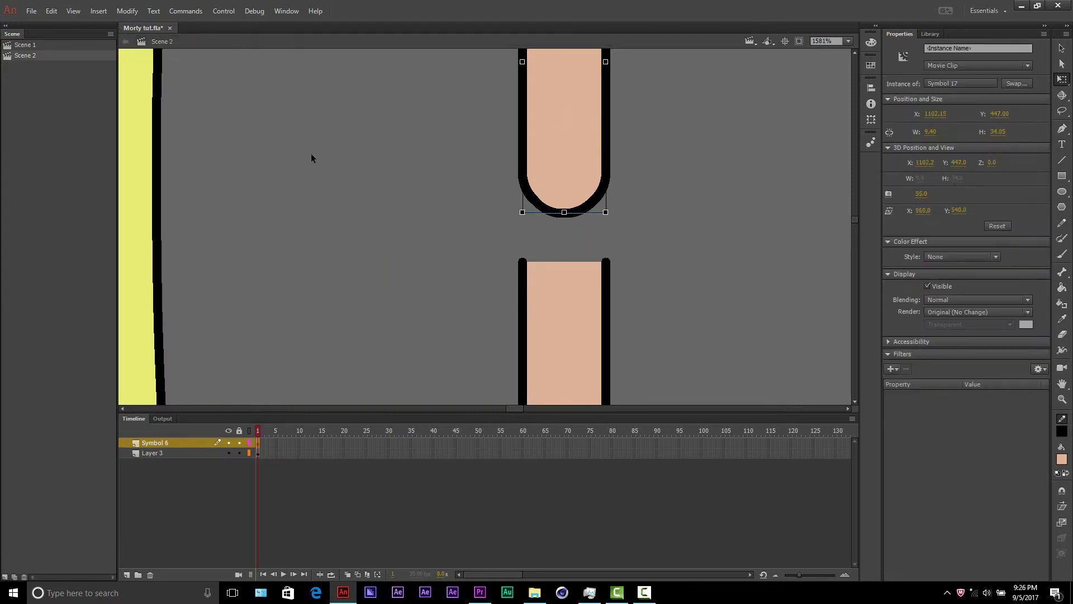
click(380, 191)
Step: Try to move the lower arm piece up against the upper arm and nudge it left into alignment
scroll(380, 187, down, 5)
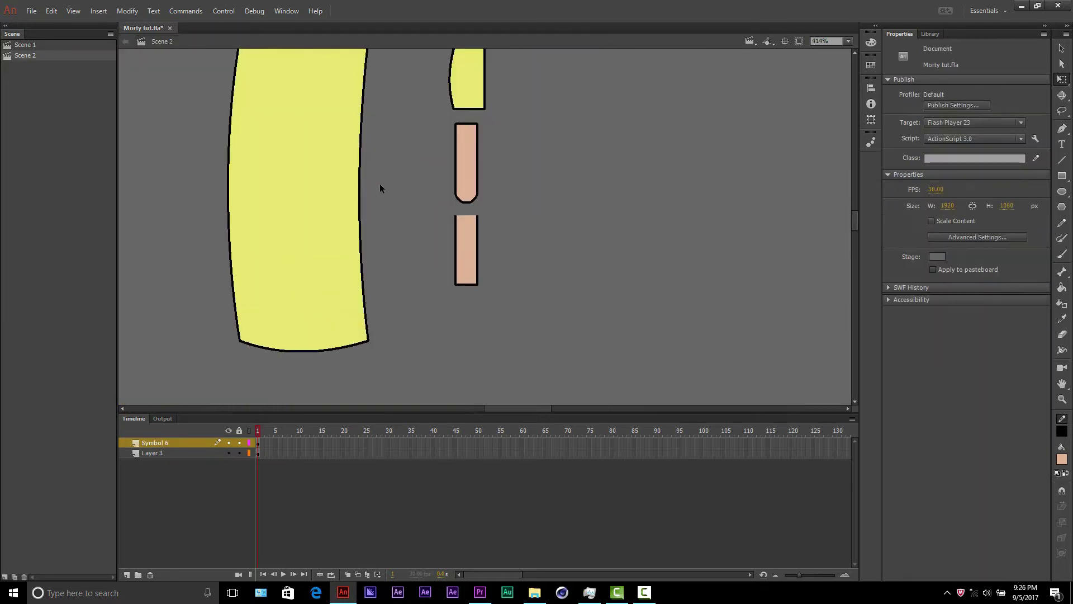
drag(459, 211, 531, 328)
drag(503, 285, 501, 246)
key(ctrl+z)
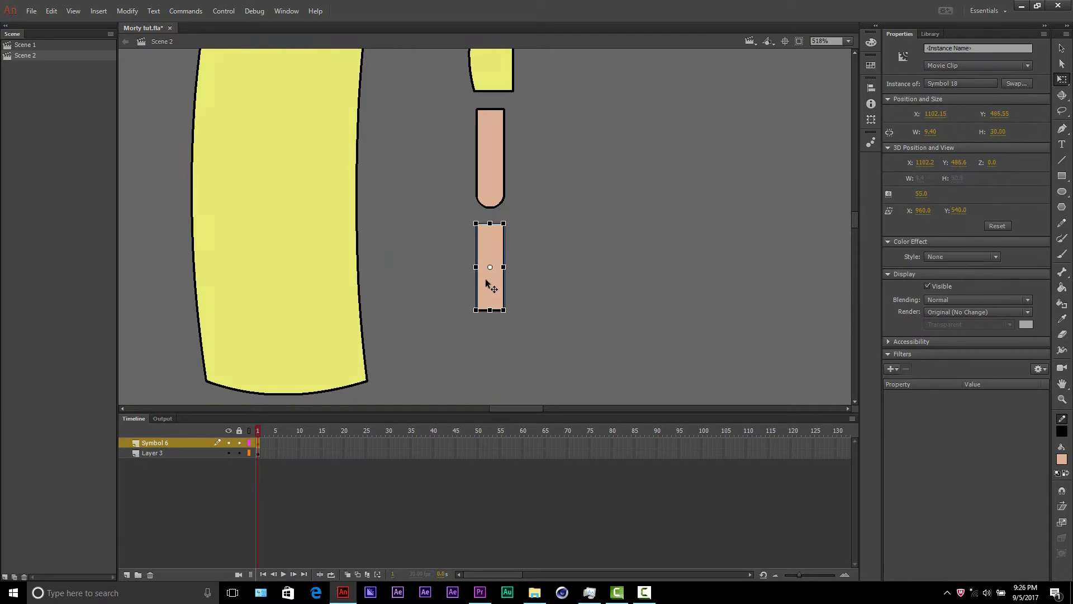
drag(491, 283, 490, 259)
scroll(484, 218, up, 5)
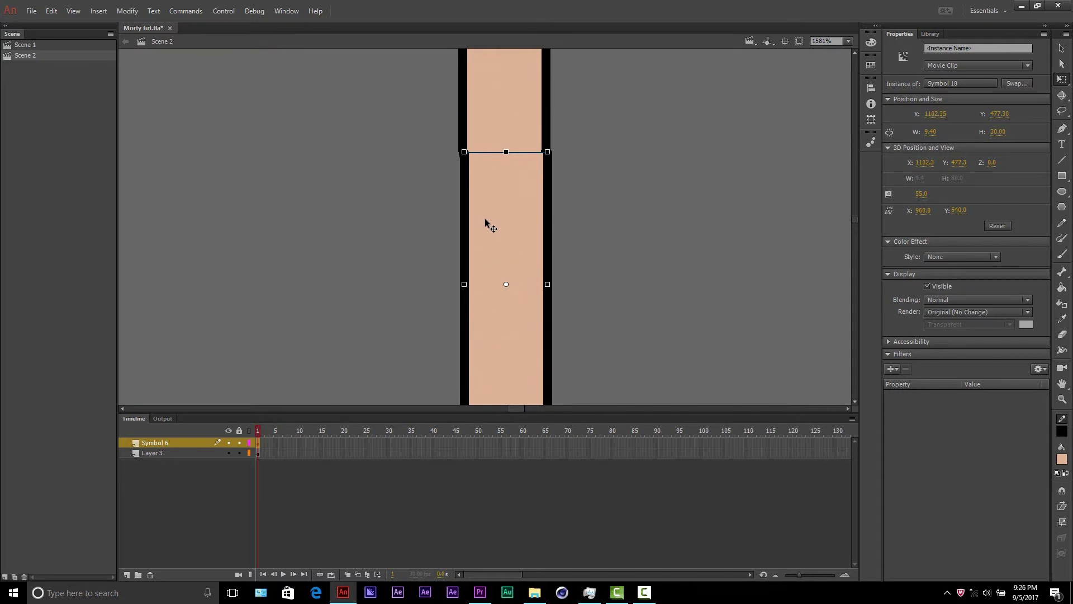
key(Left)
key(Left)
key(Left)
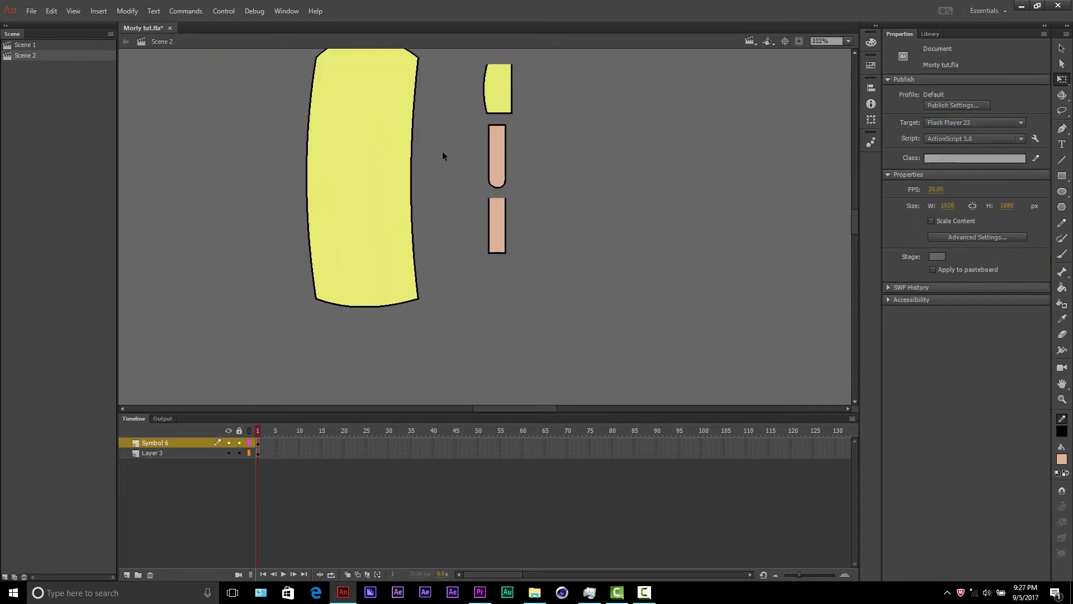
Step: Move the yellow sleeve down so its lower edge covers the top of the upper arm
scroll(442, 151, up, 2)
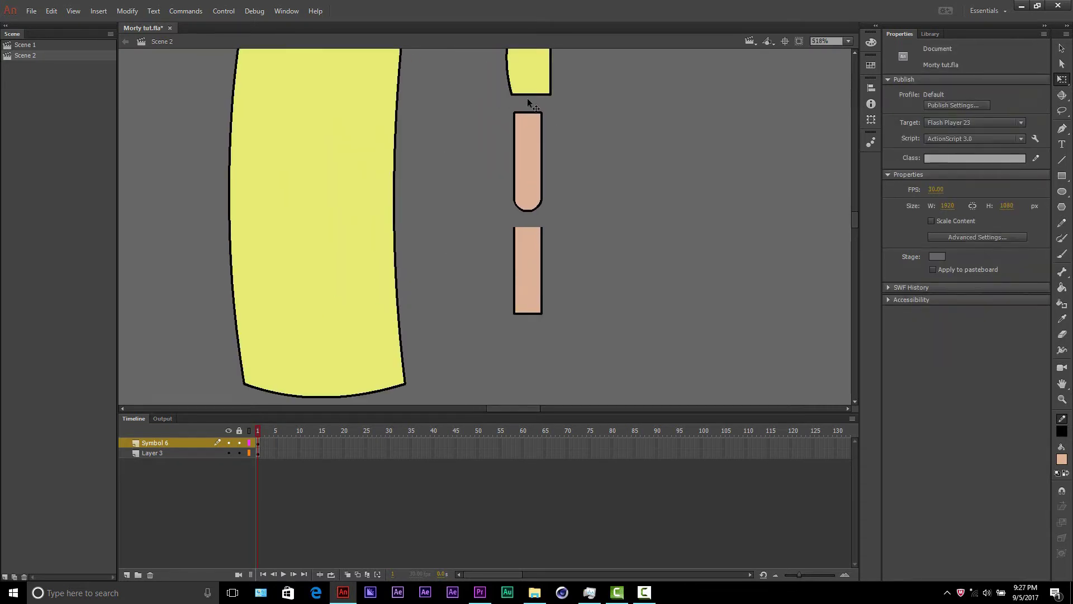
drag(528, 99, 526, 123)
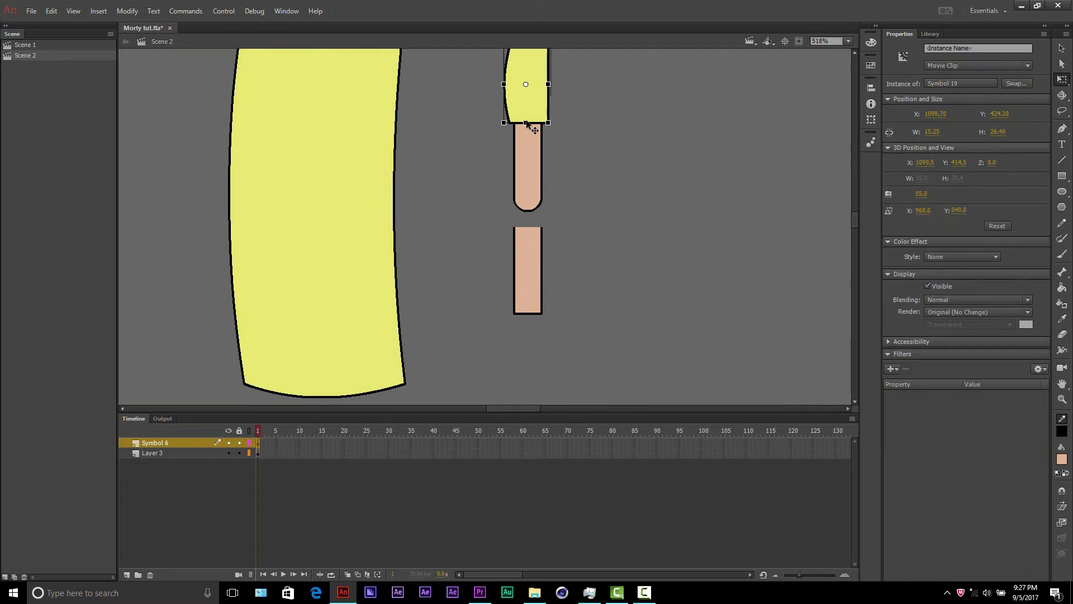
Step: Select the yellow sleeve together with the upper arm and convert them into one movie clip symbol
scroll(513, 163, up, 3)
drag(454, 149, 528, 259)
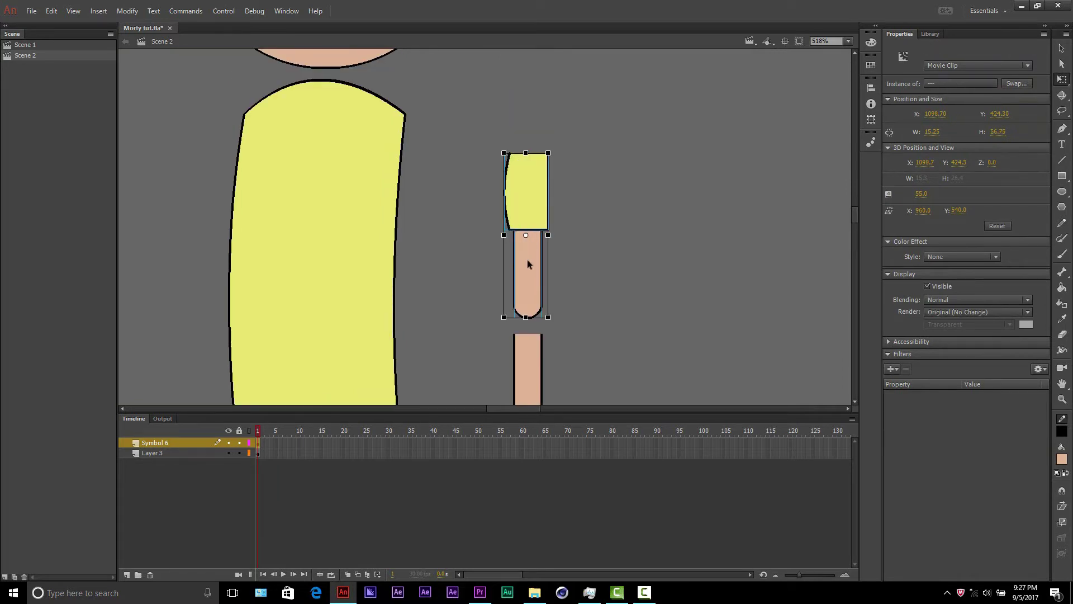
right_click(528, 260)
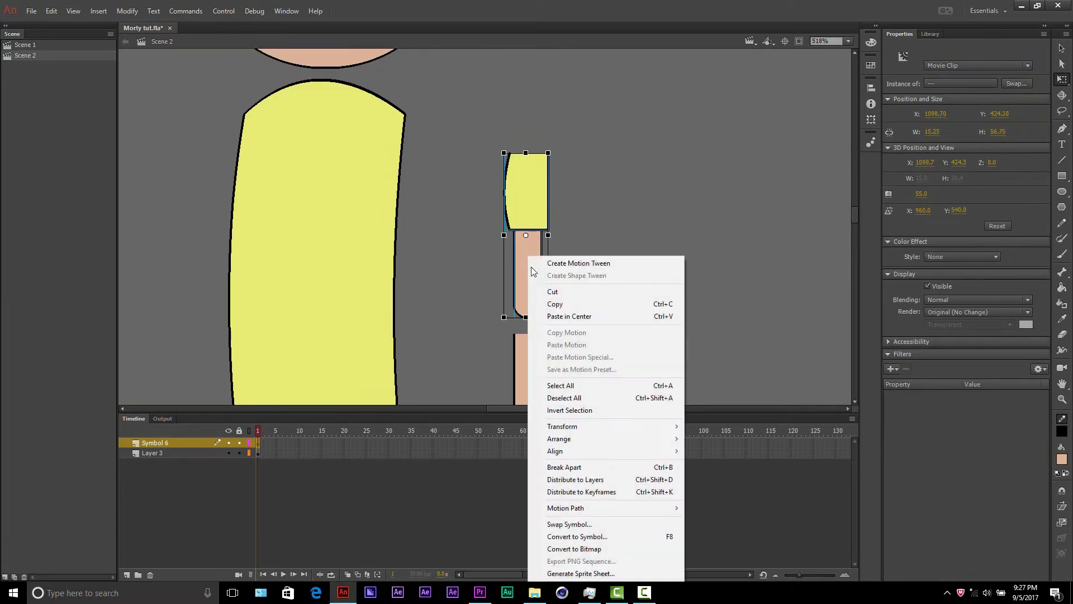
click(605, 538)
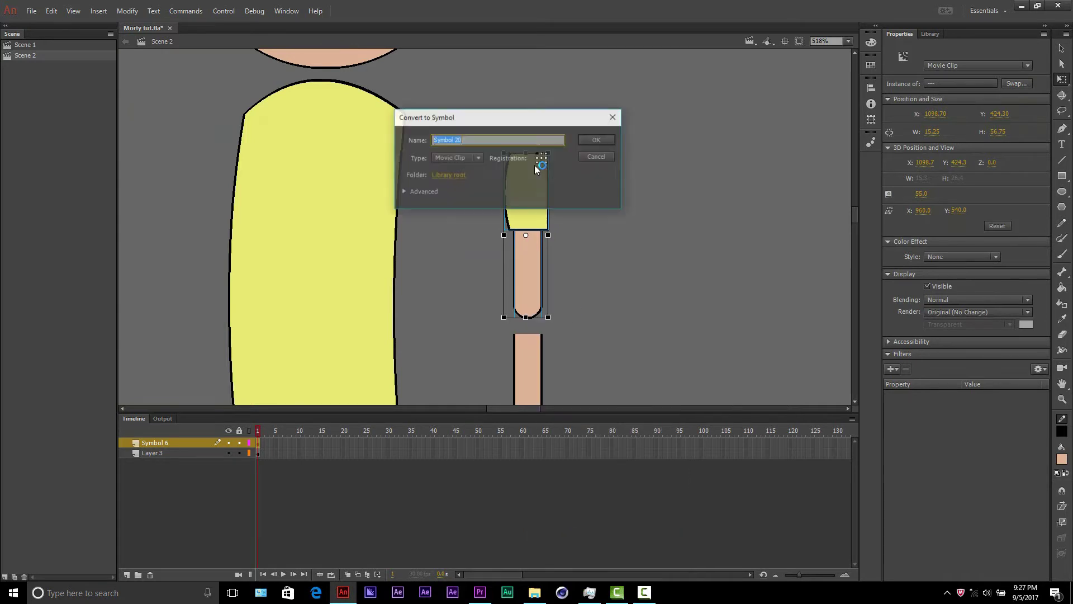
click(590, 142)
click(597, 257)
Step: Place the sleeve-and-upper-arm symbol on the yellow body near the shoulder and fit the lower arm onto its rounded end
scroll(442, 304, down, 3)
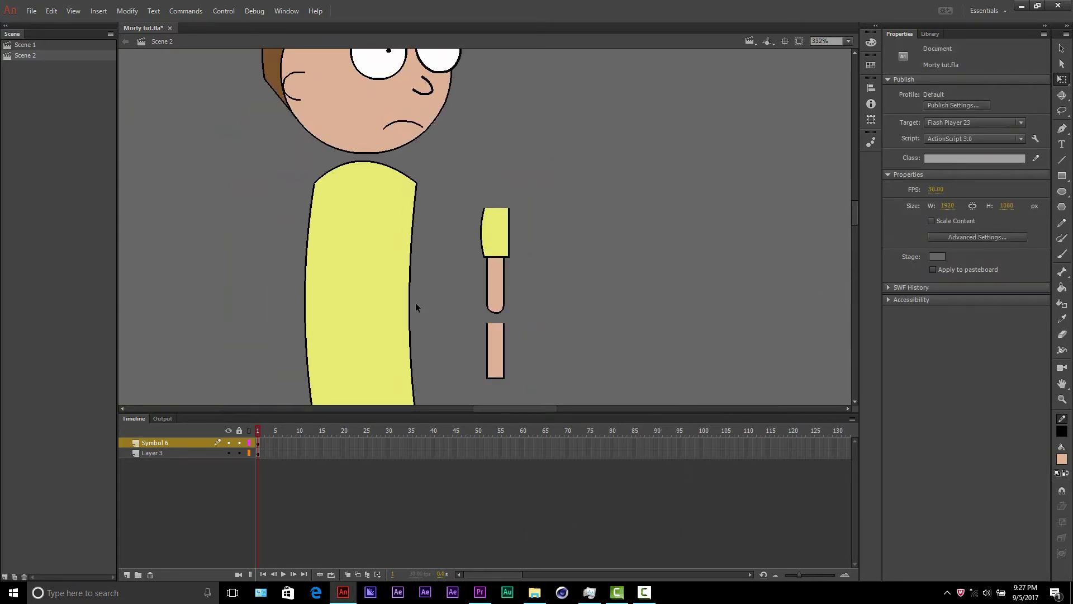
scroll(412, 279, down, 1)
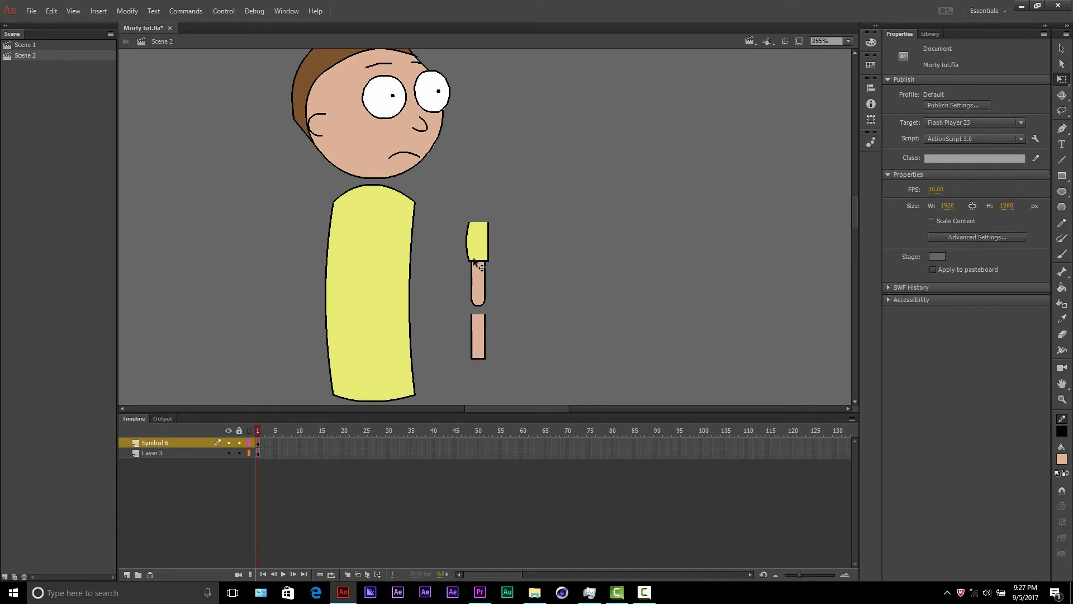
drag(475, 250, 350, 238)
drag(478, 334, 358, 310)
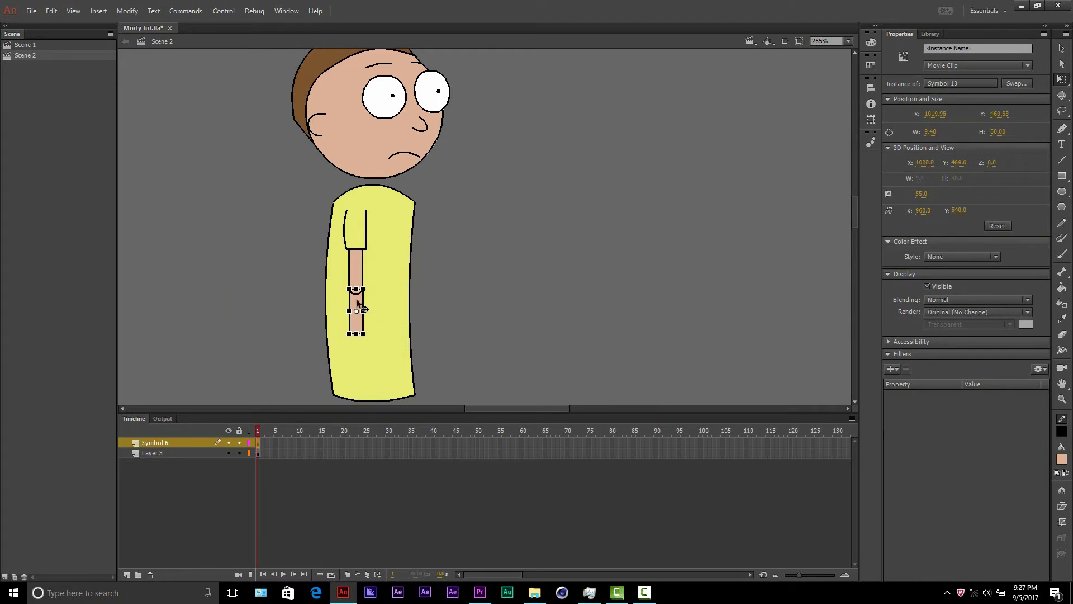
Step: Bring the lower arm to the front so it covers the upper arm's rounded outline
right_click(356, 299)
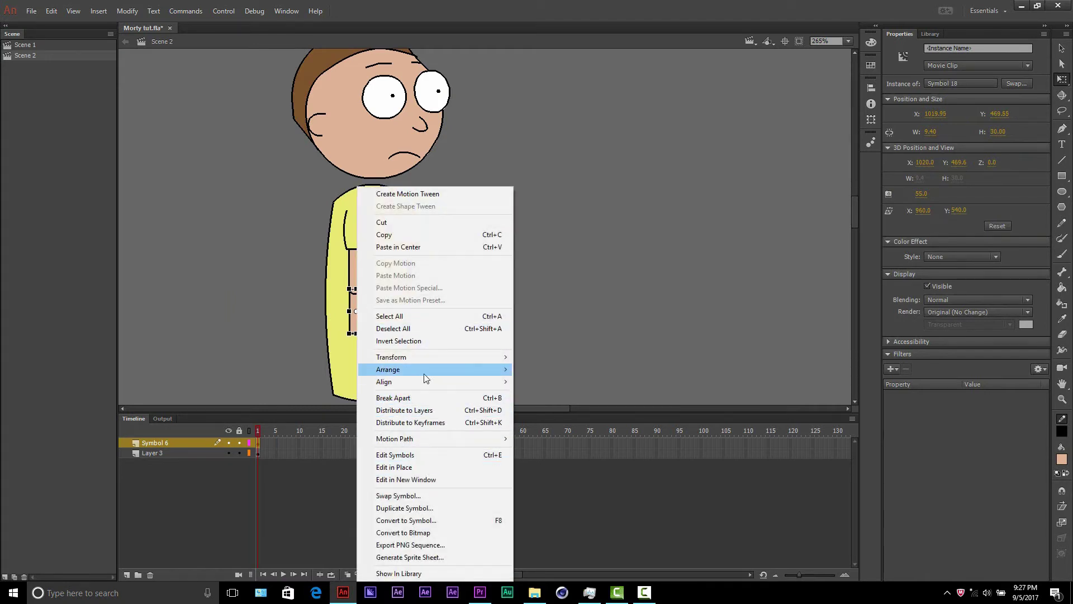
mouse_move(425, 370)
click(523, 369)
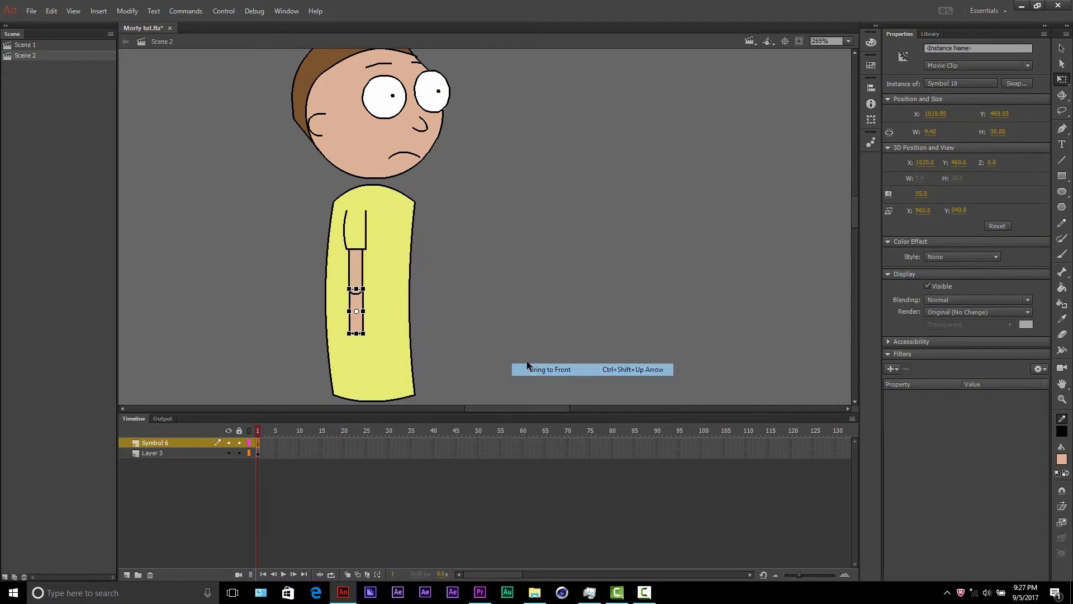
click(475, 302)
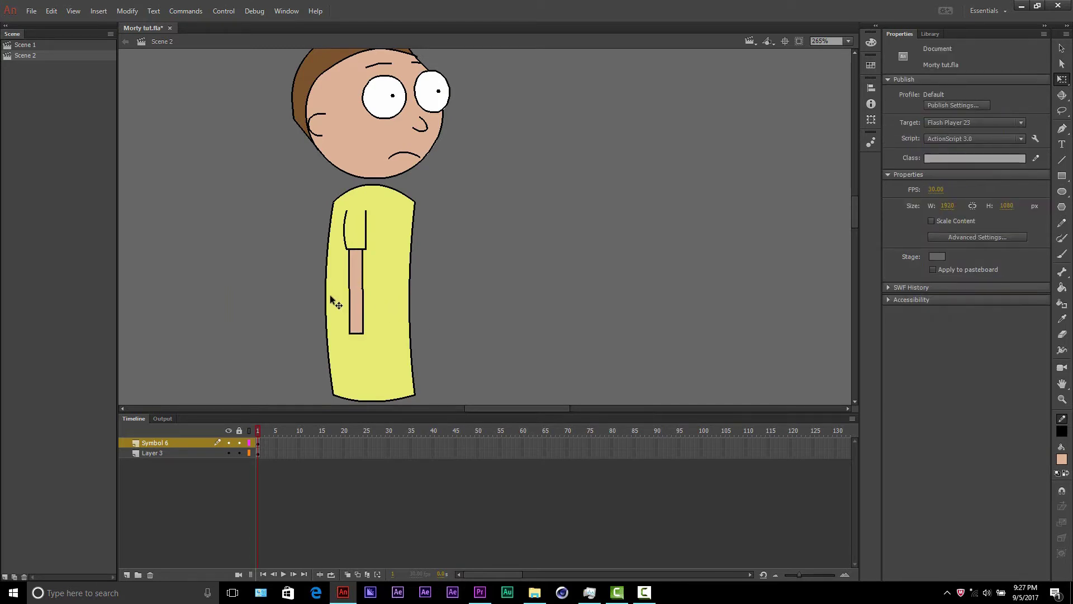
Step: Move the head down so the chin overlaps the top of the yellow body
scroll(330, 295, up, 6)
drag(535, 121, 528, 167)
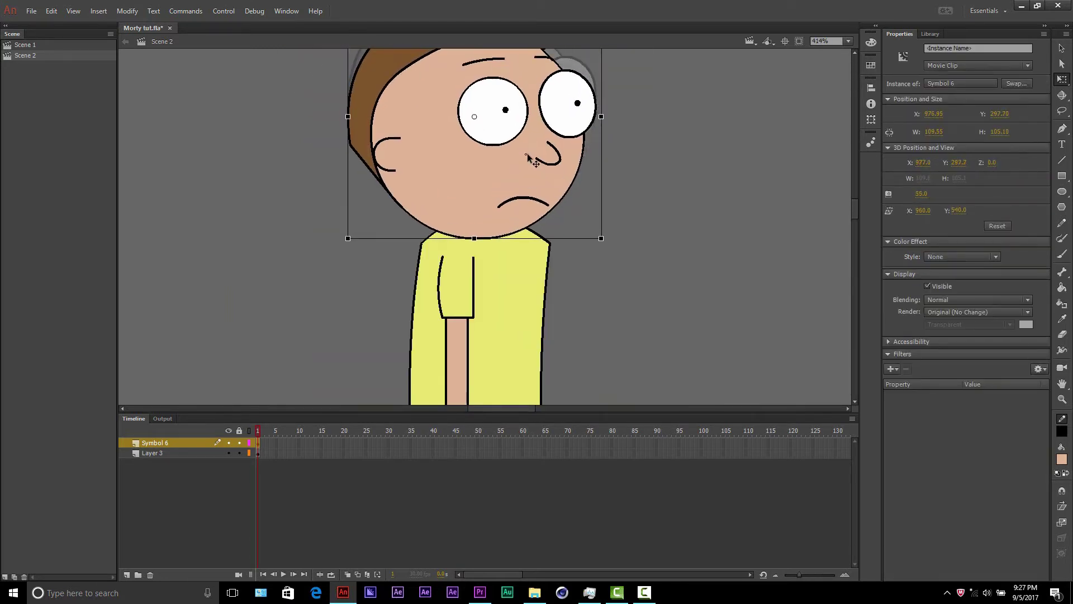
scroll(649, 264, down, 3)
Step: Draw a skin-coloured circle with a black outline, about 50 by 51, just below and beside the body
scroll(680, 304, up, 2)
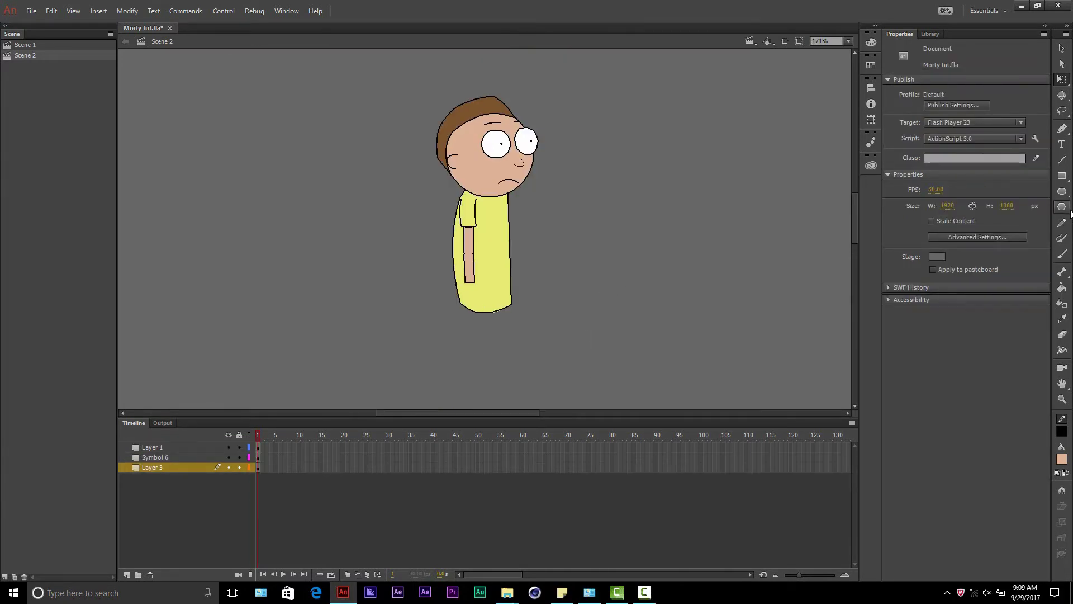
click(1061, 192)
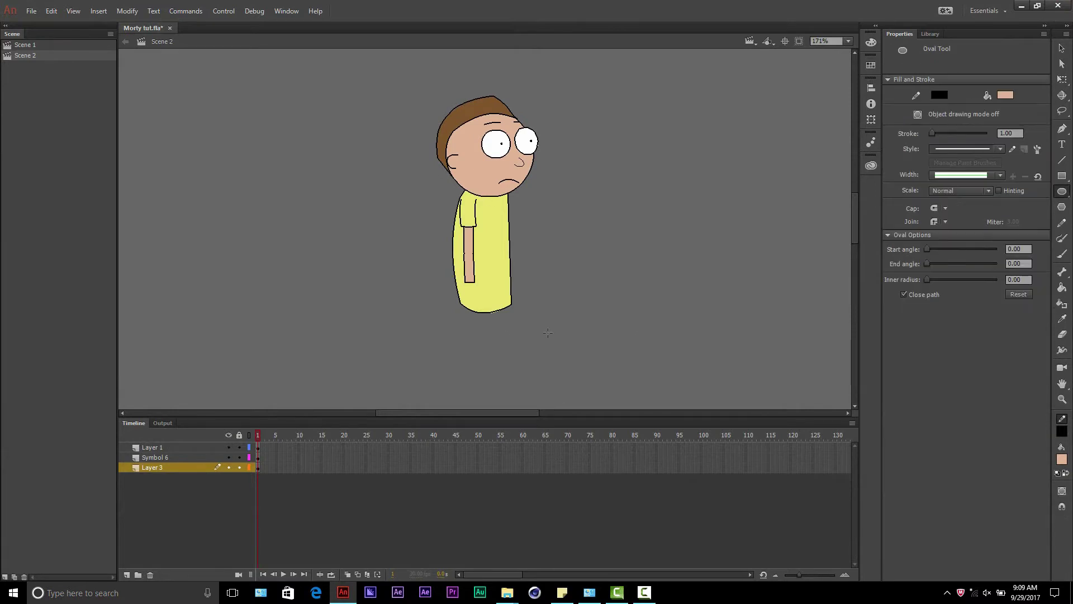
mouse_move(527, 307)
mouse_down()
mouse_move(552, 352)
mouse_move(573, 357)
mouse_up()
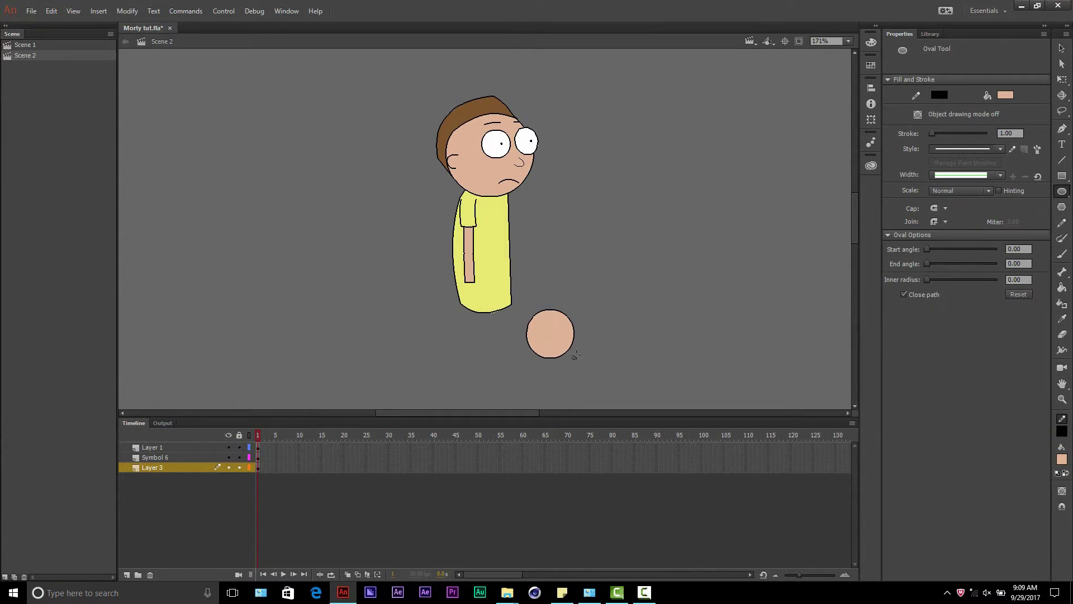
Step: Distribute the circle to its own layer and put that layer above all the others
click(1061, 48)
drag(518, 304, 626, 389)
right_click(567, 350)
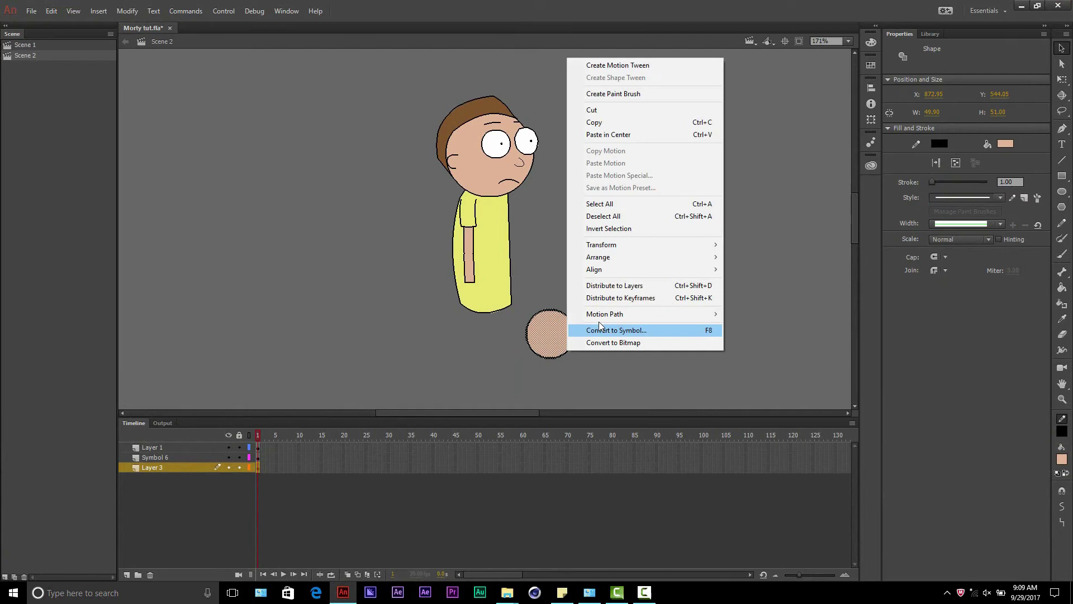
click(612, 285)
click(575, 340)
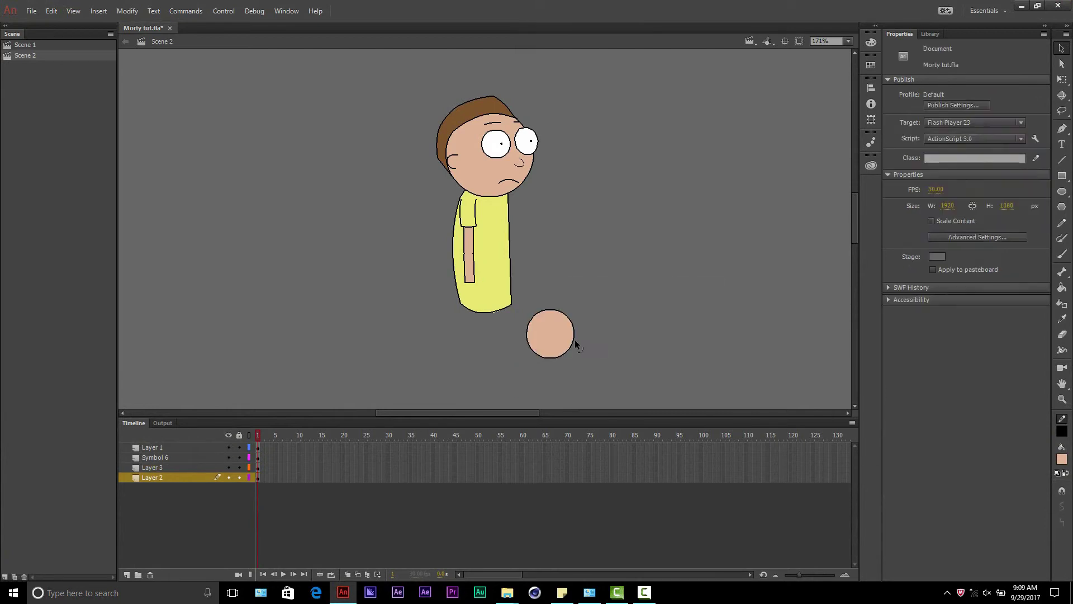
drag(525, 303, 530, 334)
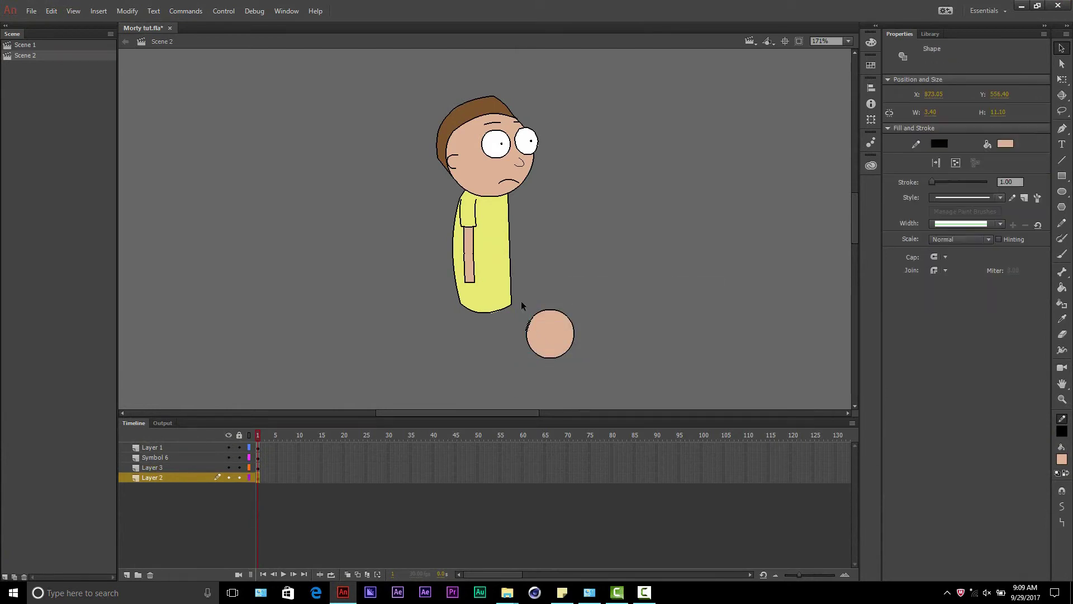
drag(178, 477, 179, 381)
Step: Set the circle's width and height both to 50
click(549, 338)
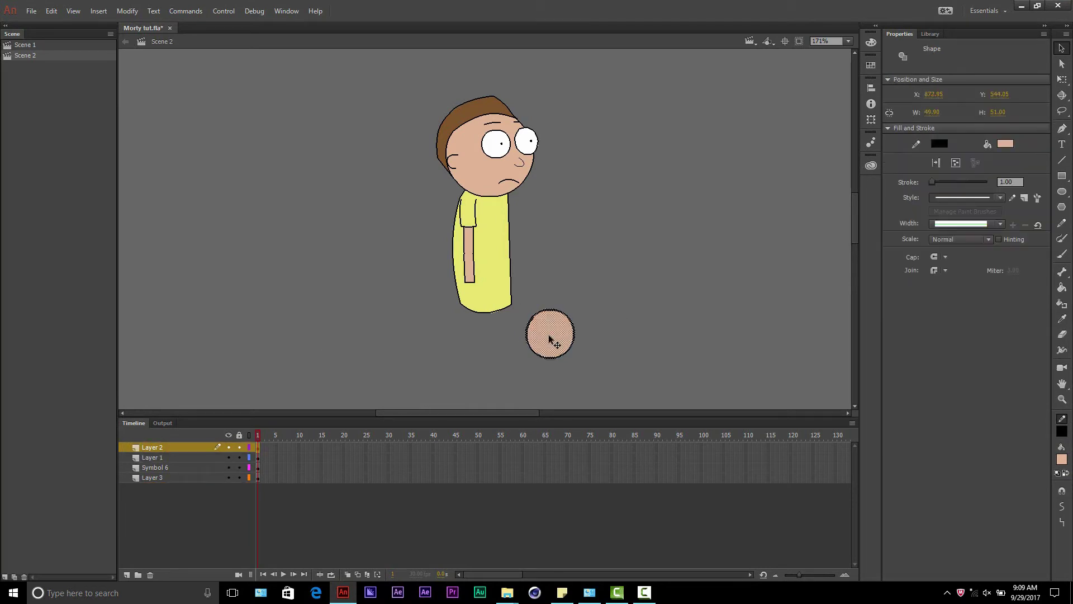
click(931, 113)
text(50)
key(Return)
click(998, 113)
text(50)
key(Return)
Step: Move the circle over the lower end of the body as the hips and ready it for free transforming
drag(524, 305, 617, 371)
drag(552, 335, 499, 314)
click(1062, 79)
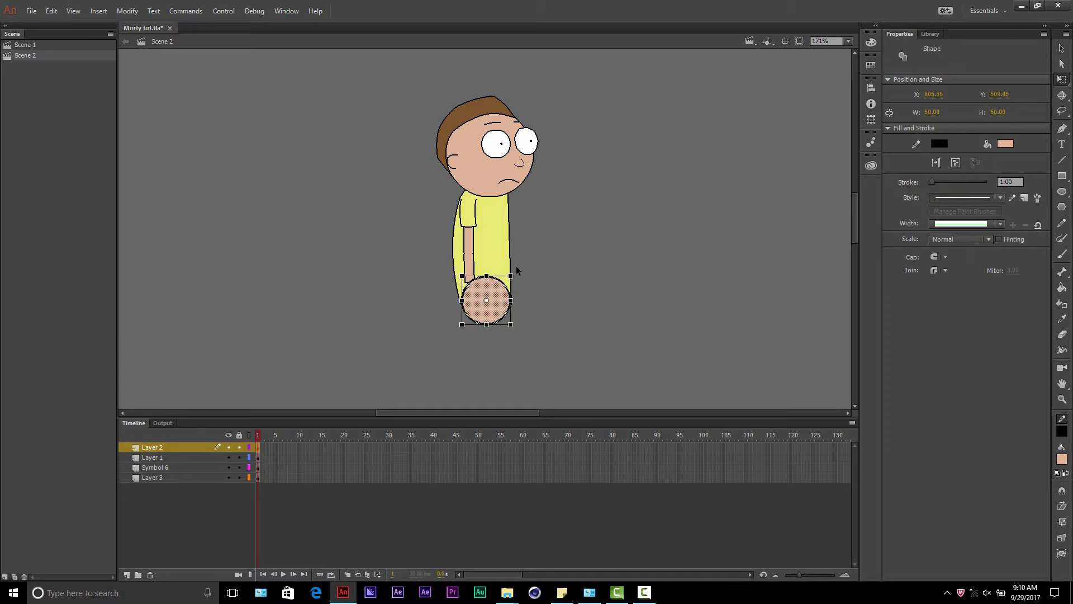
Step: Sample the blue of the hip circle (#394867) as the current fill colour
key(k)
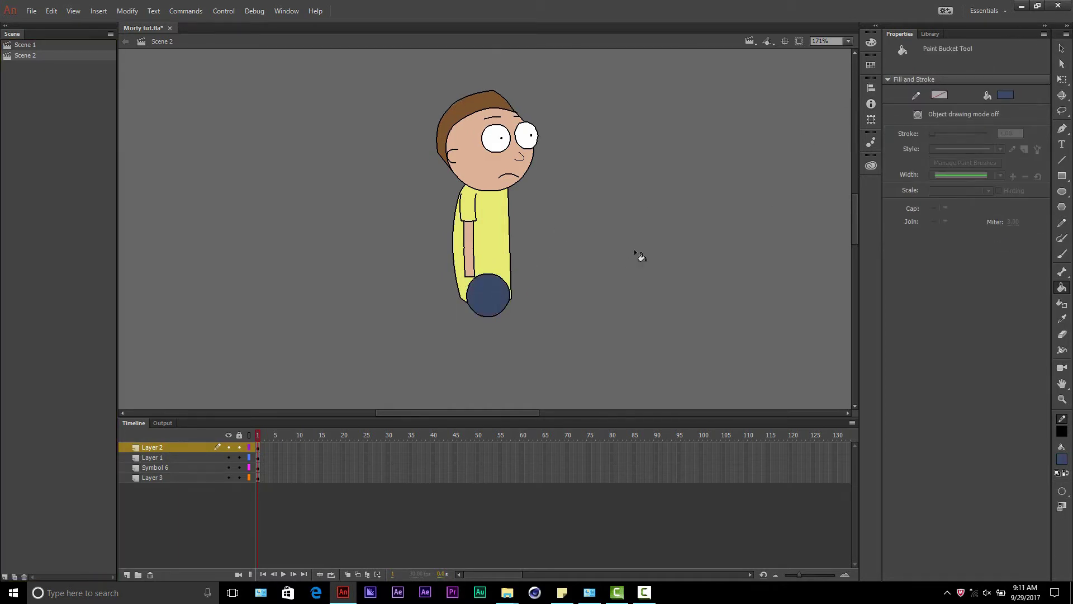
click(868, 44)
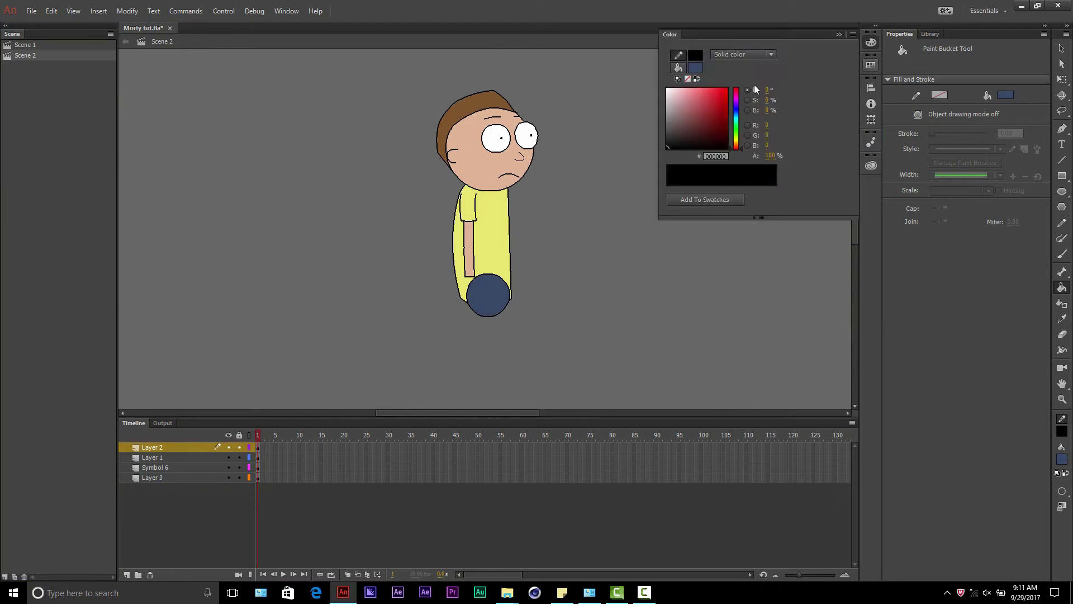
click(694, 70)
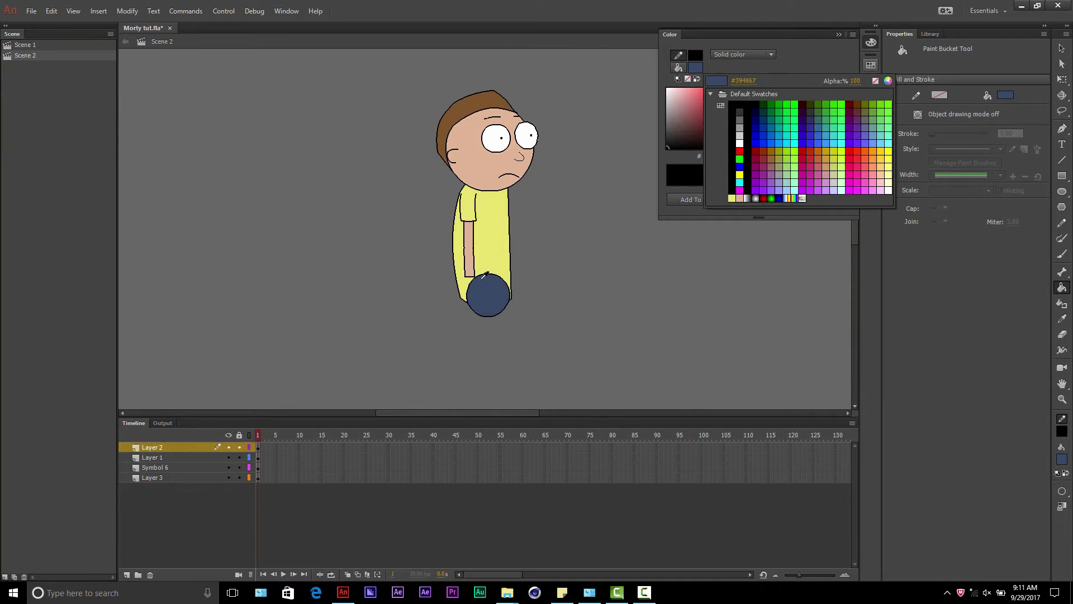
click(485, 279)
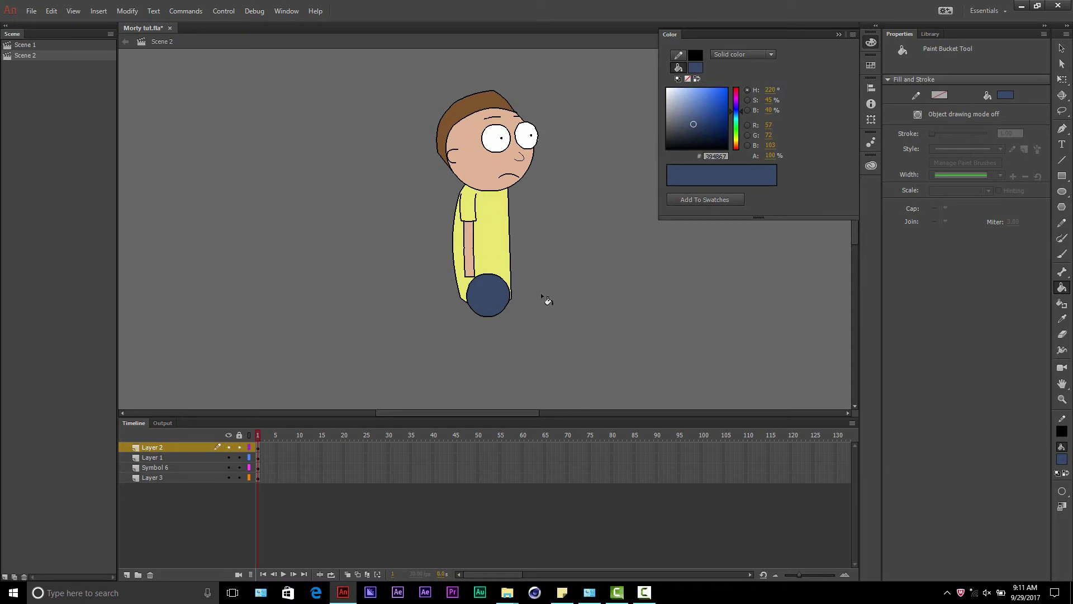
Step: Draw a narrow blue rectangle about 11 by 60 below the hip circle as a leg, and delete its top outline
key(r)
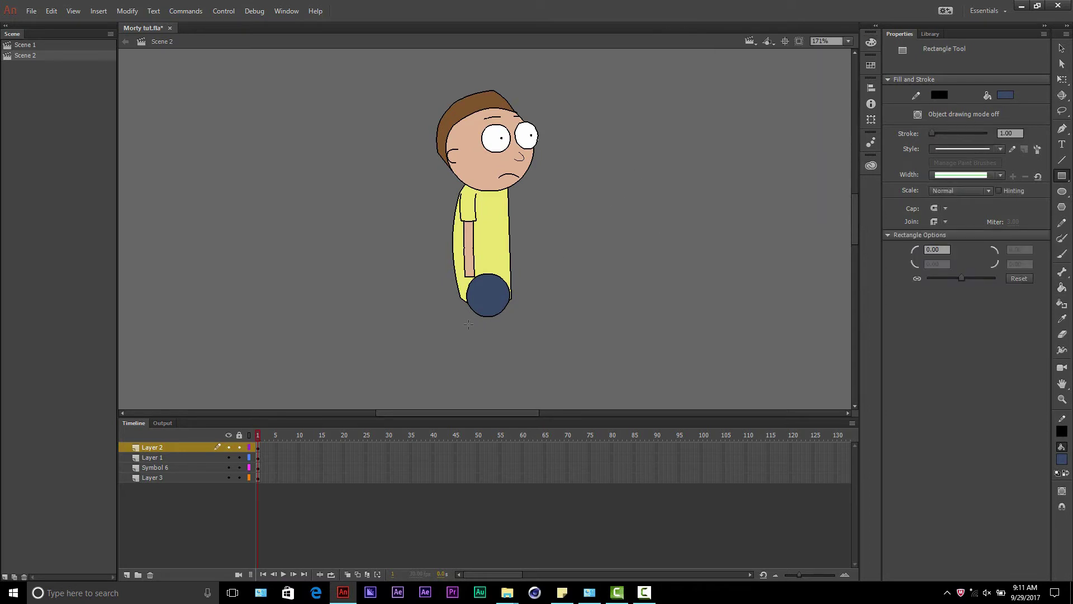
drag(470, 325, 480, 381)
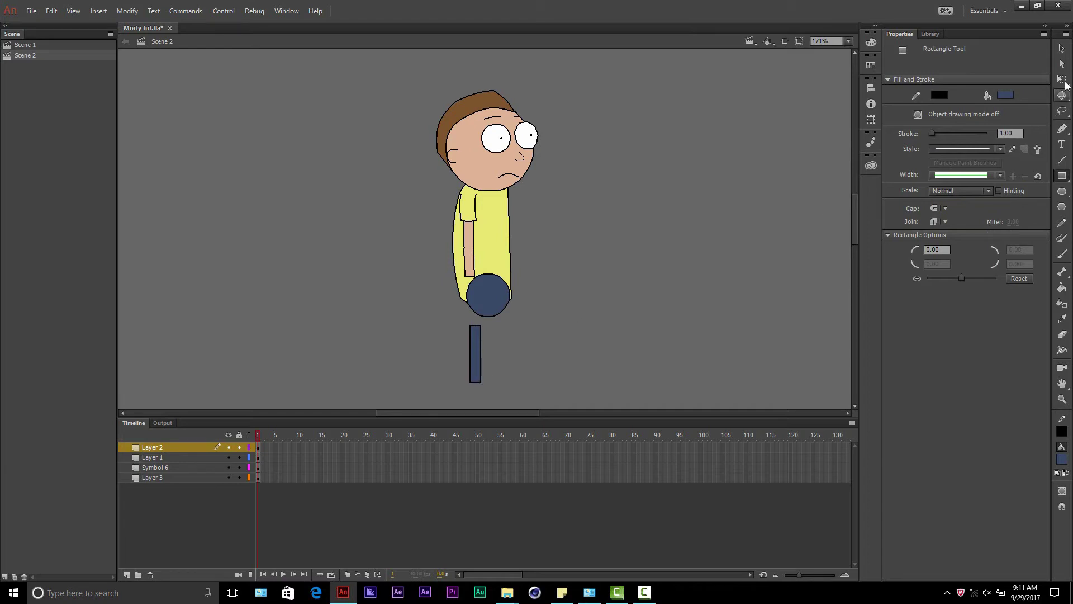
click(1061, 48)
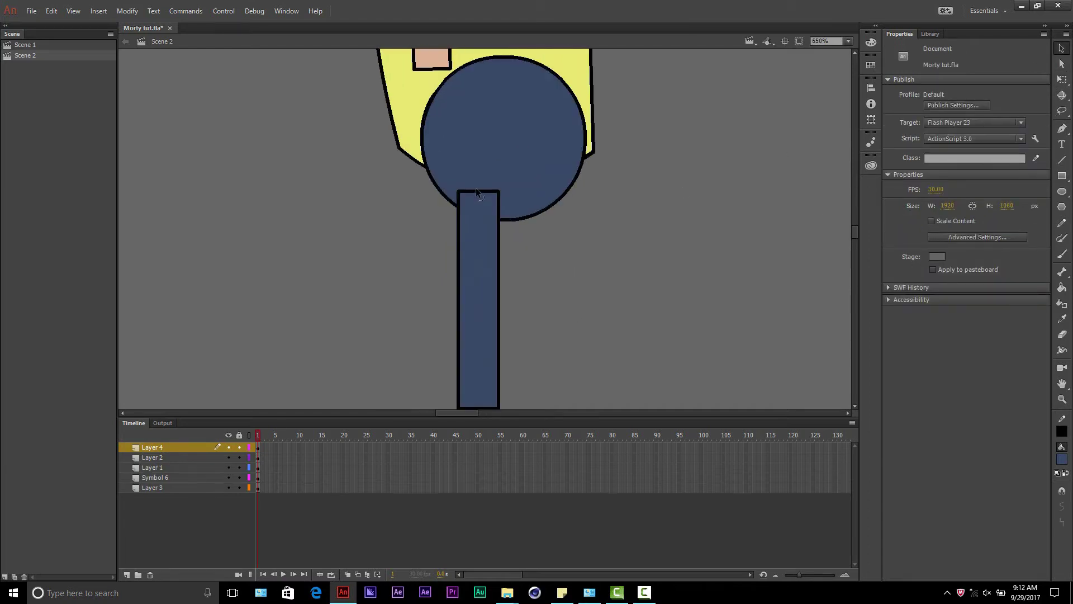
click(478, 191)
key(Delete)
Step: Shift the whole leg slightly to the left along the lower part of the hip circle
click(169, 447)
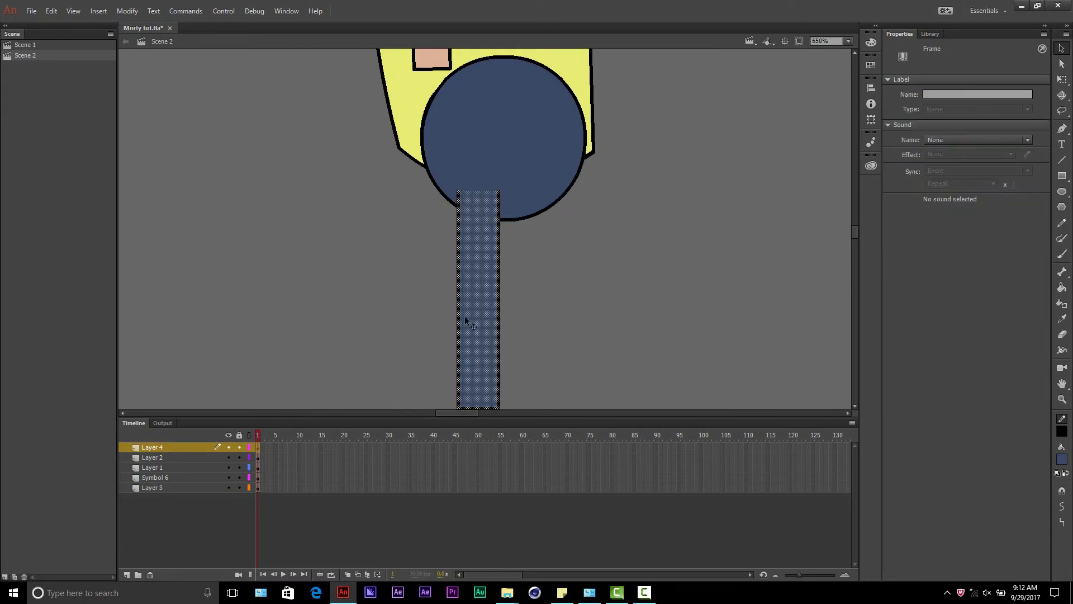
drag(475, 342, 460, 338)
scroll(552, 284, down, 2)
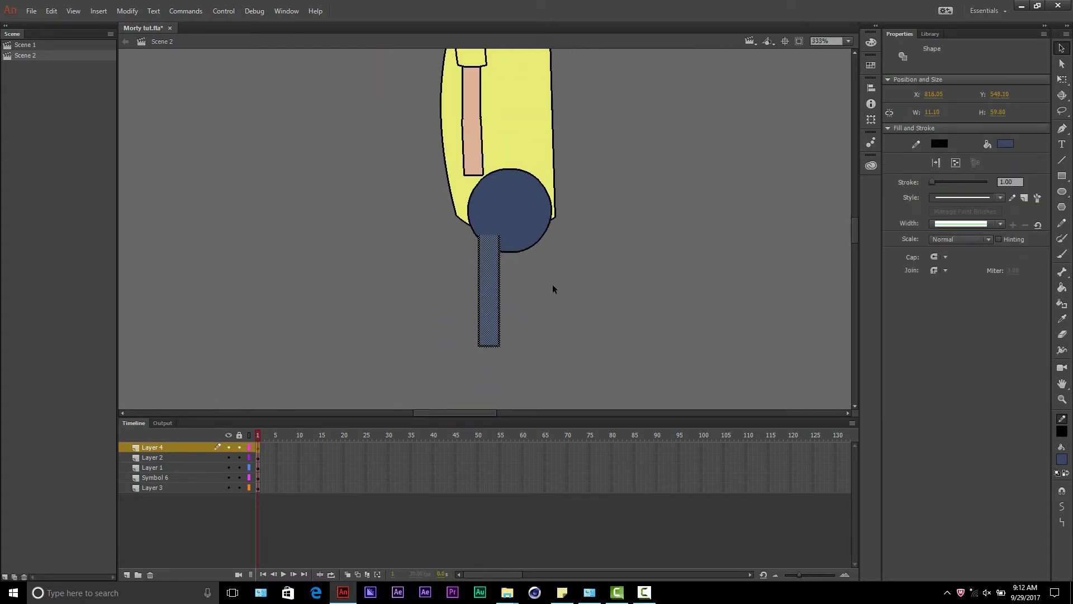
click(558, 297)
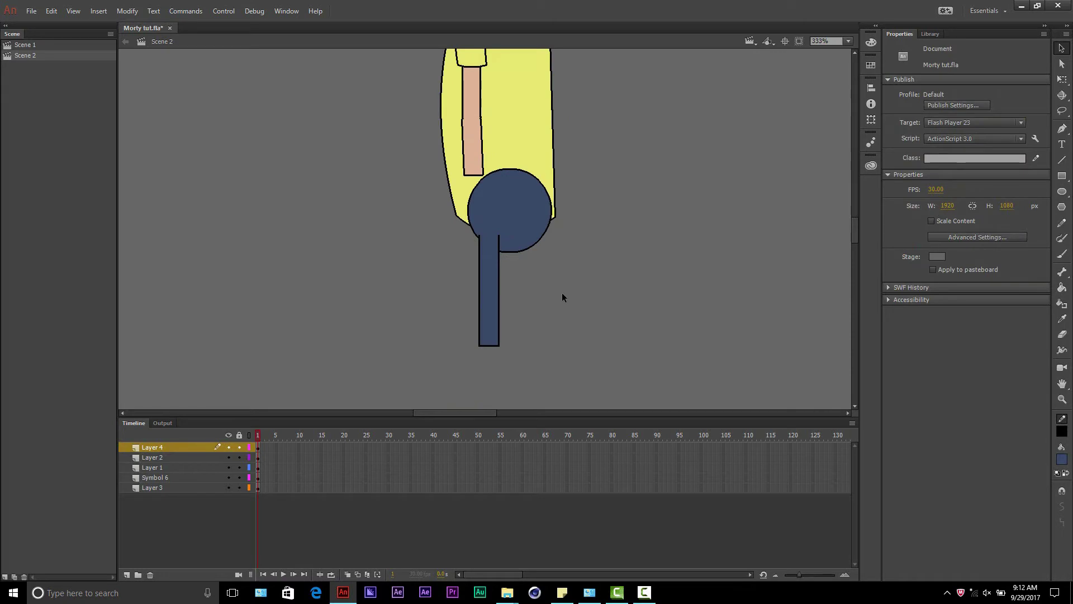
Step: Convert the blue hip circle on Layer 2 into a movie clip symbol
click(182, 447)
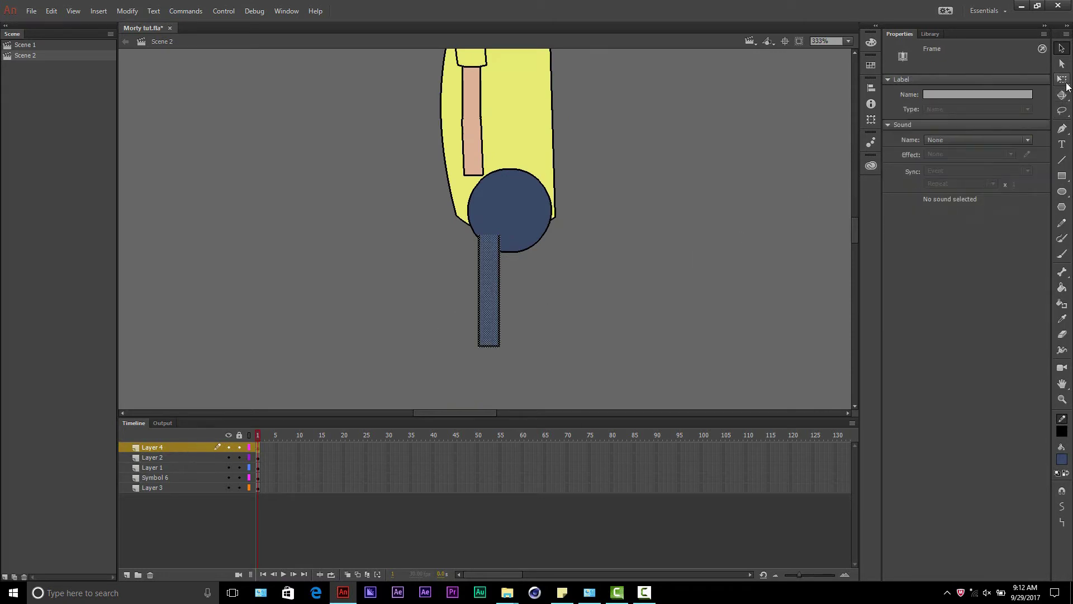
click(187, 457)
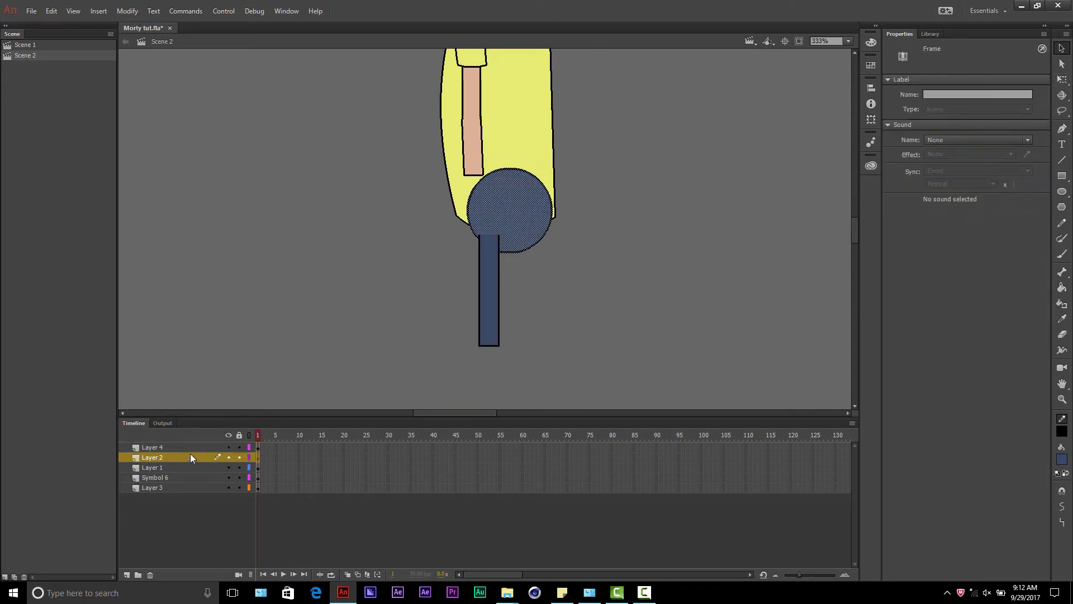
right_click(538, 201)
click(587, 472)
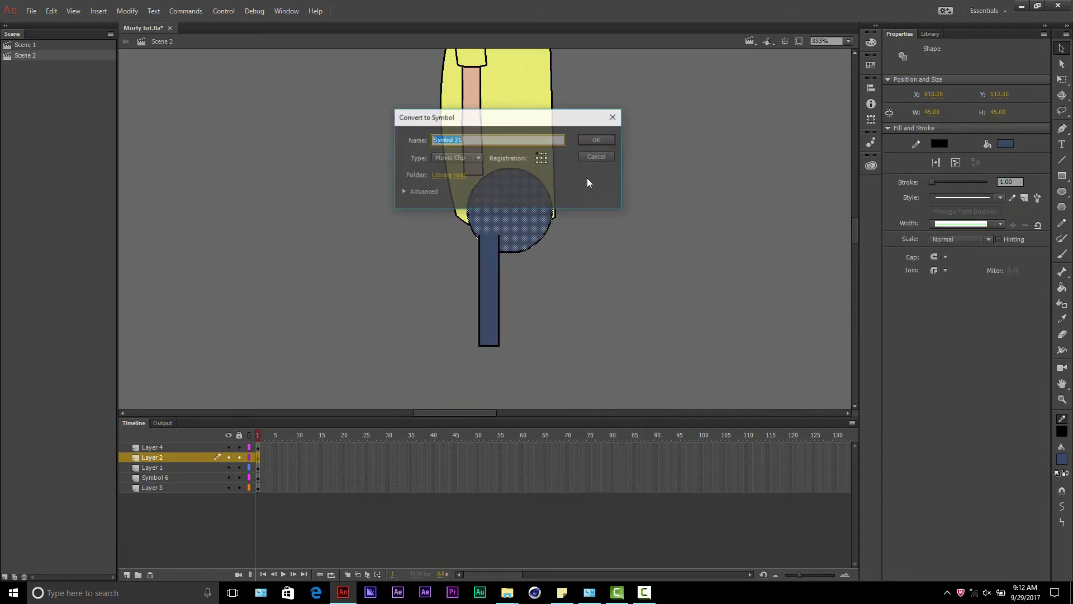
click(593, 141)
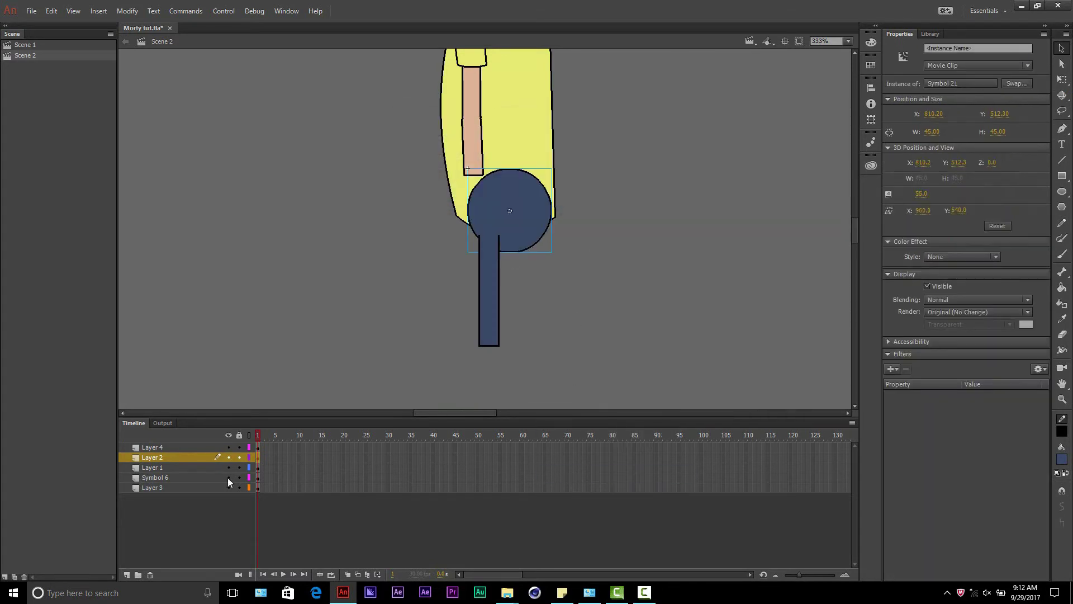
Step: Set the leg's width to 15 and move the hip circle's Layer 2 beneath Layer 3
click(166, 447)
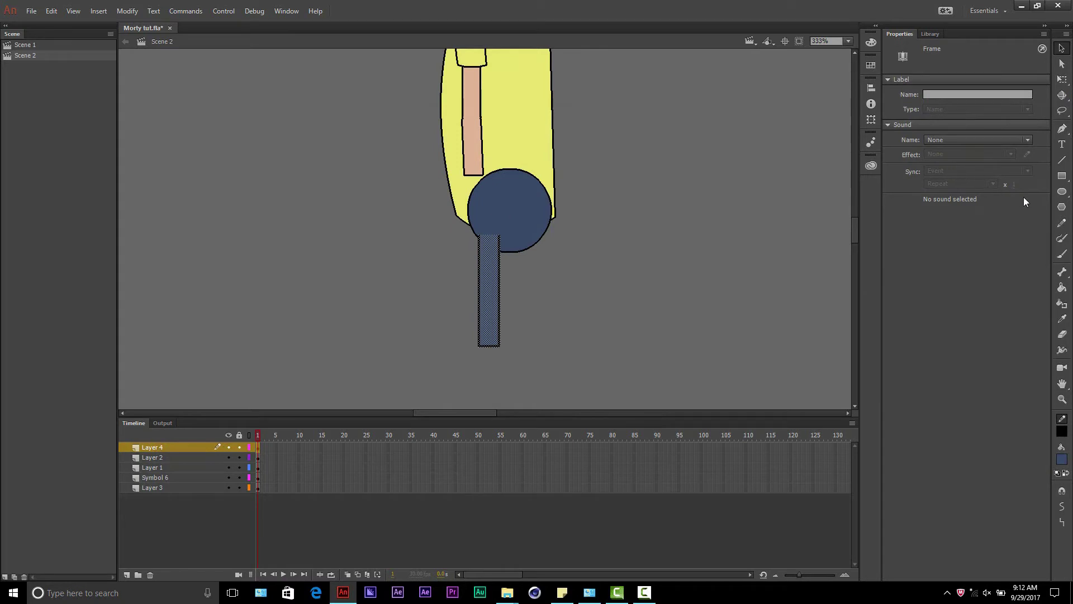
click(1062, 79)
click(931, 112)
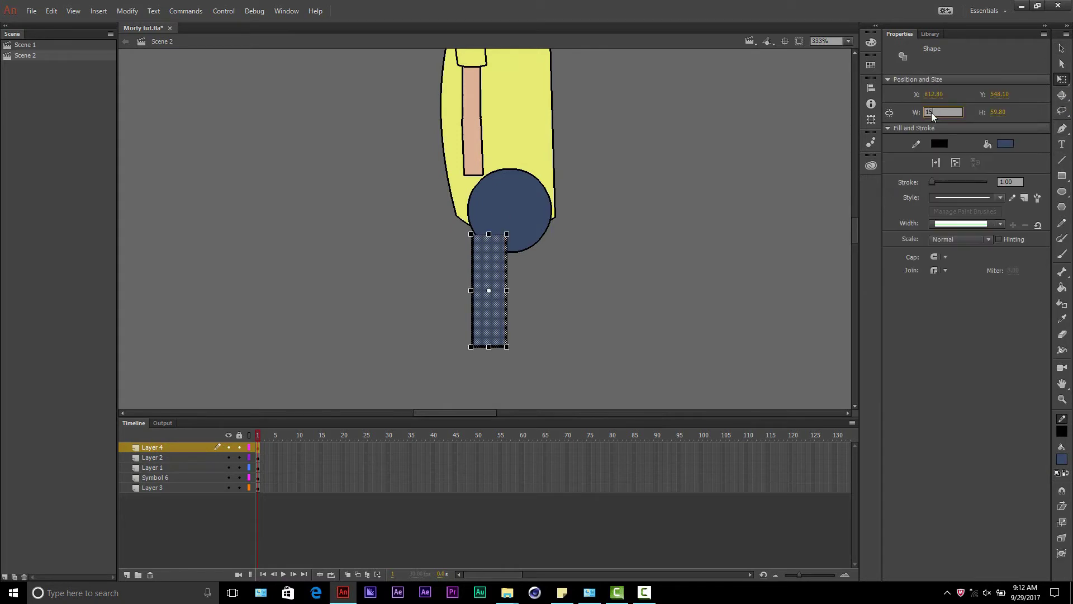
text(15)
key(Return)
drag(152, 457, 163, 495)
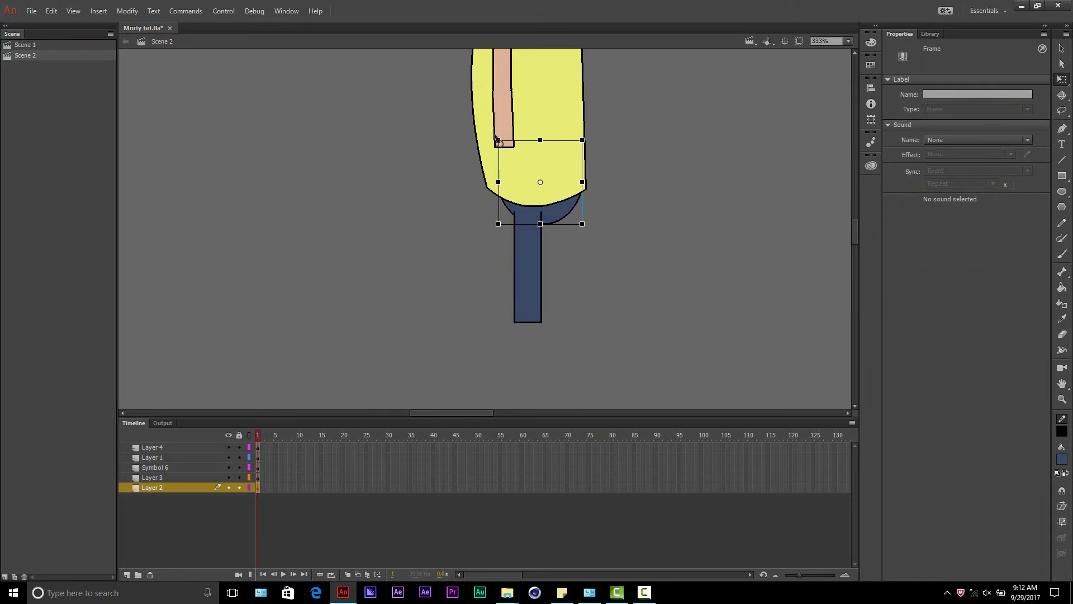
Step: Enlarge the blue hip circle to about 50 by 49 and nudge it so it sits centred under the shirt's hem
drag(496, 138, 489, 135)
key(ctrl+z)
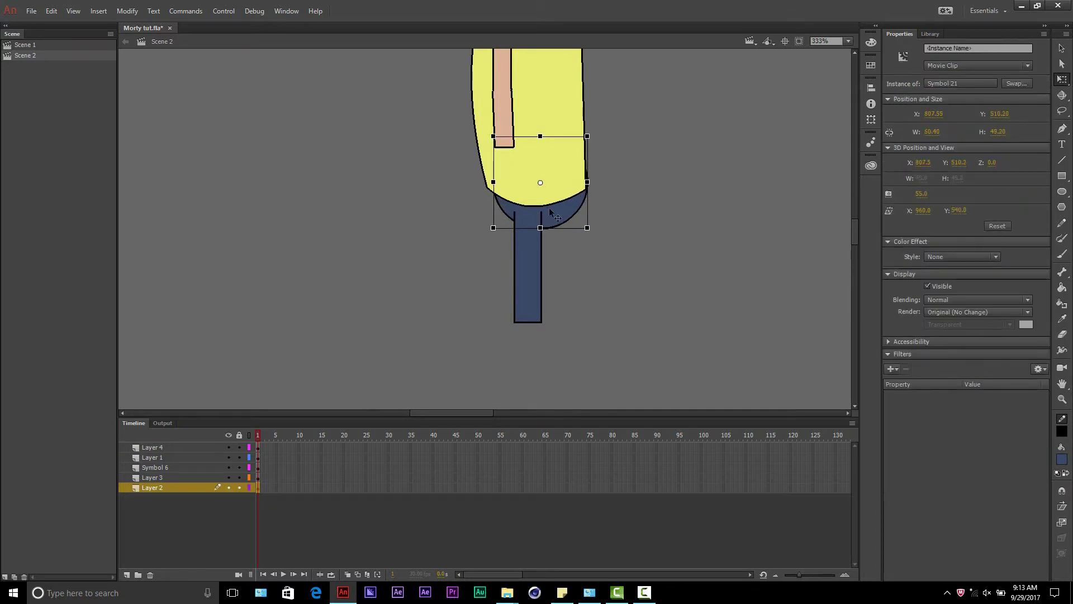
drag(569, 220, 568, 220)
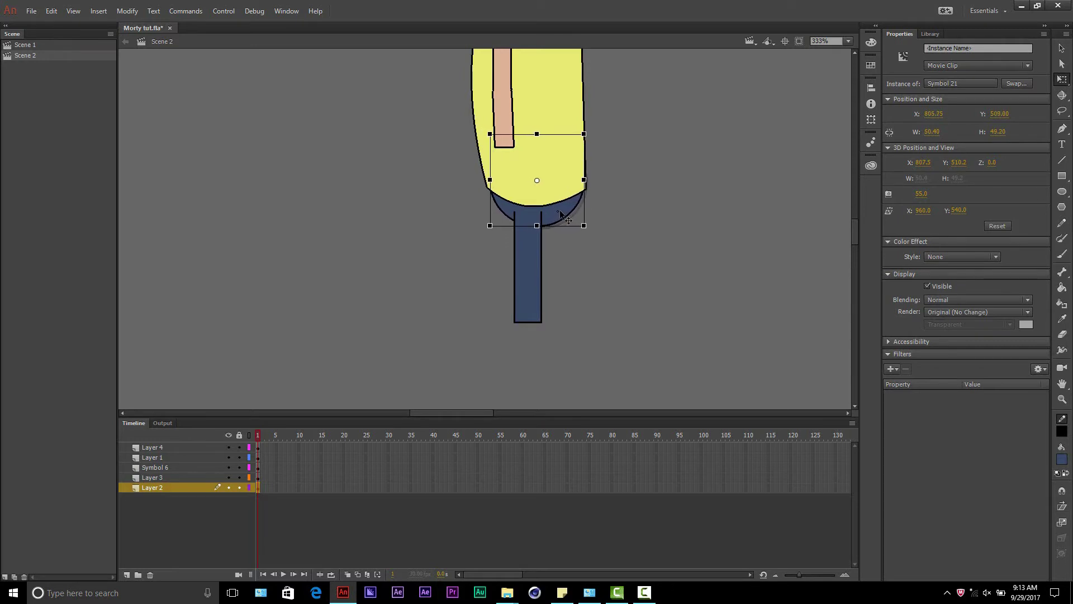
click(648, 225)
scroll(648, 224, down, 2)
scroll(648, 228, up, 2)
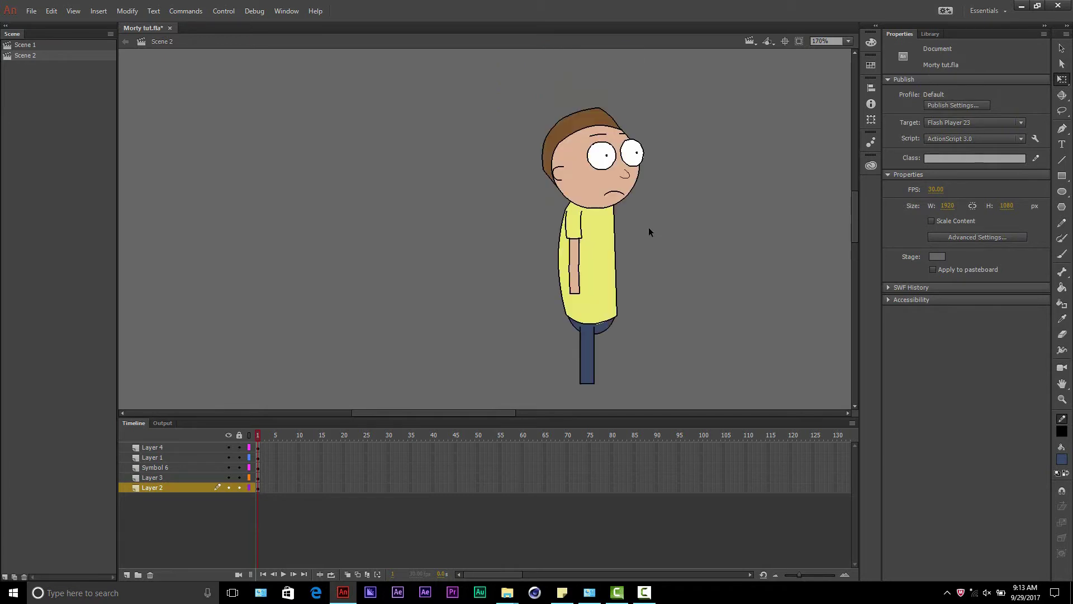
scroll(641, 280, down, 2)
scroll(629, 263, up, 3)
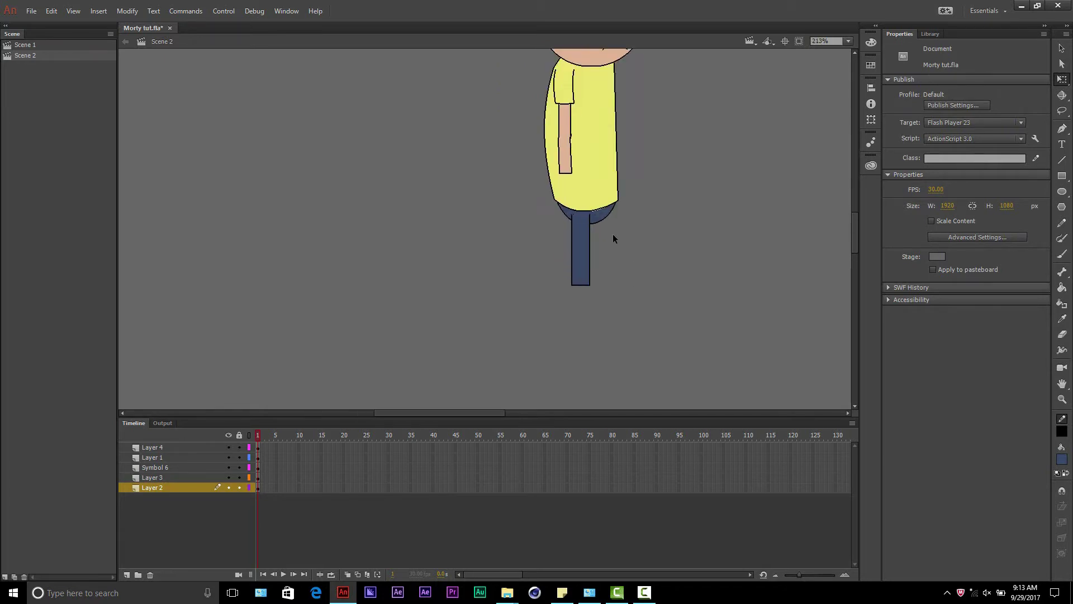
Step: On Layer 4, draw a blue circle about 12.5 by 13 beside the leg's lower end and select it
click(588, 188)
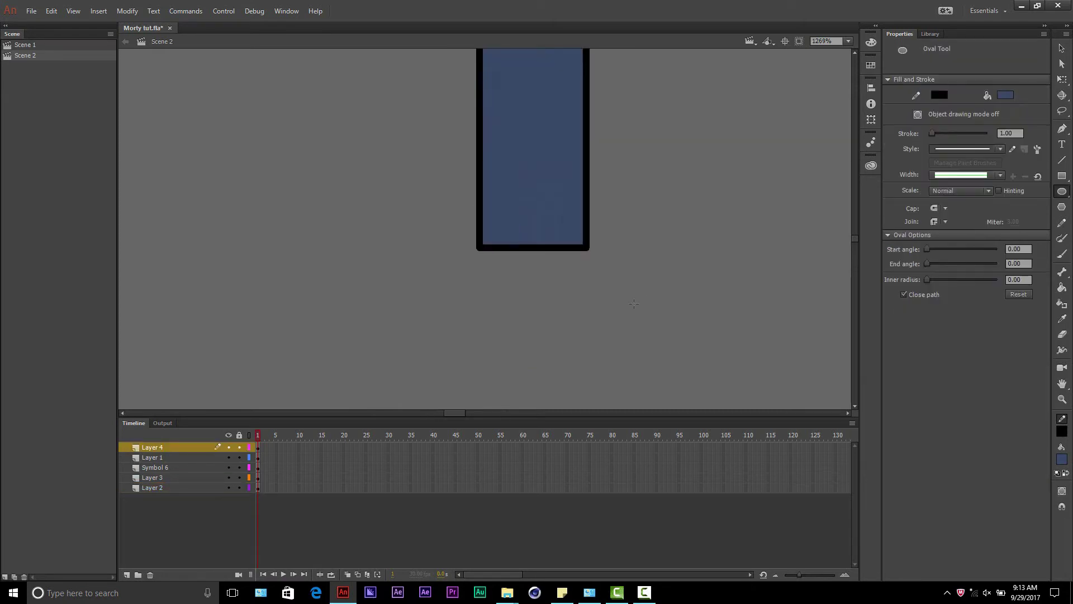
drag(623, 209, 716, 305)
click(1062, 48)
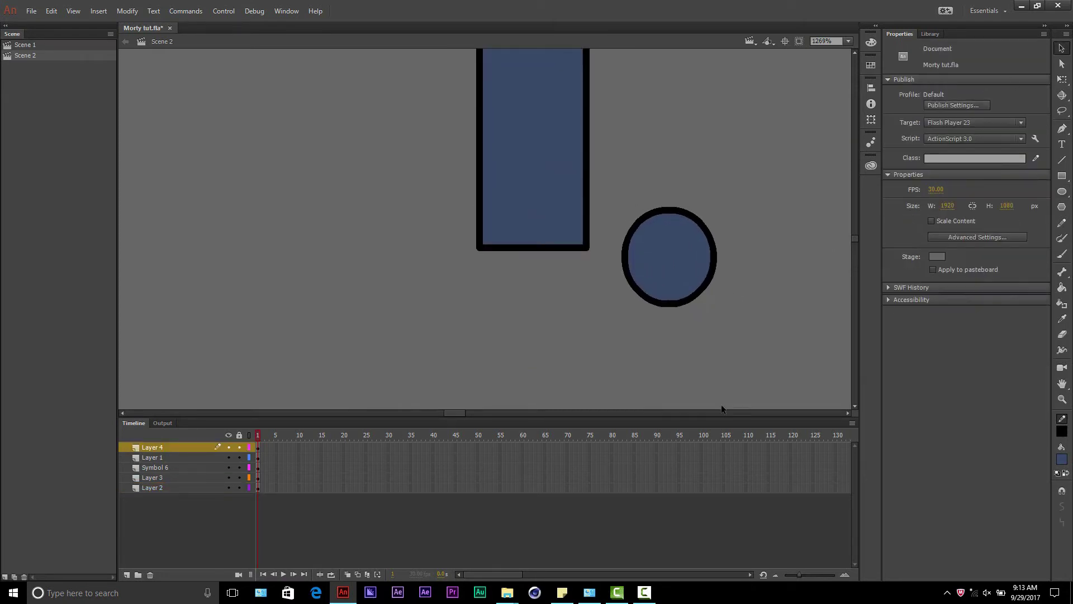
drag(612, 174, 746, 363)
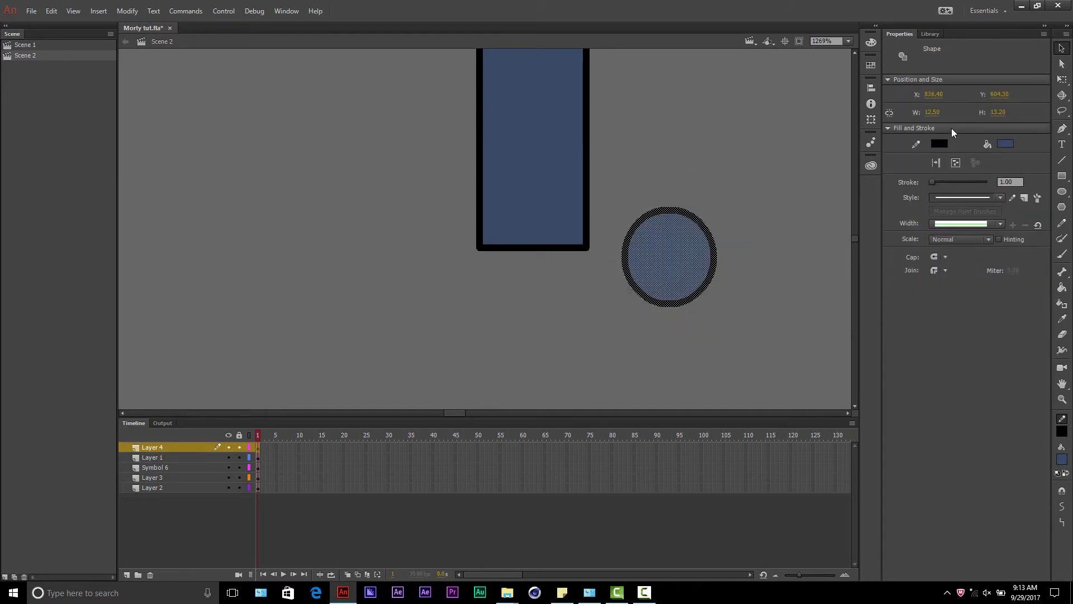
Step: Set the selected circle's width and height to 15
click(931, 111)
text(1)
text(5)
key(Return)
click(998, 112)
text(15)
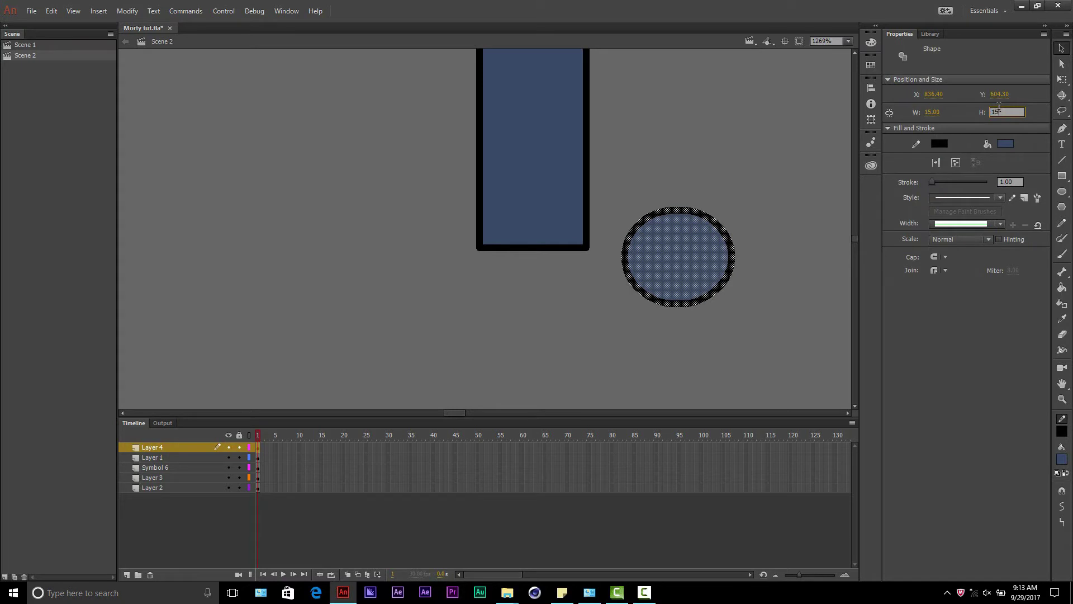
key(Return)
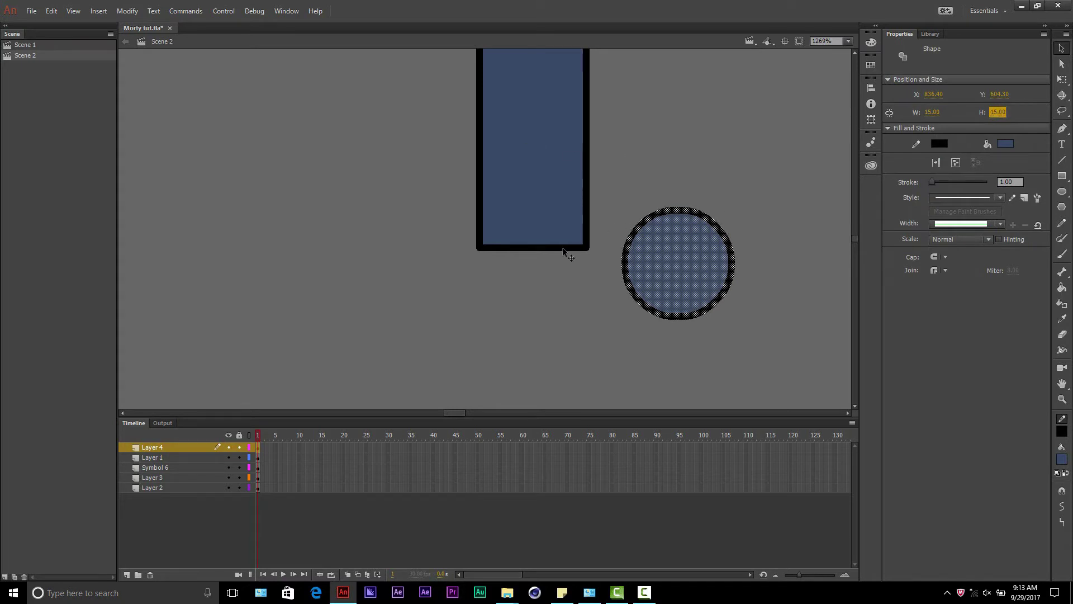
Step: Move the small circle onto the leg's lower end as a knee joint and convert it into a movie clip symbol
drag(616, 173, 756, 358)
drag(726, 294, 570, 260)
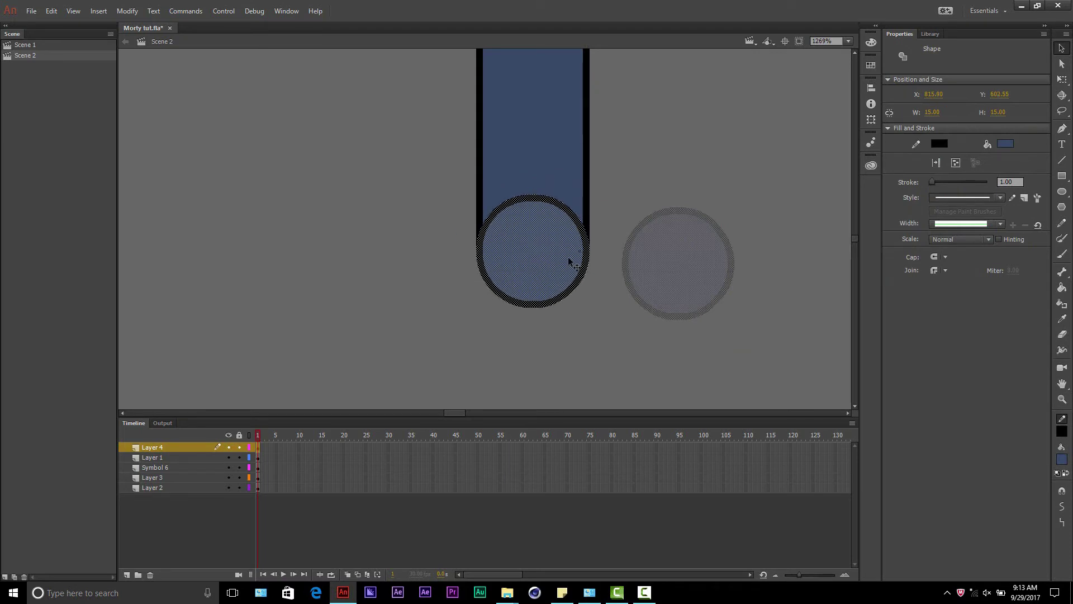
drag(568, 257, 568, 257)
right_click(567, 257)
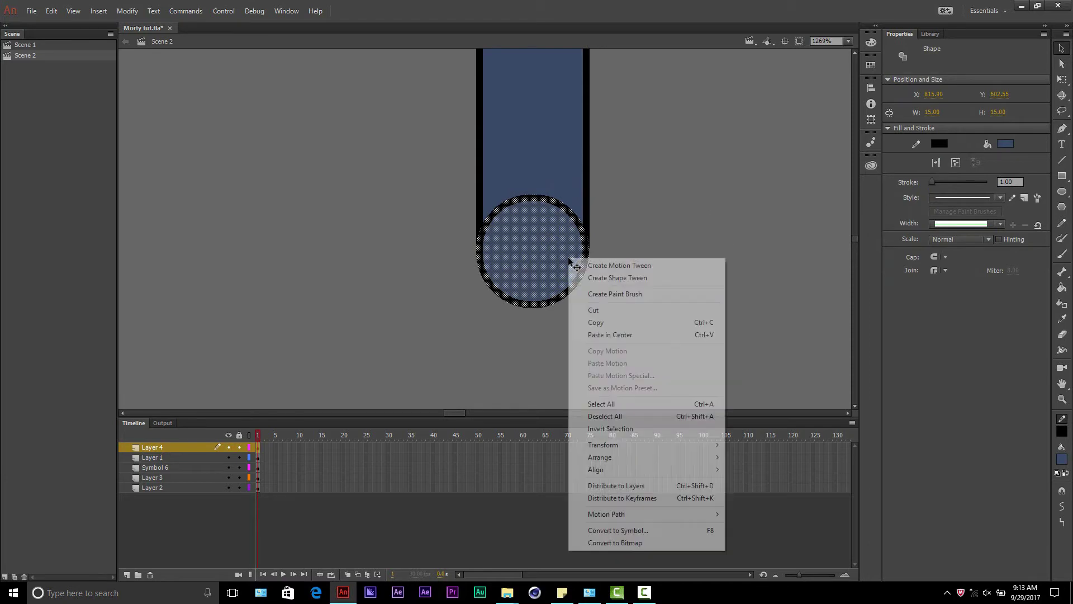
click(609, 529)
click(590, 143)
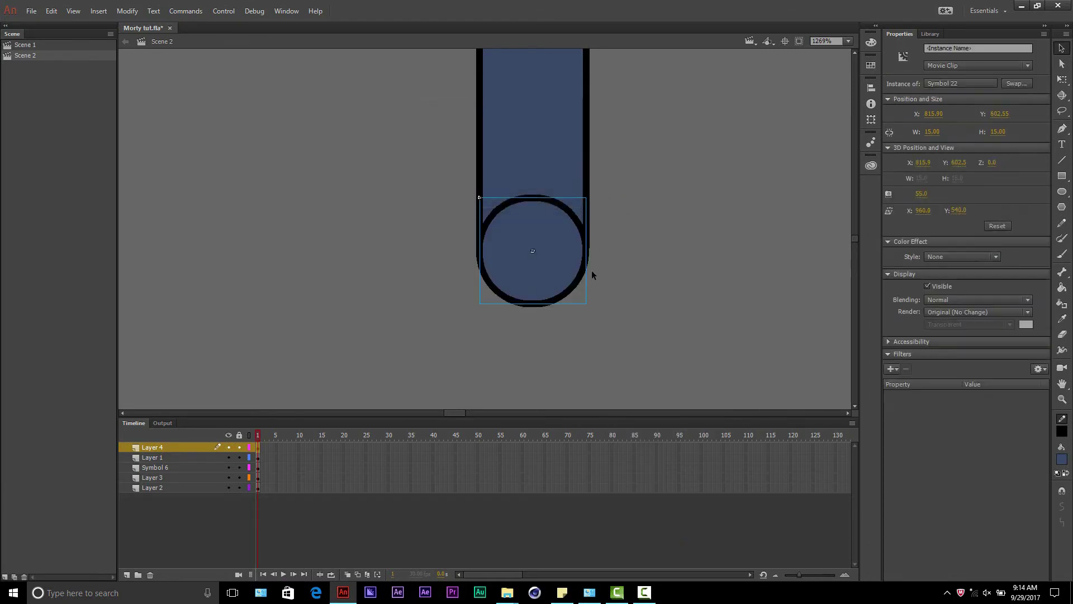
Step: Convert the blue leg rectangle above the knee circle into a movie clip symbol
right_click(556, 284)
click(568, 153)
right_click(568, 153)
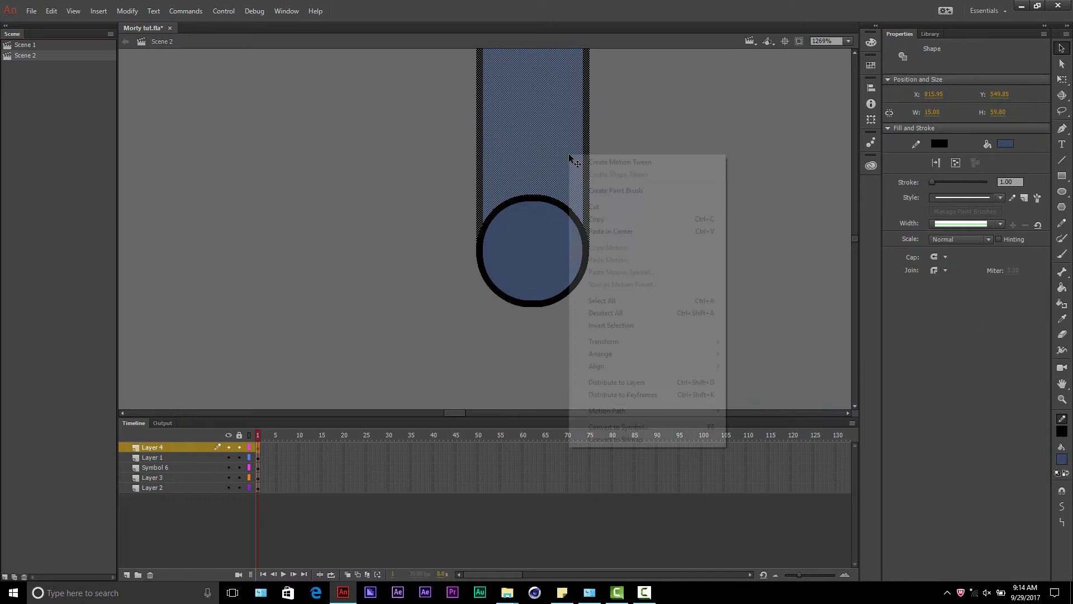
click(617, 427)
click(608, 136)
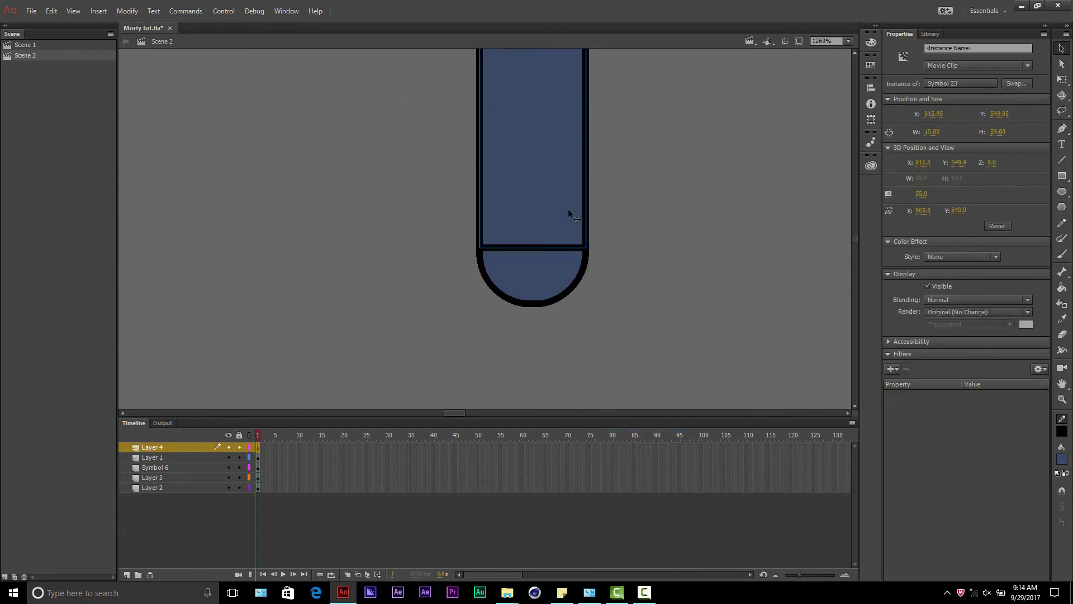
Step: Delete the leg rectangle's bottom outline inside its symbol and return to Scene 2
double_click(565, 234)
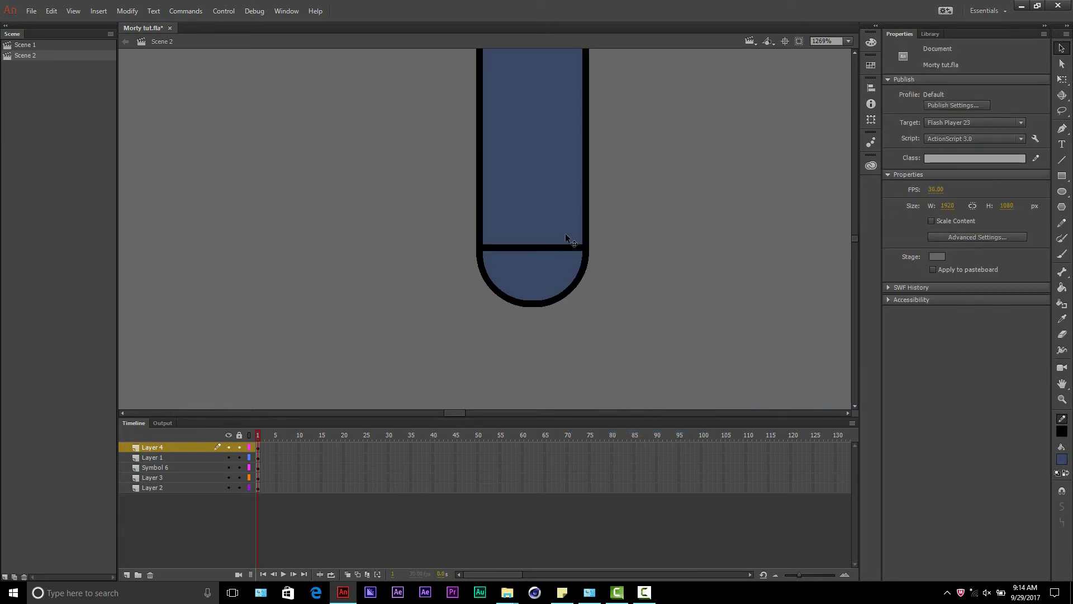
click(663, 253)
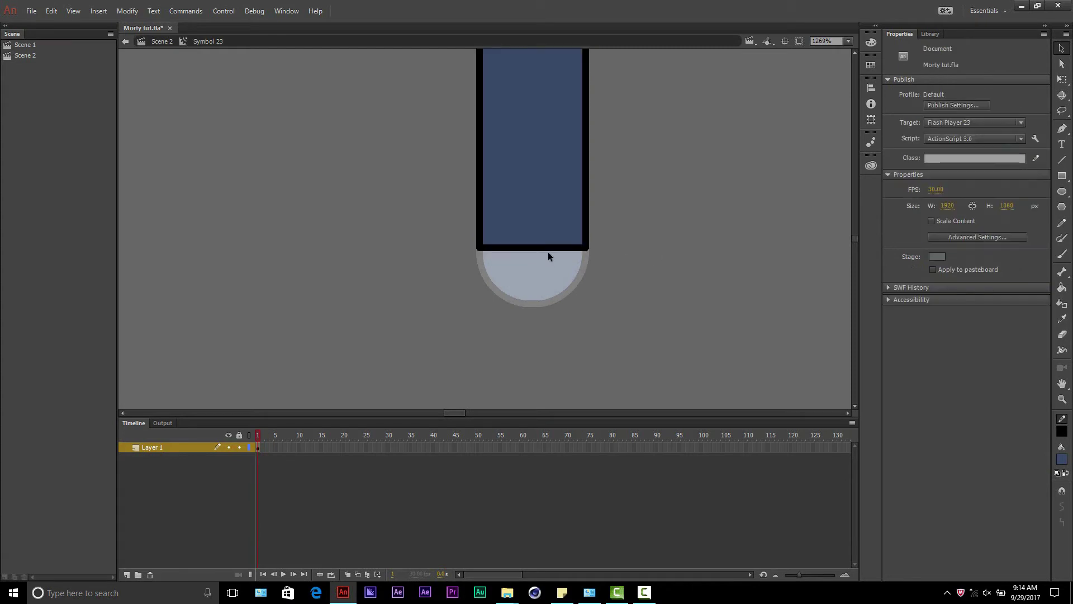
click(549, 248)
key(Delete)
click(149, 43)
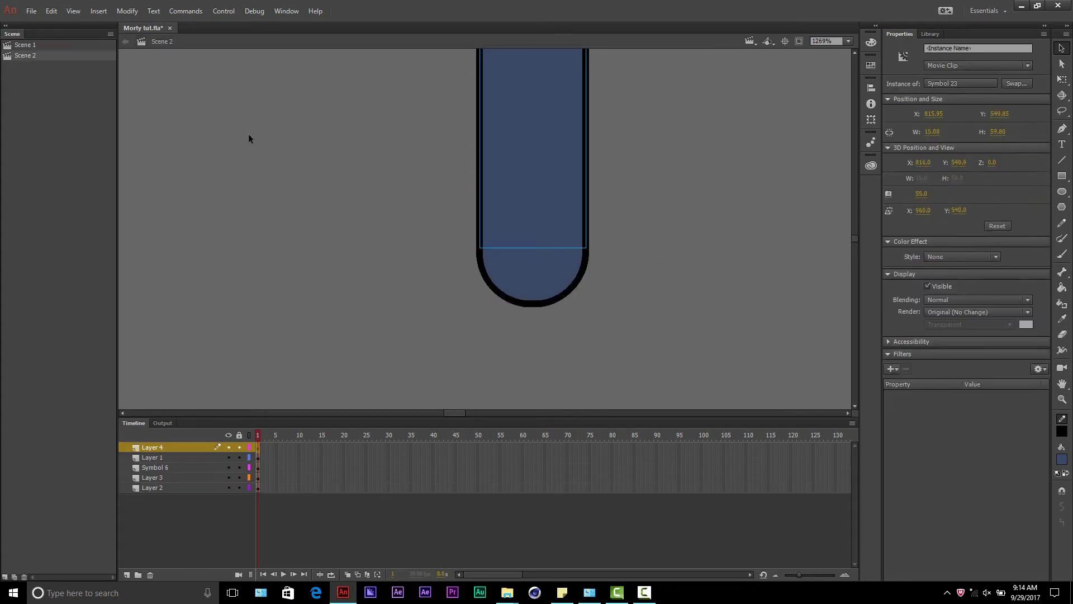
click(307, 193)
scroll(470, 221, down, 4)
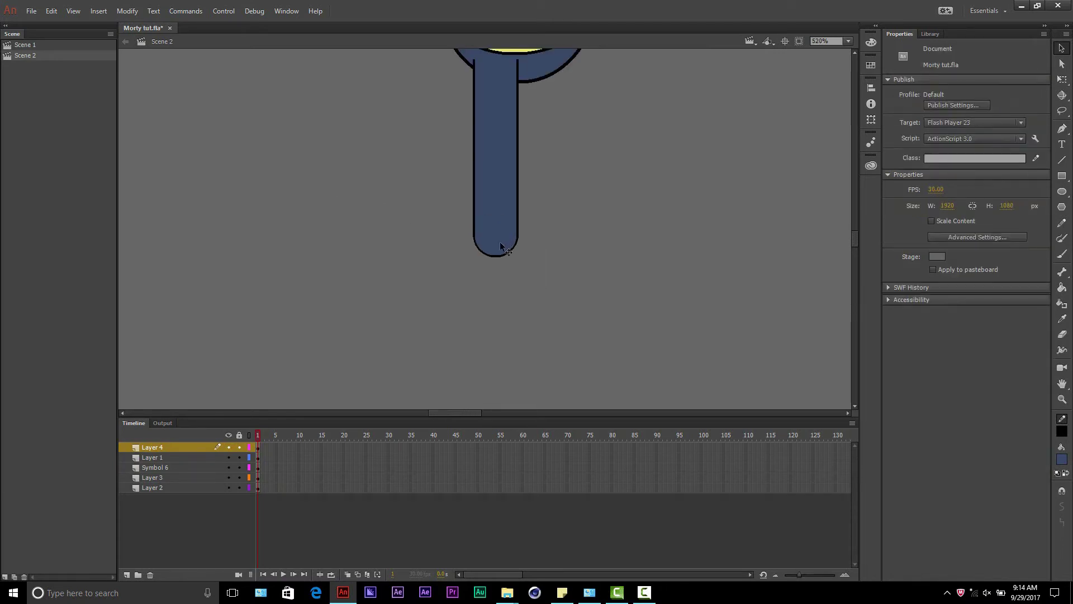
Step: Combine the leg rectangle and knee circle into one movie clip symbol
drag(443, 304, 529, 186)
right_click(502, 184)
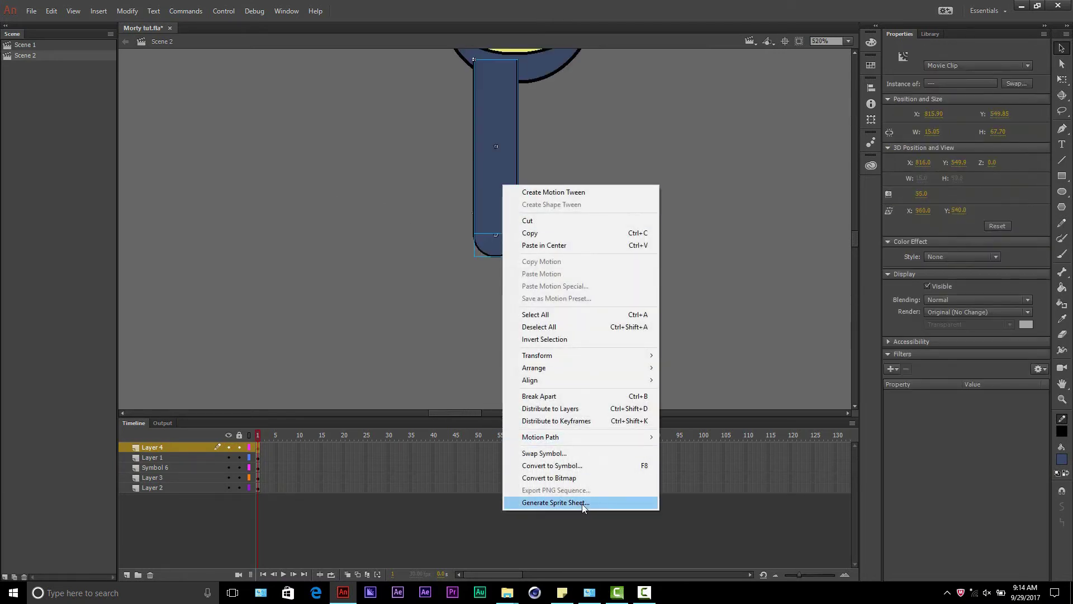
click(559, 465)
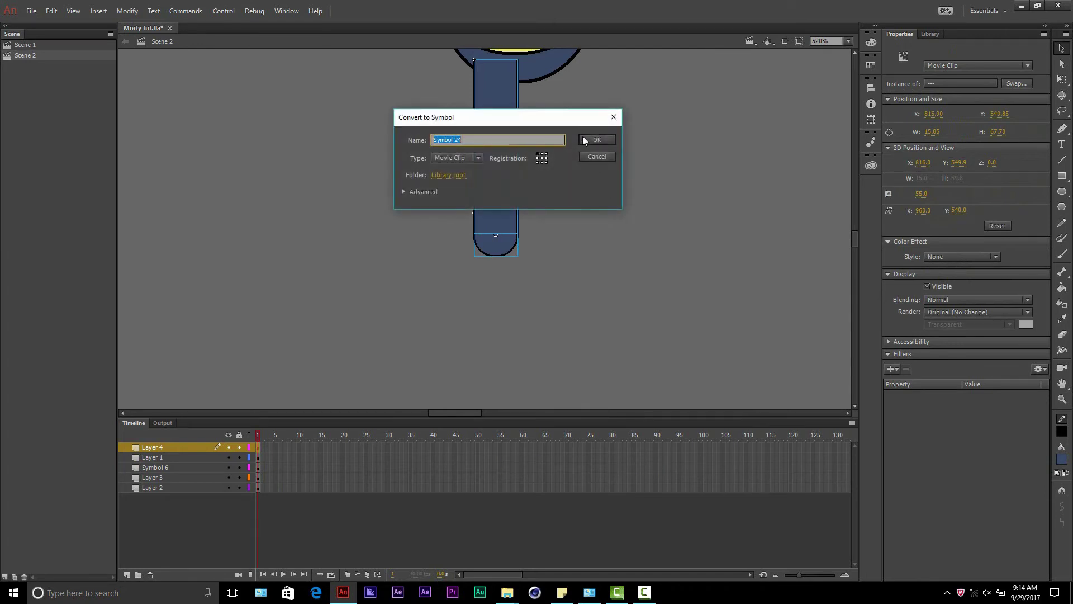
click(585, 137)
Step: Draw a narrow blue rectangle about 12 by 43 beside the knee for the lower leg and select it
key(r)
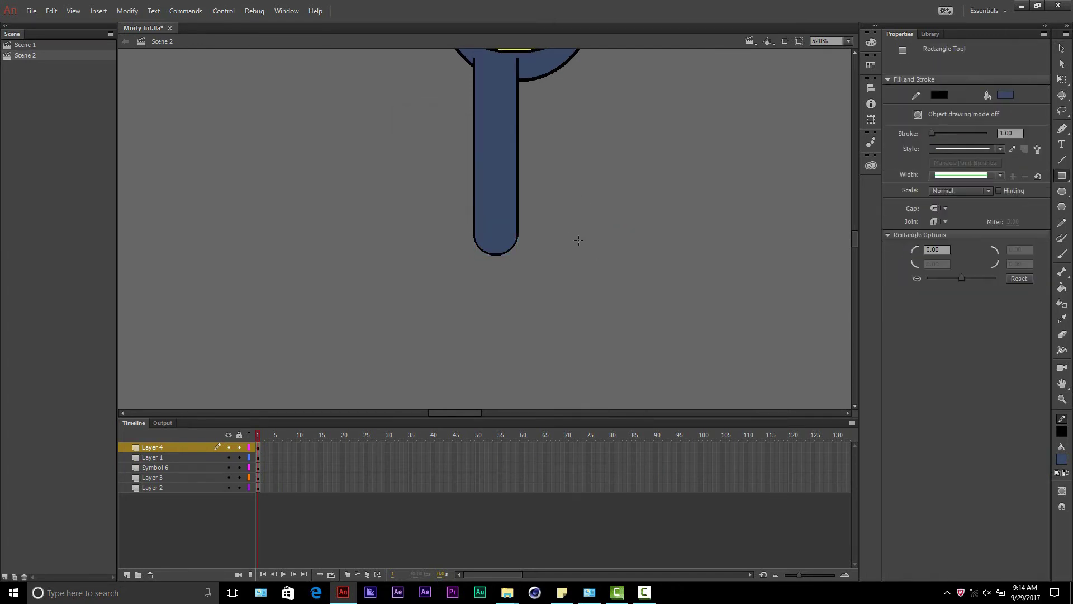
drag(573, 233, 608, 358)
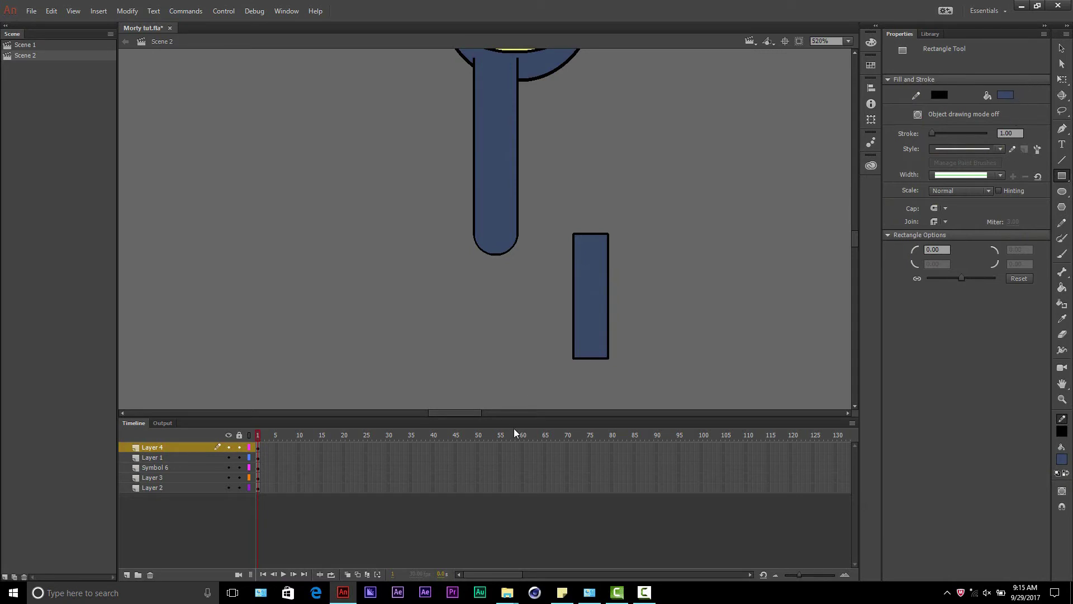
key(v)
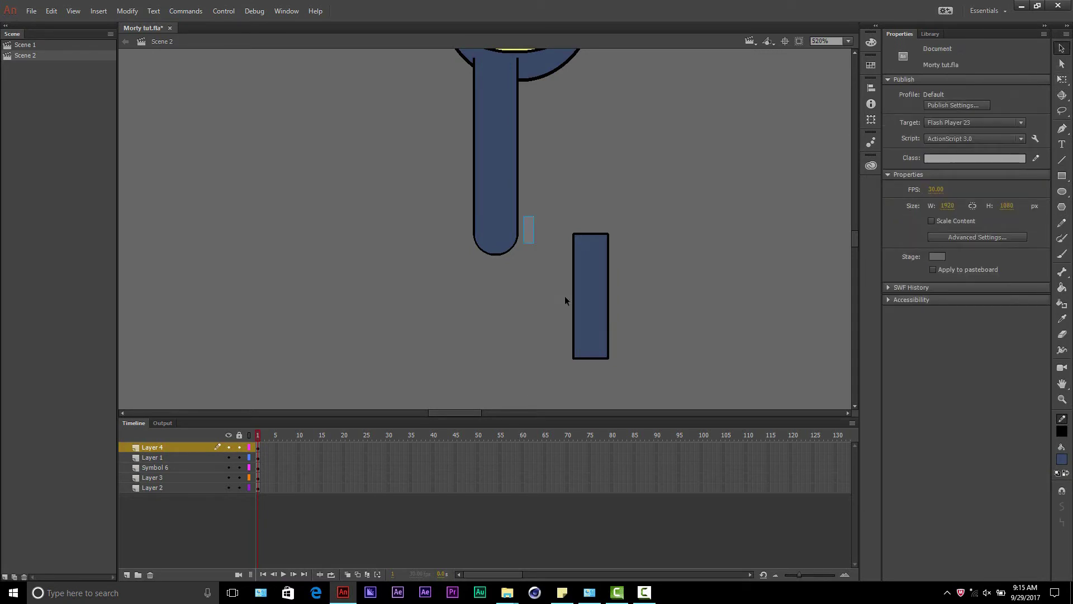
drag(564, 300, 698, 378)
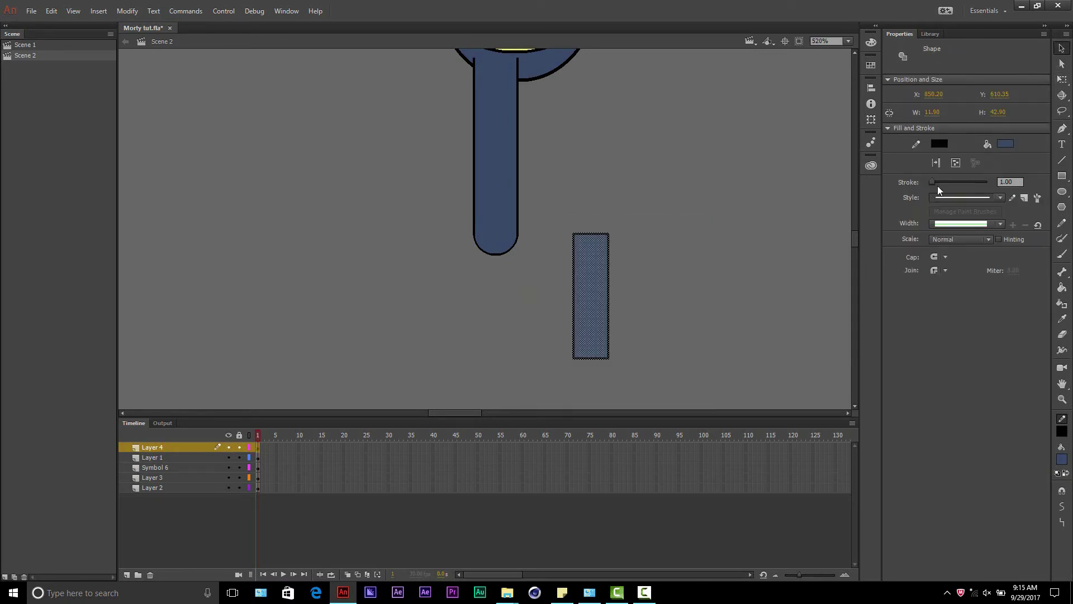
Step: Set the lower-leg rectangle to 15 wide and 60 high, and place it directly beneath the upper leg
click(933, 116)
text(15)
key(Return)
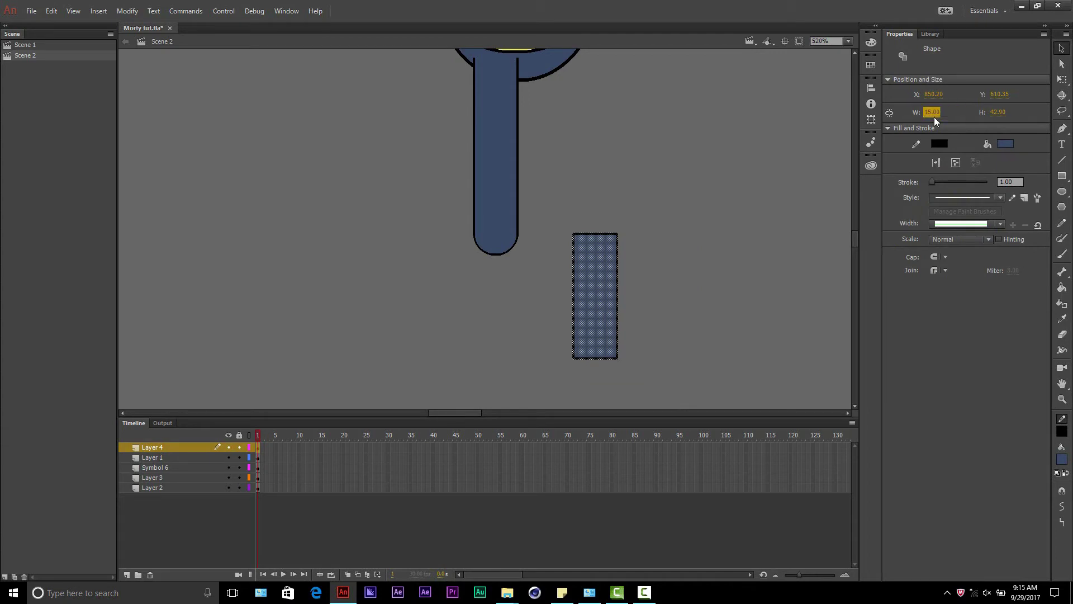
click(1003, 112)
text(60)
key(Return)
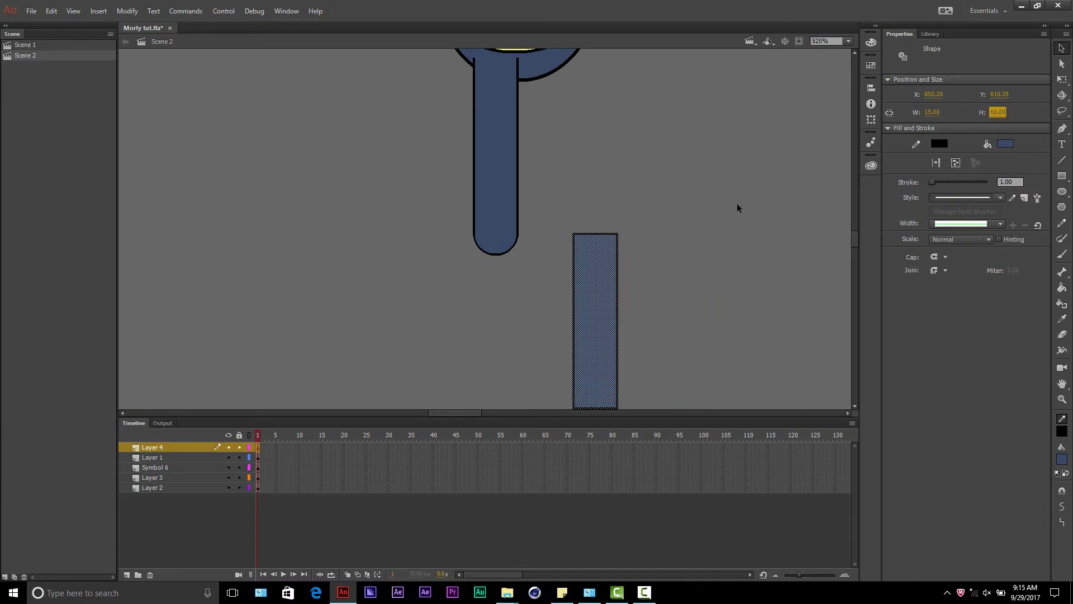
drag(587, 308, 492, 302)
scroll(491, 302, down, 4)
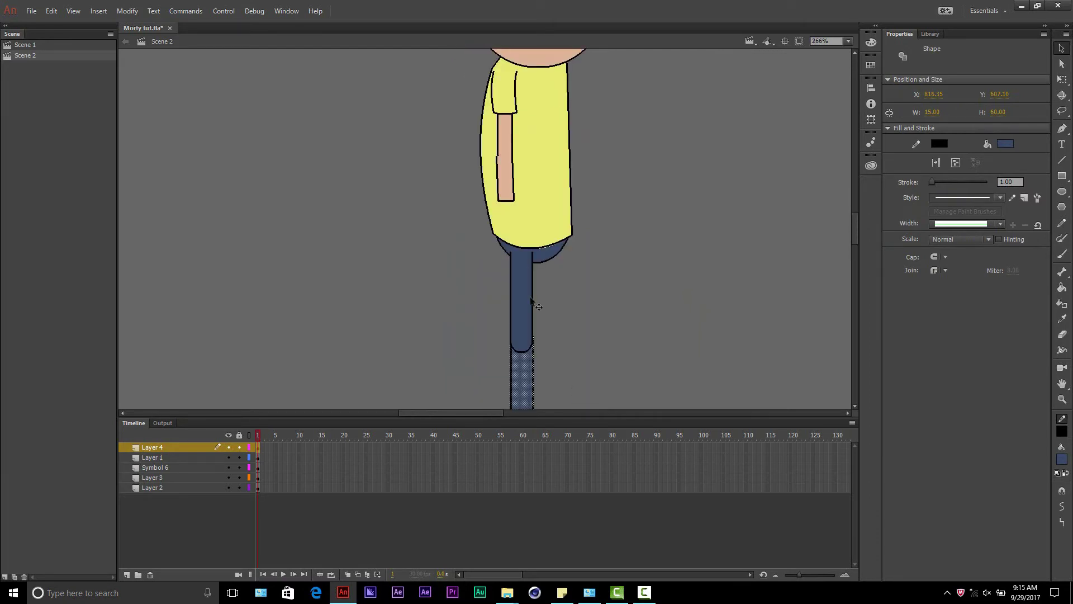
Step: Inside the combined upper-leg symbol, set the height of the leg rectangle to 45
click(530, 305)
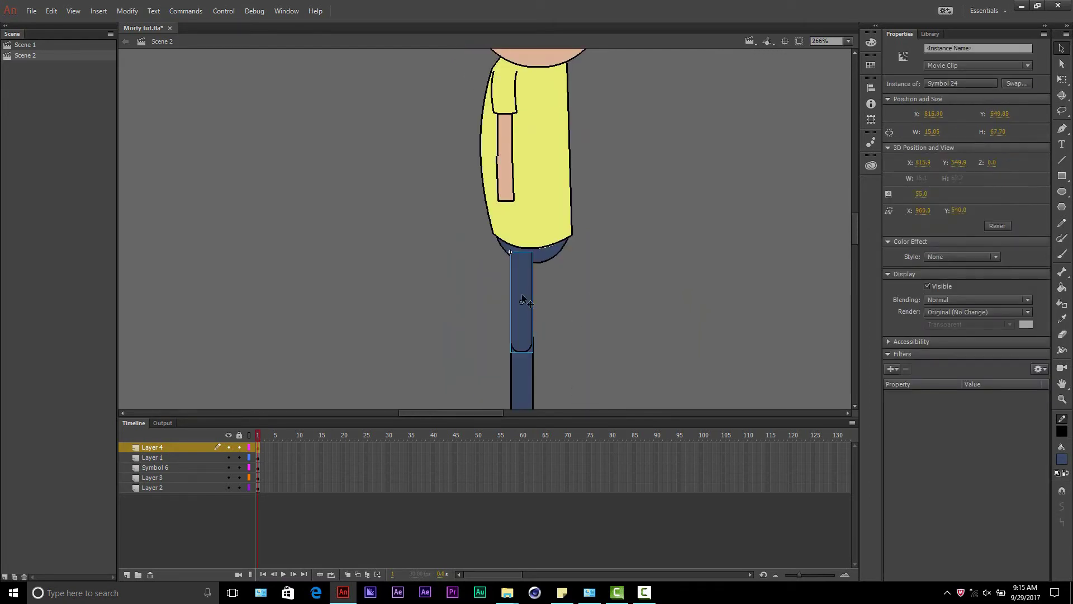
double_click(523, 301)
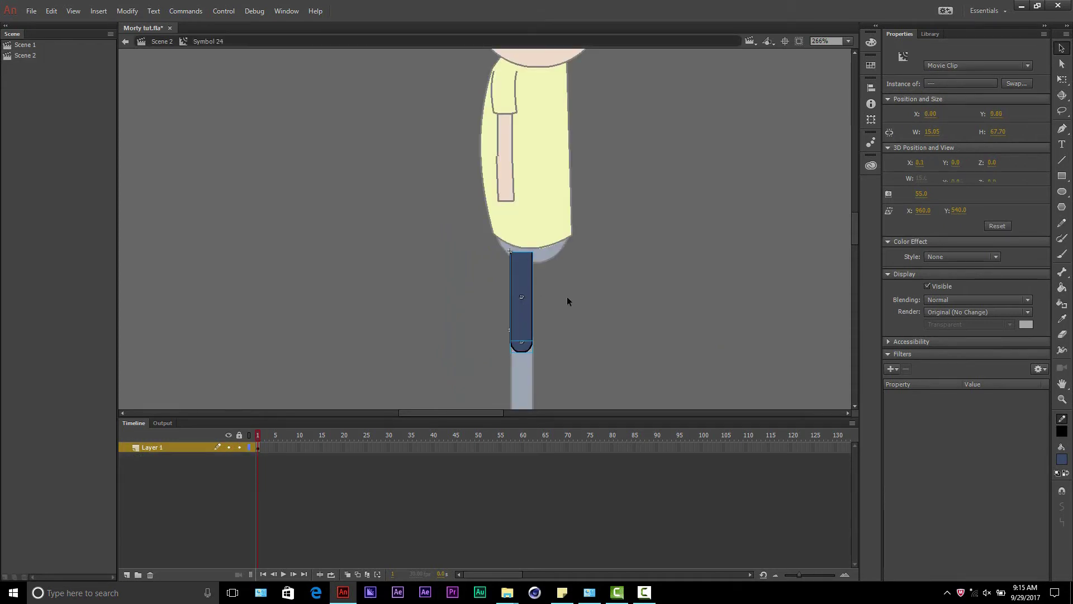
click(567, 300)
click(522, 277)
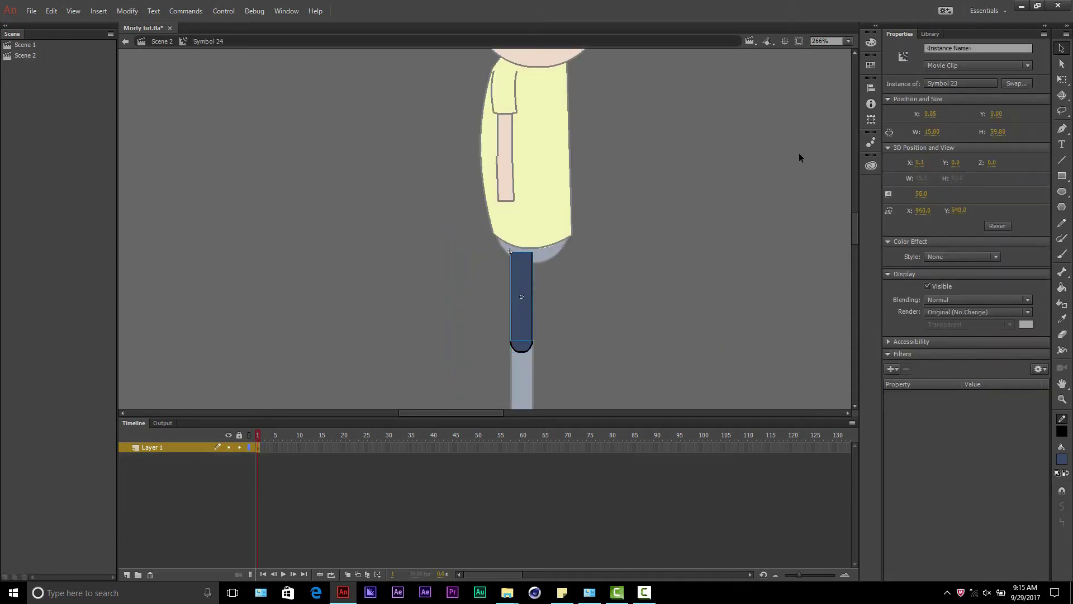
click(995, 133)
text(40)
key(Return)
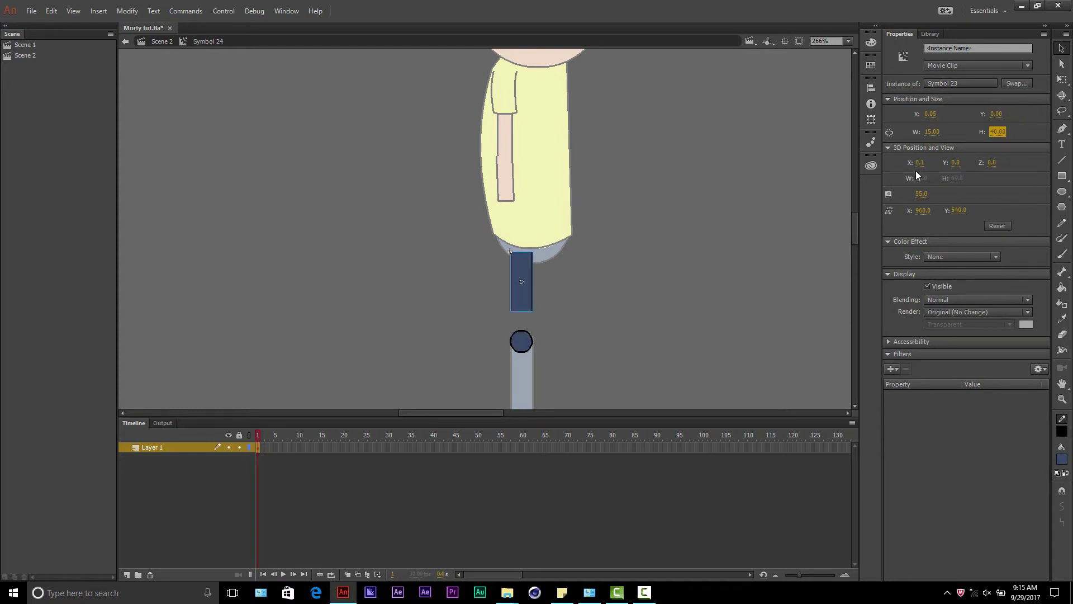
click(998, 133)
text(45)
key(Return)
Step: Move the knee circle up onto the shortened leg's lower end and return to Scene 2
click(275, 135)
scroll(484, 318, up, 5)
drag(511, 260, 511, 178)
key(ctrl+e)
Step: Set the lower-leg rectangle's height to 45 and deselect it
drag(503, 132, 642, 334)
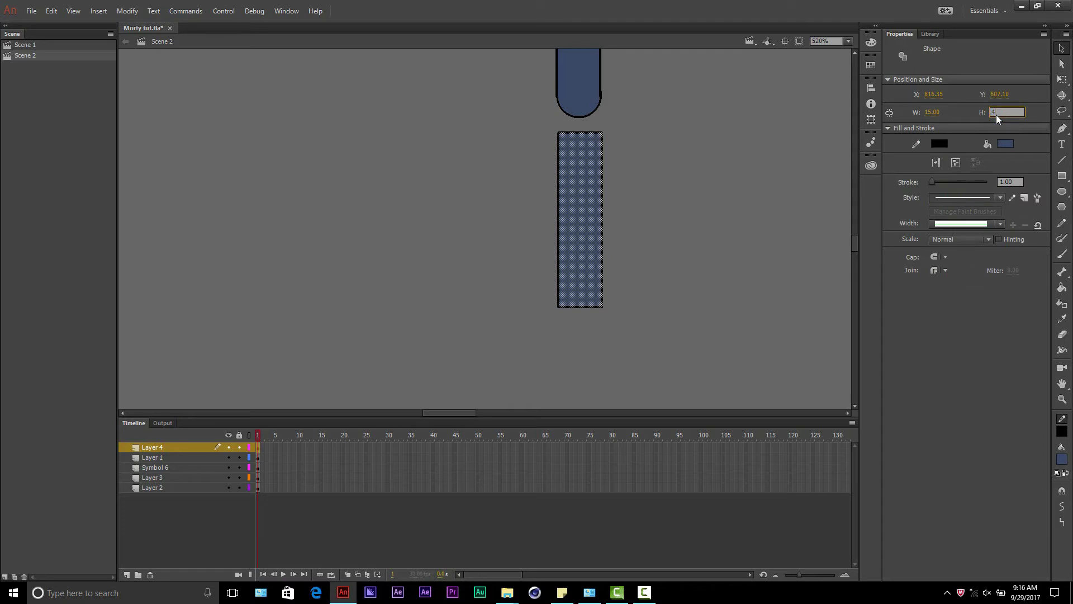
scroll(749, 208, down, 1)
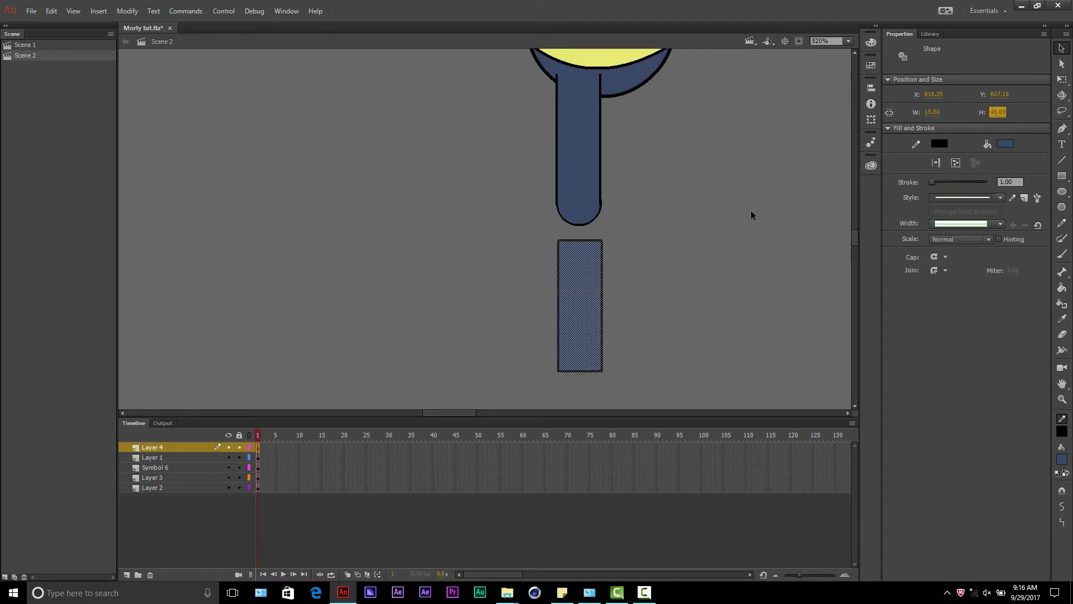
click(661, 235)
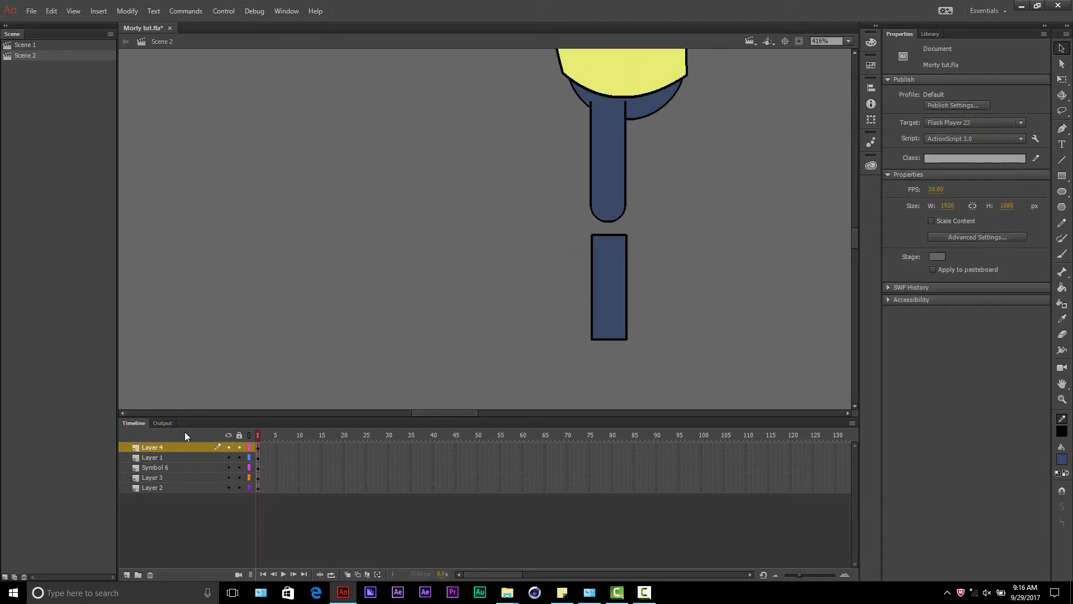
Step: Convert the lower-leg rectangle on Layer 4 into a movie clip symbol and move it up over the knee, aligned with the upper leg
click(184, 447)
click(703, 312)
drag(576, 237, 653, 370)
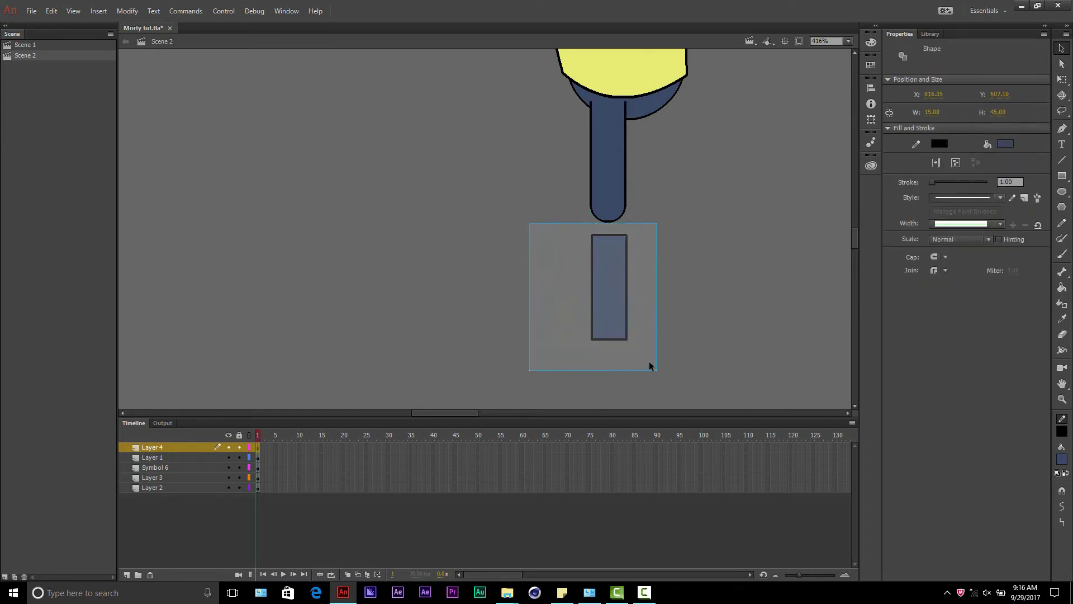
right_click(602, 302)
click(650, 280)
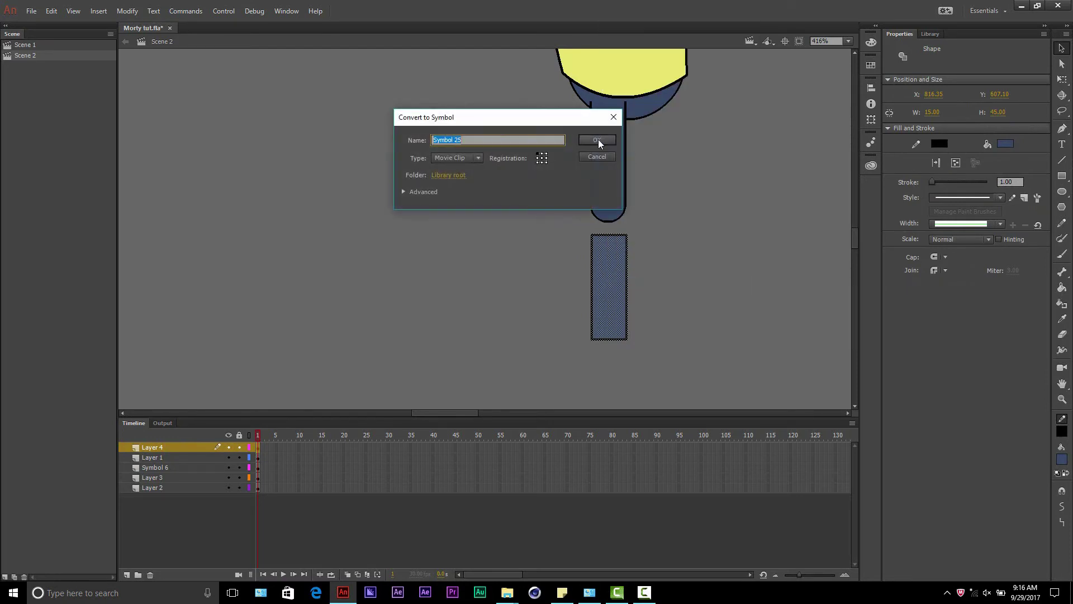
click(598, 139)
drag(607, 268, 607, 256)
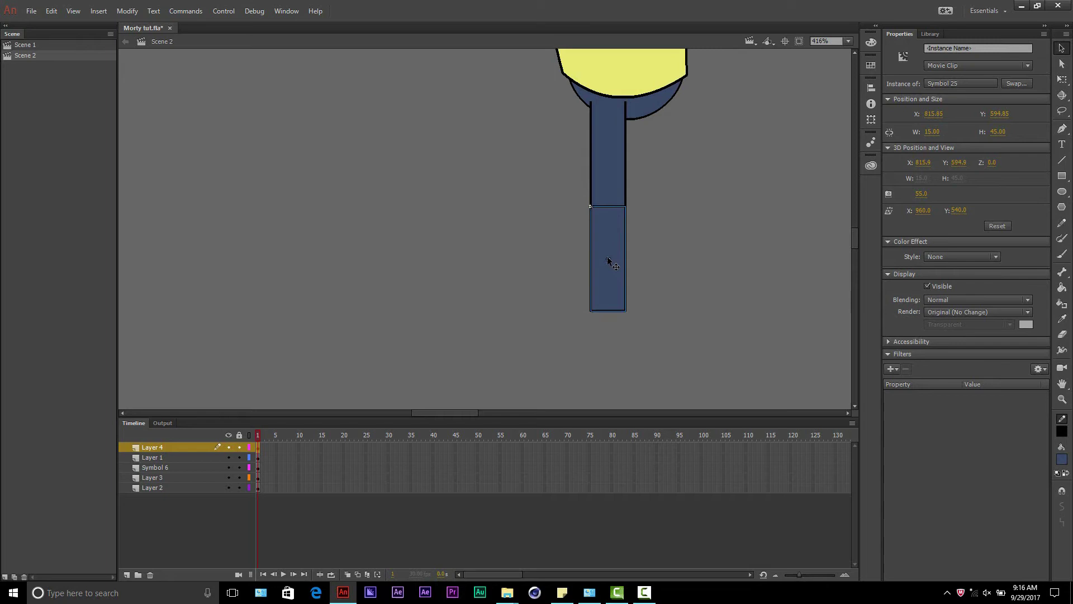
Step: Inside the lower-leg symbol, delete the upper outline segment at the knee and return to Scene 2
double_click(612, 217)
scroll(613, 217, up, 5)
click(699, 203)
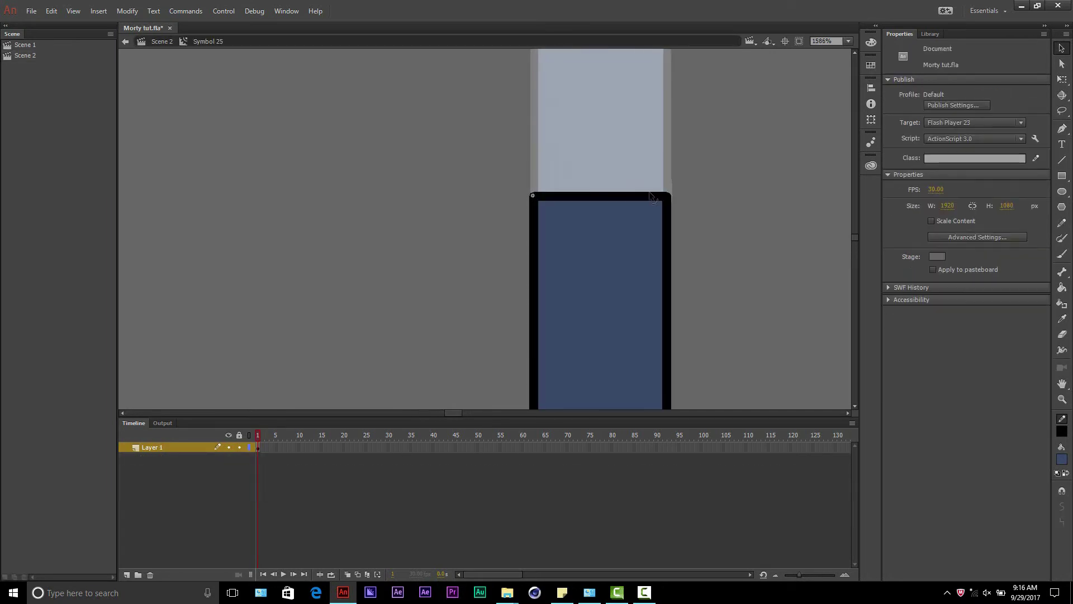
click(633, 196)
key(Delete)
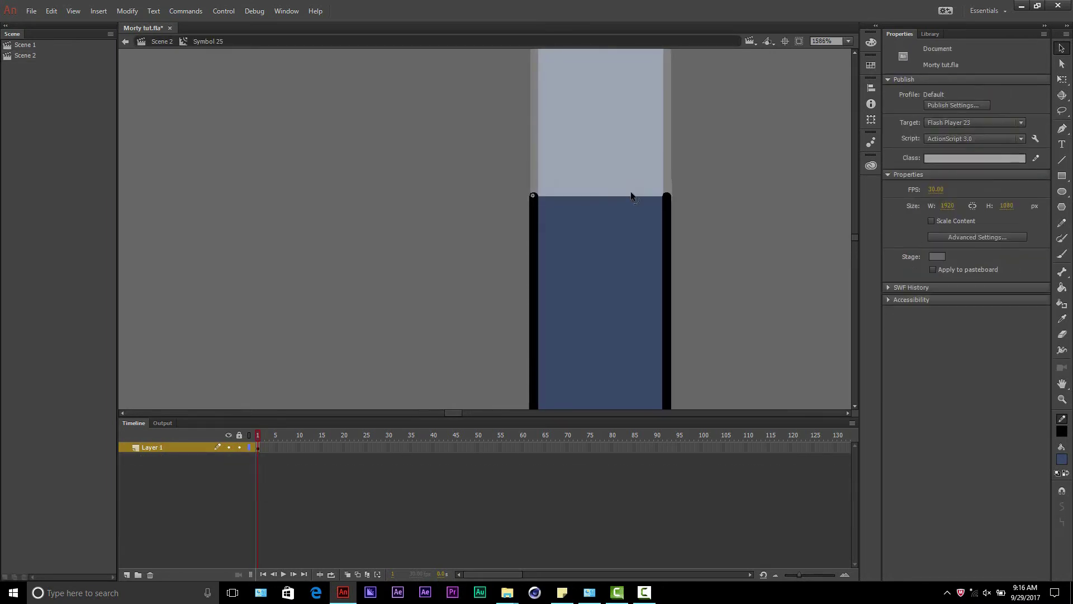
click(158, 41)
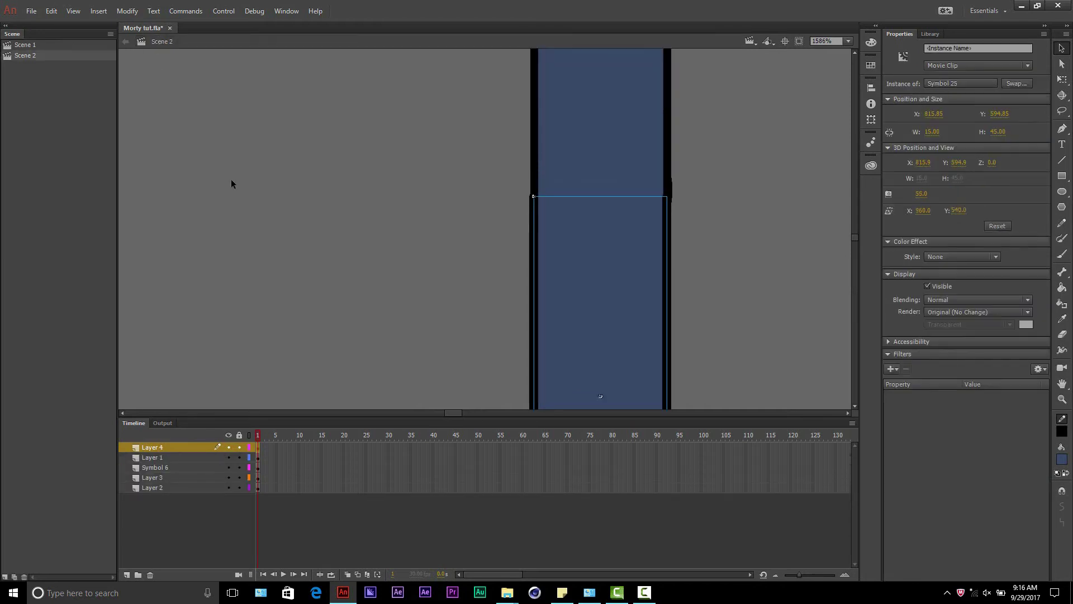
Step: Draw a small ankle rectangle below the lower leg and set it to 6 wide and 10 high
key(r)
drag(416, 241, 463, 306)
click(1061, 49)
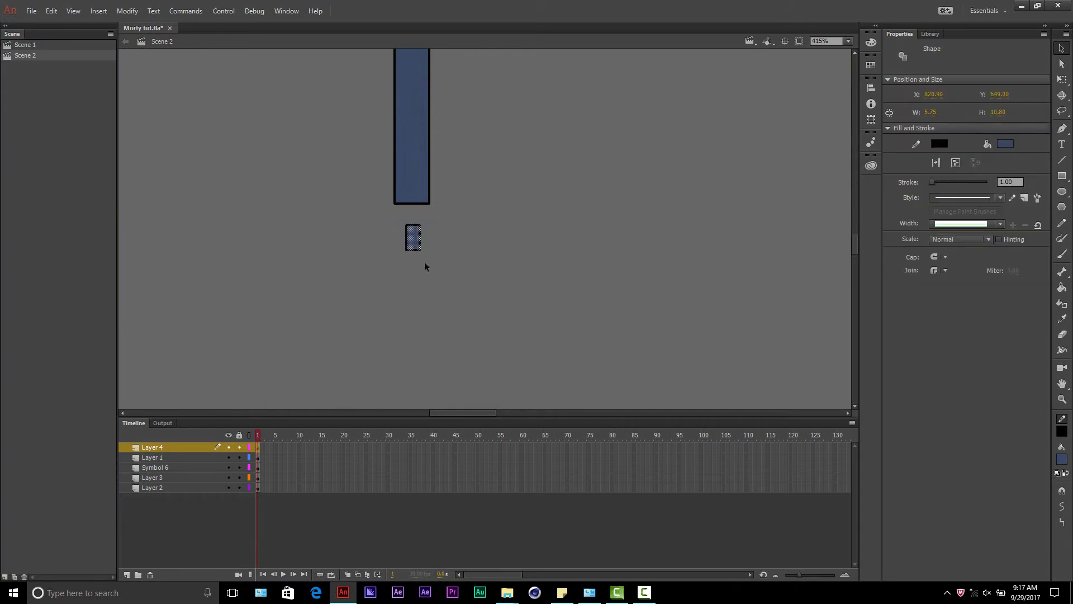
drag(391, 220, 451, 284)
text(6)
key(Return)
click(998, 112)
text(10)
key(Return)
Step: Move the ankle rectangle closer to the lower leg and fill it with grey #999999
mouse_move(410, 237)
mouse_down()
mouse_move(406, 220)
mouse_move(412, 233)
mouse_up()
click(427, 223)
click(416, 233)
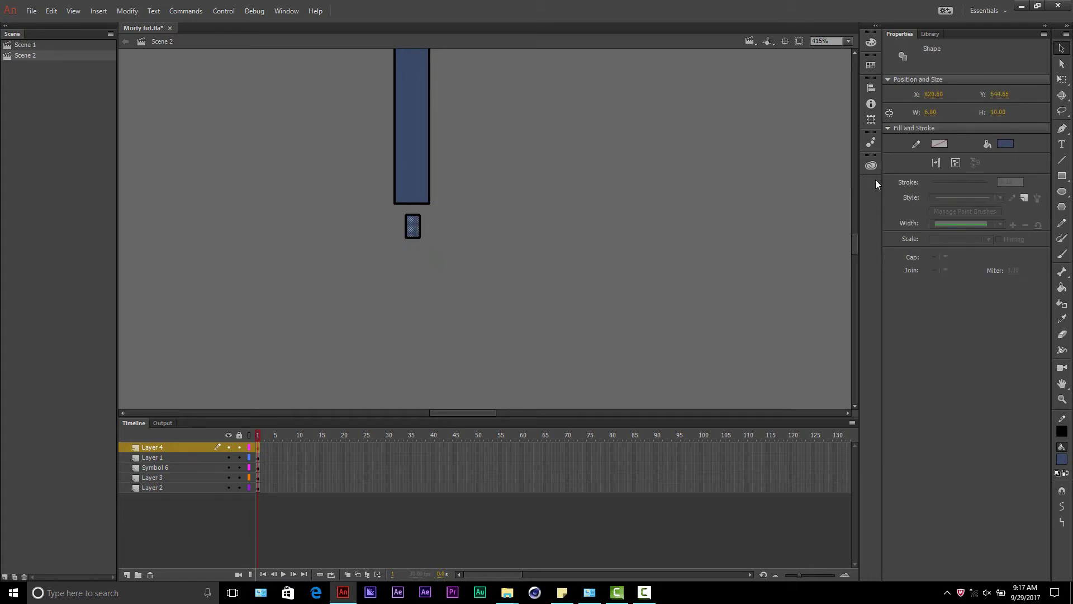
click(1003, 144)
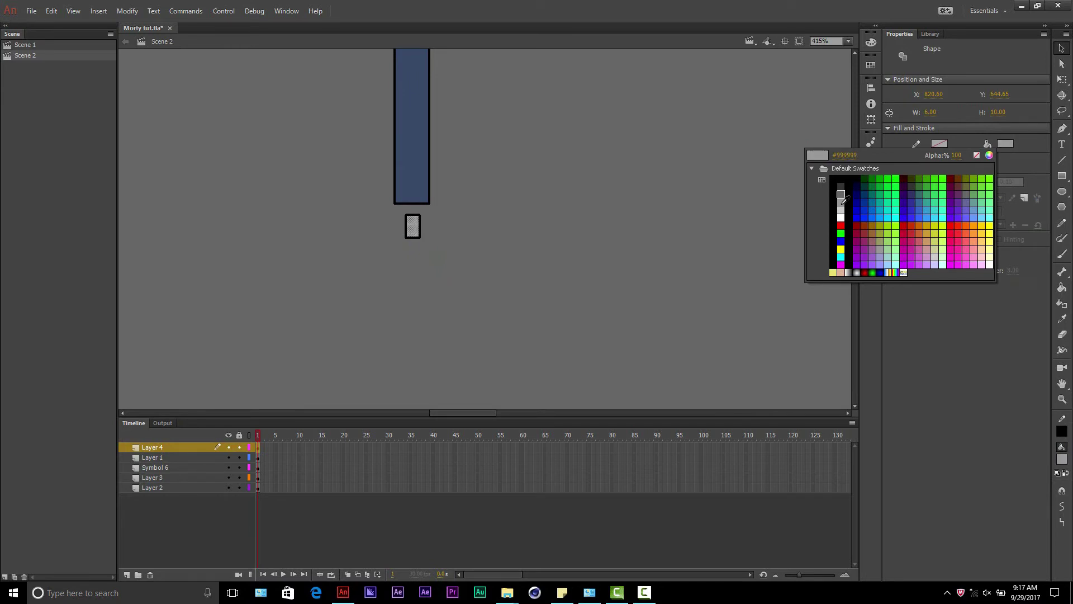
click(841, 210)
click(719, 218)
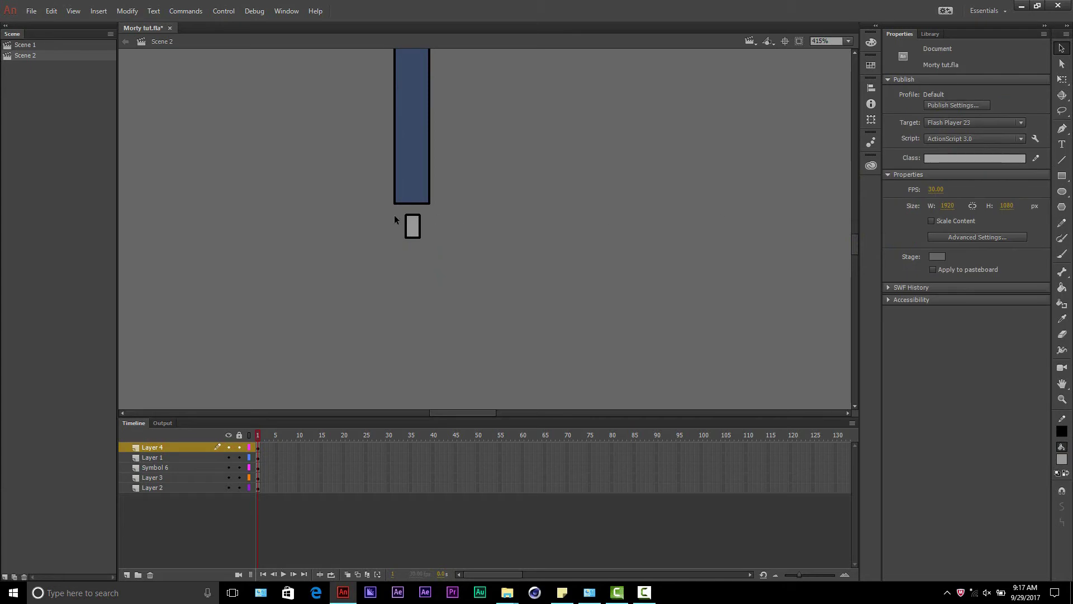
Step: Move the outlined ankle rectangle up beneath the lower leg and convert it into a movie clip symbol
drag(395, 214, 412, 228)
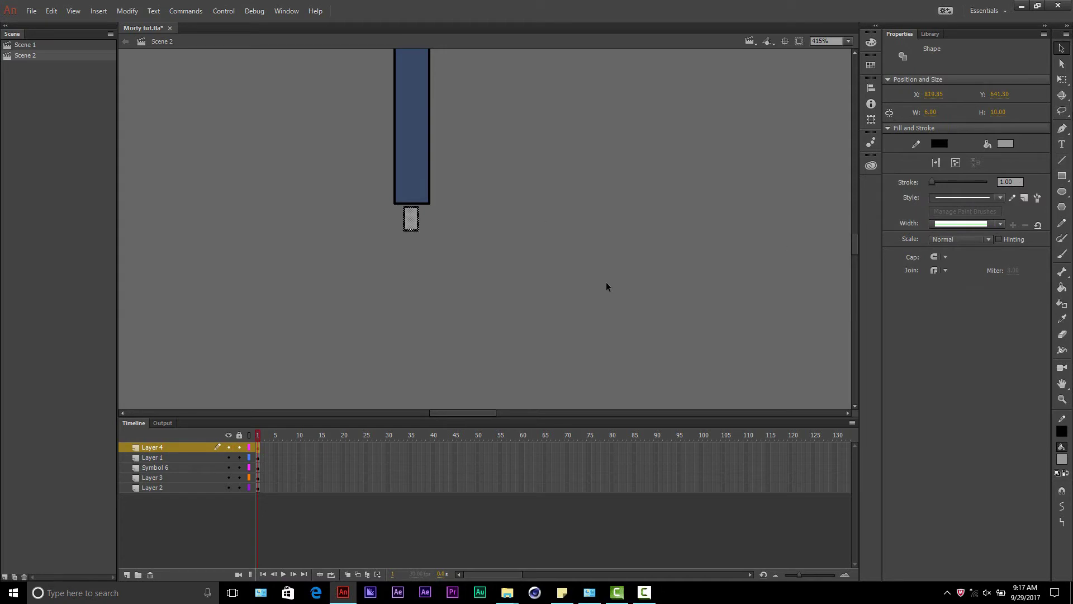
right_click(413, 226)
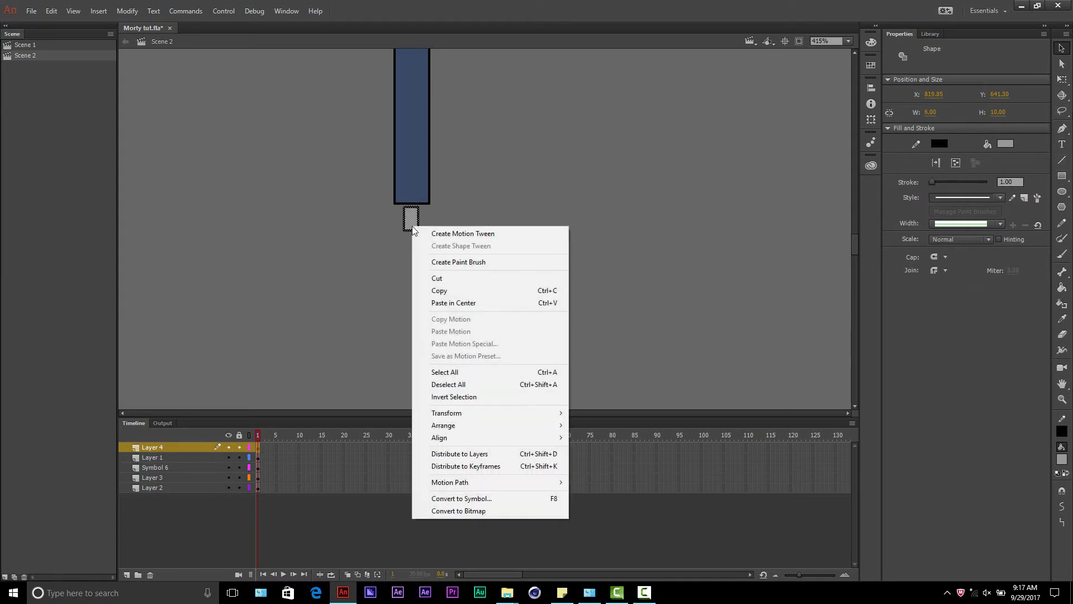
click(458, 498)
click(589, 141)
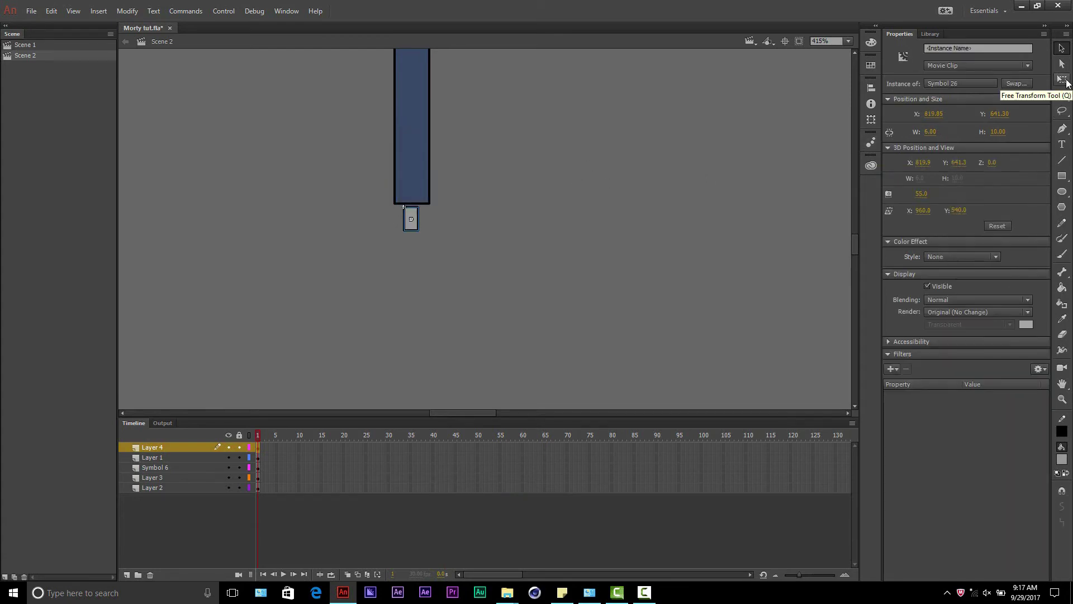
Step: Draw a shoe rectangle about 33 wide and 19 high beneath the ankle and fill it with light grey
click(1062, 176)
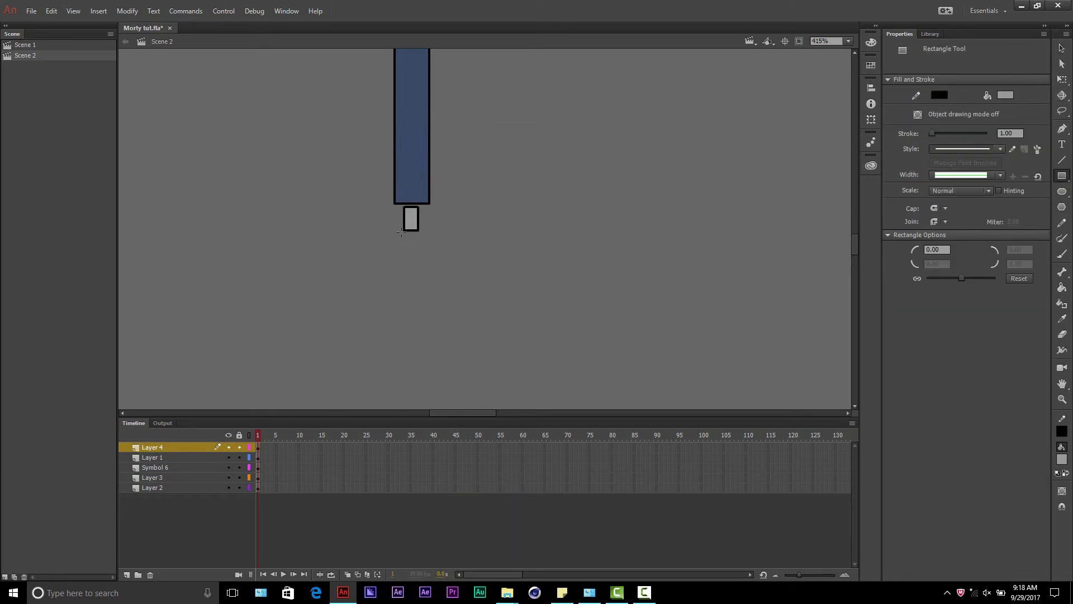
drag(402, 233, 479, 276)
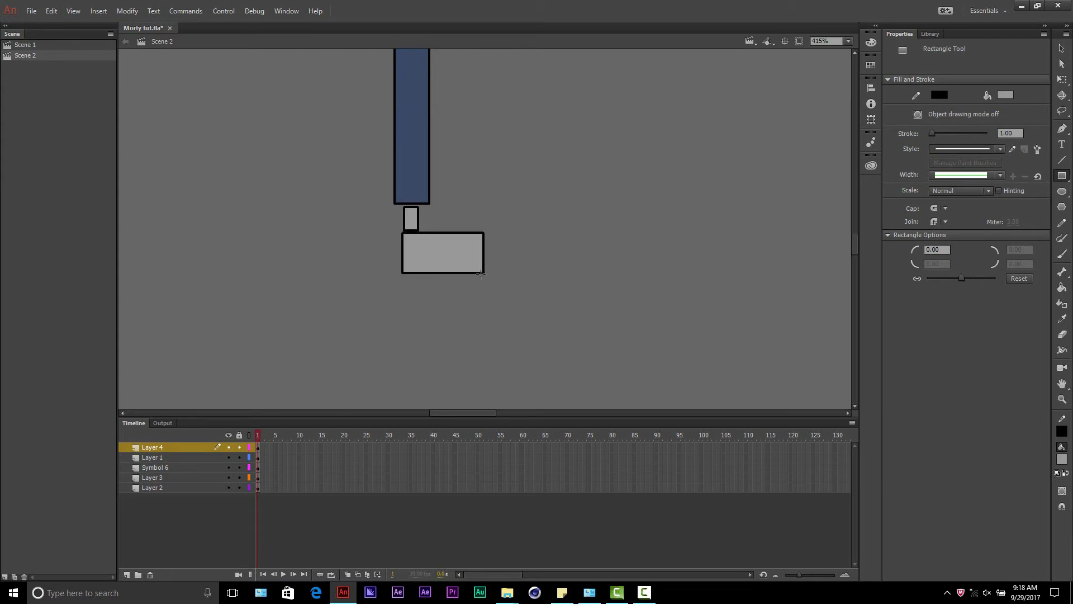
click(1062, 48)
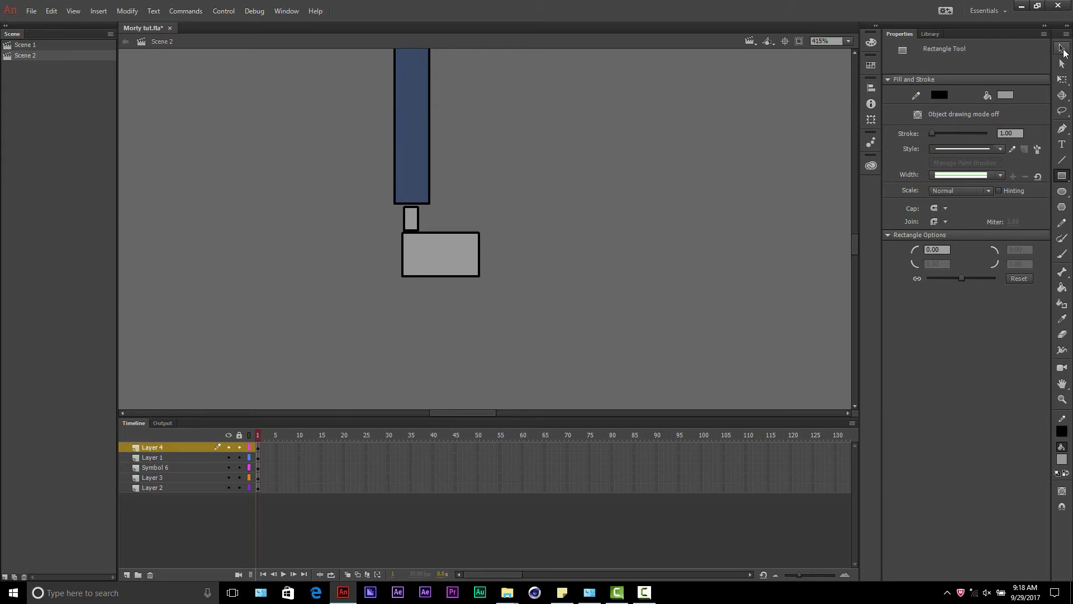
click(451, 268)
click(1003, 143)
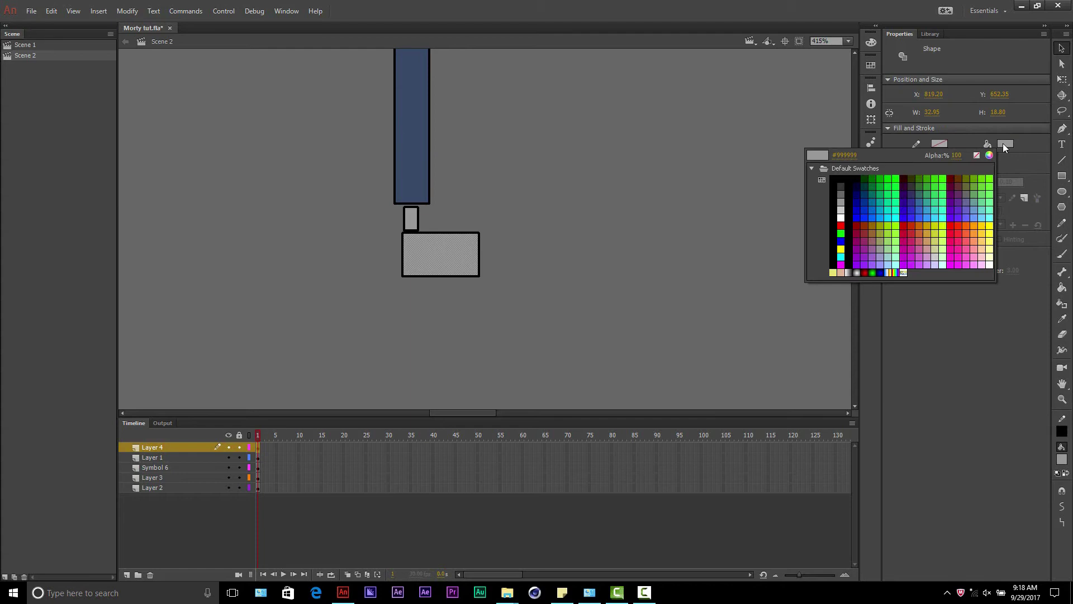
click(844, 205)
click(631, 240)
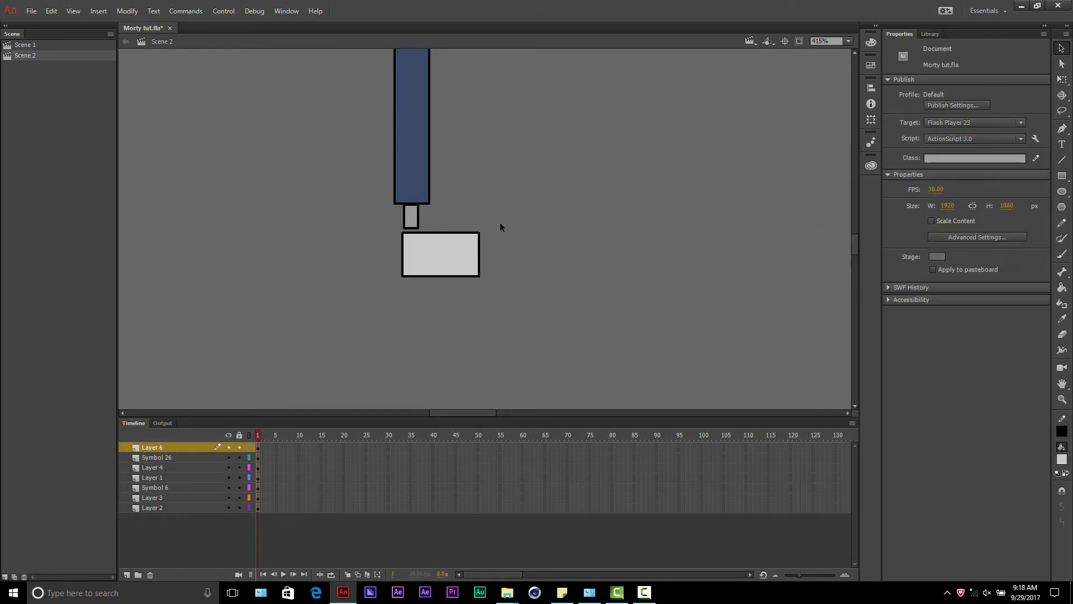
Step: Reshape the light grey rectangle into a shoe by moving its corners to the ankle, heel and toe and curving its edges
drag(479, 236, 404, 228)
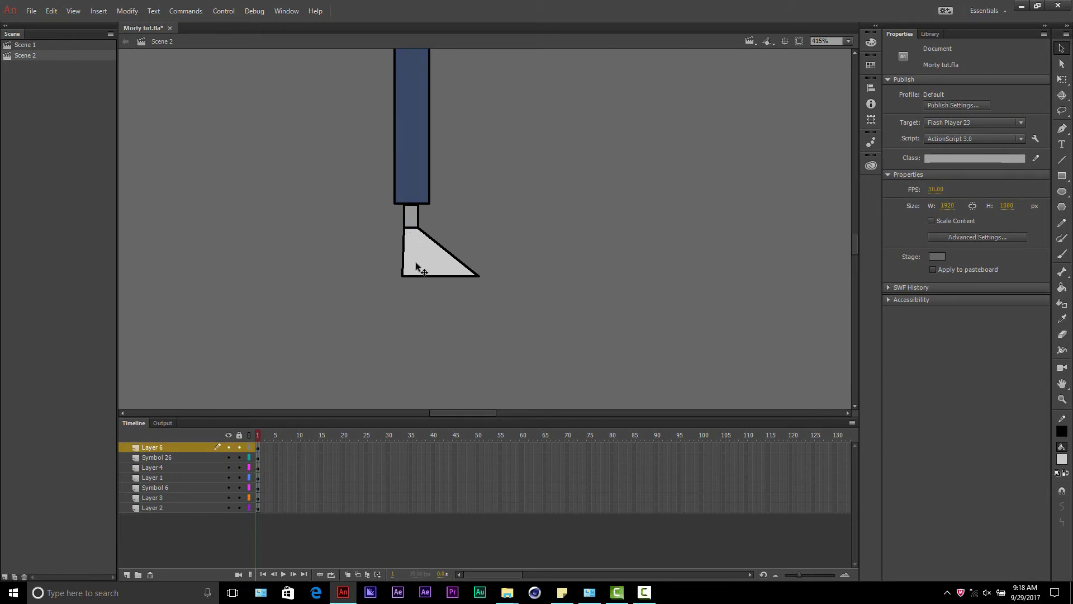
drag(404, 276, 395, 250)
mouse_move(477, 276)
mouse_down()
mouse_move(455, 247)
mouse_move(476, 256)
mouse_up()
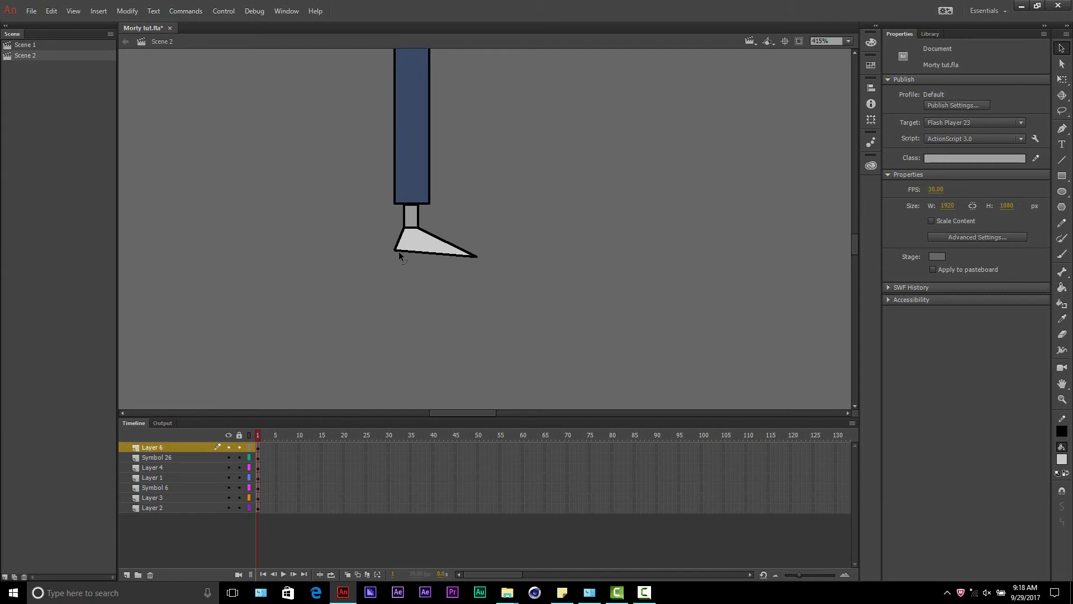
drag(395, 251, 475, 243)
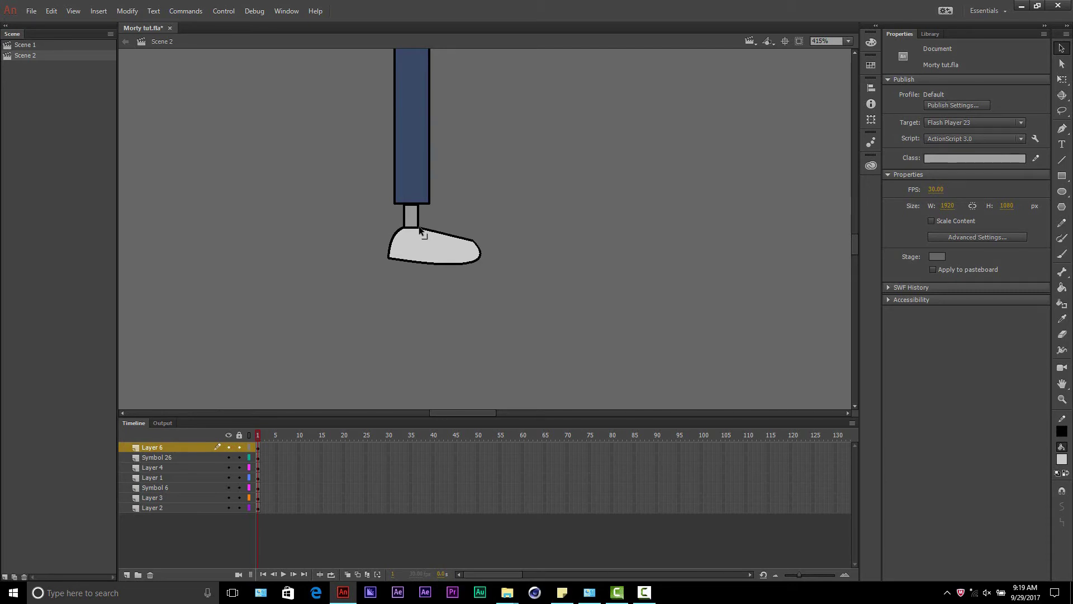
Step: Select the ankle and shoe together and move them up so the ankle overlaps the lower leg's end
scroll(421, 229, down, 5)
scroll(501, 193, up, 7)
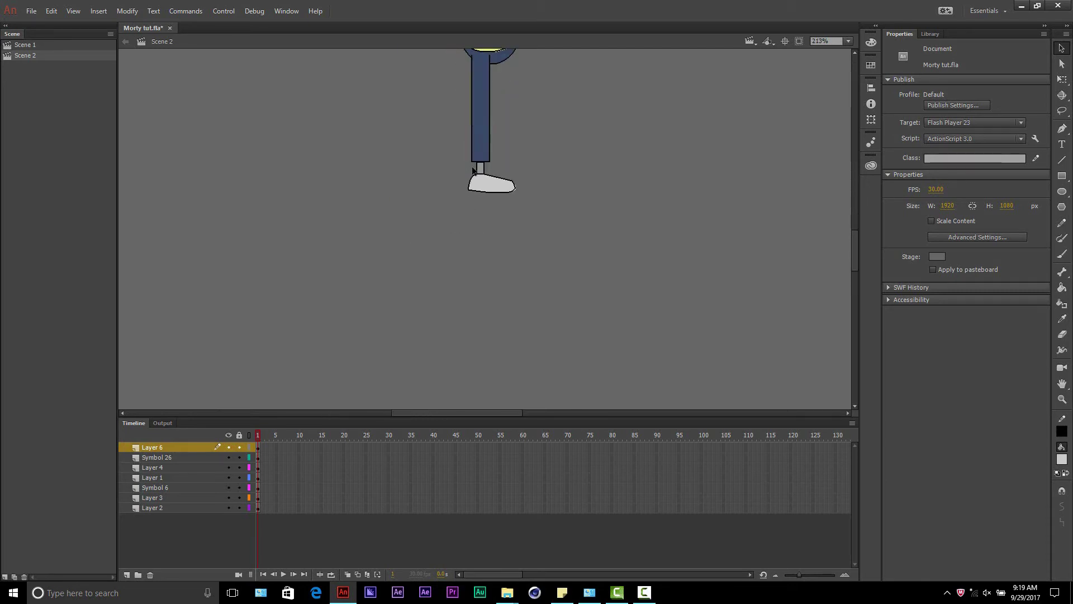
drag(441, 254, 641, 183)
drag(510, 180, 500, 162)
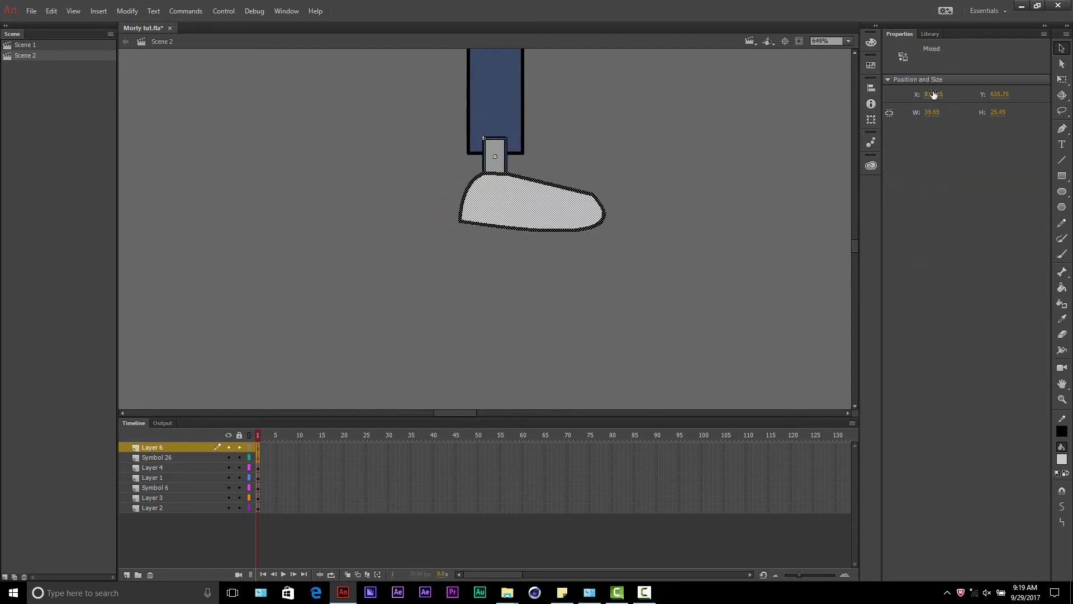
click(675, 150)
Step: Set the ankle symbol's width to 10 and nudge it sideways until it is centred under the lower leg
click(495, 162)
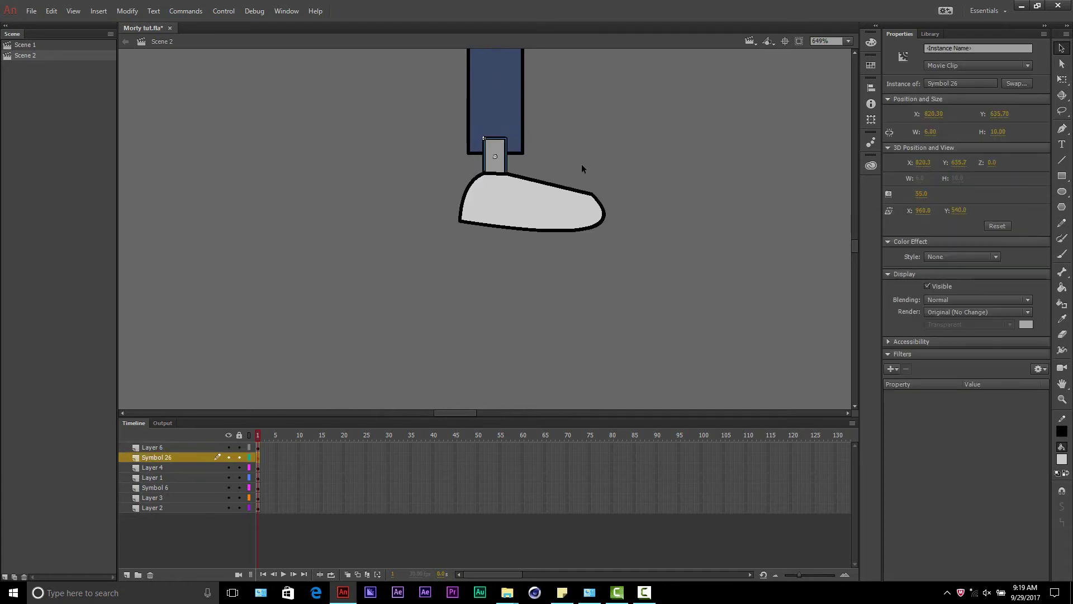
click(930, 130)
key(Return)
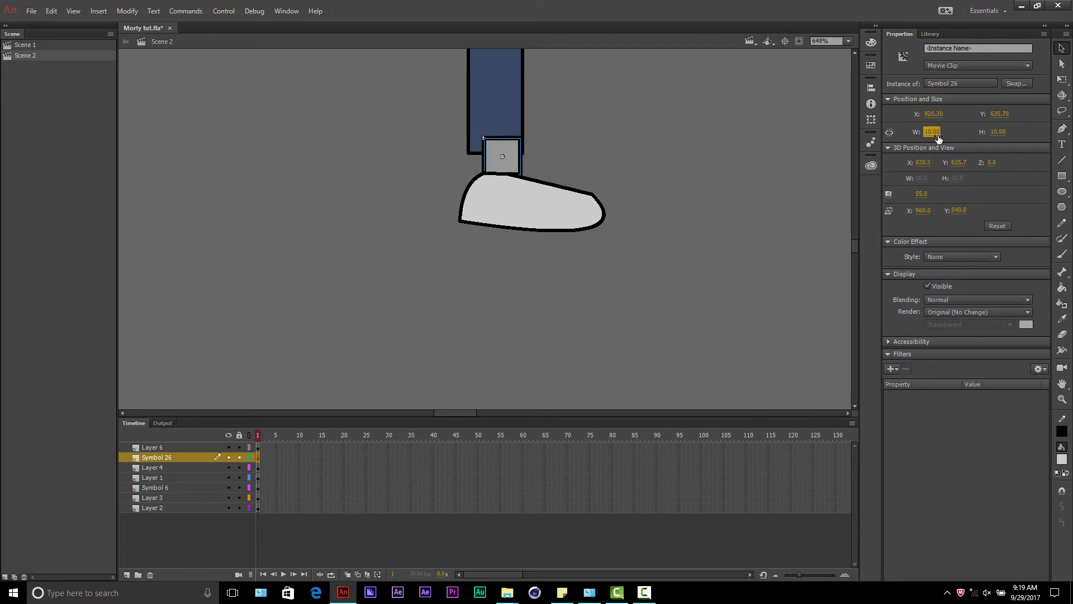
key(Left)
key(Left)
key(Left)
key(Left)
key(Left)
key(Left)
key(Left)
key(Left)
key(Left)
key(Left)
key(Left)
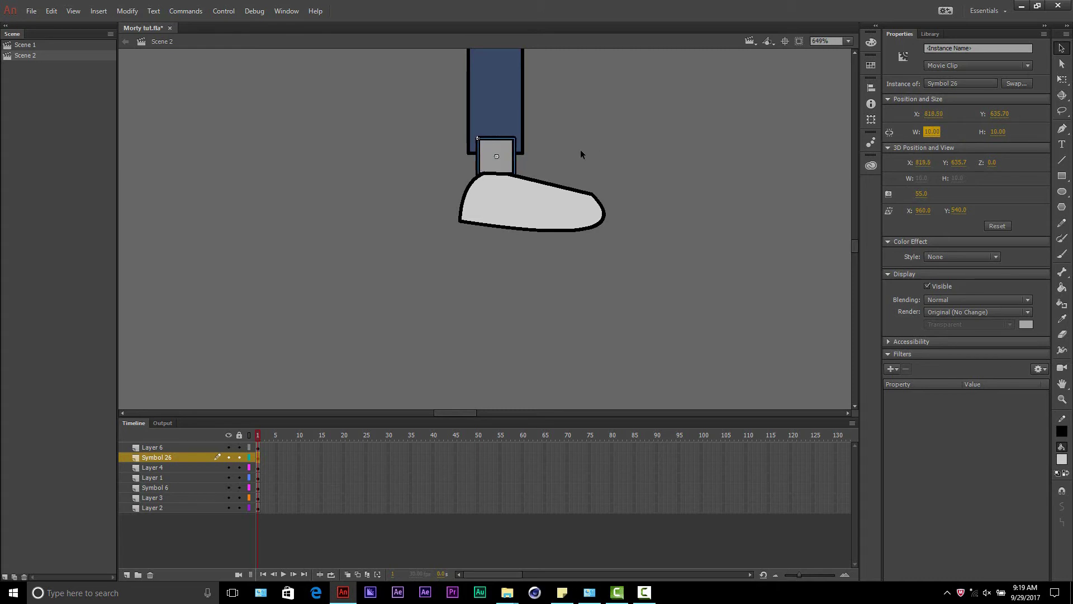
click(580, 151)
Step: Combine the ankle and shoe into one movie clip symbol and place its Layer 6 beneath all other layers
right_click(561, 220)
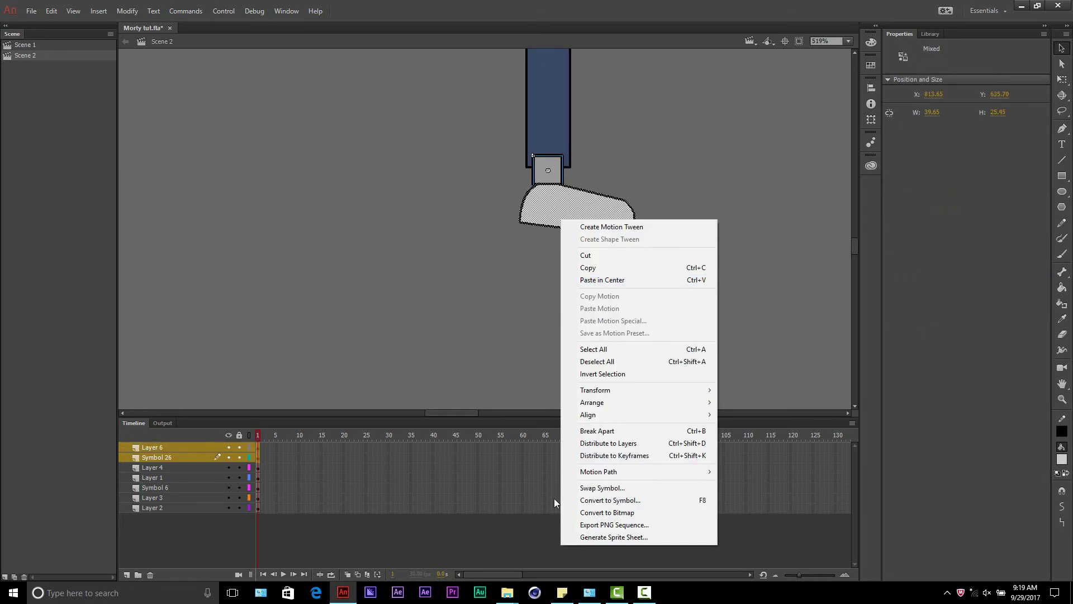
click(609, 500)
click(597, 140)
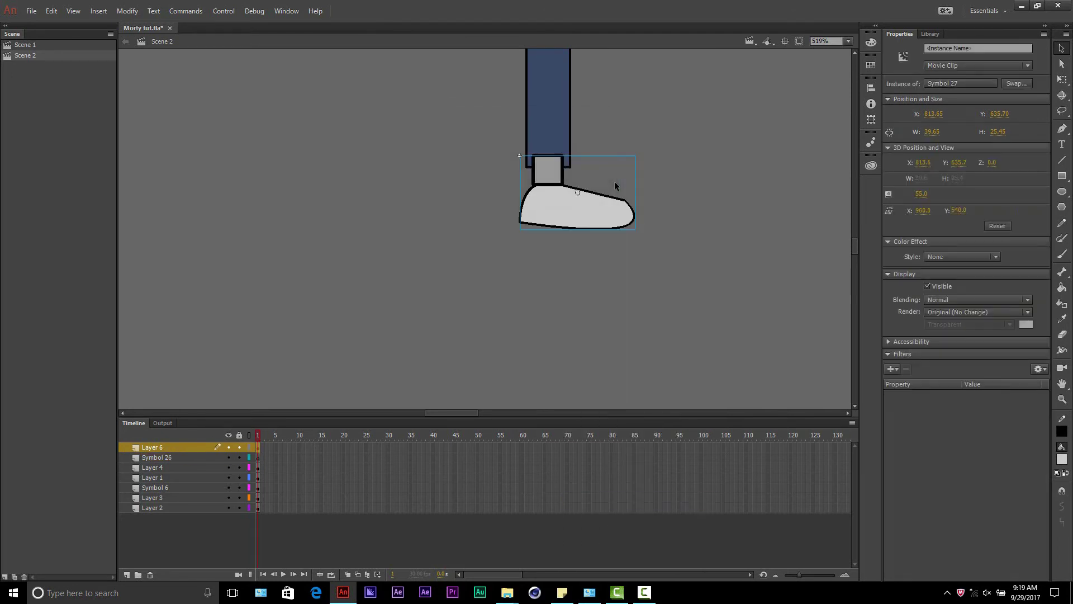
drag(202, 445, 221, 522)
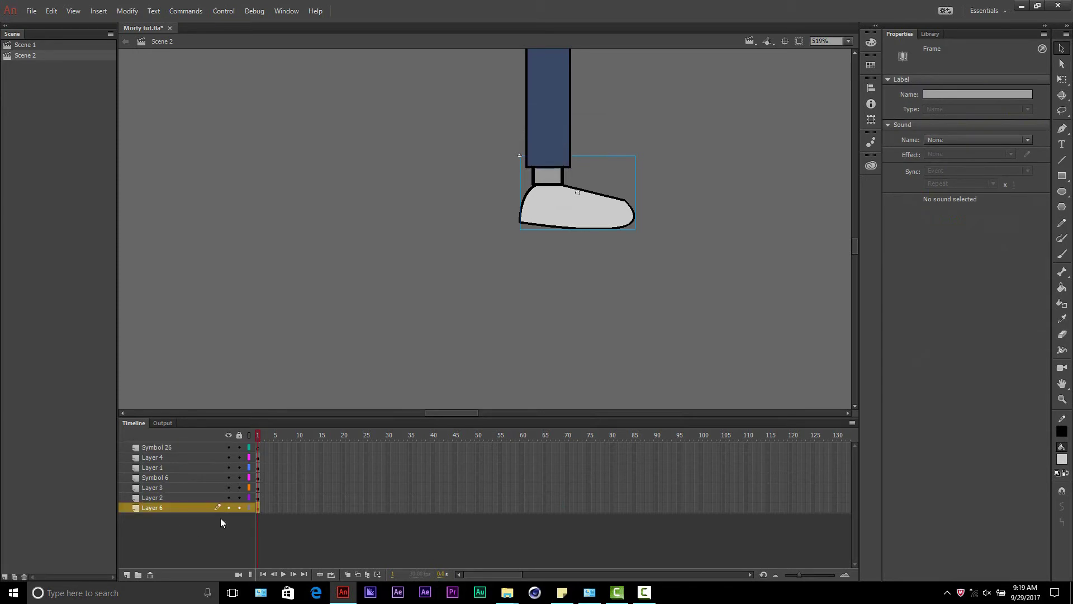
drag(605, 221, 605, 218)
click(693, 178)
Step: Draw a circle about 15 in diameter for the hand on new Layer 7, in the empty area beside the body
key(ctrl+minus)
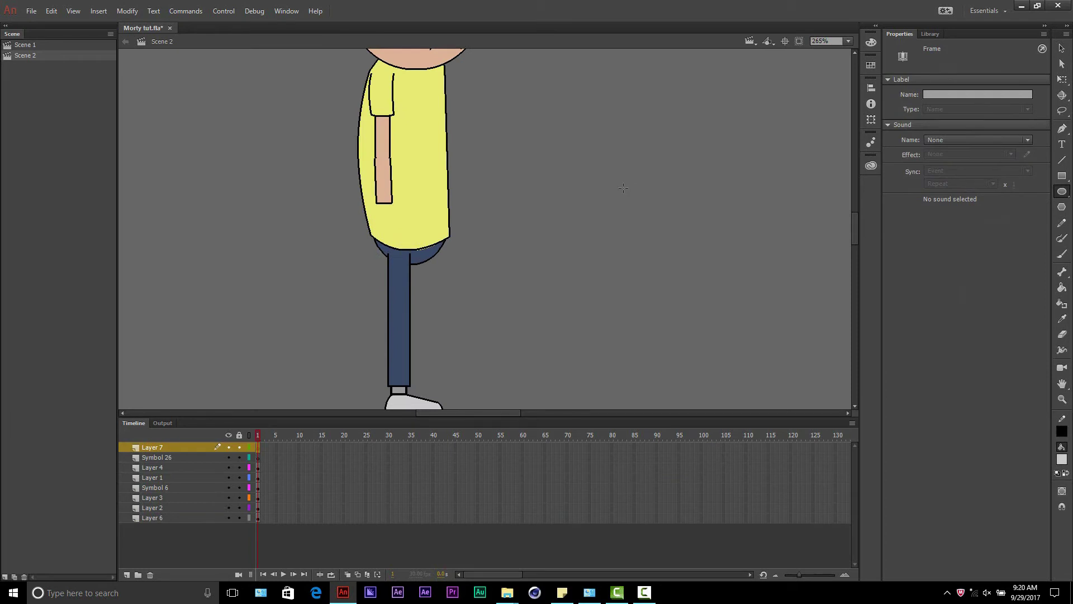
drag(624, 189, 645, 209)
click(1061, 48)
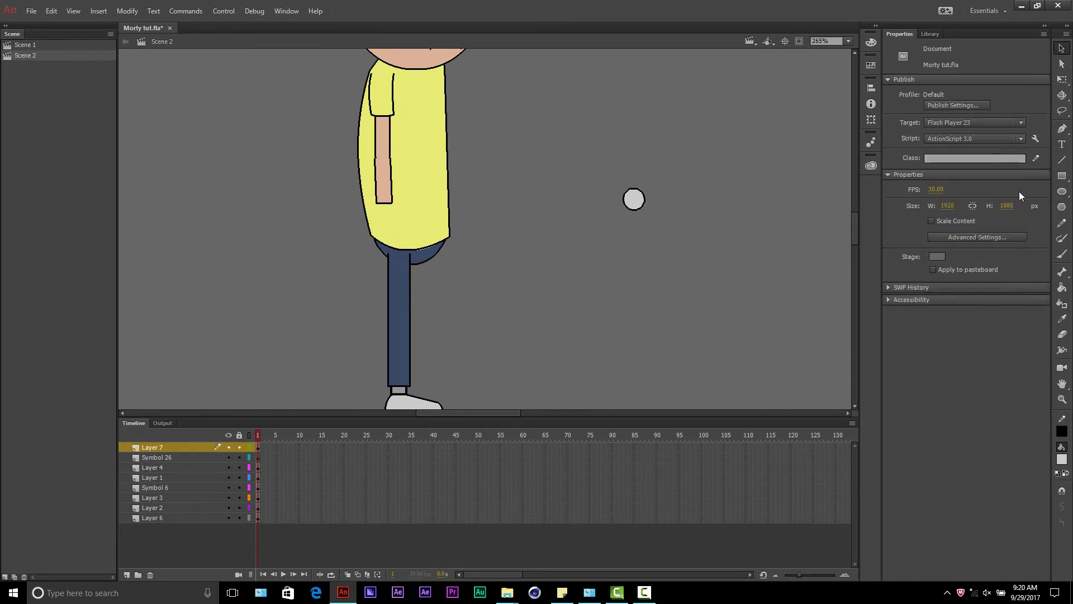
Step: Fill the hand circle with the skin colour sampled from the forearm and select the whole circle
click(1062, 287)
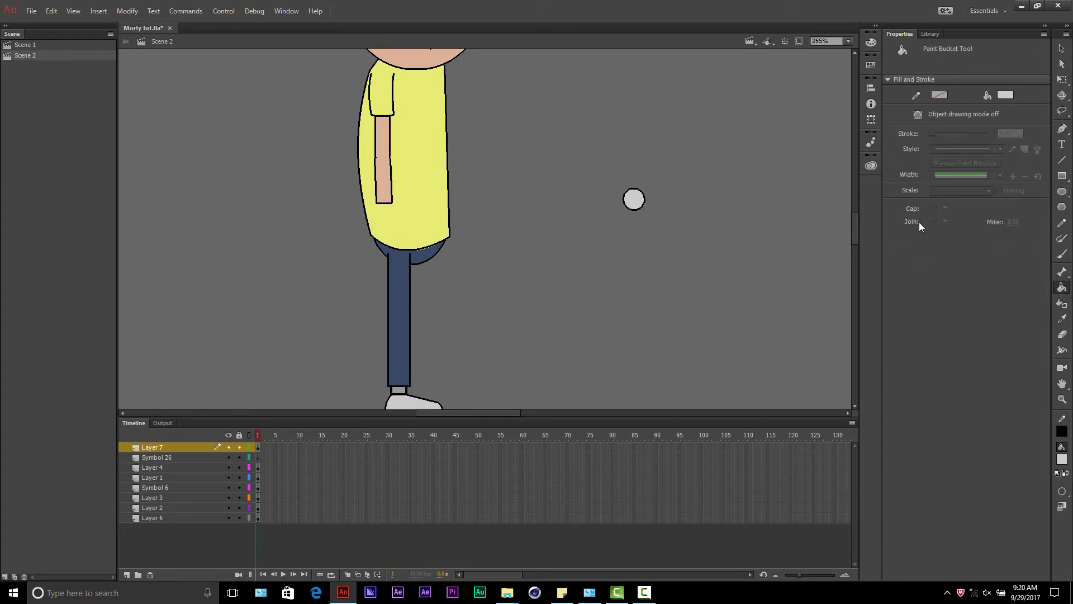
click(1006, 95)
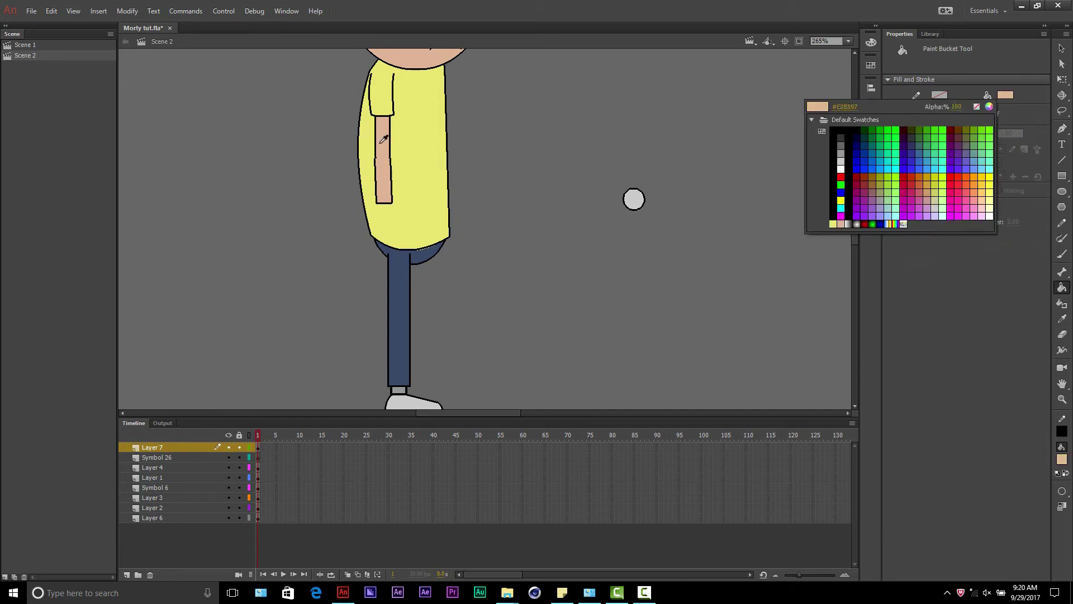
click(386, 150)
click(633, 202)
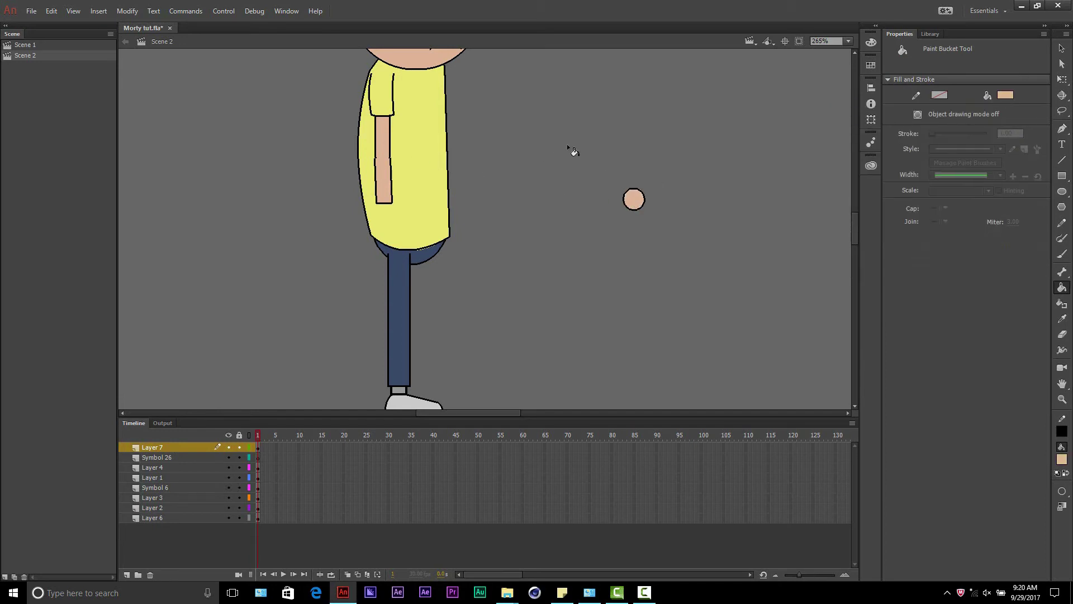
key(v)
drag(575, 174, 699, 250)
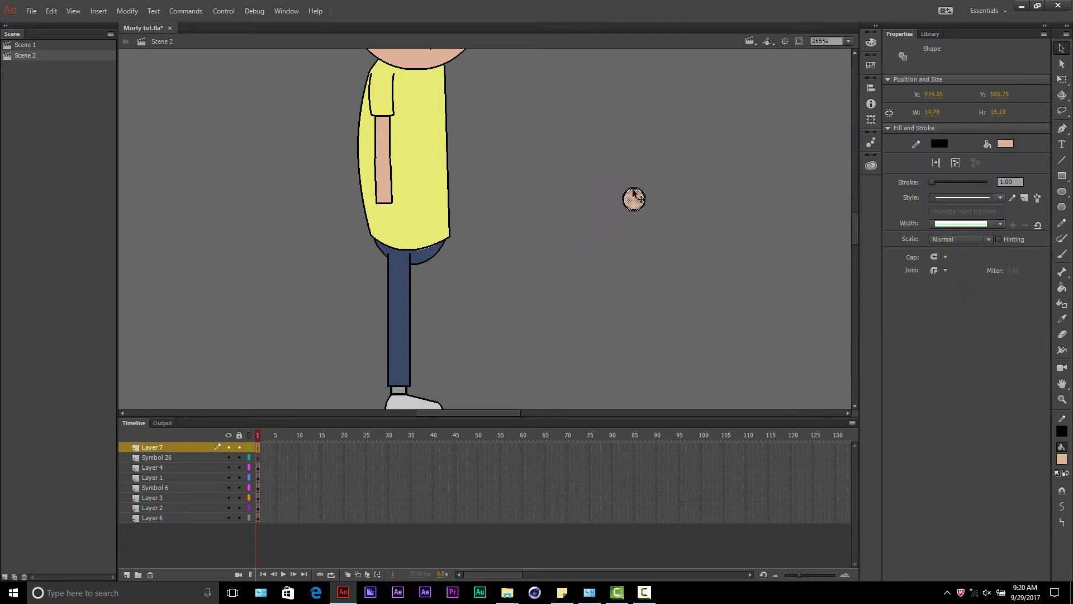
Step: Place the hand circle over the lower end of the forearm and set its width and height to 15
drag(633, 195, 381, 213)
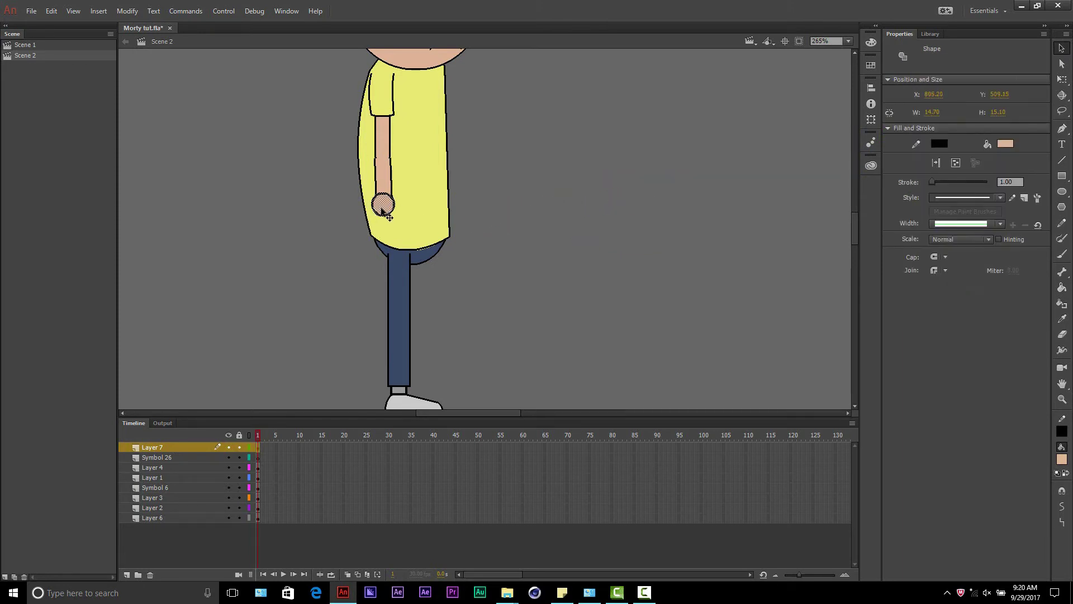
scroll(381, 212, up, 3)
scroll(381, 213, up, 2)
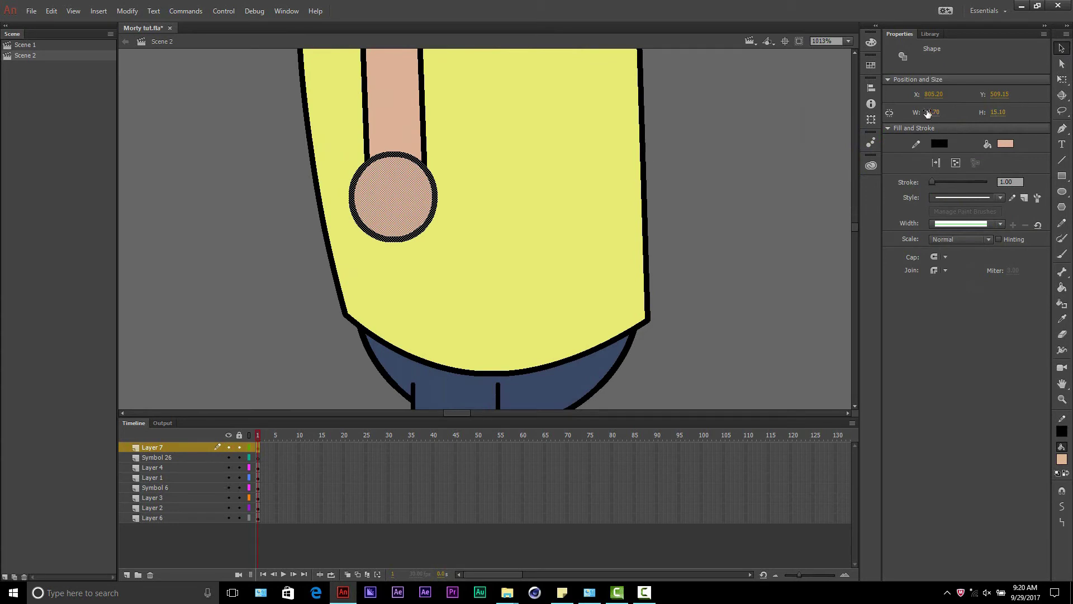
click(931, 112)
text(15)
key(Return)
click(1003, 112)
text(15)
key(Return)
Step: Scale the hand circle down to about 10 in diameter, matching the forearm's width, and move it to the empty area beside the body
click(1061, 79)
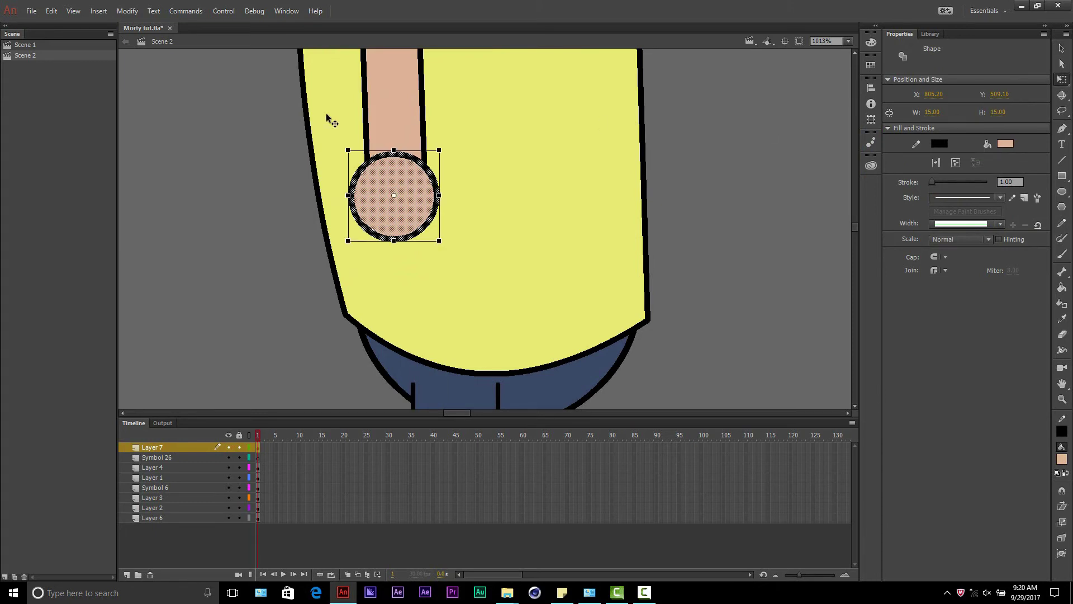
mouse_move(439, 151)
mouse_down()
mouse_move(422, 169)
mouse_move(435, 166)
mouse_up()
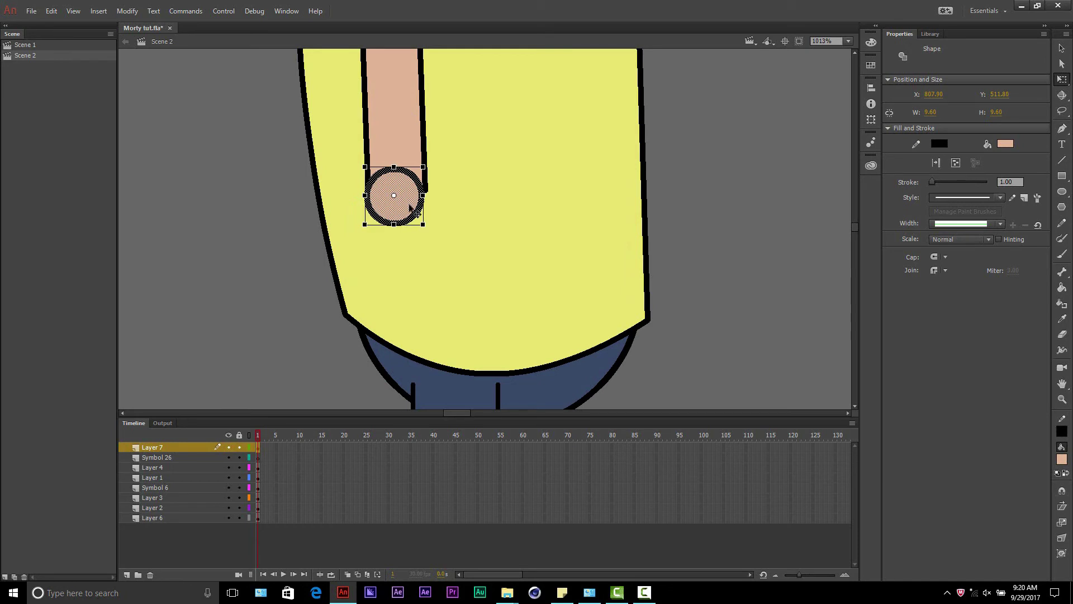
drag(407, 203, 713, 213)
Step: Convert the hand circle to a movie clip symbol and move it farther away from the body
right_click(745, 187)
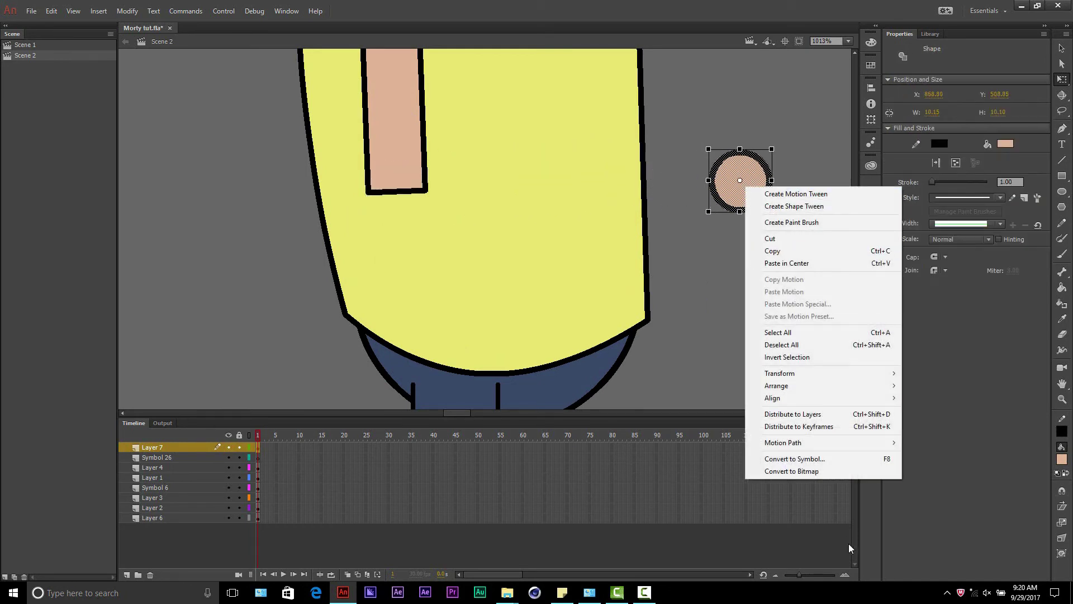
click(799, 458)
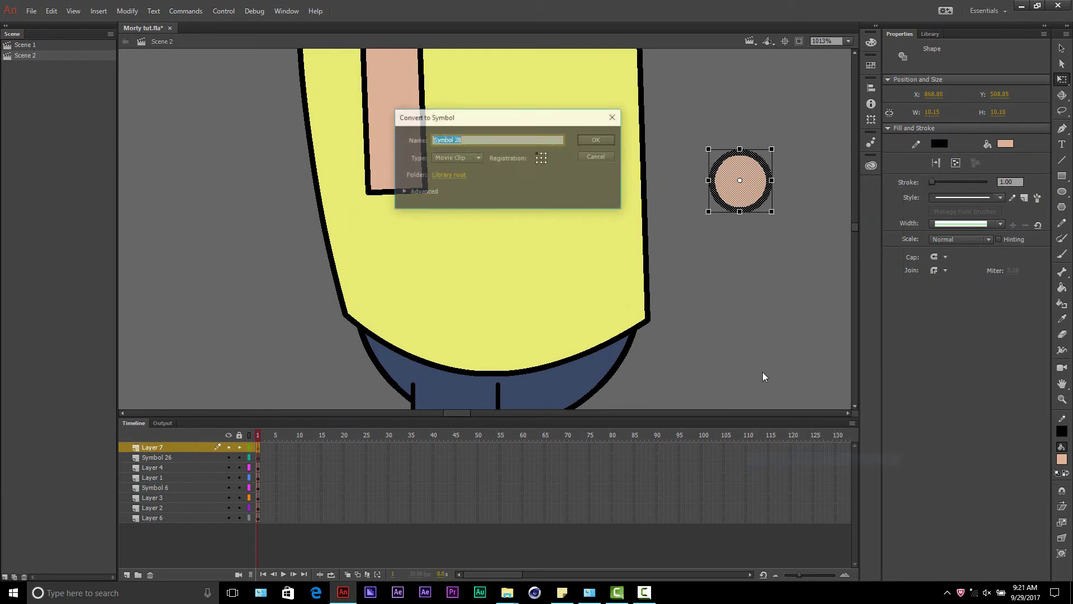
click(594, 141)
drag(547, 184, 614, 197)
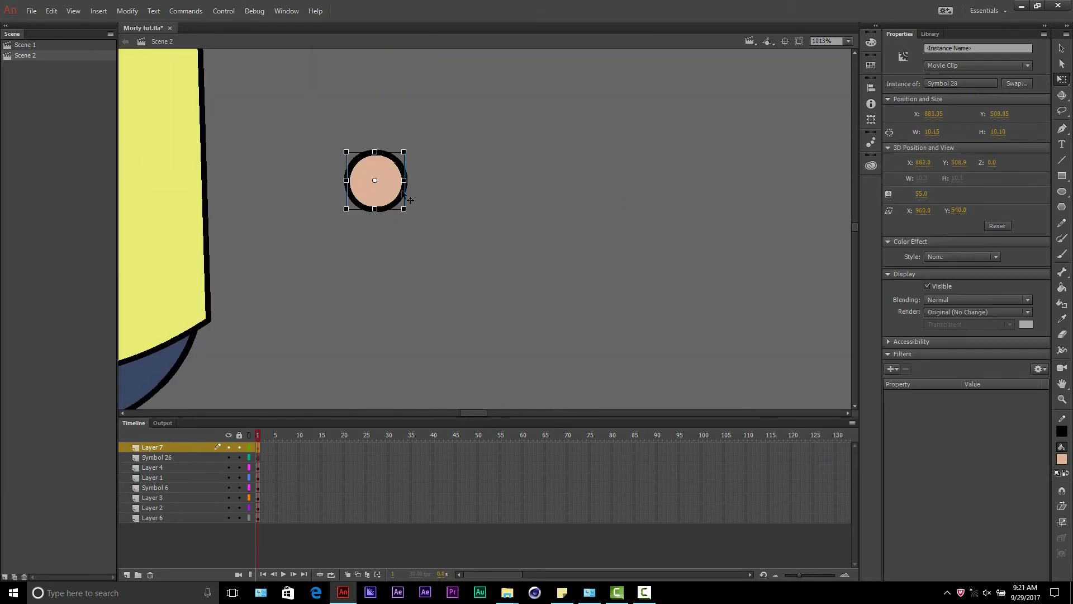
drag(378, 186, 450, 186)
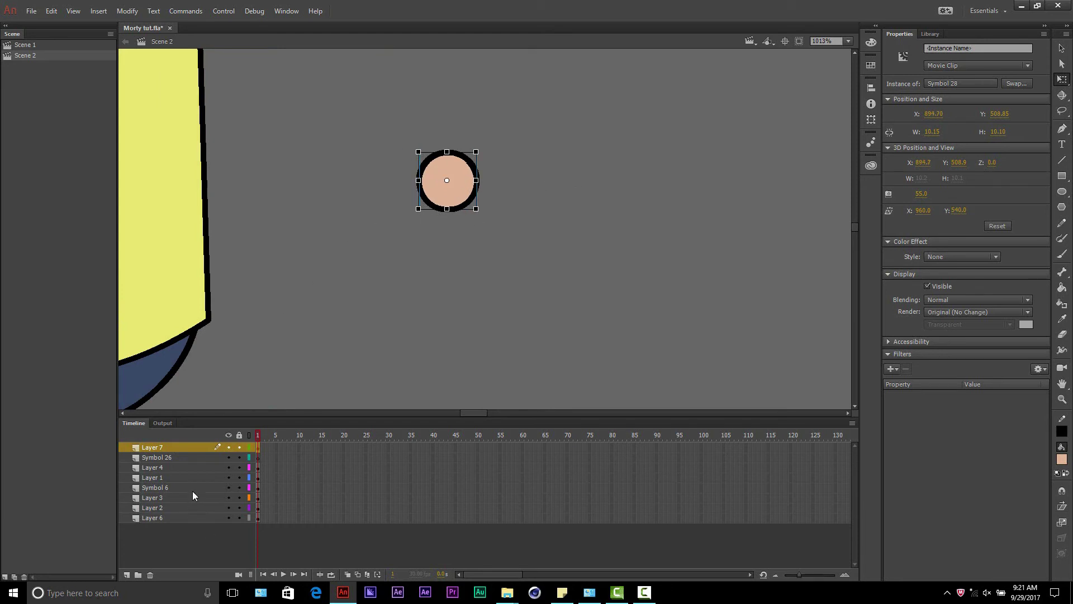
Step: Move the Symbol 26 layer above Layer 7 and draw two lines from the hand circle's edge that meet in a point below it
drag(167, 460, 162, 437)
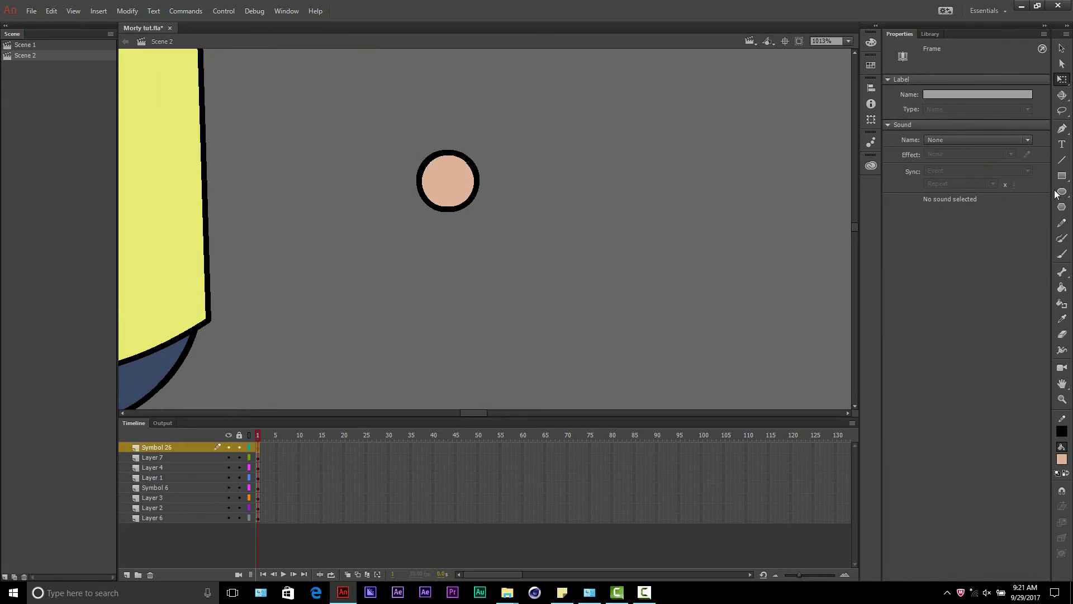
click(1061, 160)
scroll(458, 191, up, 2)
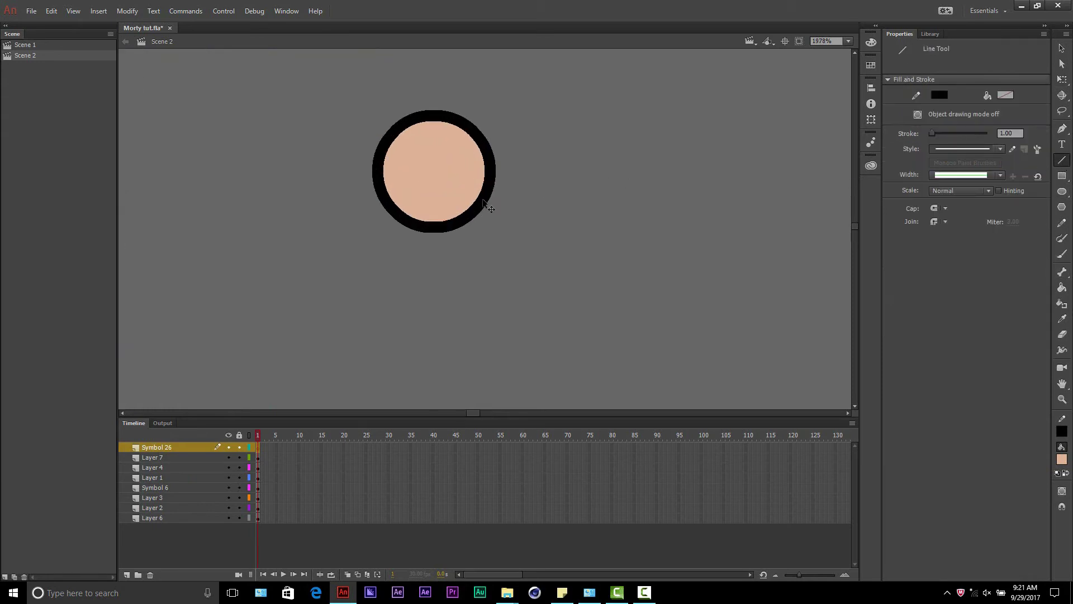
mouse_move(494, 191)
mouse_down()
mouse_move(510, 235)
mouse_move(501, 283)
mouse_move(520, 288)
mouse_move(522, 303)
mouse_move(478, 306)
mouse_move(426, 240)
mouse_move(459, 223)
mouse_up()
key(ctrl+z)
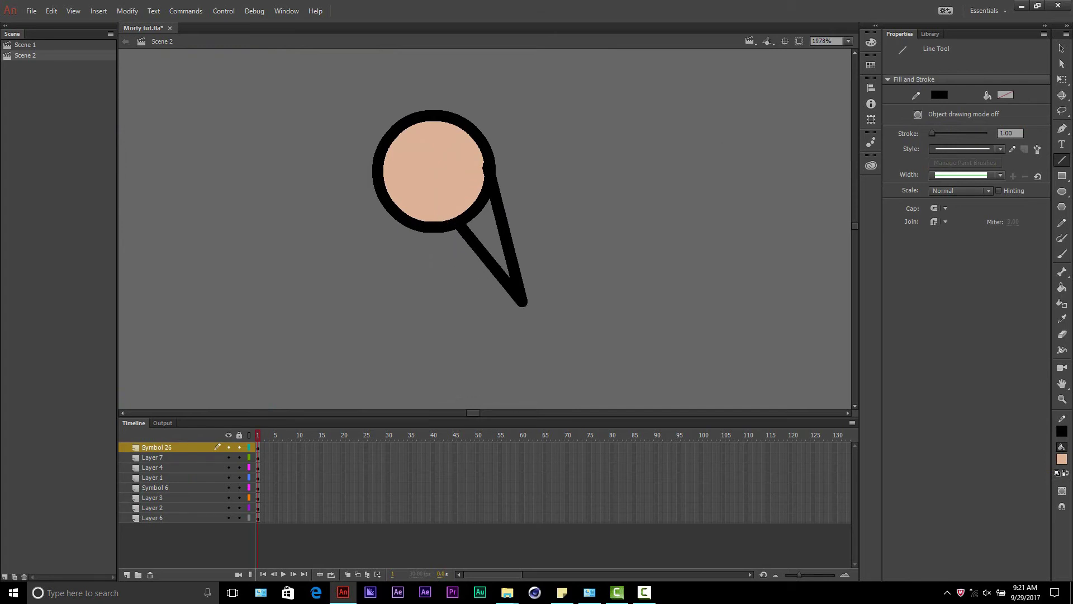
Step: Bend the two lines outward and reposition their ends and tip to form a narrow, curved first finger
key(v)
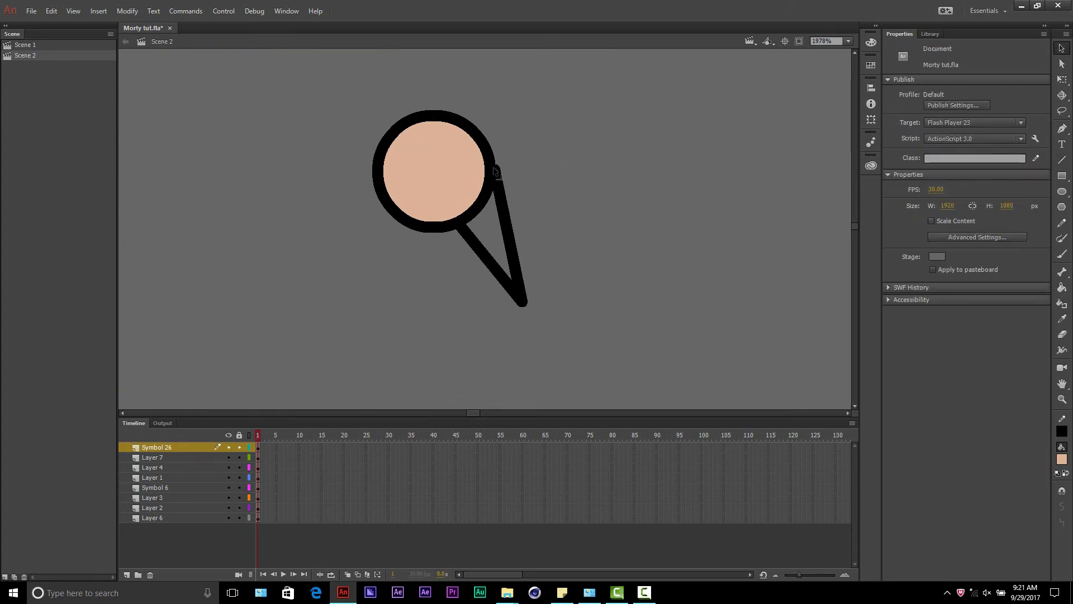
drag(512, 254, 506, 330)
drag(460, 224, 482, 202)
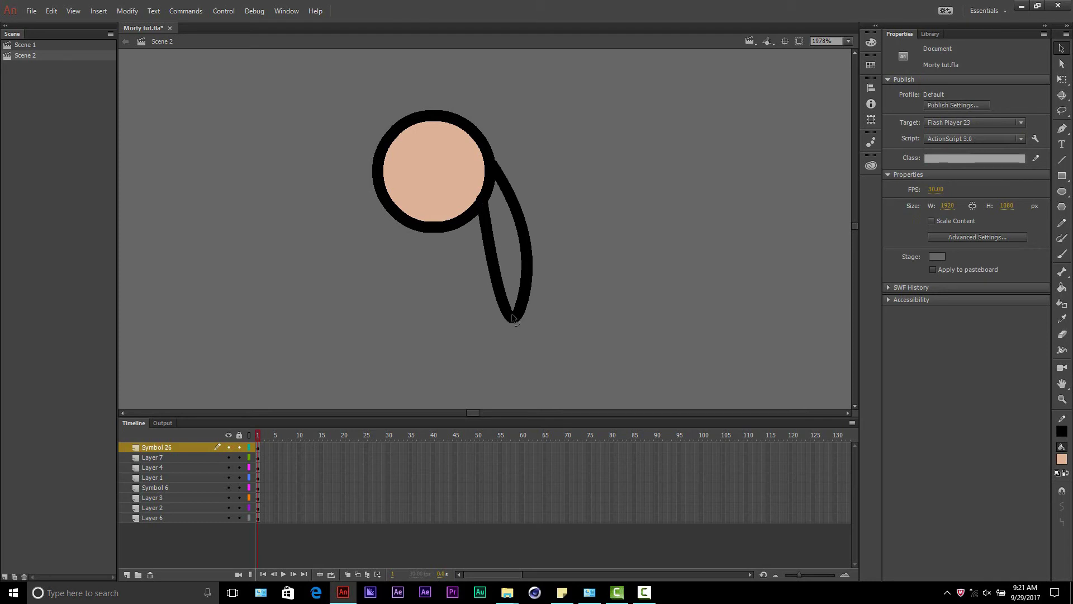
drag(508, 317, 500, 306)
Step: Close the upper end of the first finger with a line and fill the finger with the skin colour
key(n)
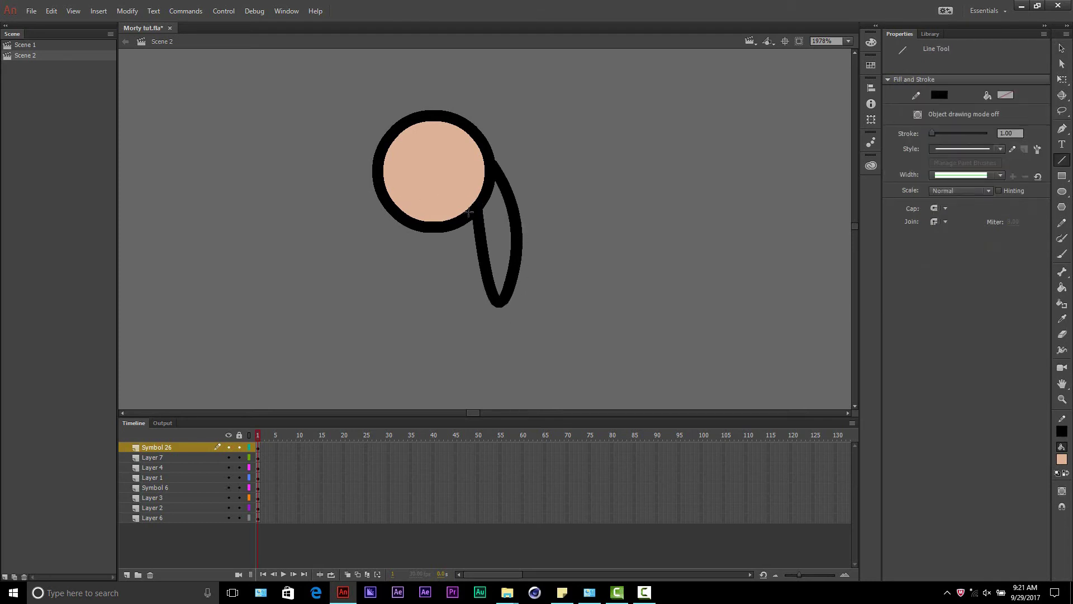
drag(474, 209, 492, 168)
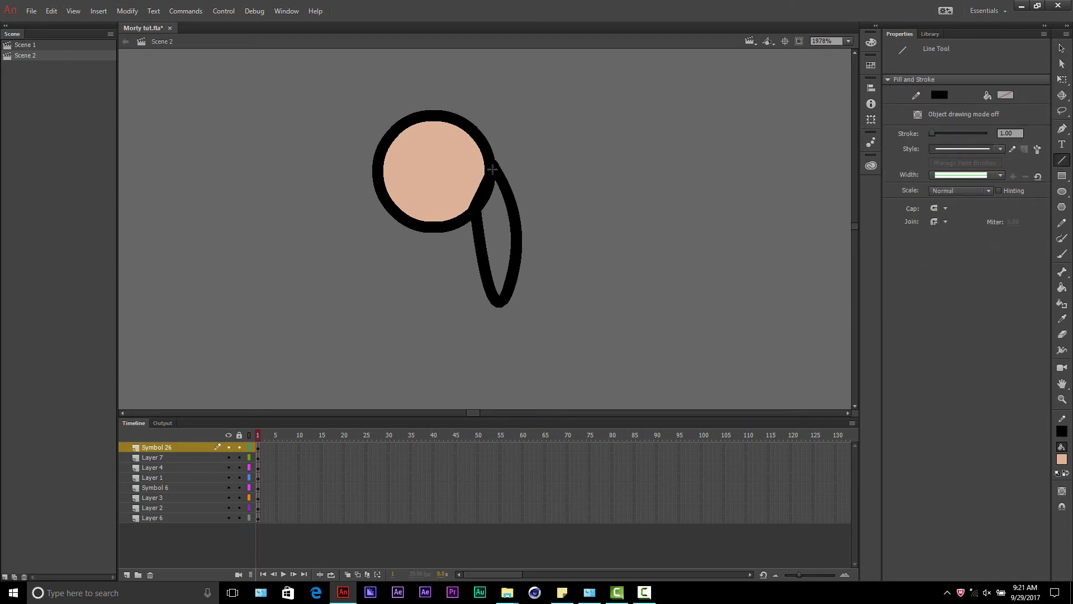
click(1062, 287)
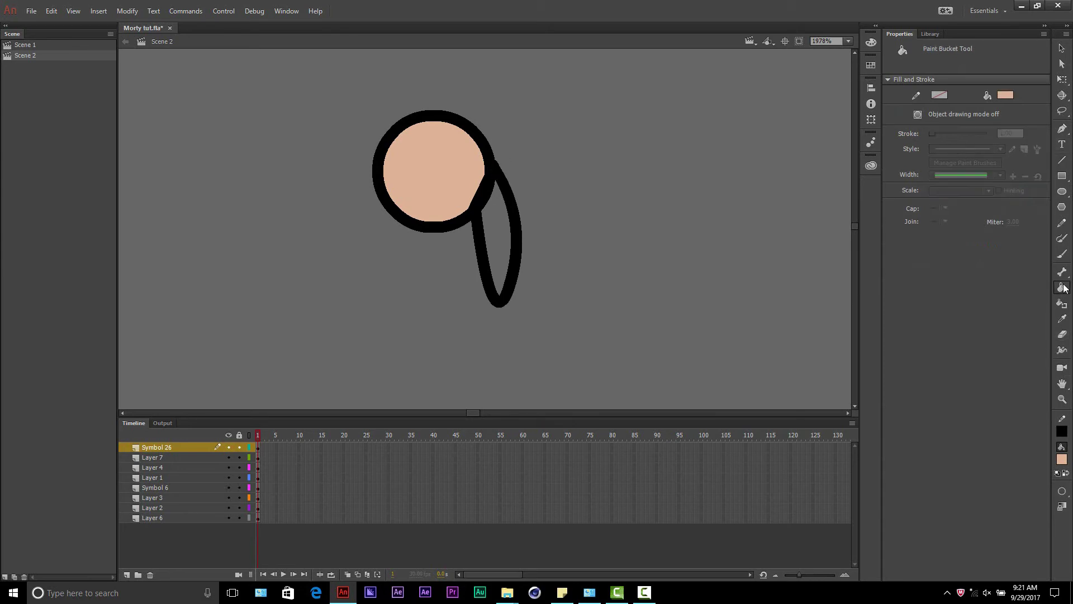
click(506, 246)
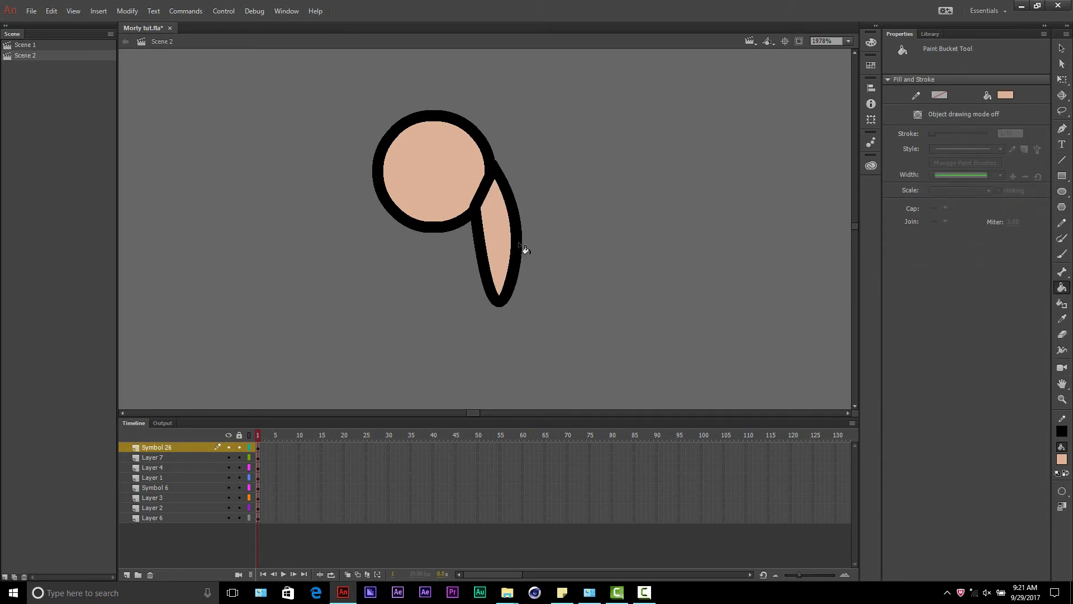
Step: Delete the first finger's closing line and reshape its outline so both ends blend into the hand circle's edge
click(1062, 49)
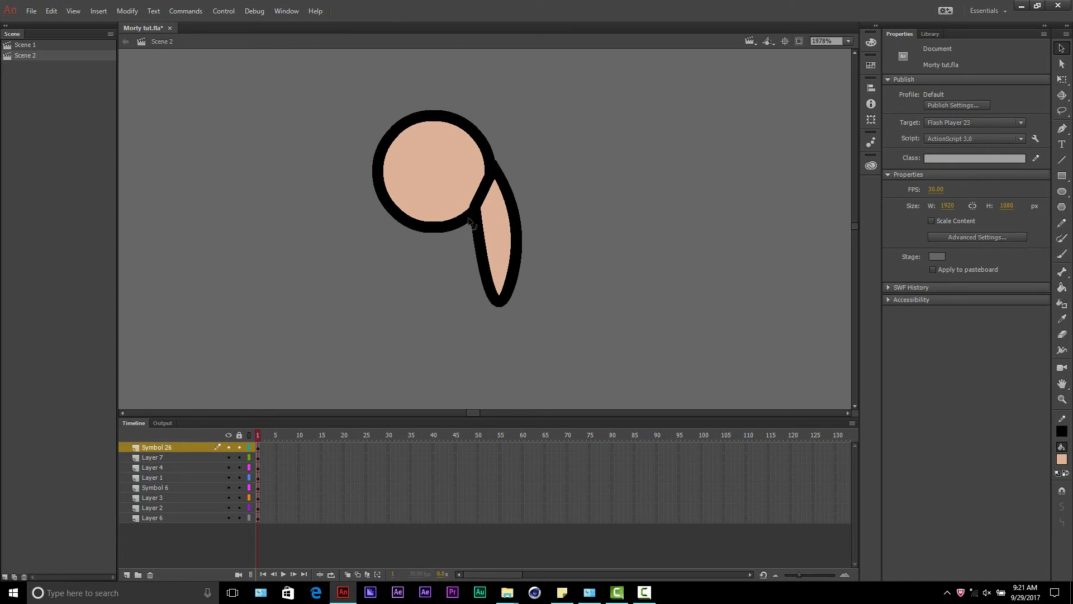
click(482, 197)
key(Delete)
drag(477, 208, 475, 205)
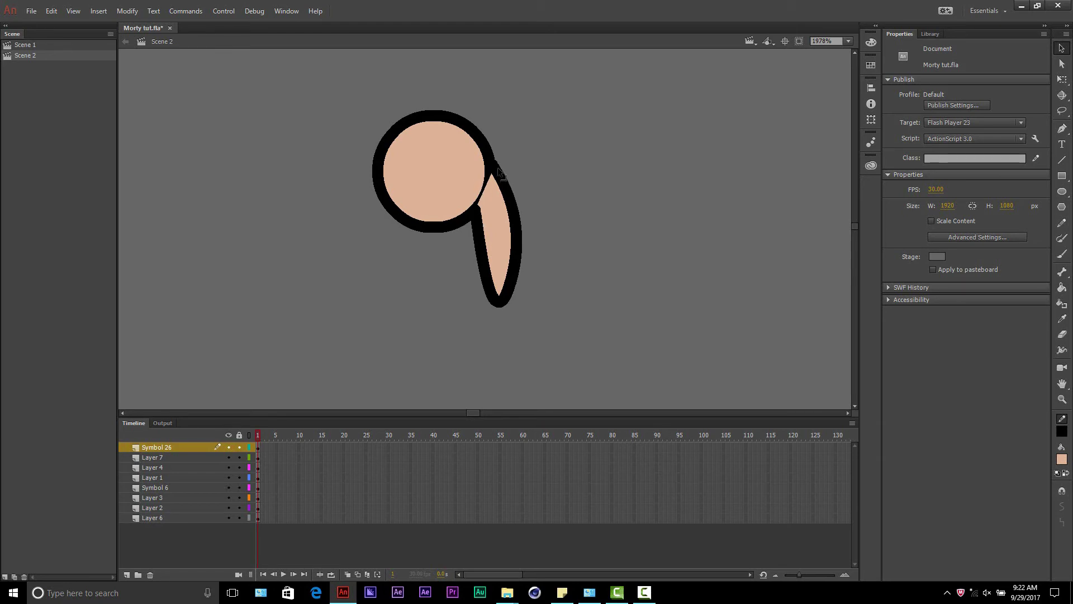
drag(496, 169, 489, 163)
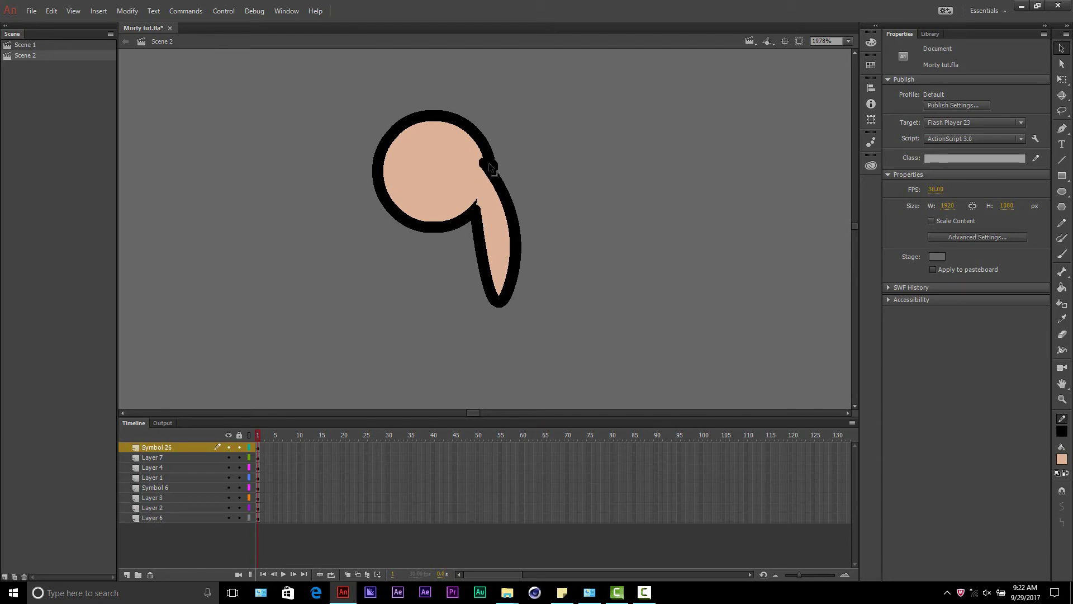
click(180, 447)
click(722, 272)
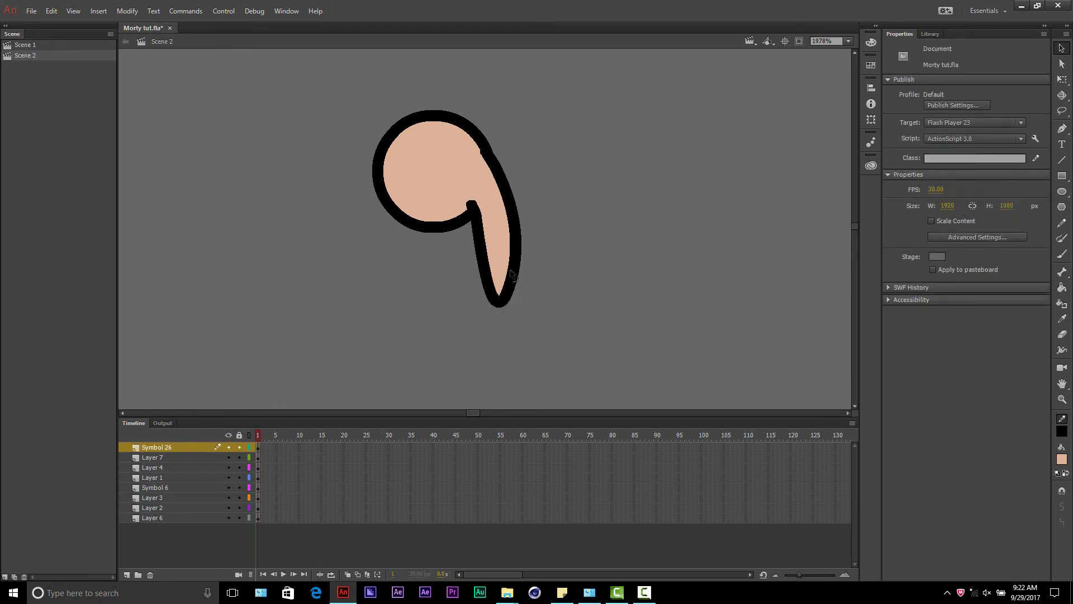
drag(484, 255, 473, 261)
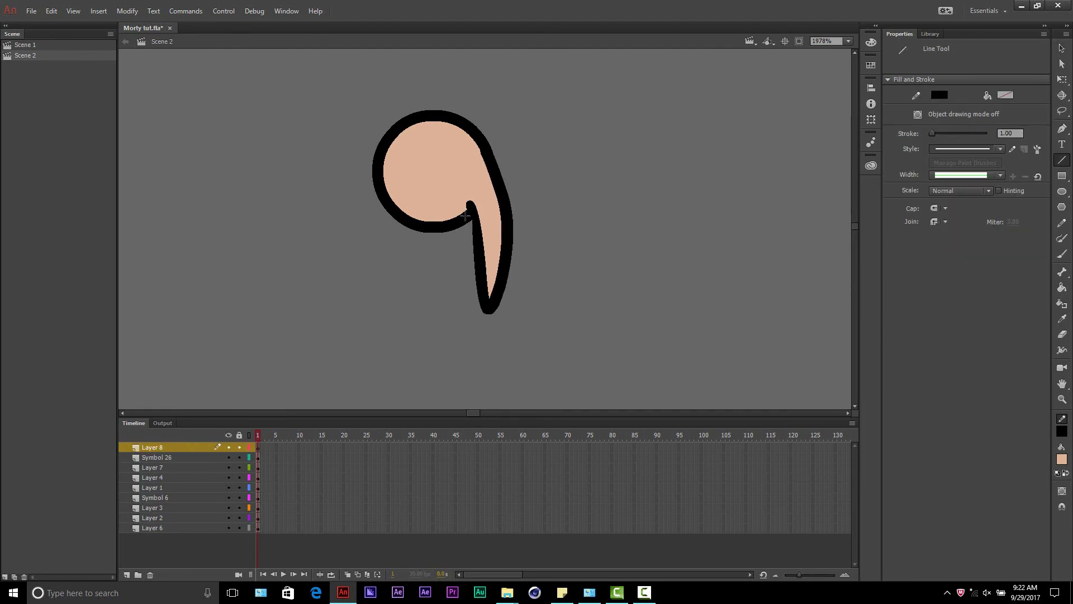
Step: Draw a closed second finger from lines on new Layer 8 under the hand circle and bend it into a narrow, rounded shape
mouse_move(468, 212)
mouse_down()
mouse_move(465, 314)
mouse_move(426, 305)
mouse_move(438, 227)
mouse_move(426, 226)
mouse_move(462, 215)
mouse_up()
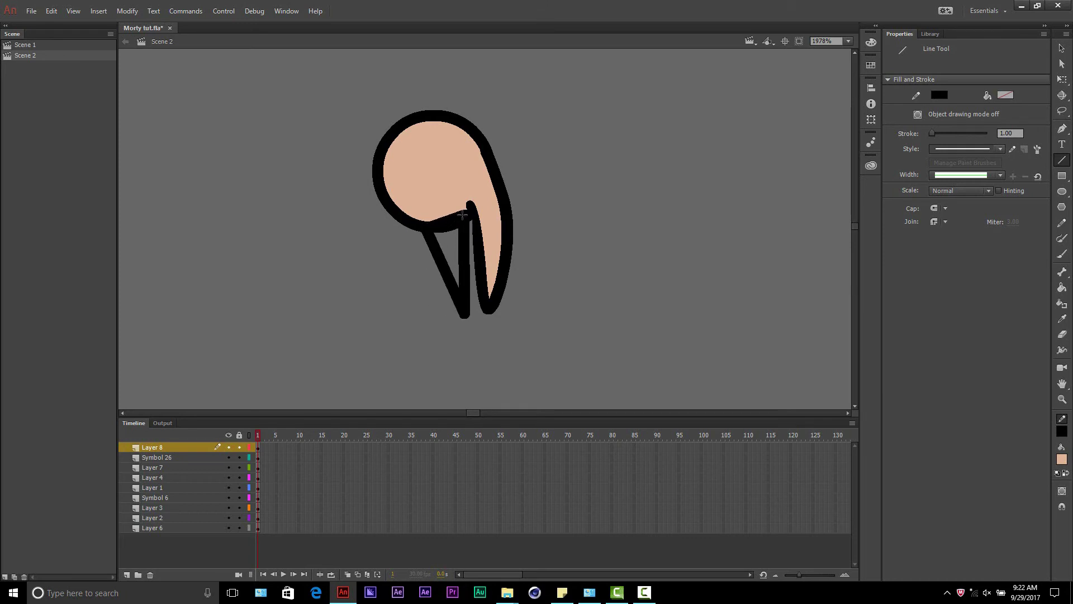
click(1066, 34)
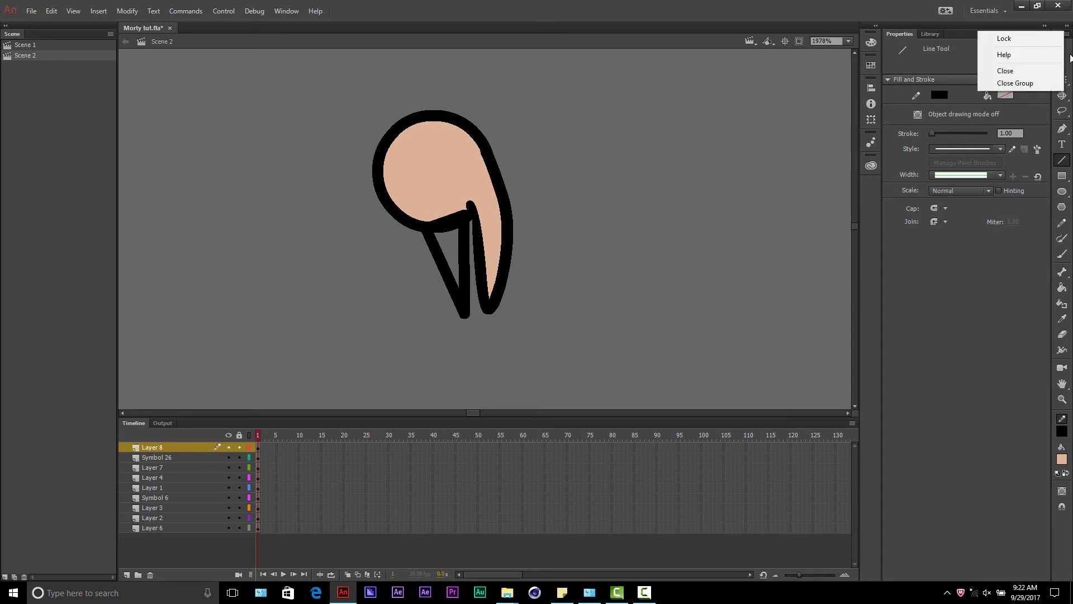
click(1064, 48)
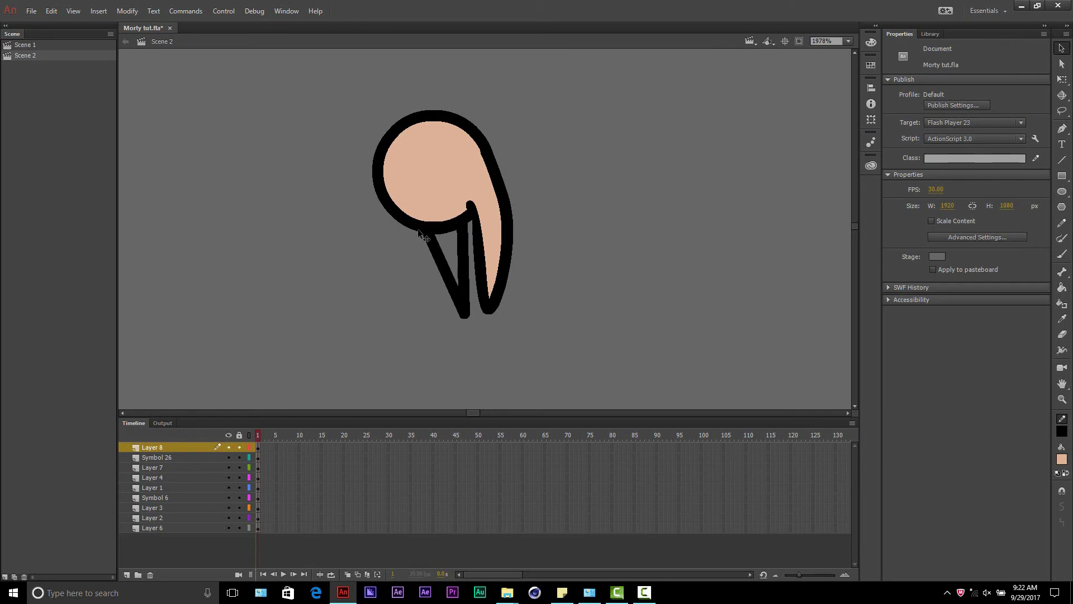
drag(424, 228, 425, 225)
drag(461, 314, 448, 320)
drag(460, 262, 430, 272)
drag(464, 226, 434, 226)
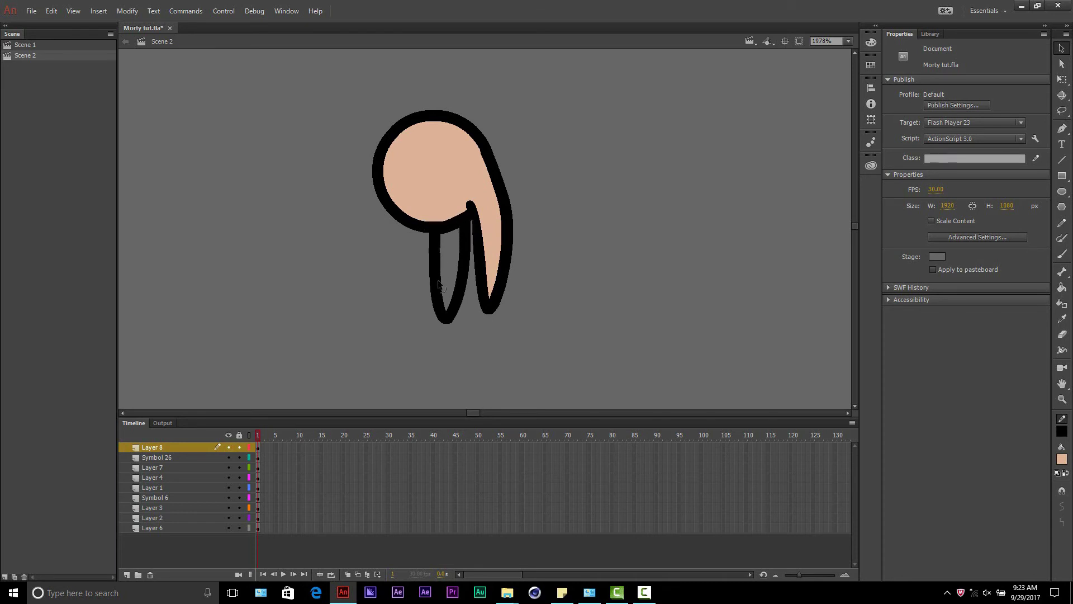
drag(449, 323, 445, 320)
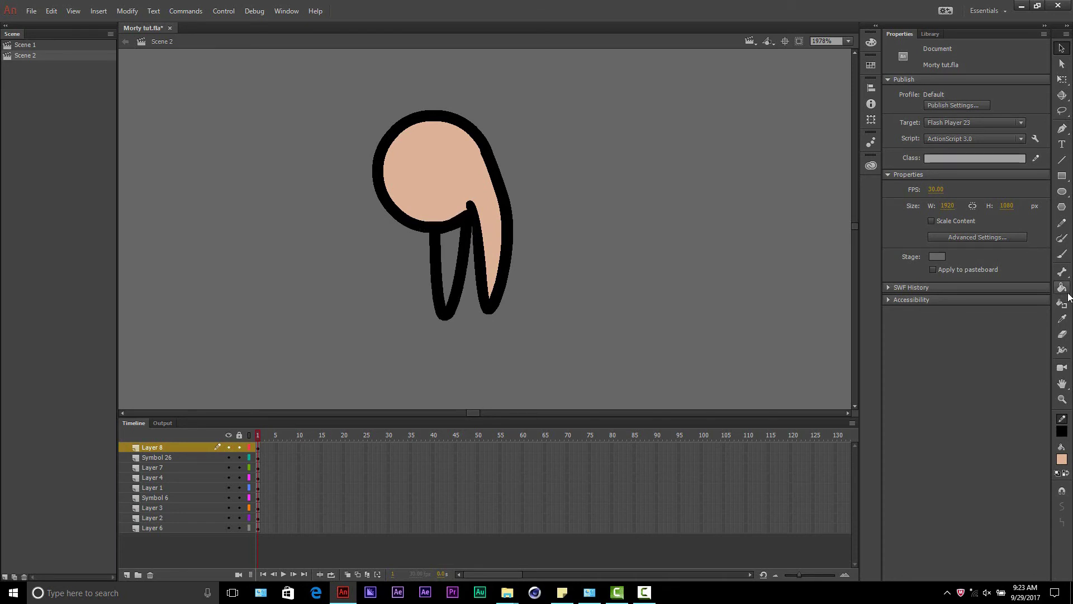
Step: Fill the second finger with the skin colour
key(k)
click(448, 251)
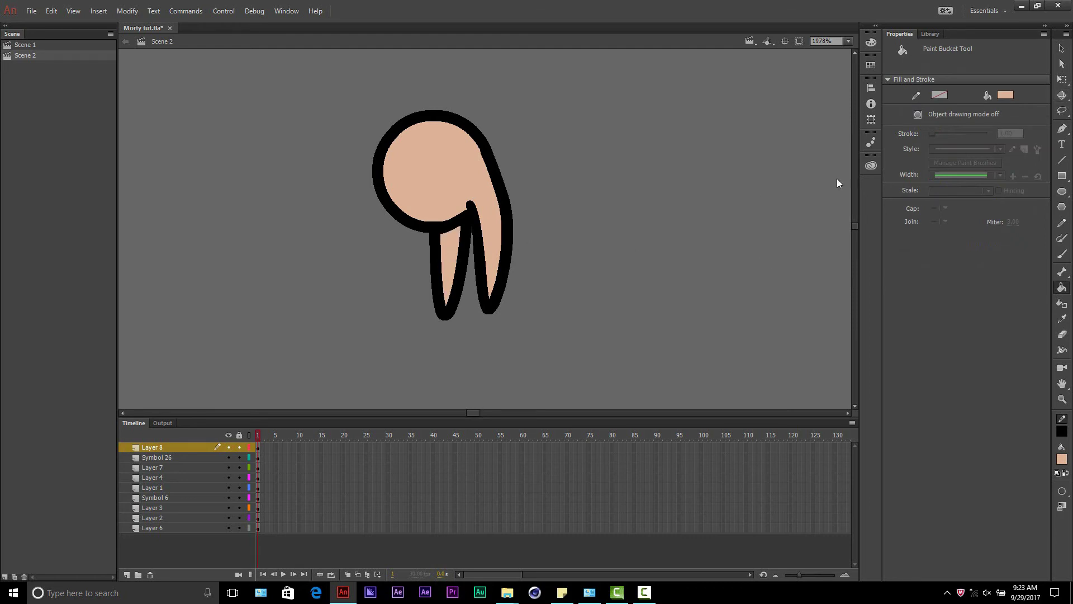
scroll(623, 130, down, 3)
scroll(532, 151, up, 4)
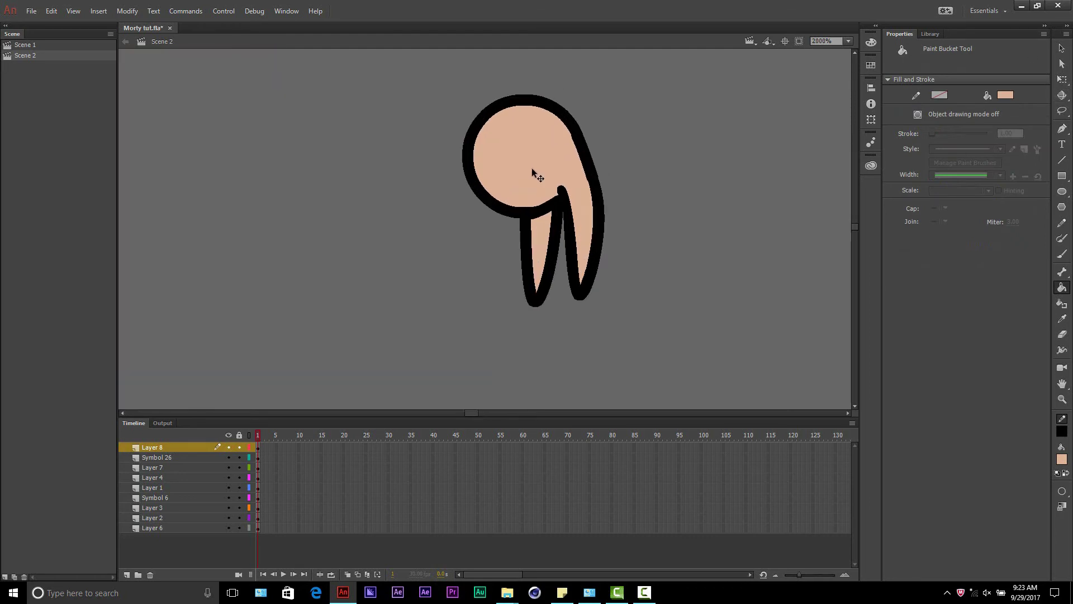
Step: Delete the second finger's closing top line and pull its upper ends onto the hand so the shapes blend together
click(1062, 51)
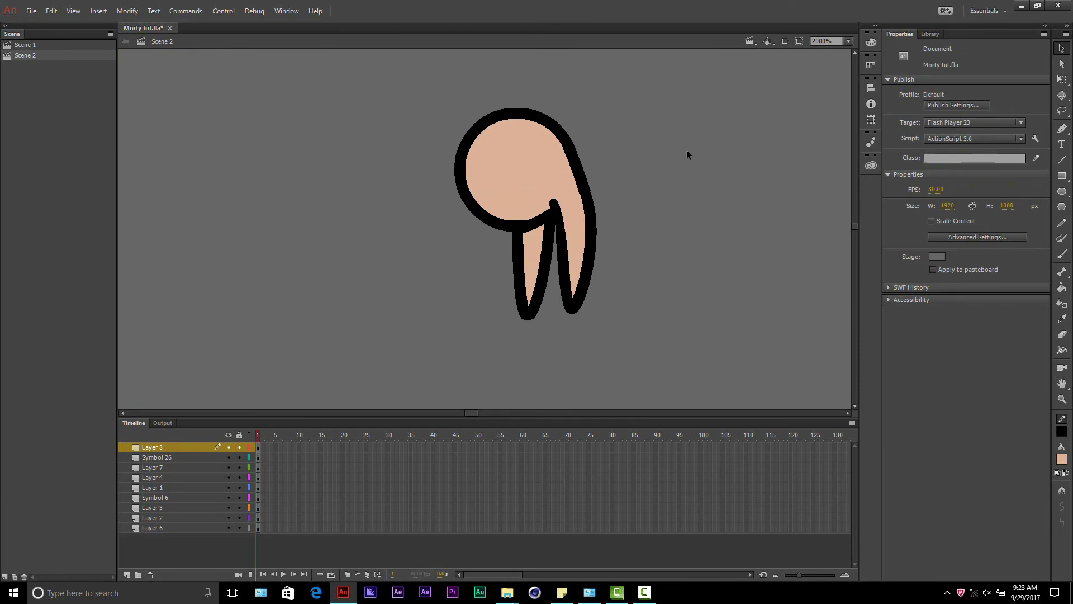
click(533, 230)
click(532, 227)
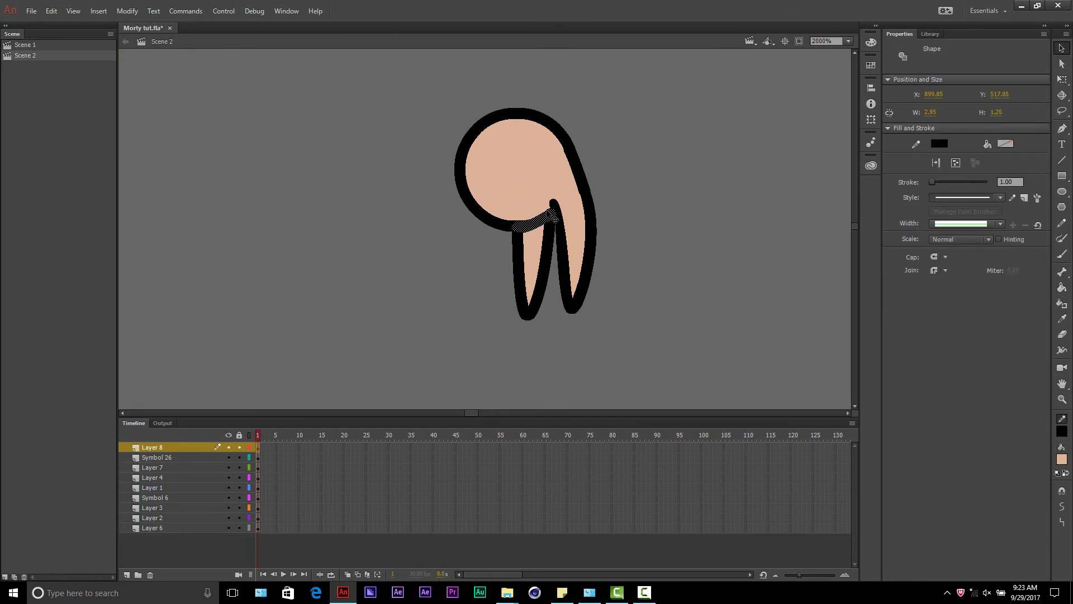
key(Delete)
mouse_move(554, 218)
mouse_down()
mouse_move(523, 233)
mouse_move(512, 213)
mouse_up()
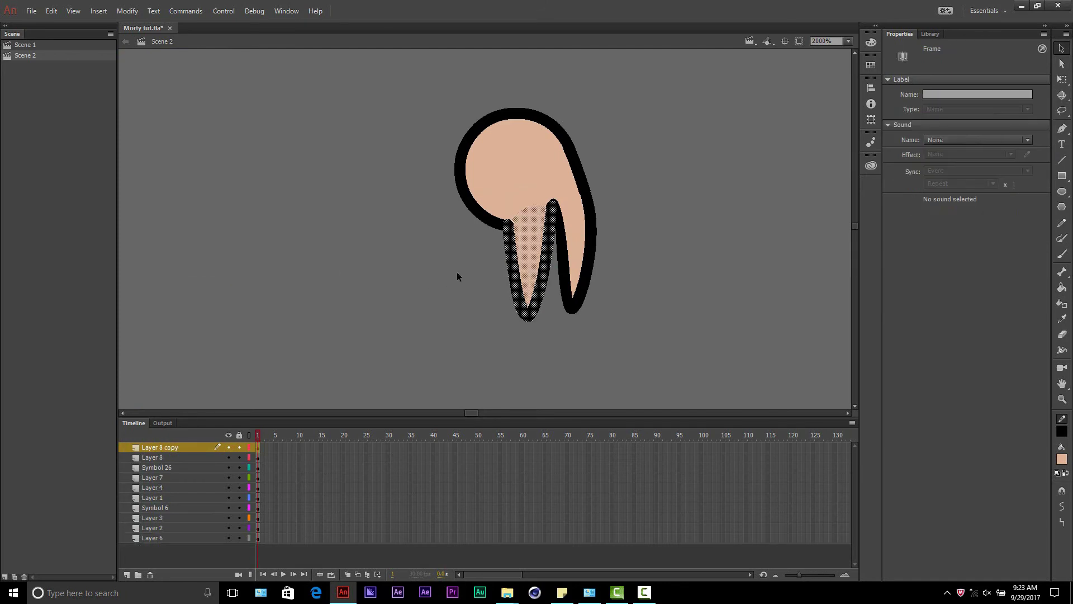
Step: Place the copied finger as the third finger, and duplicate its layer to make a fourth finger blended into the hand circle's outer edge
drag(535, 262, 481, 215)
click(447, 251)
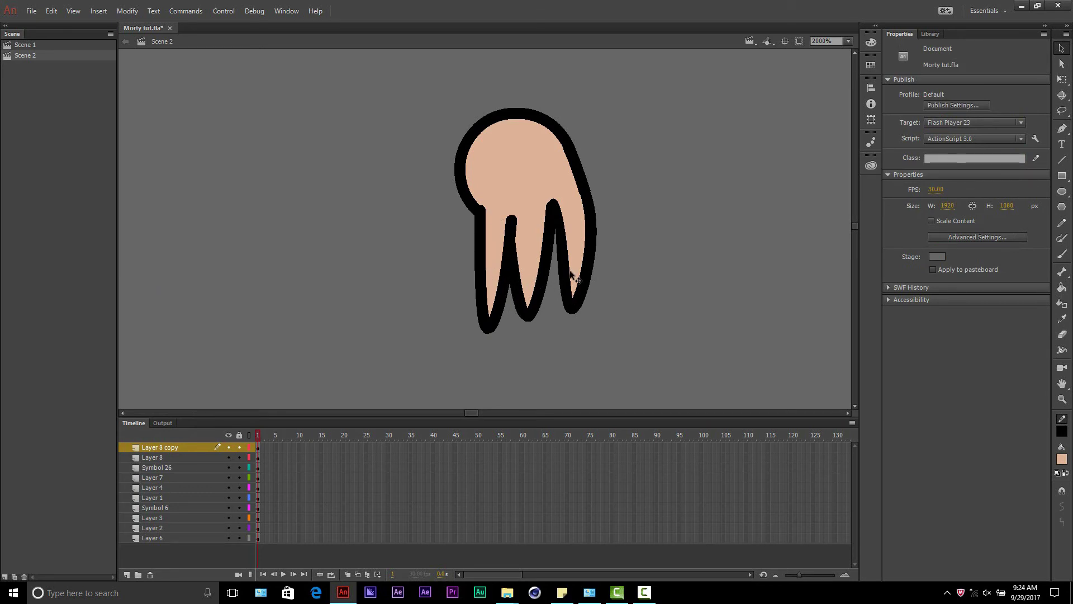
right_click(172, 448)
click(243, 286)
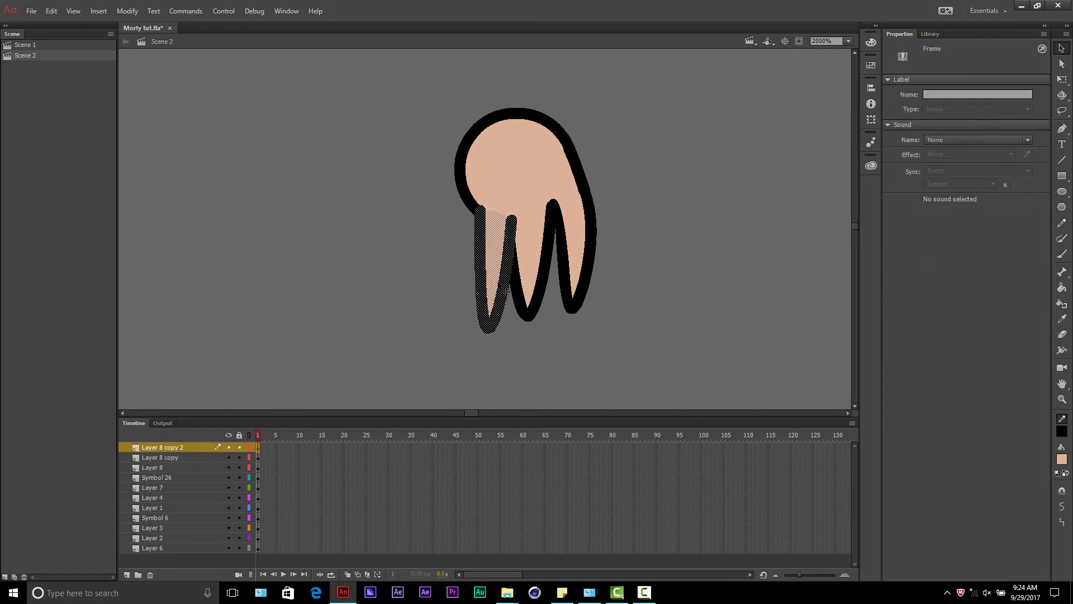
drag(496, 273, 461, 273)
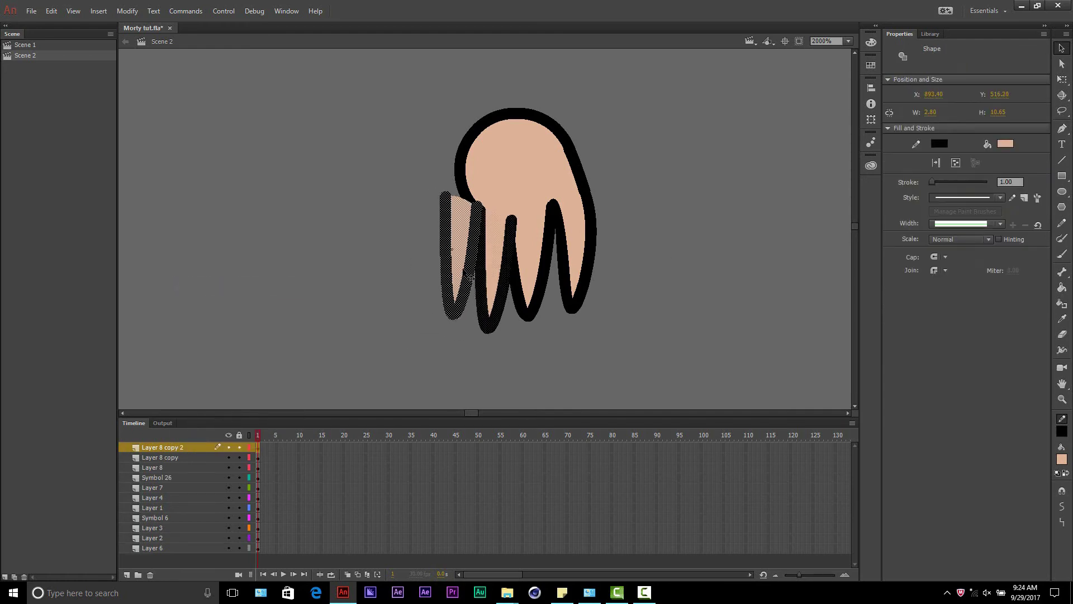
click(418, 258)
mouse_move(448, 200)
mouse_down()
mouse_move(452, 163)
mouse_move(479, 187)
mouse_up()
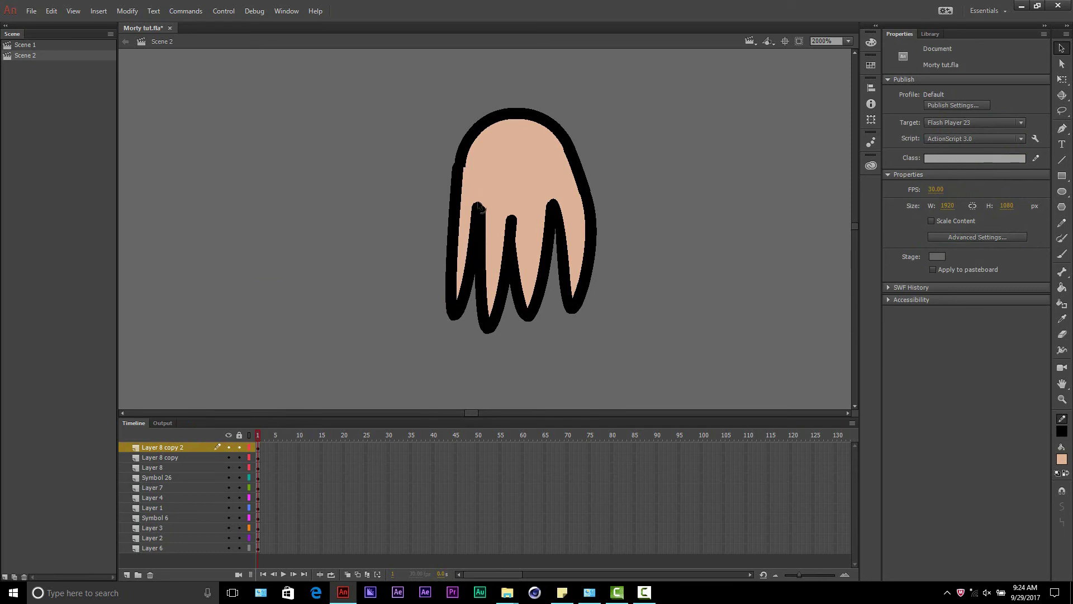
mouse_move(454, 250)
mouse_down()
mouse_move(438, 246)
mouse_move(461, 265)
mouse_move(441, 264)
mouse_move(451, 261)
mouse_up()
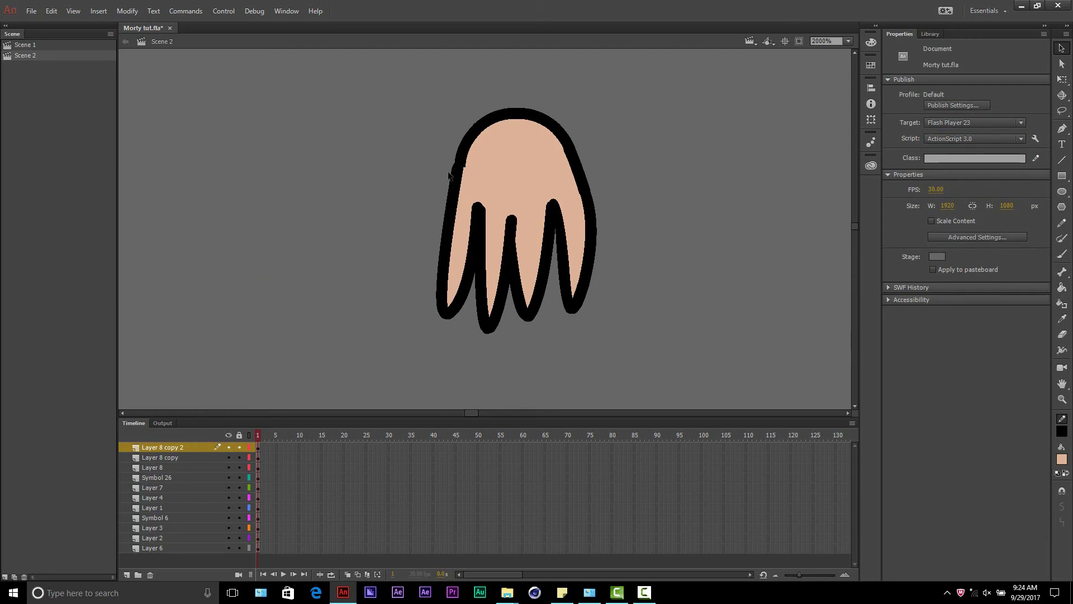
Step: Convert the fourth finger and the third finger each into its own movie clip symbol with the default name
right_click(496, 256)
click(587, 525)
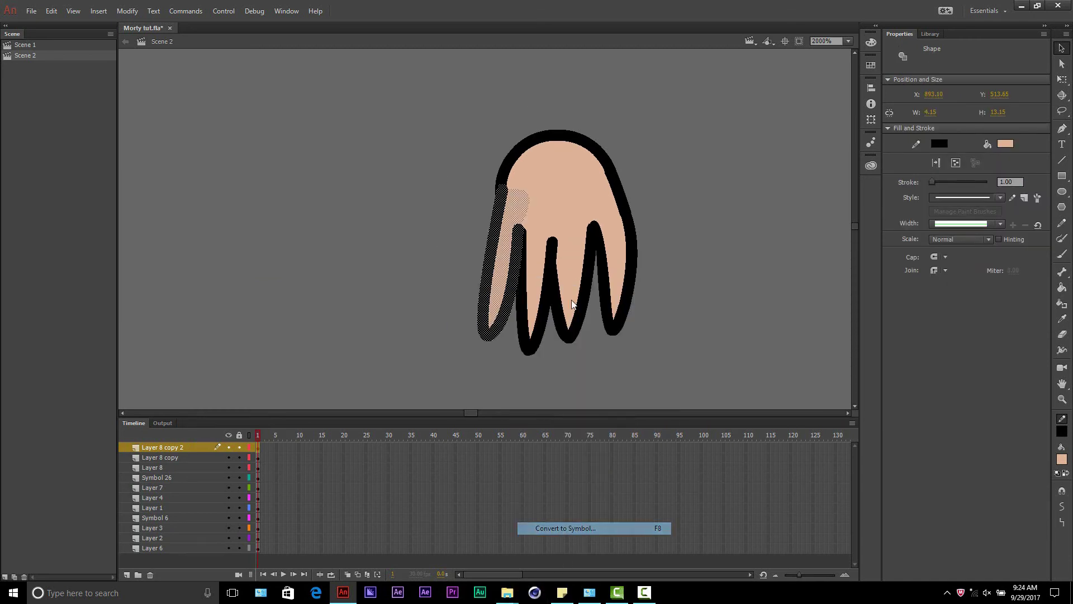
click(597, 141)
click(198, 459)
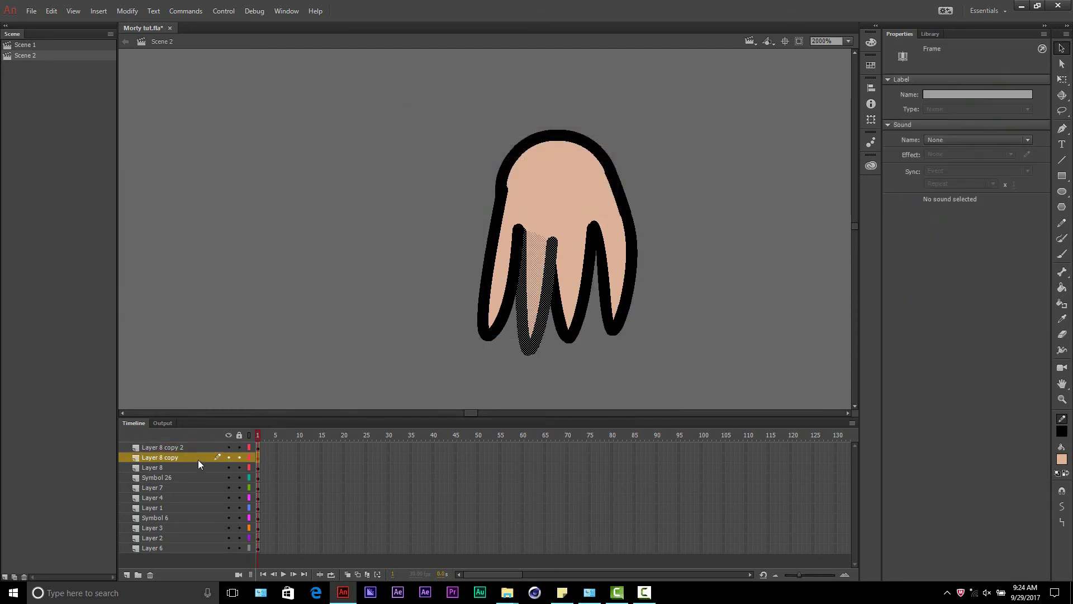
right_click(198, 460)
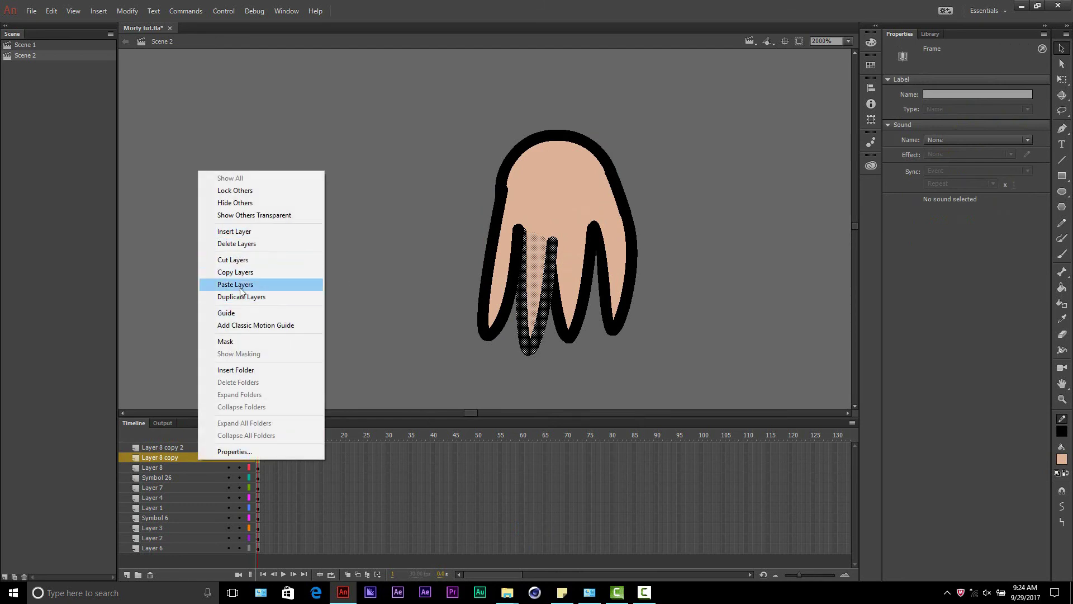
right_click(519, 311)
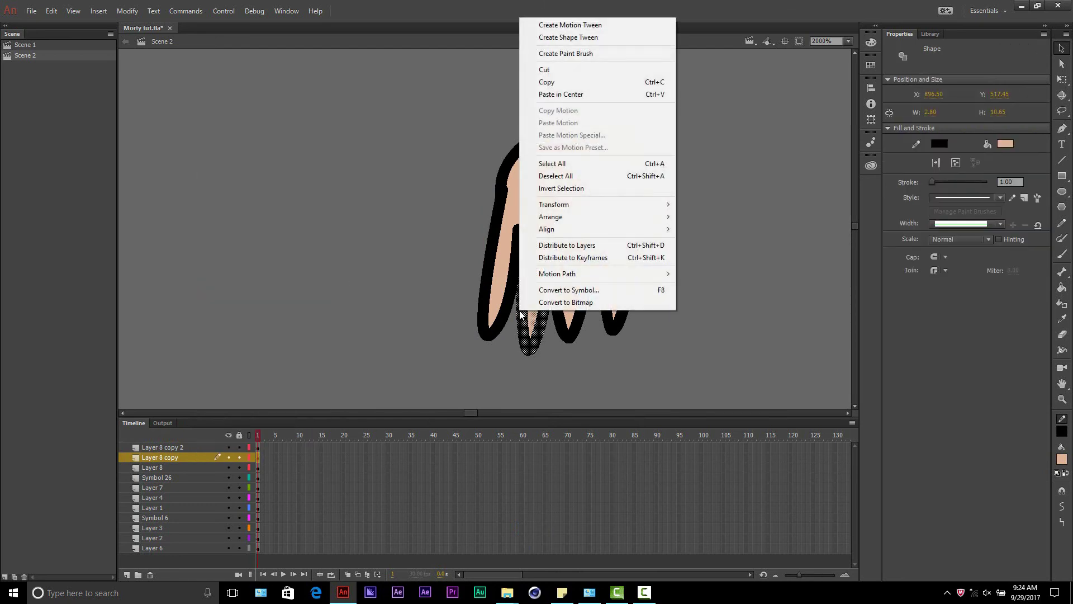
click(565, 285)
click(601, 141)
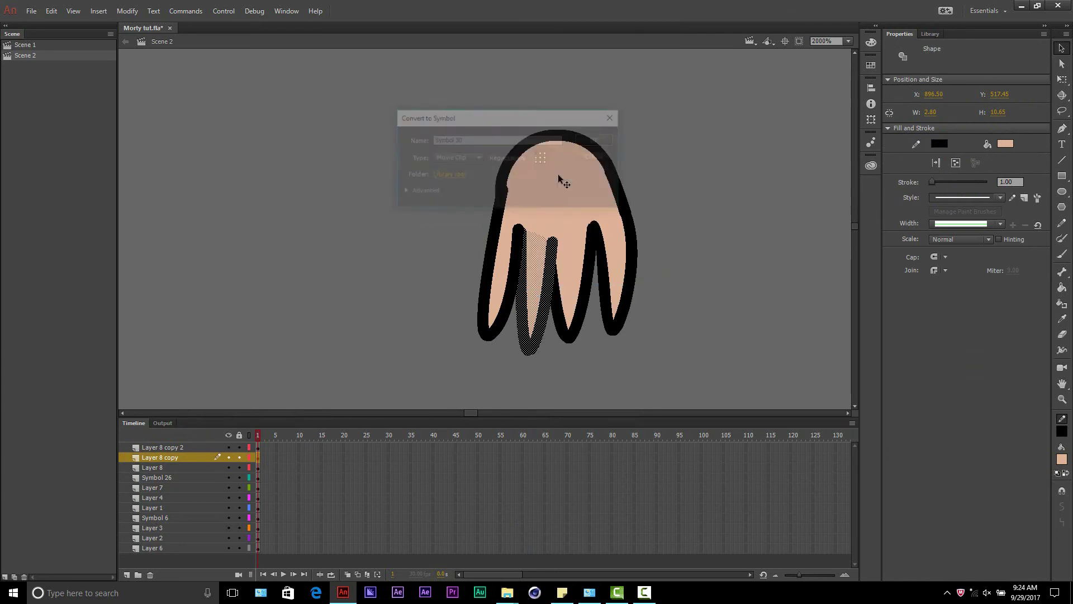
Step: Convert the second finger and the first finger each into its own movie clip symbol with the default name
click(176, 471)
right_click(560, 294)
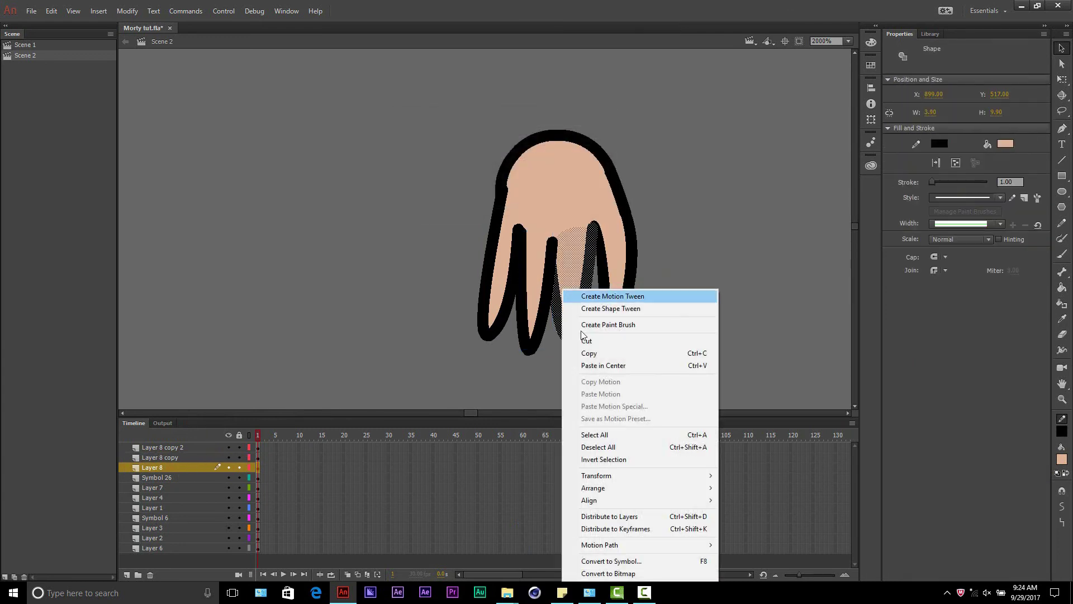
click(602, 561)
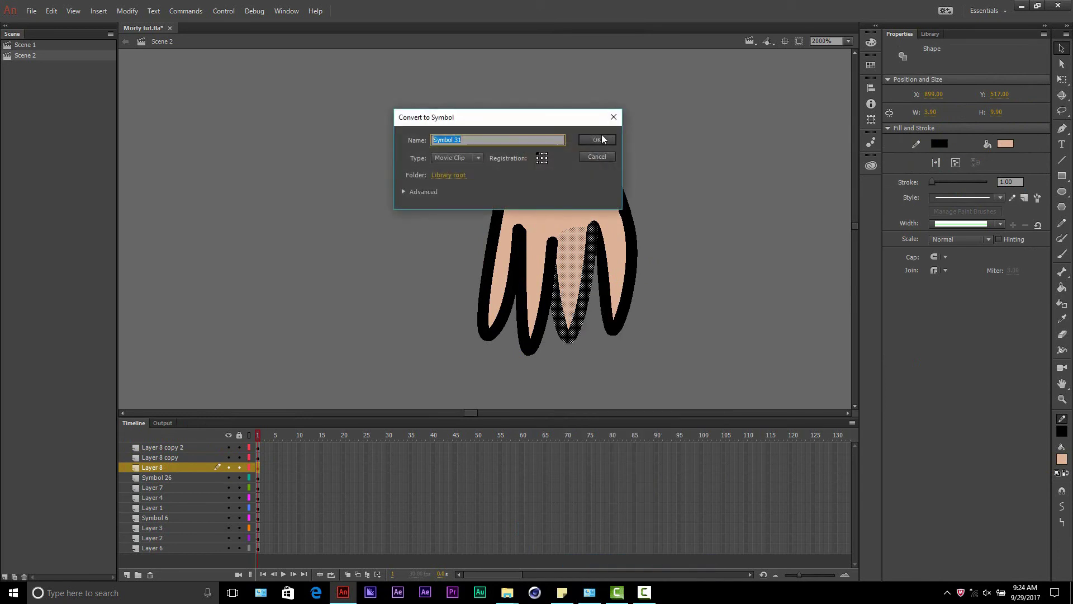
click(599, 141)
click(176, 478)
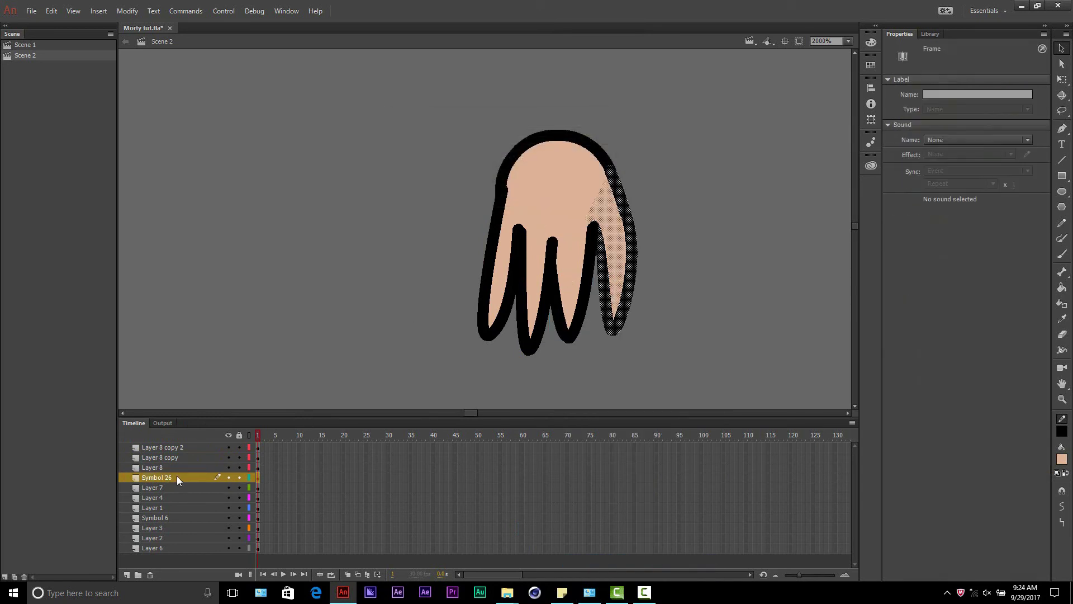
right_click(623, 246)
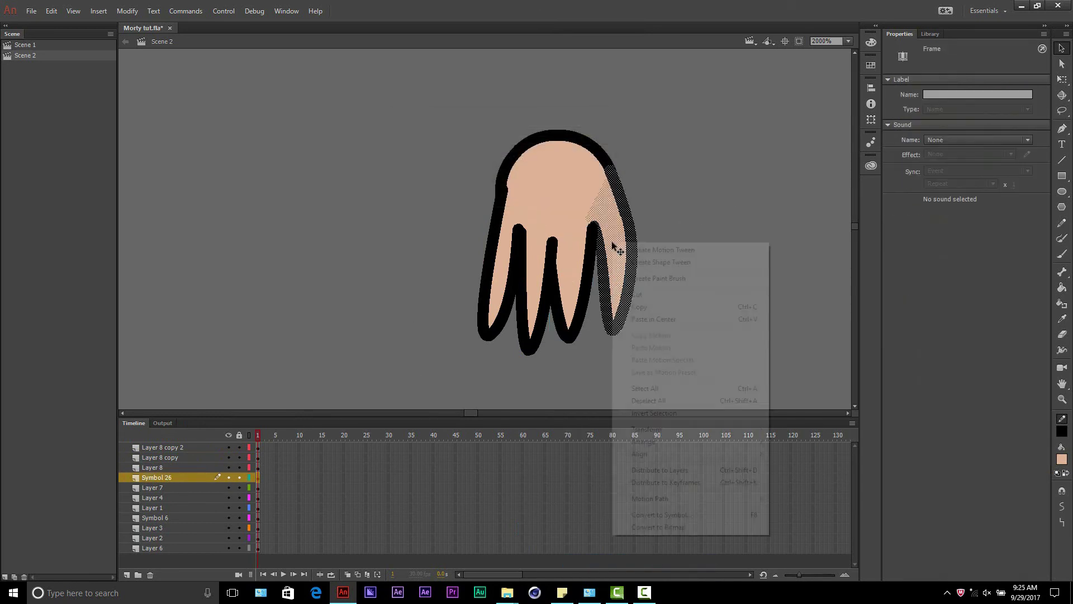
click(664, 514)
click(599, 141)
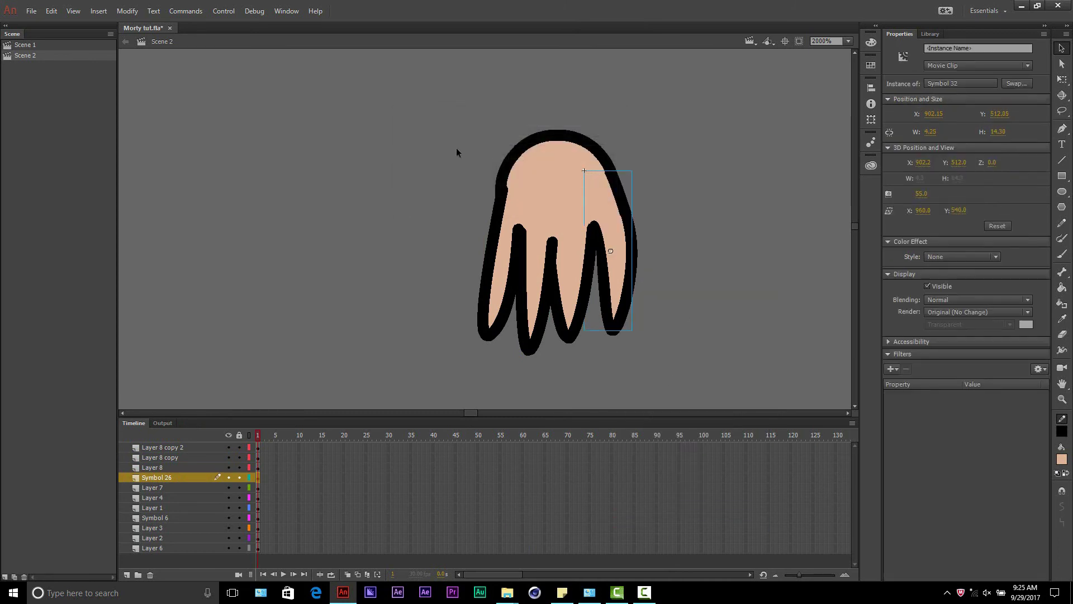
Step: Select the palm and all four fingers and convert them together into a single hand movie clip symbol
drag(553, 246, 738, 413)
scroll(643, 258, down, 8)
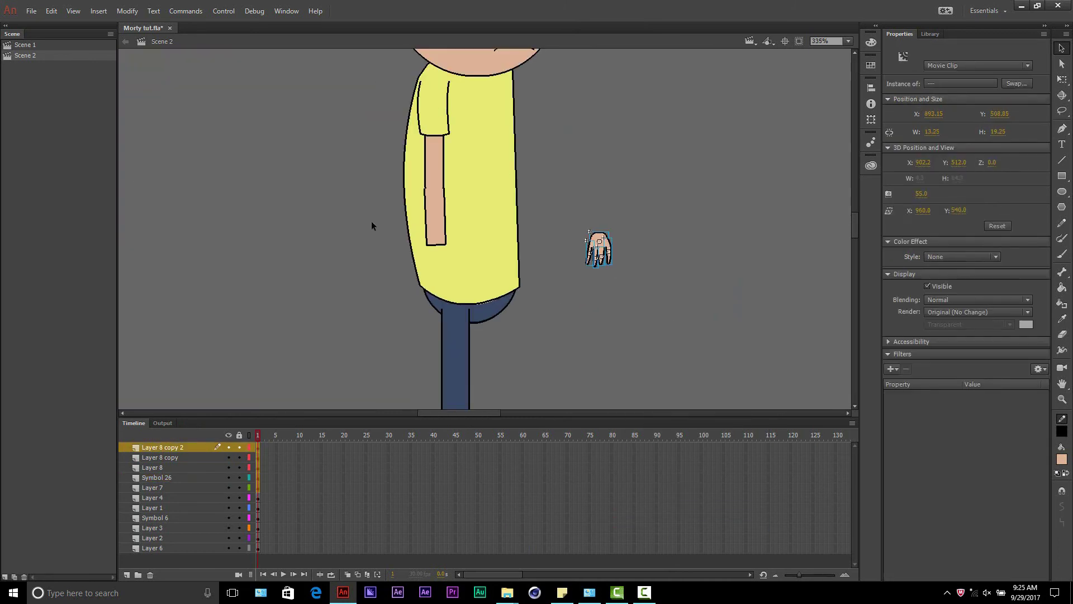
scroll(494, 237, up, 2)
scroll(613, 260, up, 1)
right_click(681, 256)
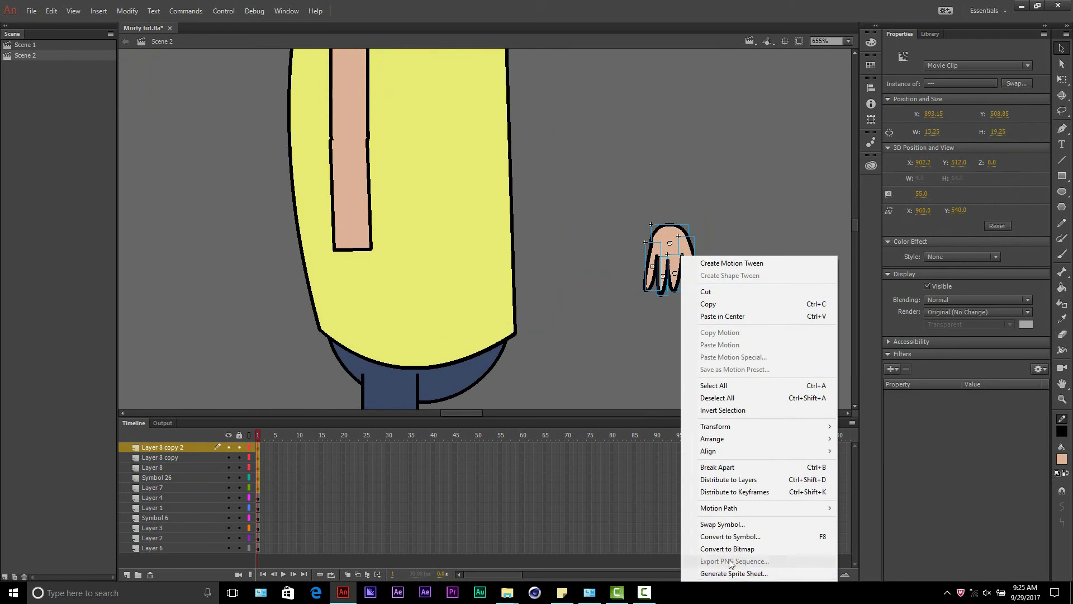
click(737, 535)
click(596, 139)
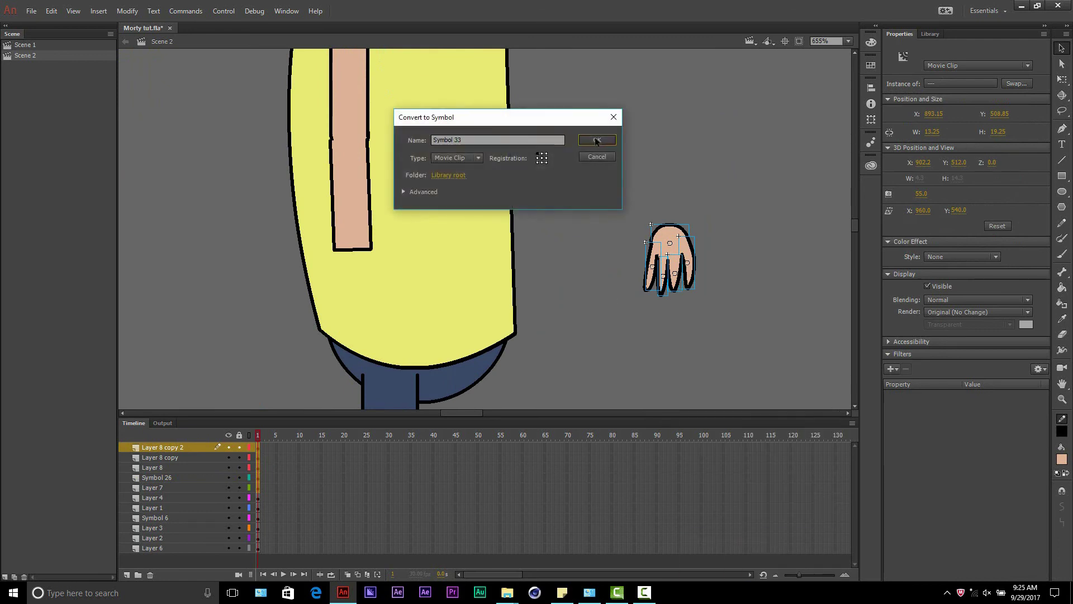
Step: Place the hand at the end of the forearm and move its layer, Layer 8 copy 2, directly below Layer 4
drag(690, 273, 373, 270)
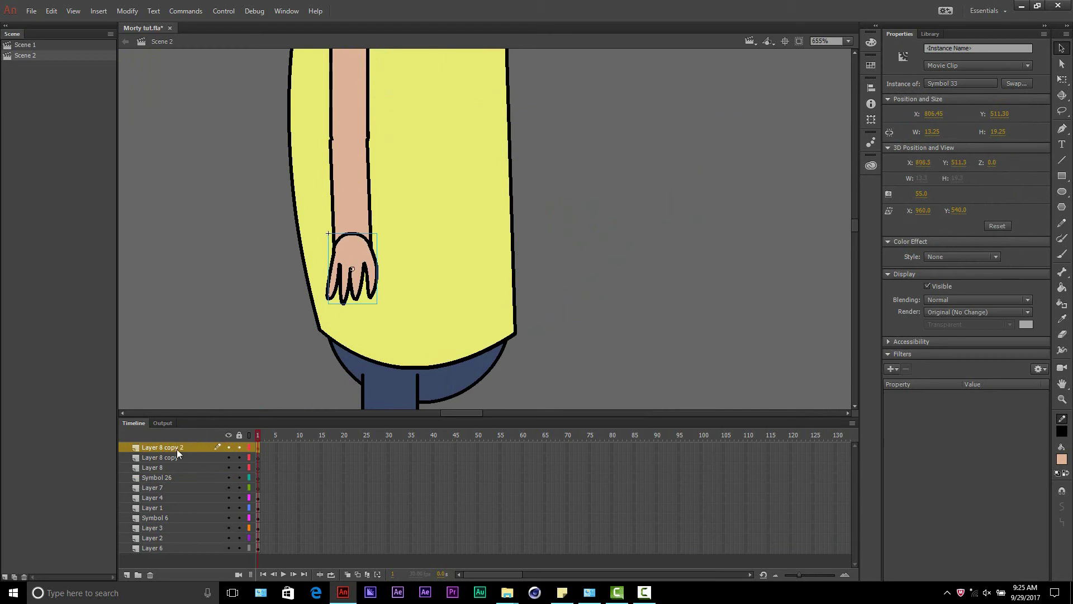
drag(177, 448, 179, 496)
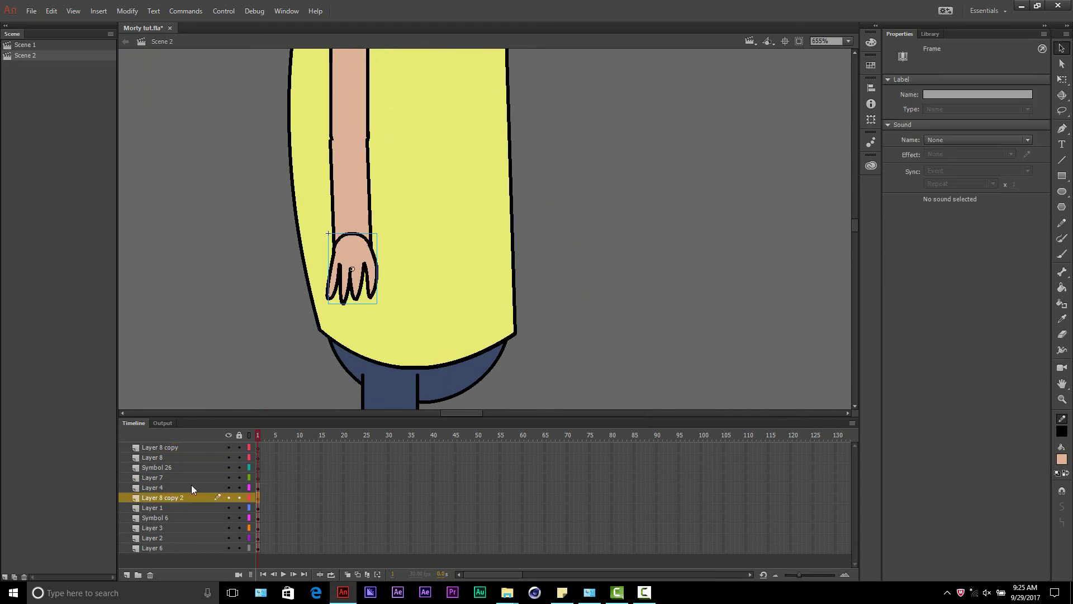
click(650, 264)
scroll(589, 263, down, 2)
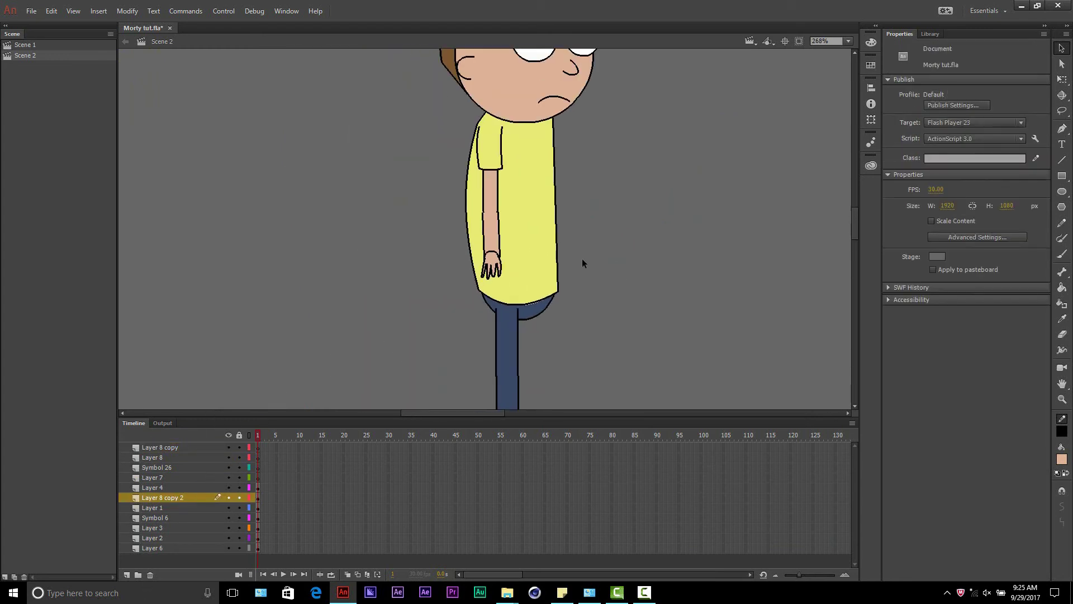
scroll(562, 301, up, 1)
scroll(559, 296, down, 1)
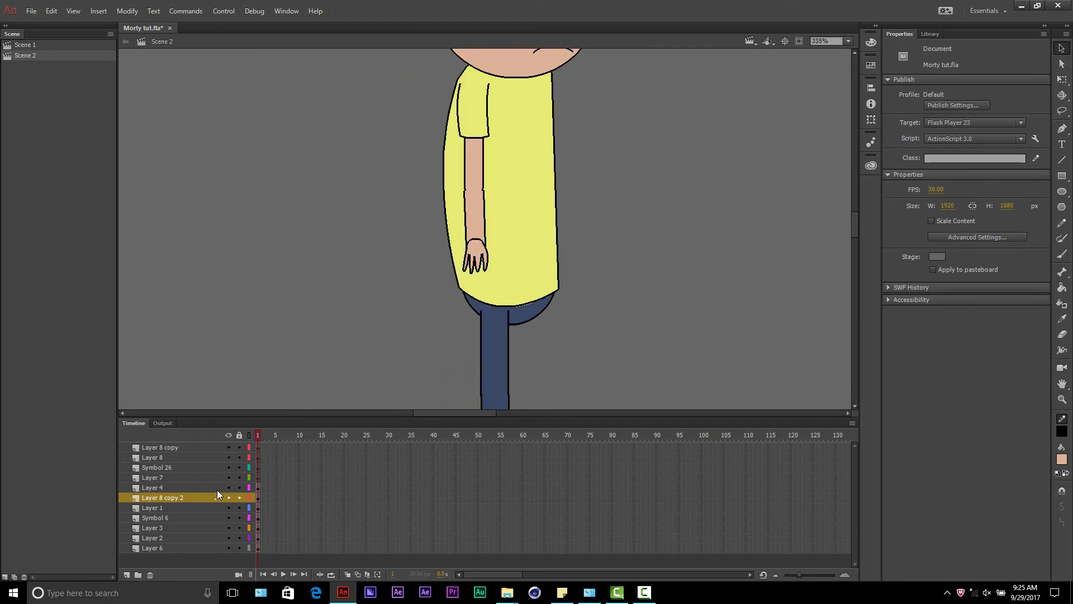
Step: Move the complete arm with its hand off the torso to the character's left, and paste a copy of it on the torso's opposite side
click(471, 128)
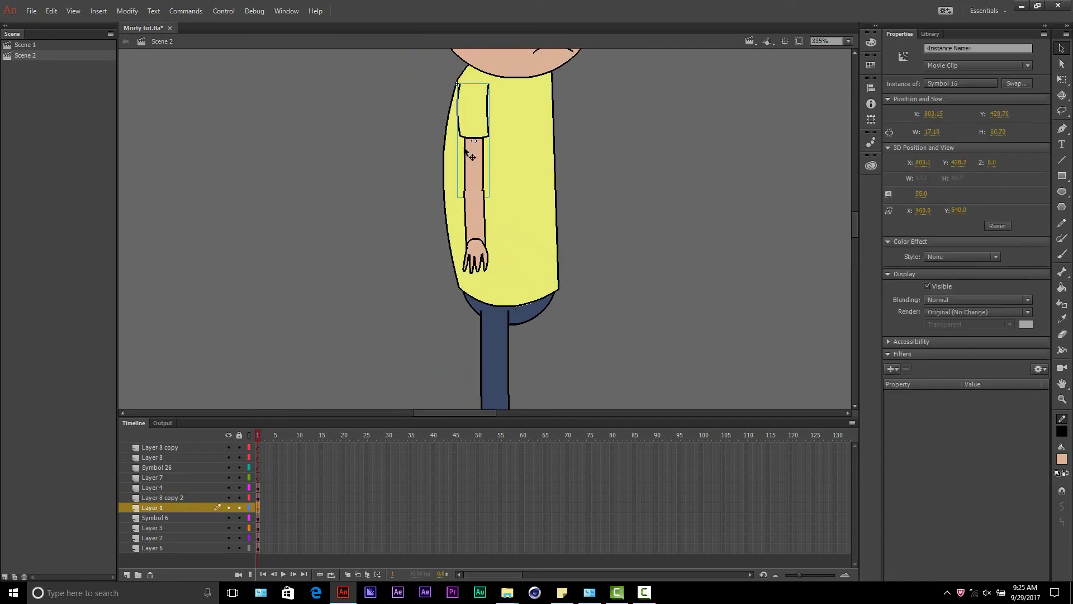
click(479, 256)
drag(475, 149, 378, 156)
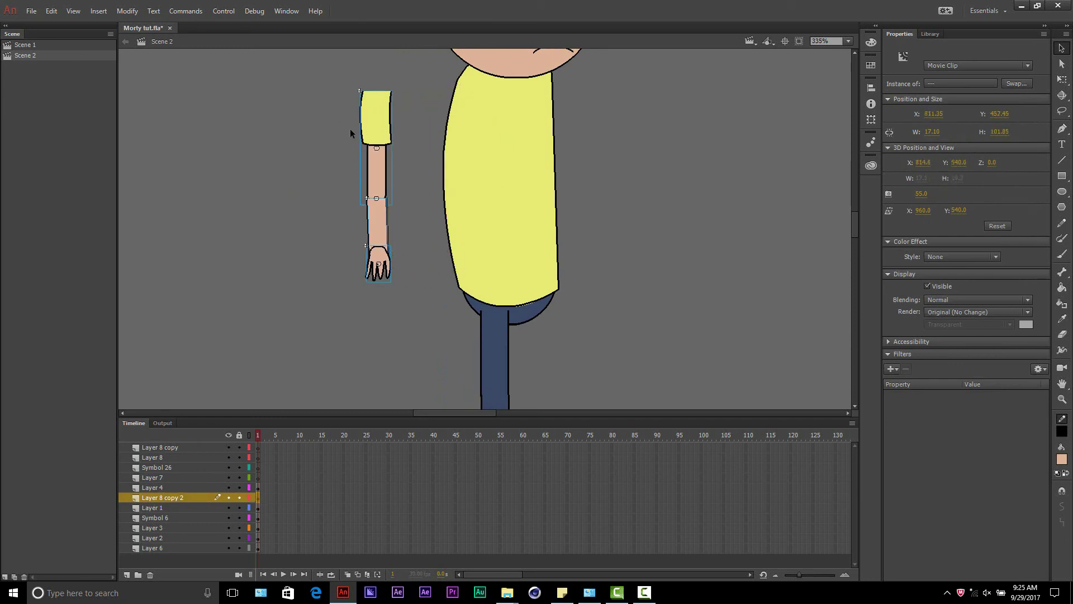
key(ctrl+v)
drag(492, 193, 666, 133)
Step: Duplicate the leg with its shoe and spread the two legs apart, one to each side beneath the hips
scroll(505, 305, down, 3)
scroll(505, 306, down, 3)
click(492, 246)
key(ctrl+c)
key(ctrl+v)
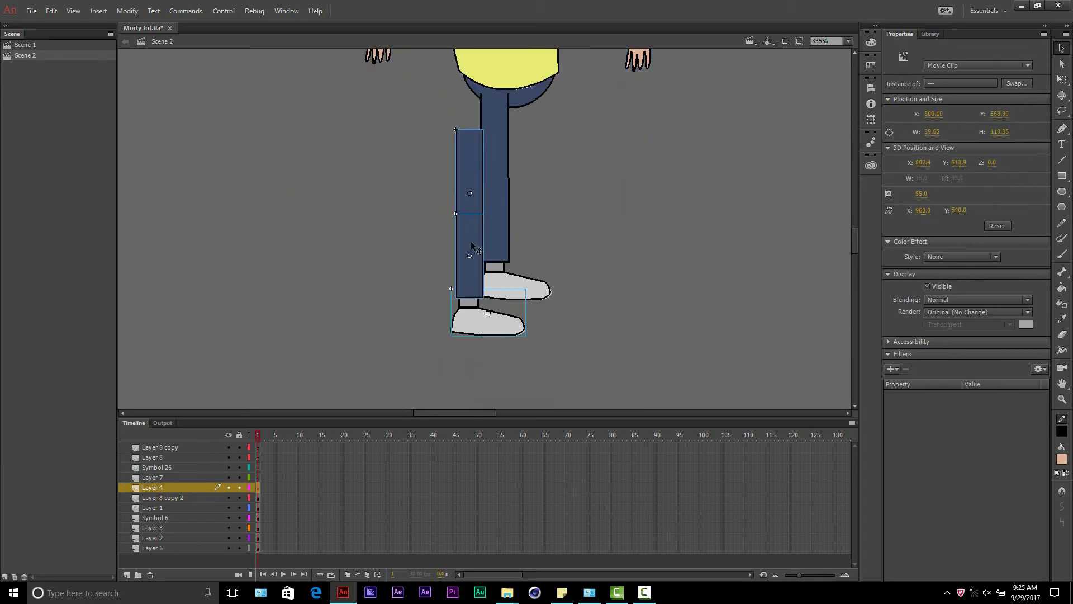
drag(478, 246, 569, 212)
mouse_move(456, 166)
mouse_down()
mouse_move(550, 311)
mouse_move(430, 187)
mouse_up()
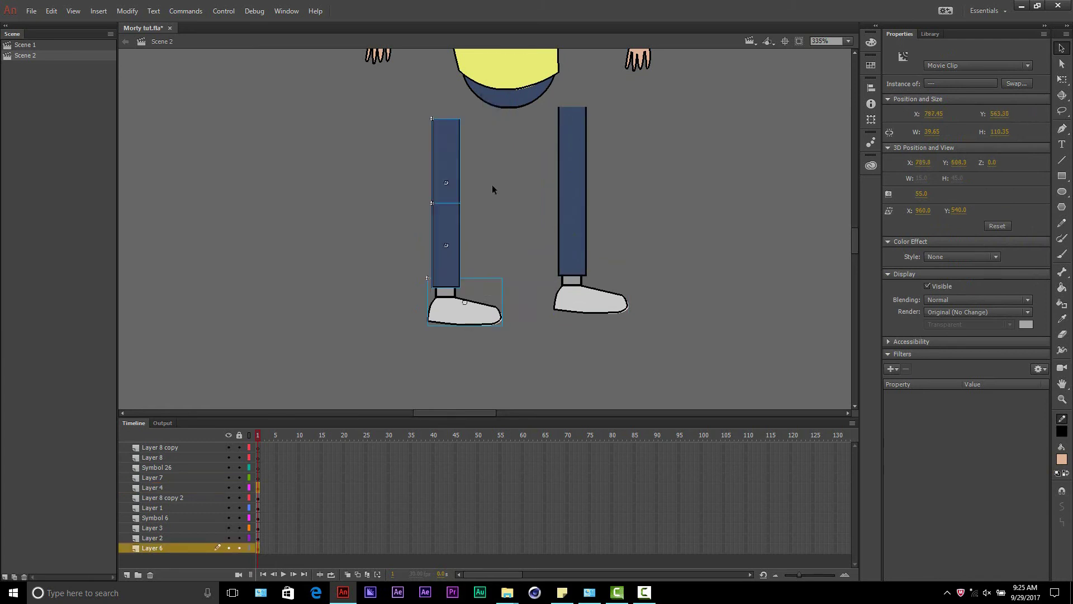
Step: Move both legs farther down and outward, leaving a clear gap between them and the hips
scroll(581, 180, up, 3)
scroll(399, 272, down, 3)
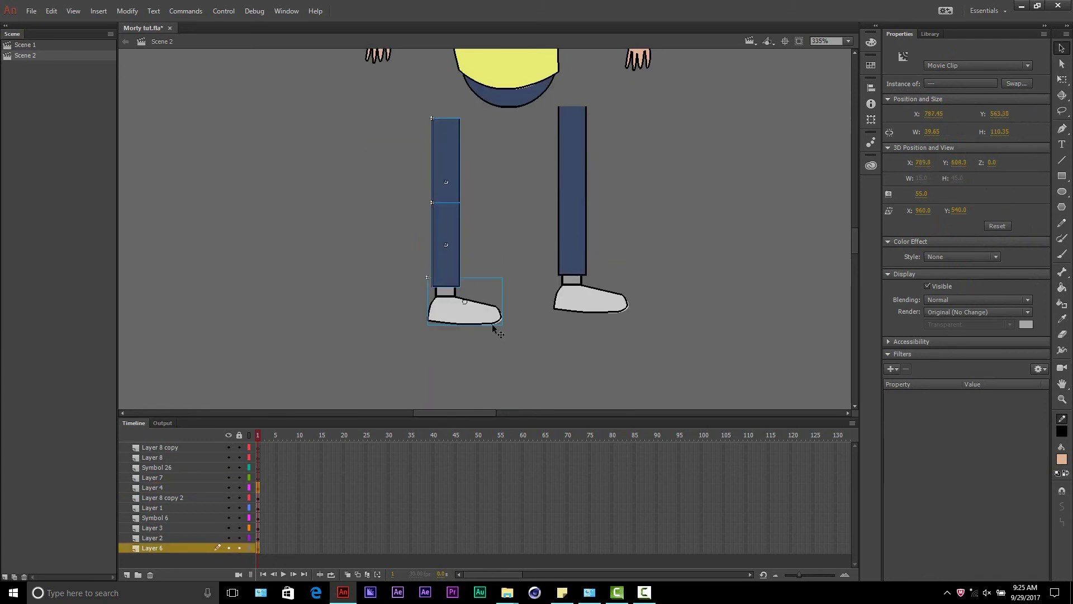
drag(391, 166, 475, 337)
drag(433, 172, 422, 234)
drag(530, 166, 634, 341)
drag(568, 156, 595, 236)
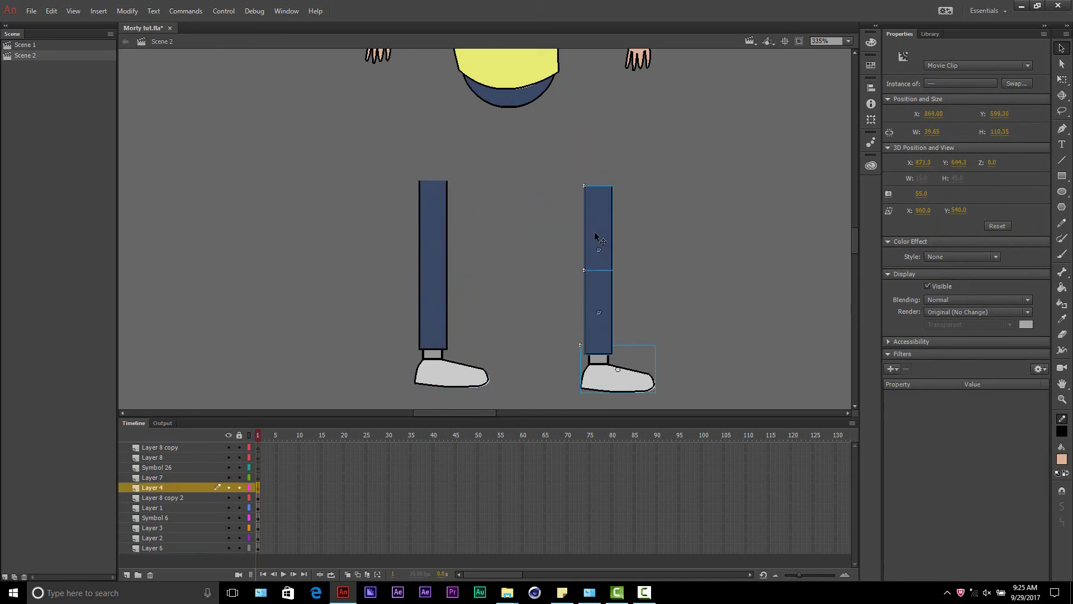
Step: Move the head up clear of the torso and shift the yellow shirt body upward to separate the parts
scroll(595, 232, up, 6)
scroll(574, 214, down, 3)
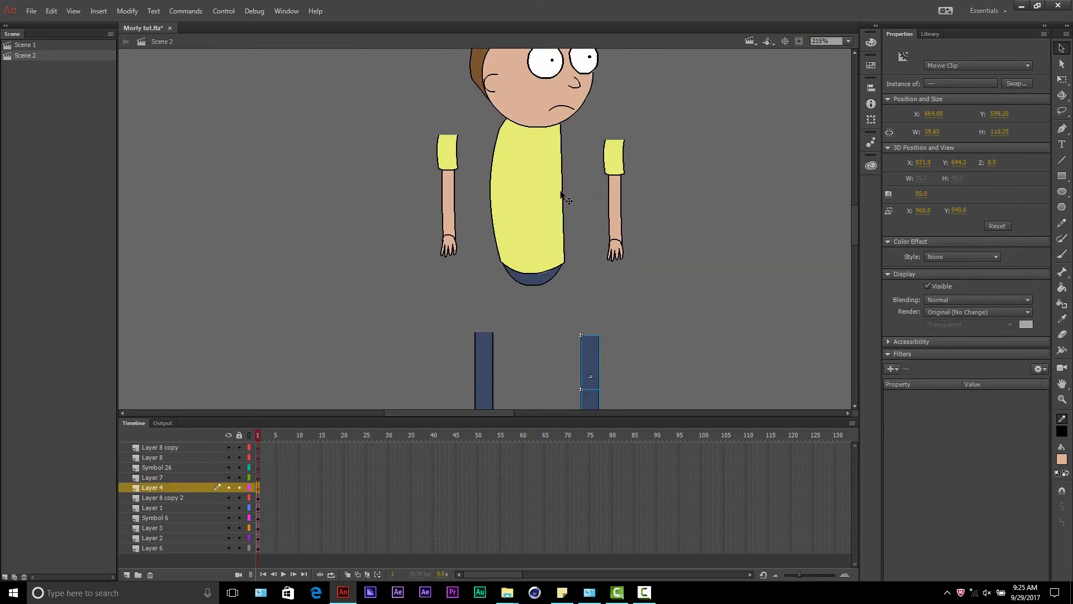
scroll(564, 196, down, 2)
drag(556, 121, 559, 70)
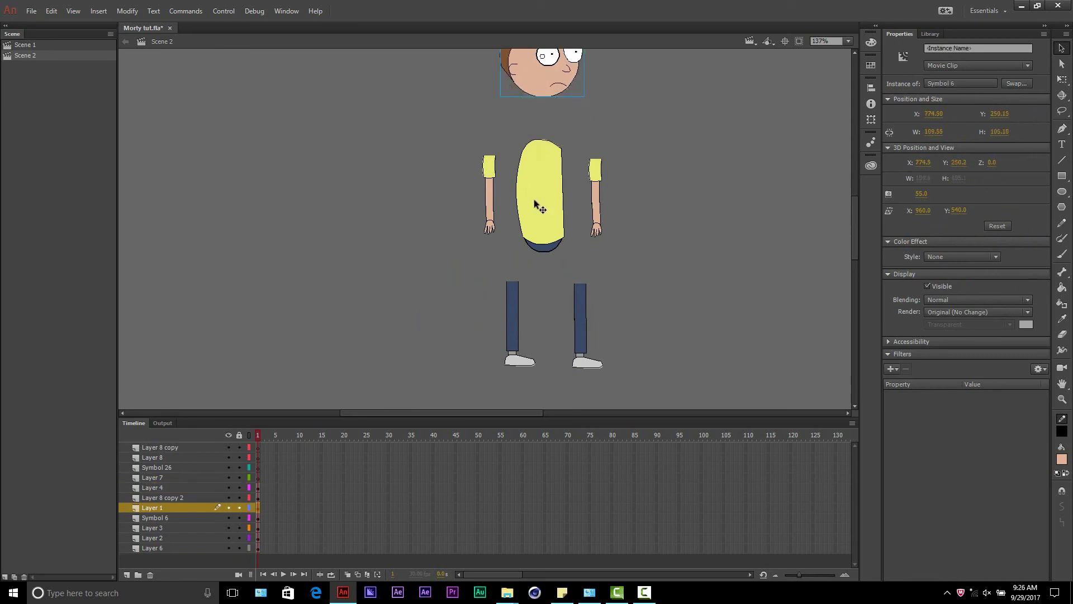
drag(535, 206, 542, 181)
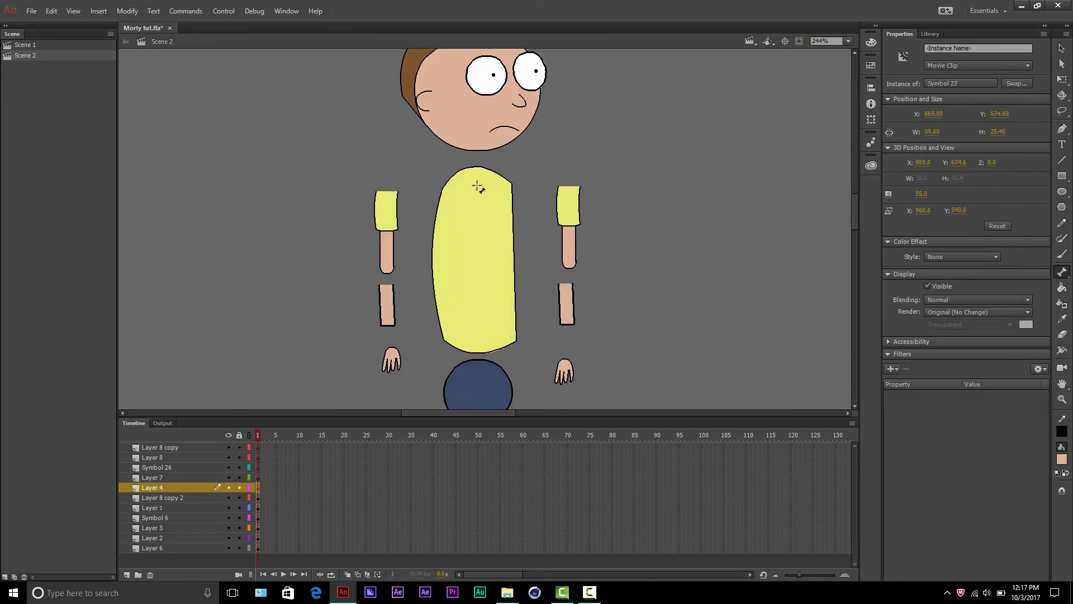
Step: Add bones from the upper torso joint to the top of each upper arm
mouse_move(477, 186)
mouse_down()
mouse_move(476, 145)
mouse_move(421, 185)
mouse_move(387, 193)
mouse_up()
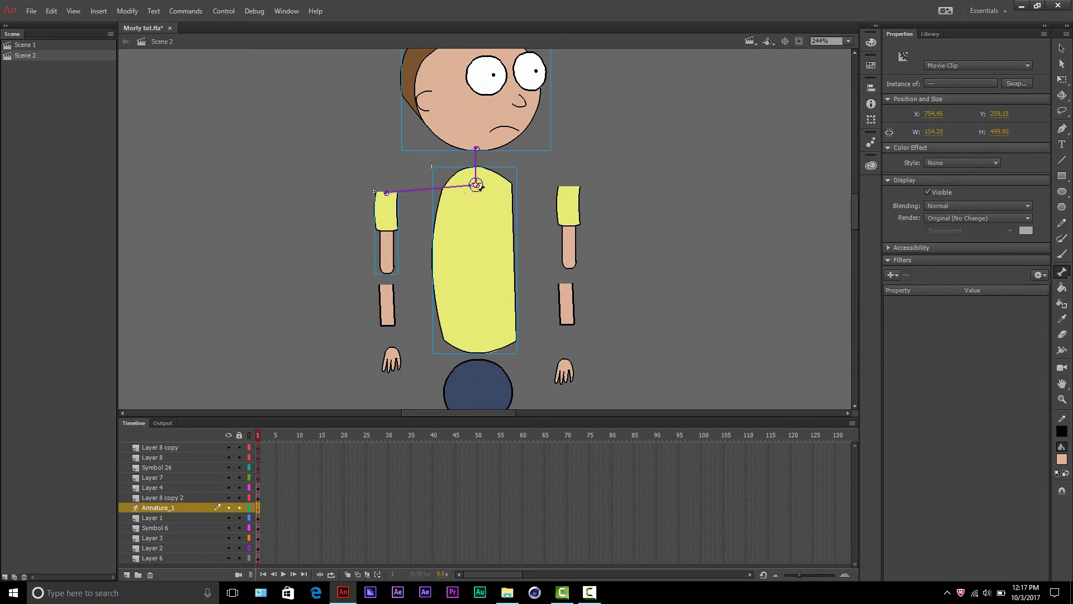
drag(476, 186, 569, 187)
scroll(391, 273, up, 2)
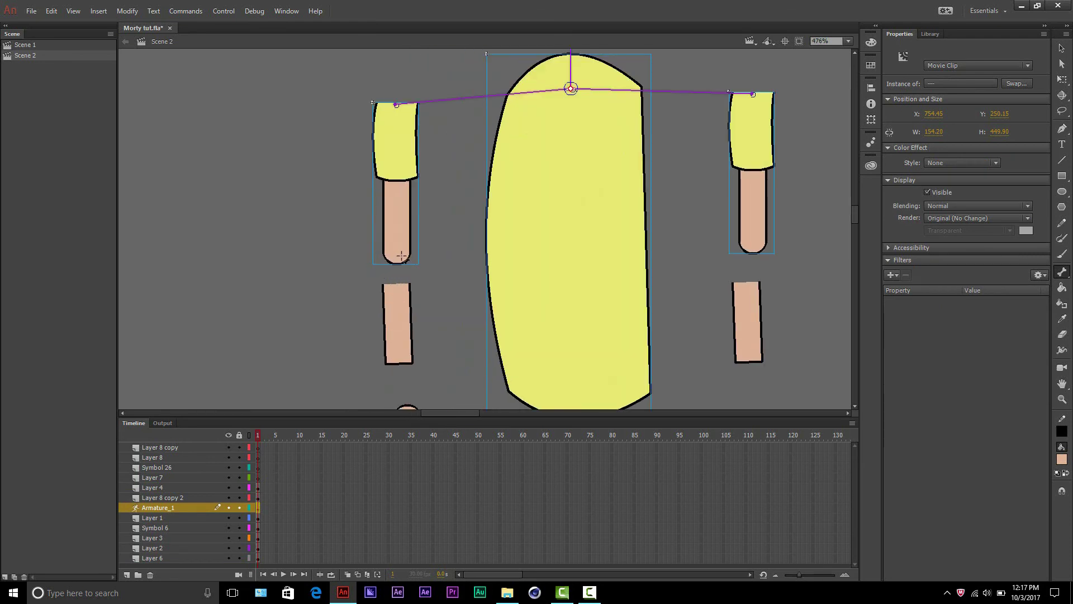
Step: Extend the bone chain of both arms from the shoulders through the forearms to the hands
drag(398, 271, 396, 288)
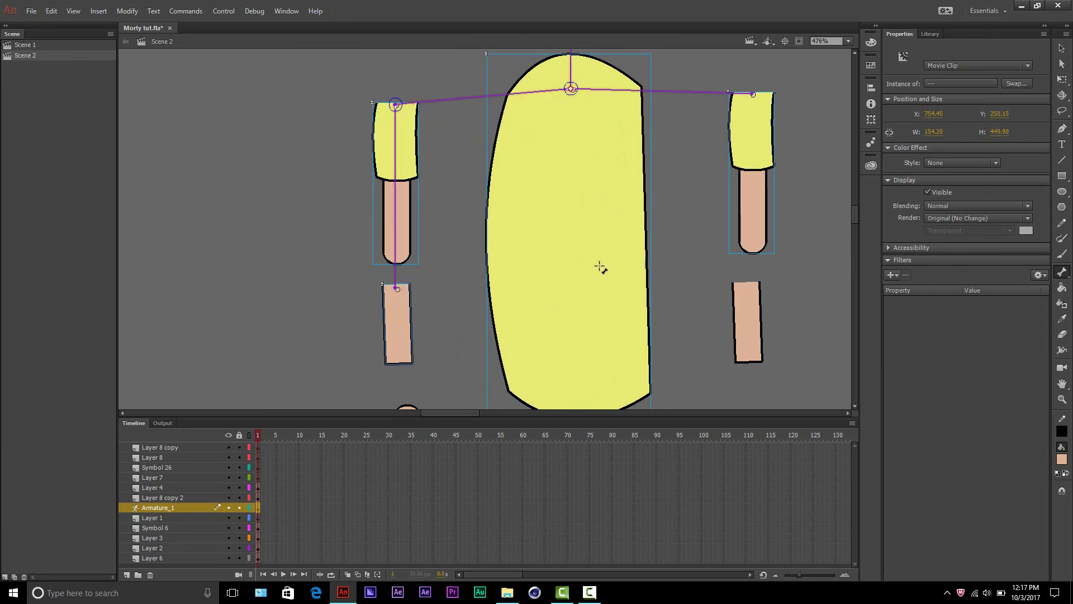
drag(758, 281, 752, 289)
scroll(408, 187, down, 5)
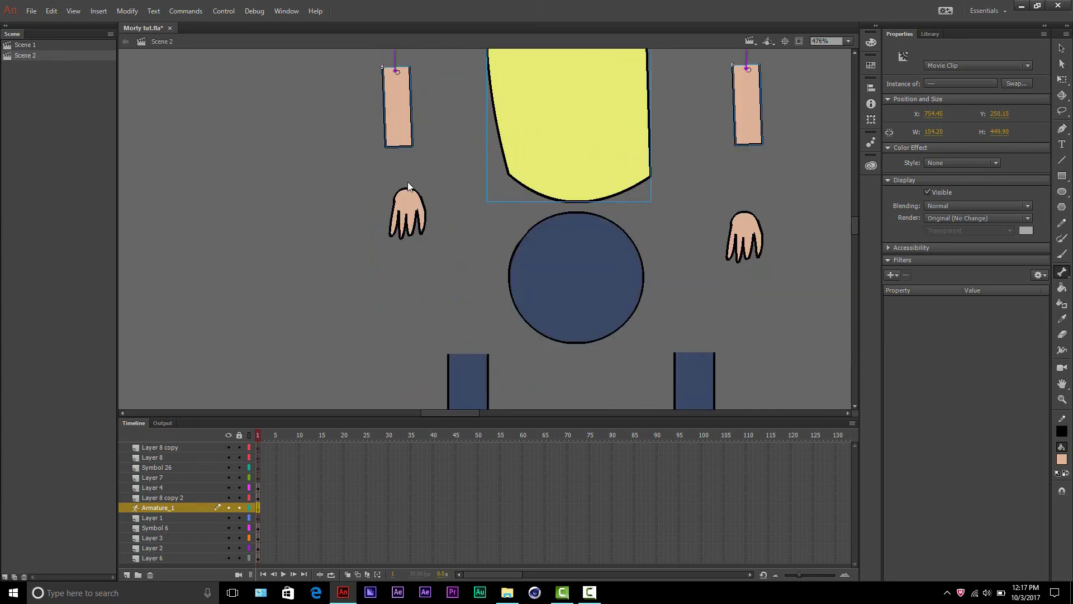
drag(396, 71, 410, 198)
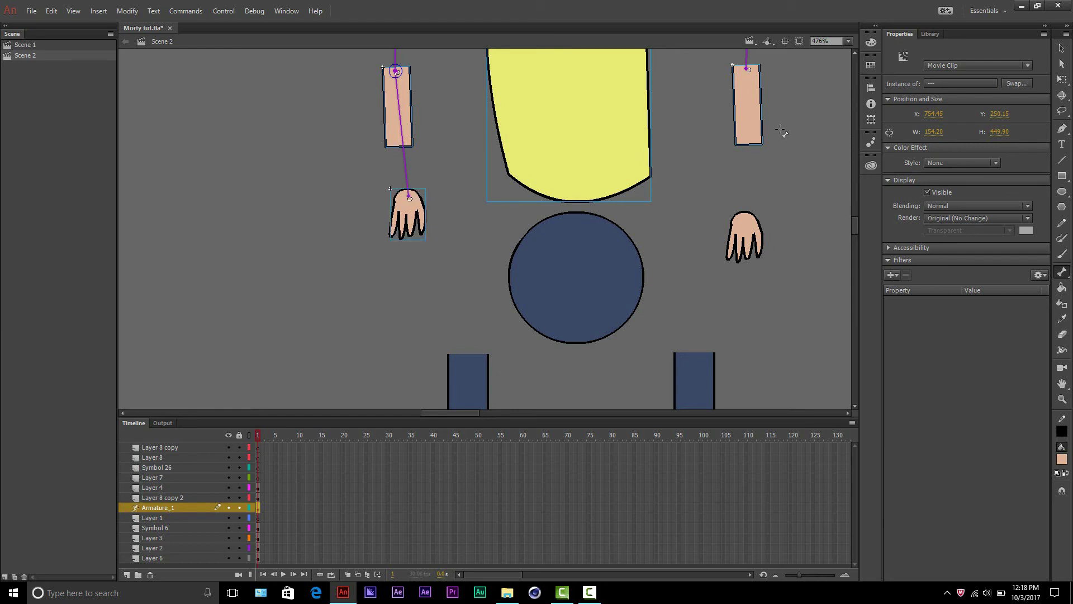
drag(749, 131, 744, 219)
Step: Add a bone from the upper torso to the centre of the hips, and branch bones to the top of both thighs
drag(587, 175, 581, 281)
scroll(582, 281, down, 5)
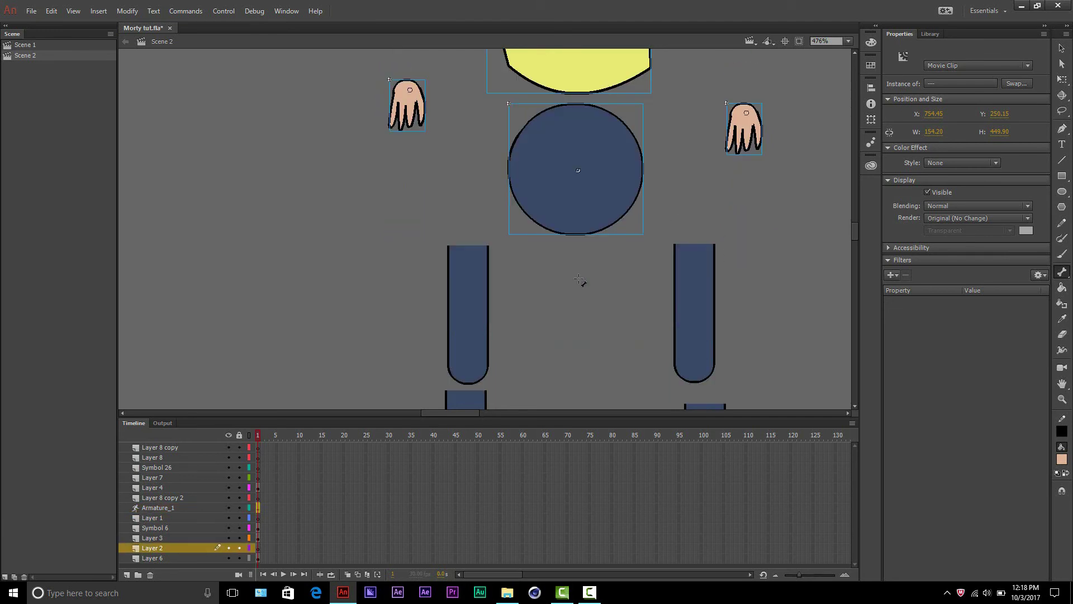
drag(519, 119, 471, 139)
click(699, 155)
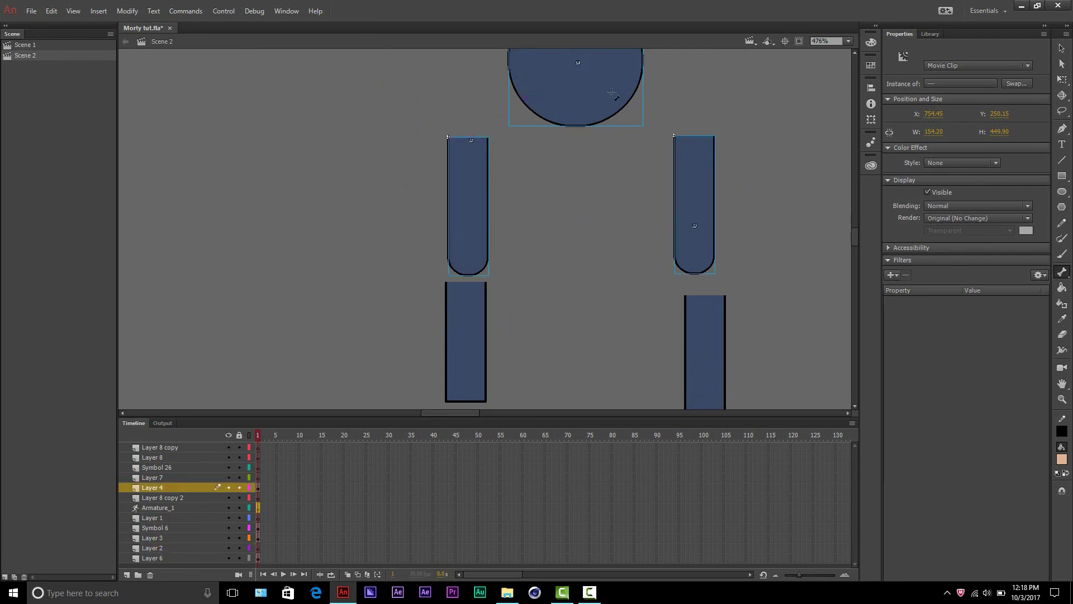
drag(576, 61, 698, 138)
Step: Extend the bone chain of both legs from the thighs through the lower legs to the shoe ankles
drag(471, 139, 468, 289)
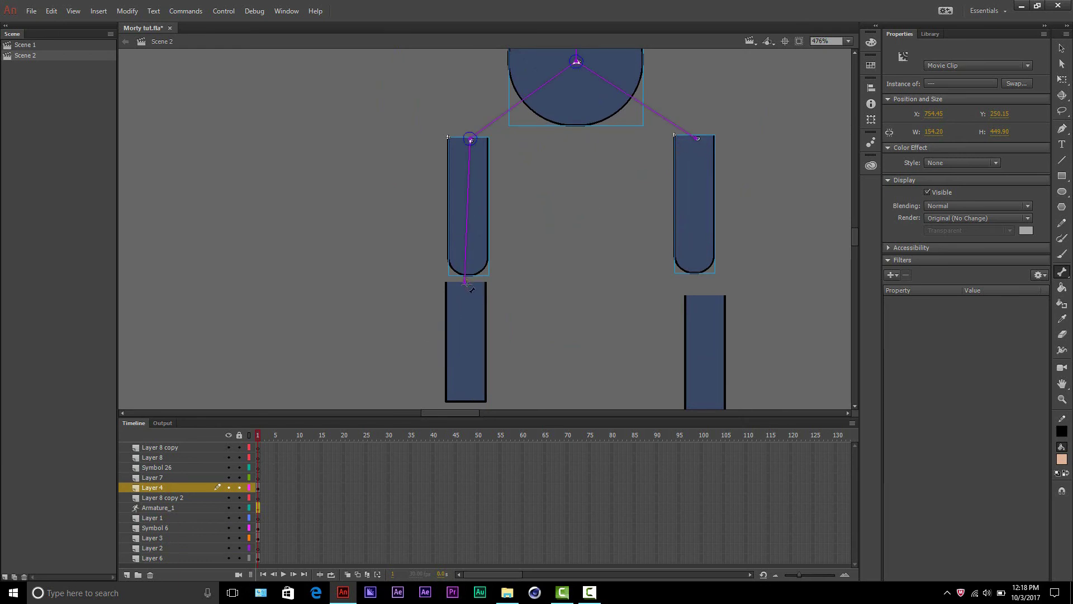
drag(466, 283, 466, 283)
drag(697, 138, 707, 300)
scroll(452, 207, down, 3)
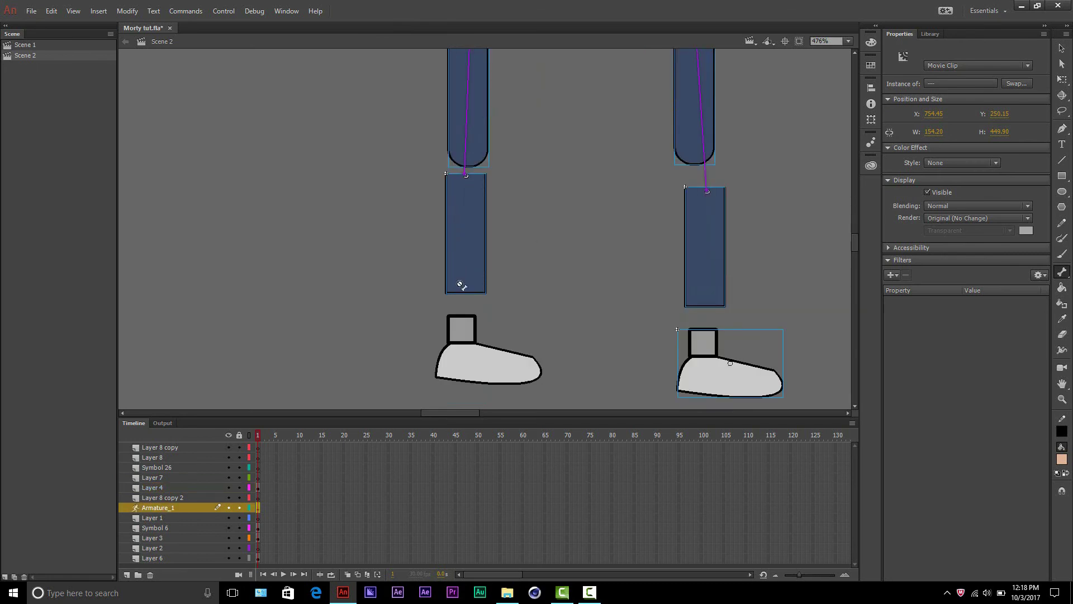
drag(460, 285, 465, 337)
drag(462, 327, 462, 328)
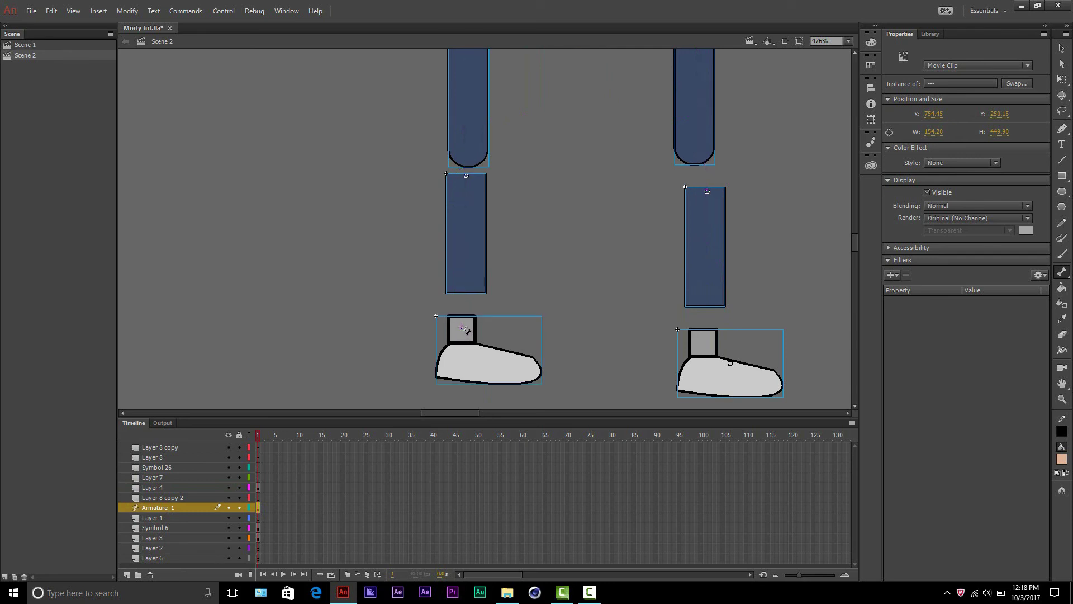
drag(707, 191, 705, 342)
Step: Lower the head onto the torso and bring the upper arm, forearm and hand pieces of each arm together
scroll(699, 224, down, 3)
scroll(693, 161, up, 2)
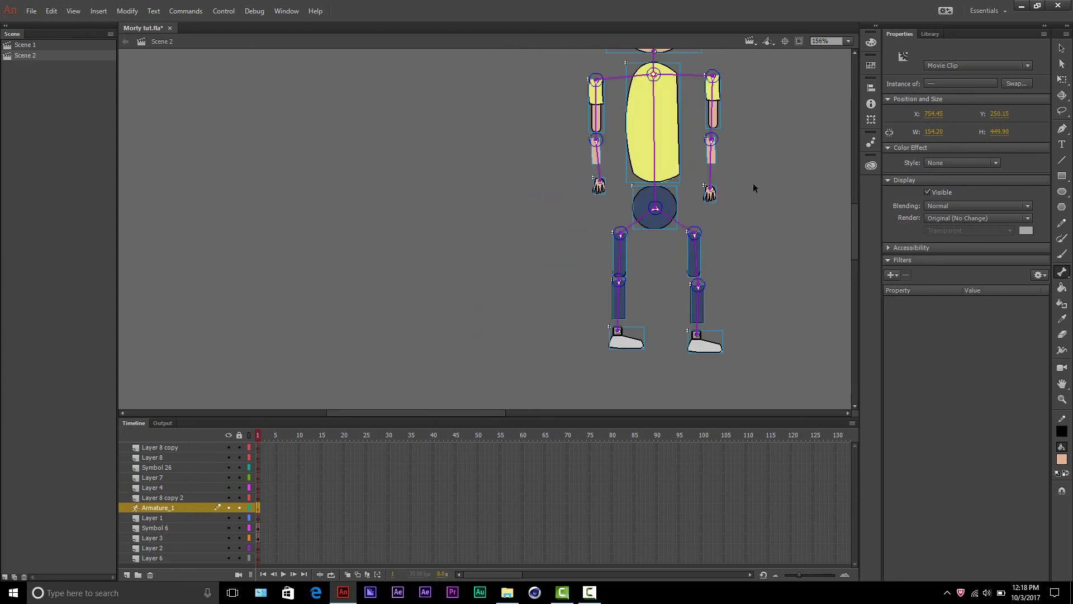
scroll(754, 167, up, 2)
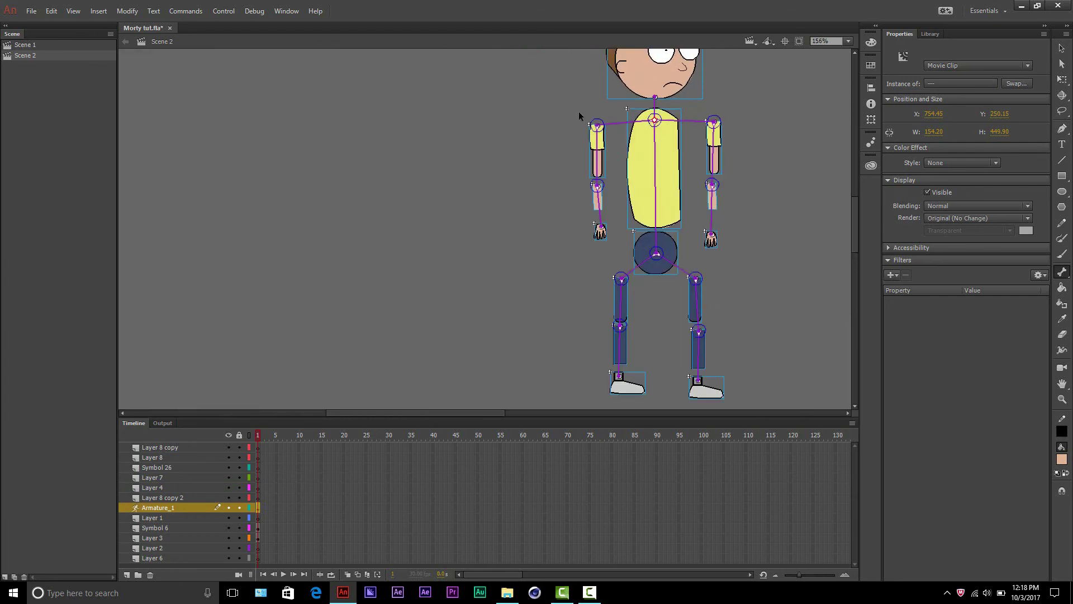
scroll(578, 112, down, 4)
scroll(461, 86, up, 4)
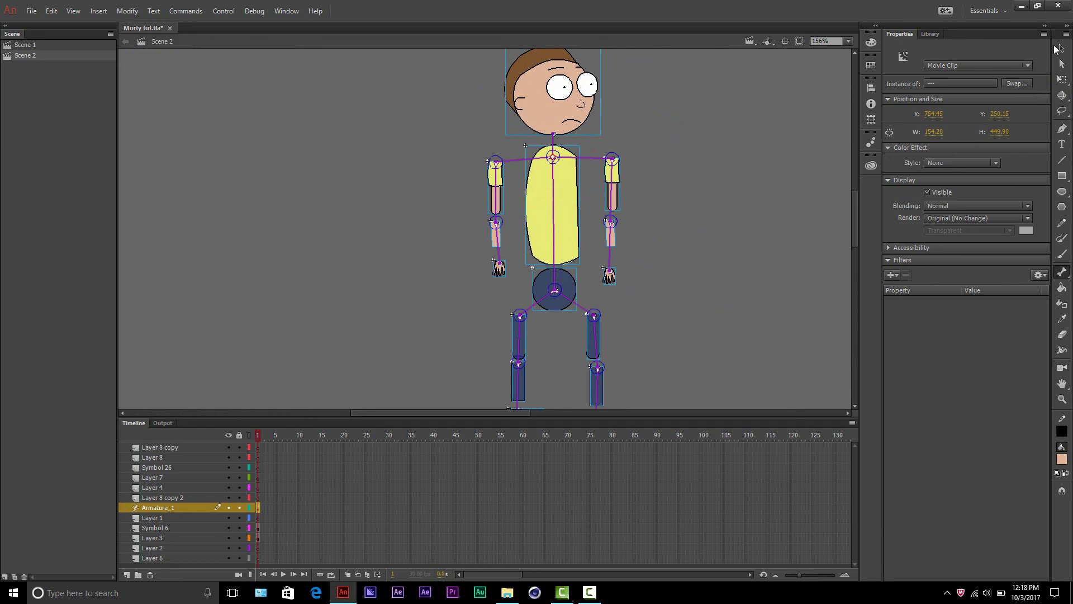
click(1062, 48)
click(536, 95)
drag(505, 188, 514, 214)
drag(505, 274, 506, 231)
mouse_move(620, 172)
mouse_down()
mouse_move(609, 172)
mouse_move(615, 187)
mouse_up()
drag(609, 238, 606, 231)
drag(616, 277, 608, 240)
Step: Rotate both assembled arms out horizontally and attach their sleeves to the shirt's shoulders
drag(637, 157, 675, 191)
key(q)
drag(580, 209, 589, 171)
drag(443, 150, 471, 161)
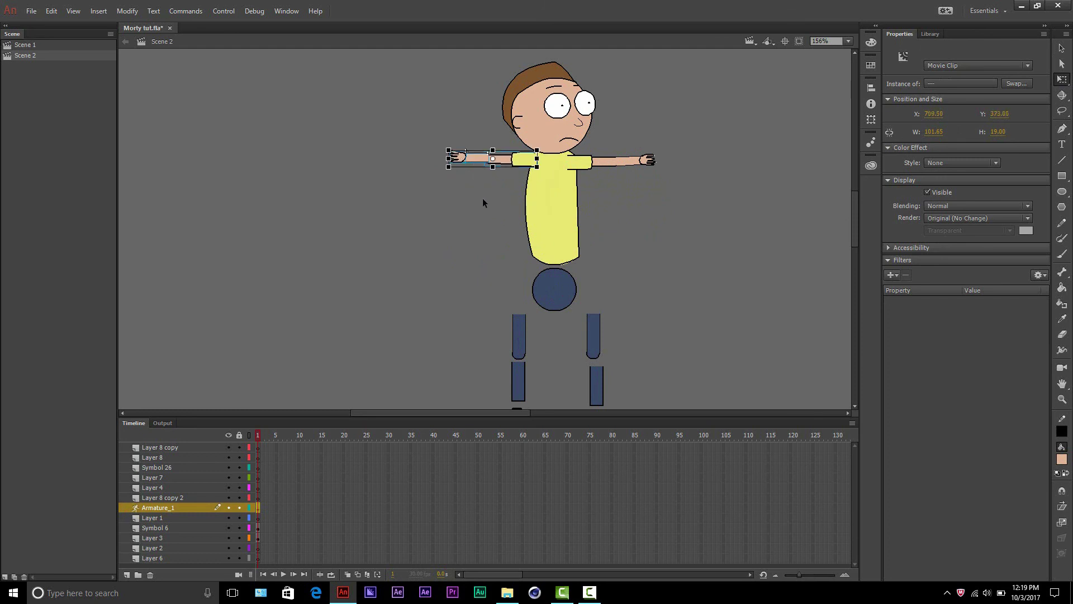
click(485, 194)
scroll(510, 181, left, 3)
click(599, 167)
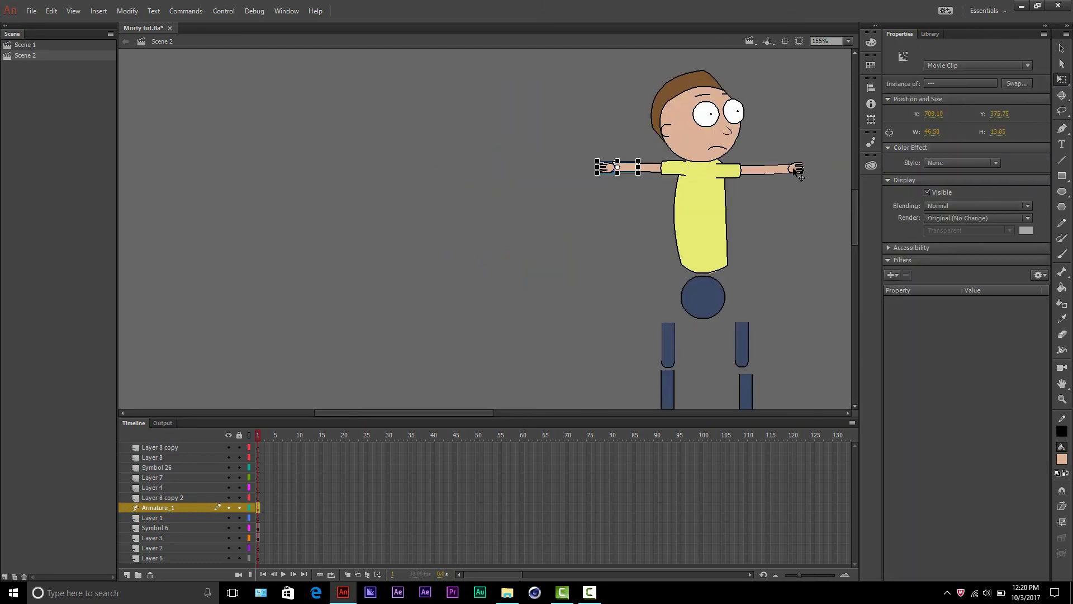
Step: Send the whole arm on the side the face looks toward to the back, behind the shirt
drag(819, 152, 739, 226)
right_click(738, 168)
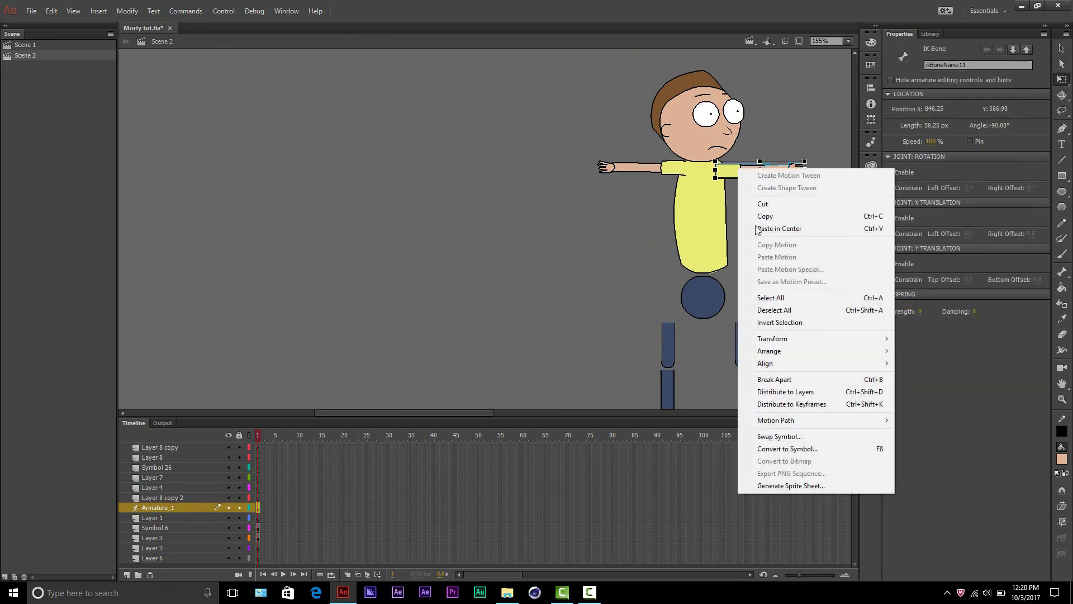
mouse_move(789, 349)
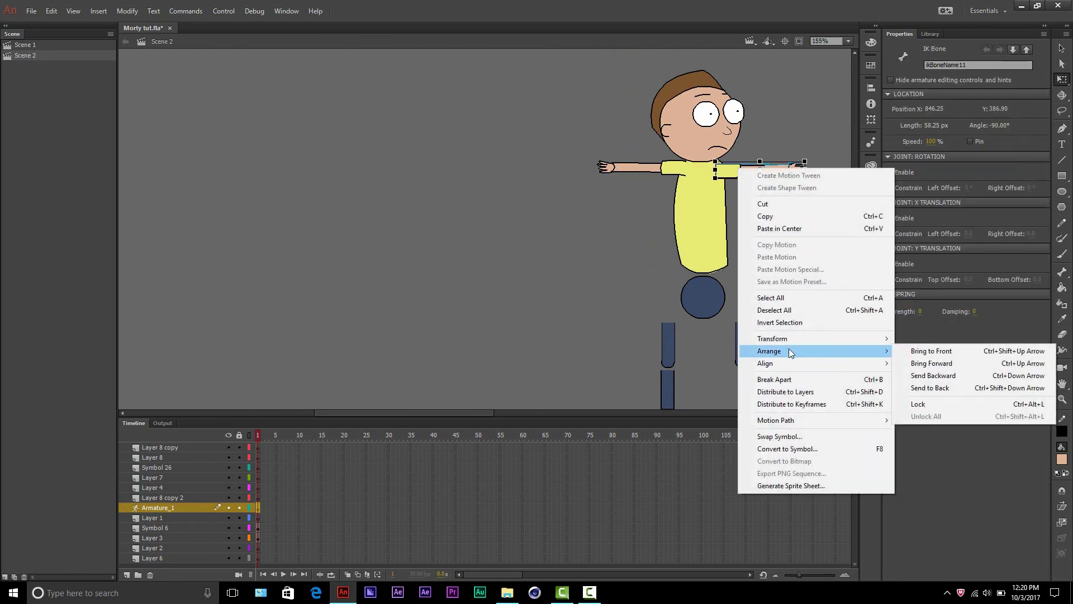
click(930, 387)
Step: Move the hips up onto the shirt's lower end and reattach the rear leg's thigh, lower leg and shoe beneath them
scroll(761, 268, down, 3)
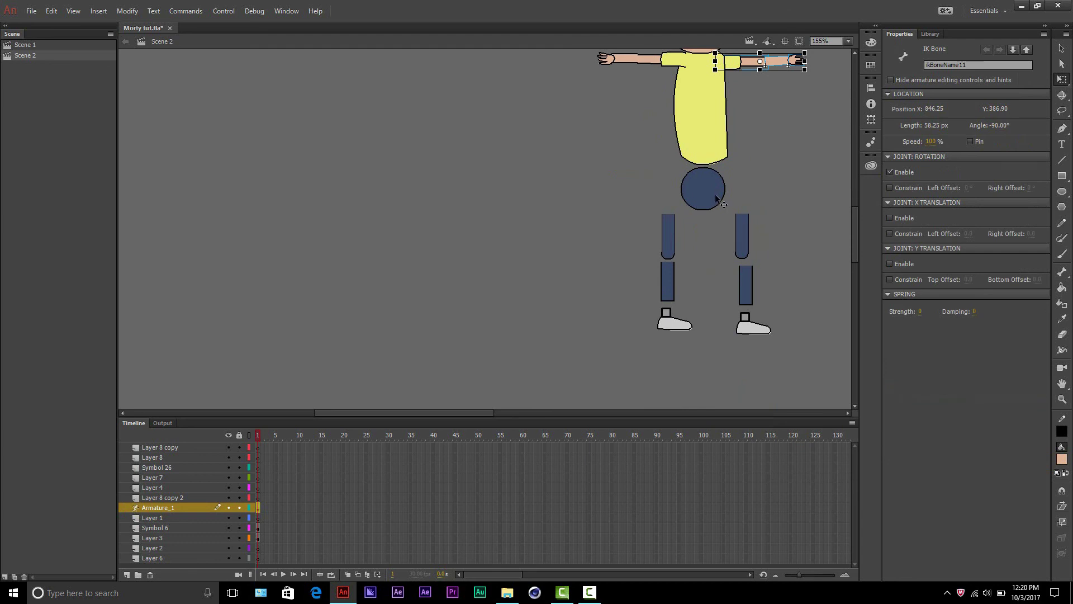
drag(721, 198, 718, 168)
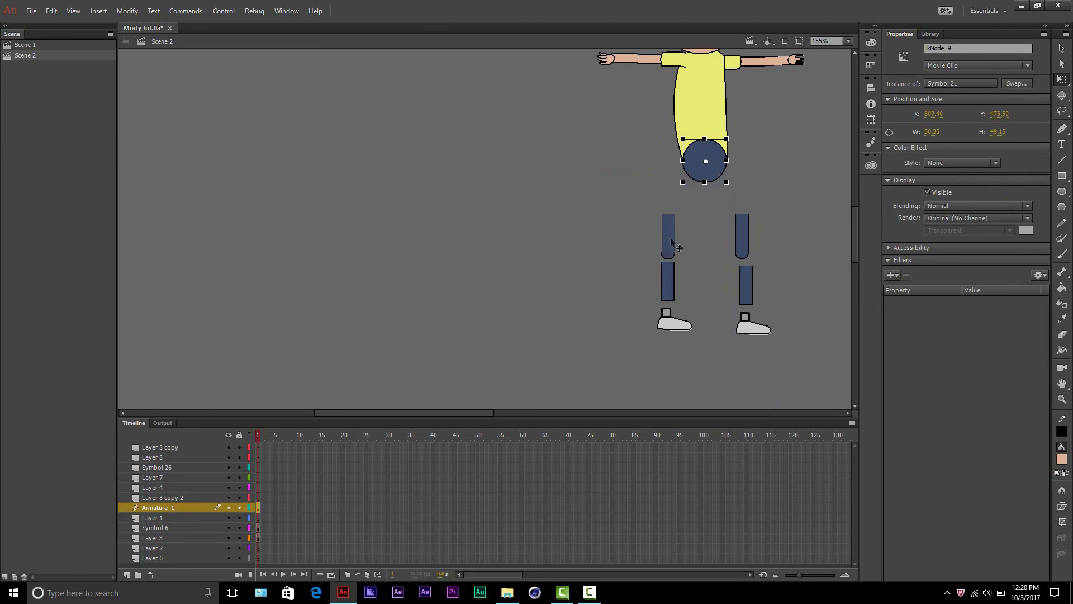
drag(669, 238, 694, 208)
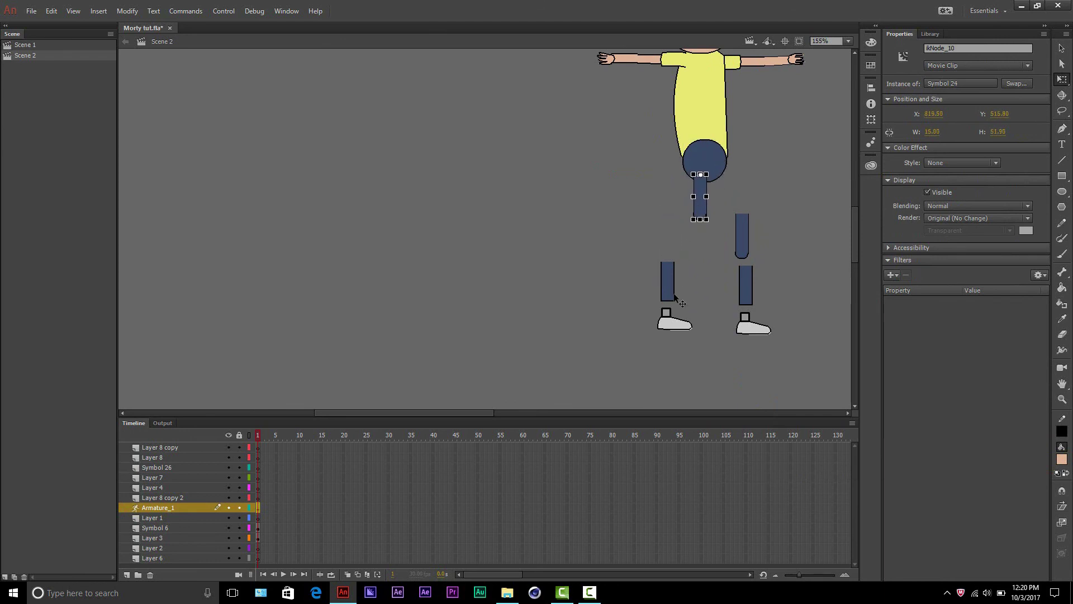
drag(675, 289, 706, 251)
scroll(735, 267, up, 2)
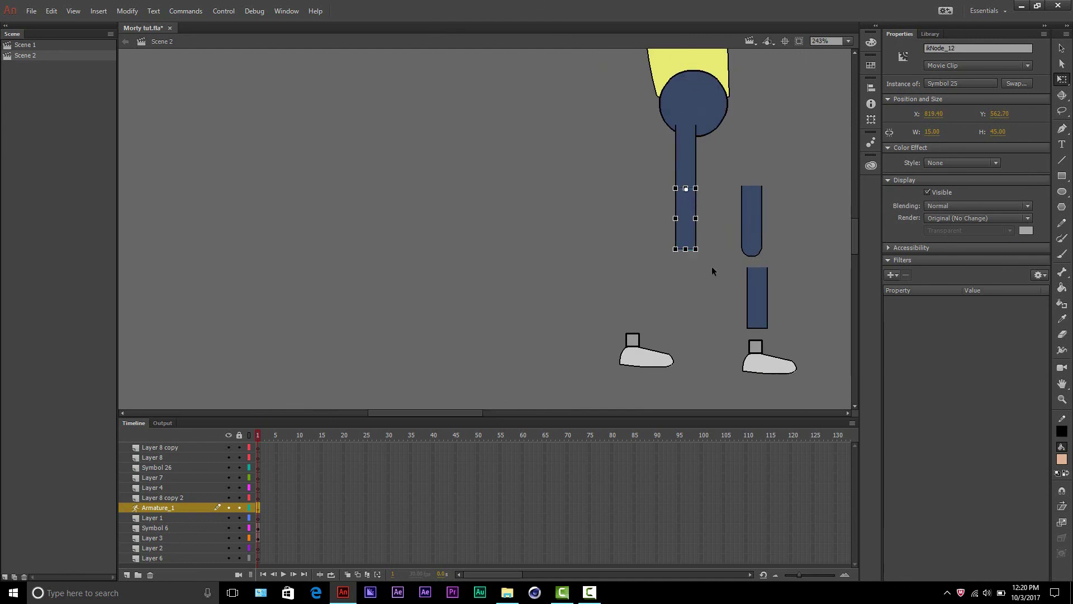
click(710, 291)
drag(642, 344, 684, 257)
click(692, 199)
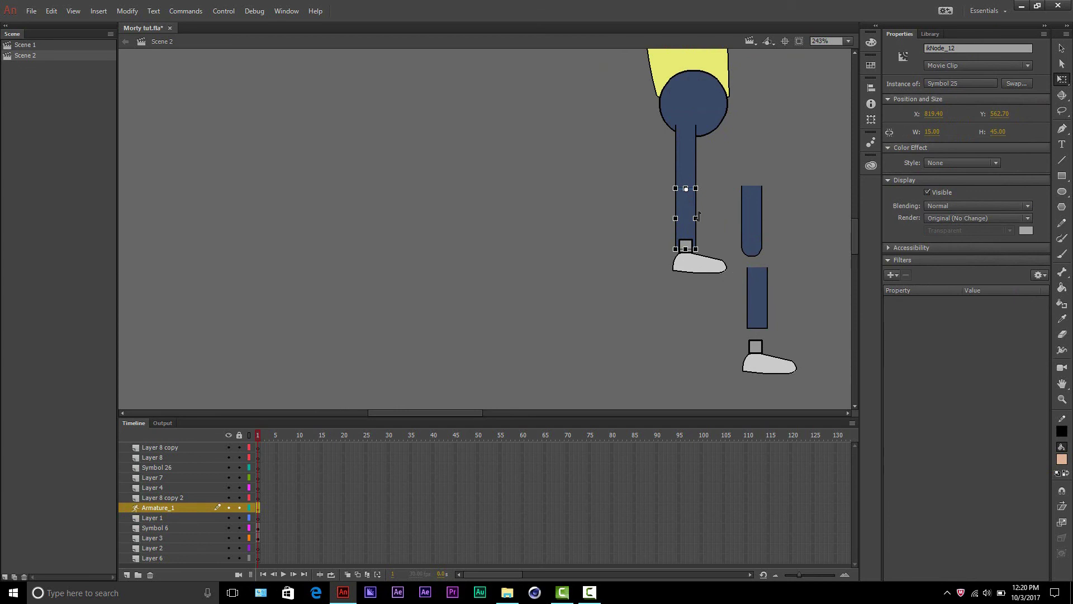
Step: Reattach the other leg's thigh, lower leg and shoe beneath the hips, beside the first leg
drag(743, 197, 717, 162)
drag(752, 323, 705, 239)
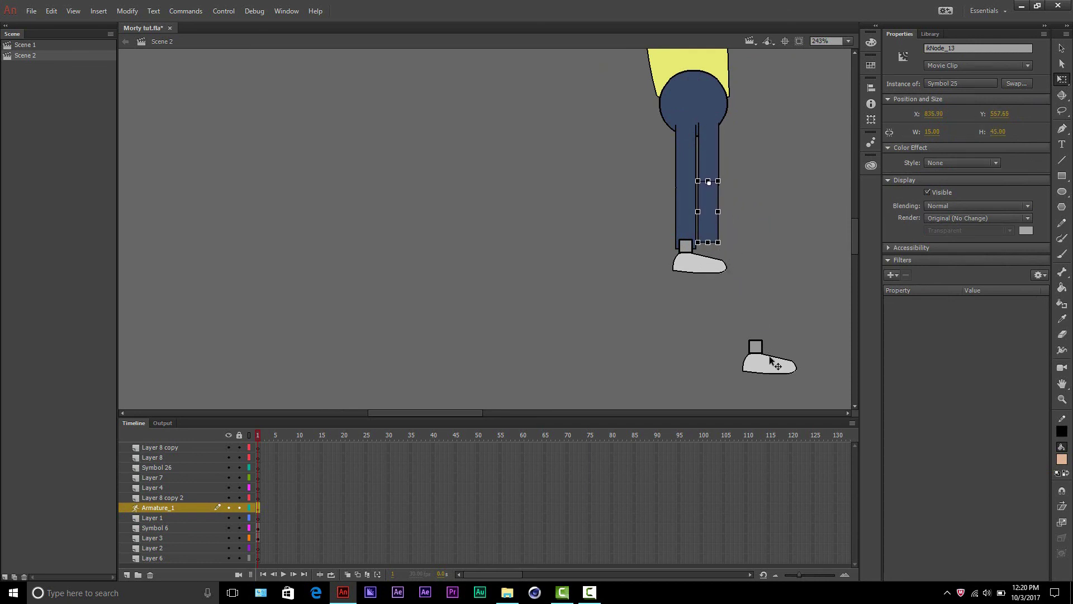
drag(761, 358, 656, 311)
Step: Send both shoes to the back so their ankles sit behind the trouser legs
click(698, 324)
right_click(733, 256)
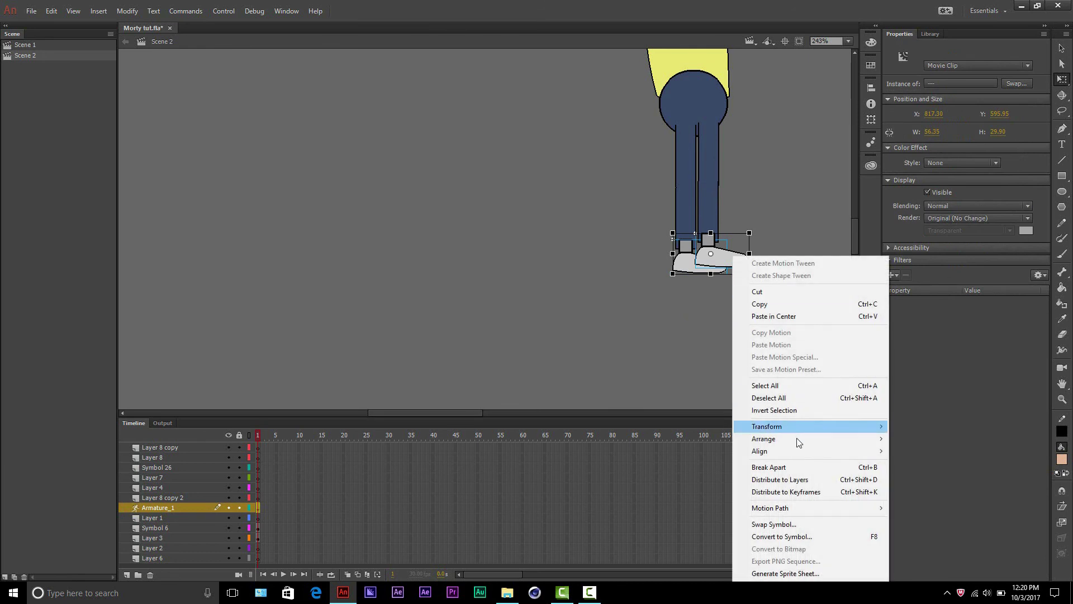
mouse_move(796, 439)
click(908, 476)
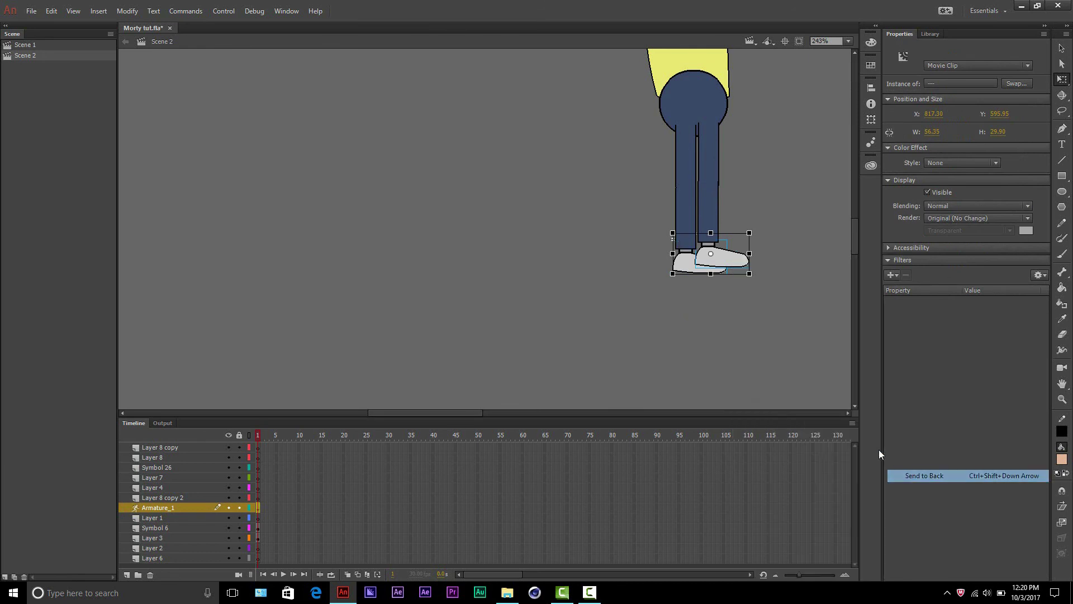
click(769, 300)
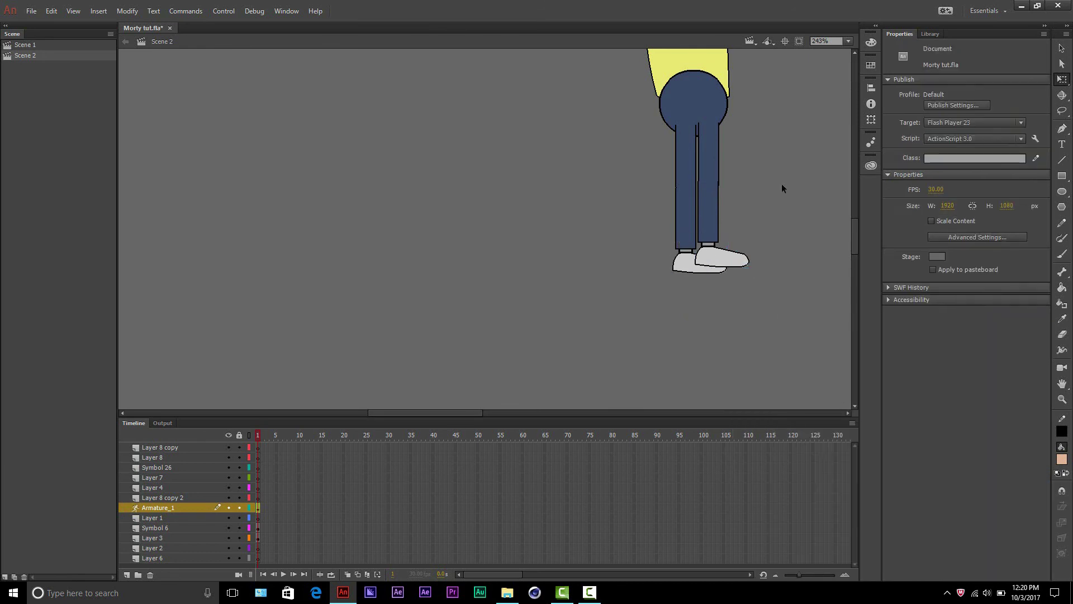
Step: Send the blue hip circle backward so it sits behind the yellow shirt
scroll(763, 200, down, 5)
scroll(611, 193, up, 4)
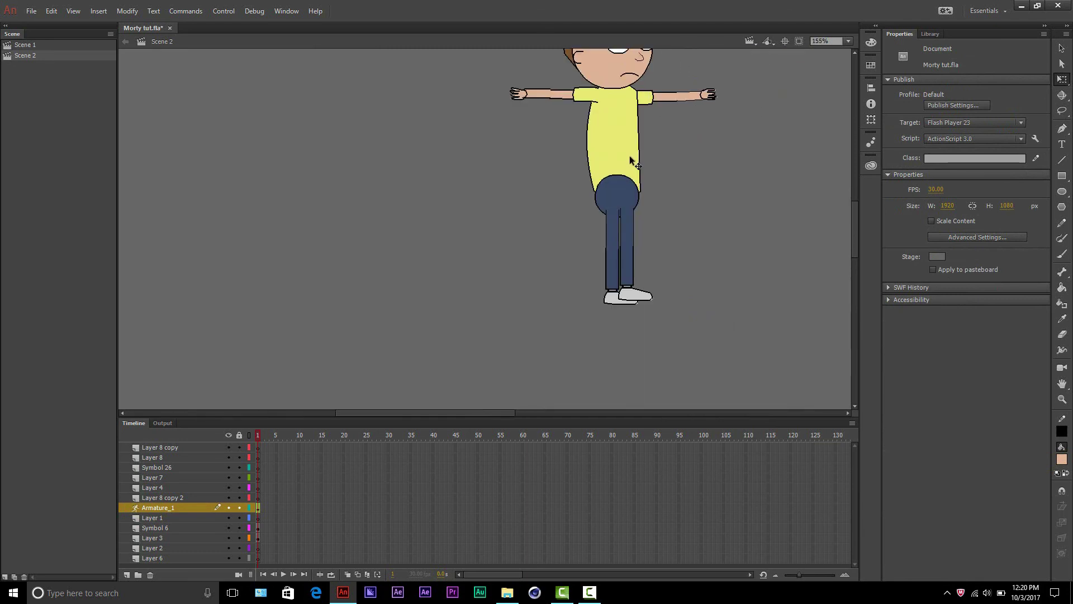
click(611, 193)
right_click(611, 190)
mouse_move(665, 370)
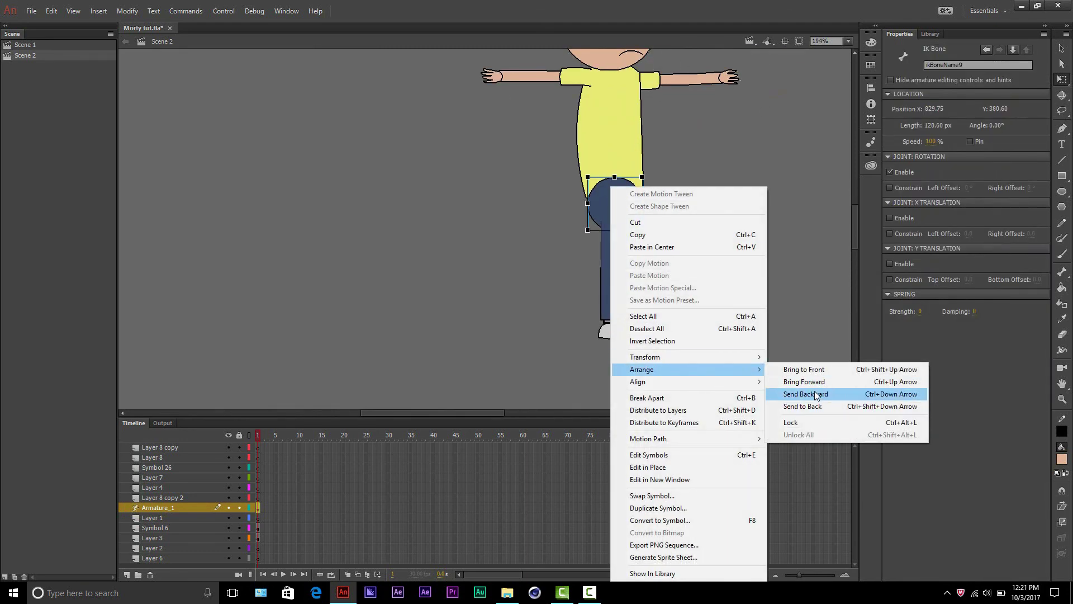
click(814, 391)
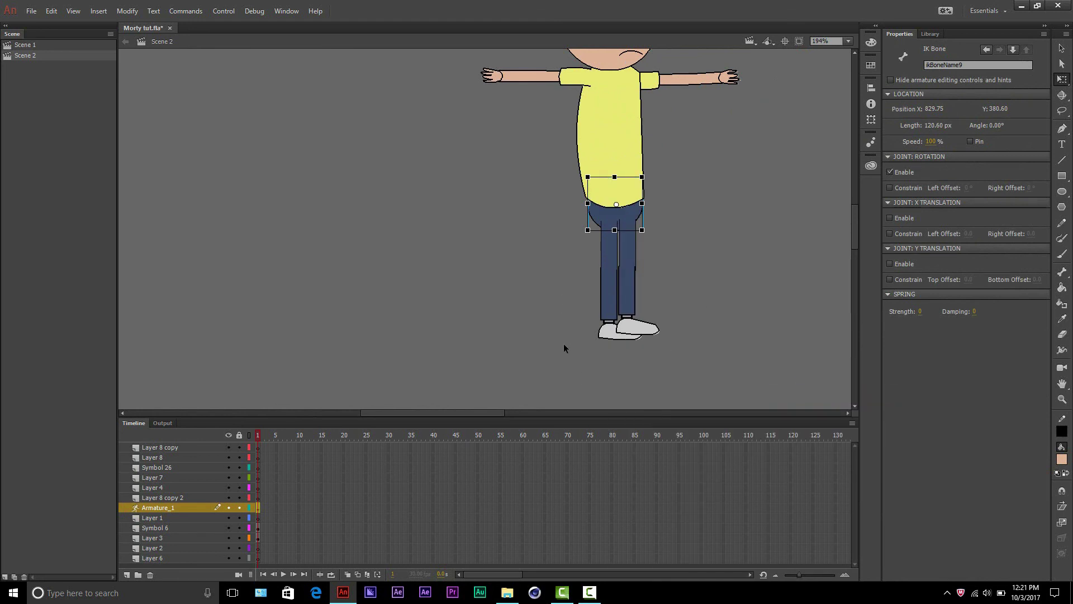
Step: Move the hips and both legs together slightly up beneath the shirt
drag(563, 343, 689, 217)
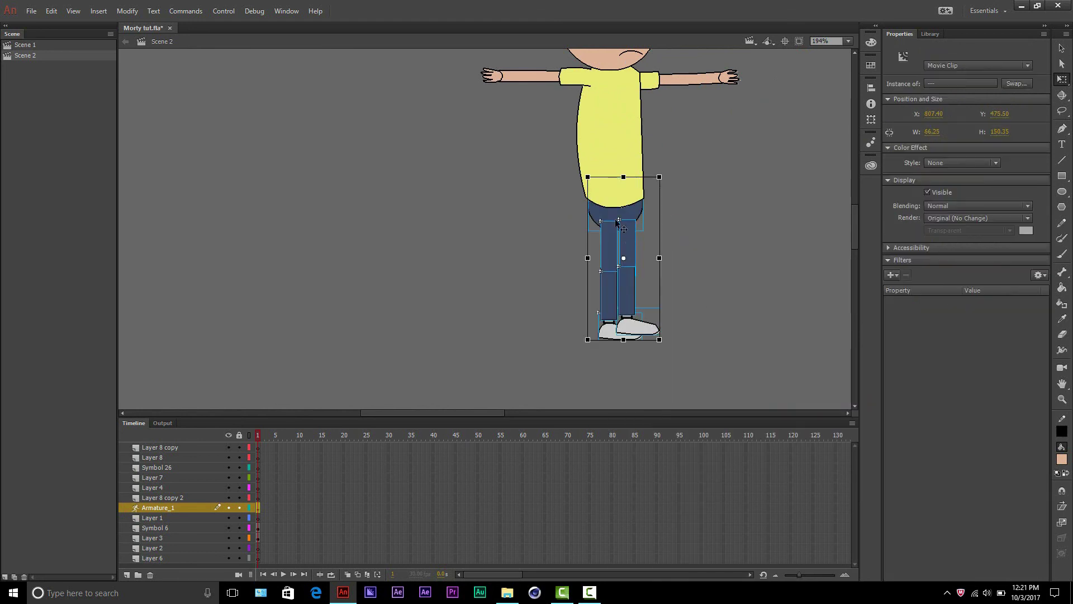
drag(615, 223, 614, 213)
click(706, 231)
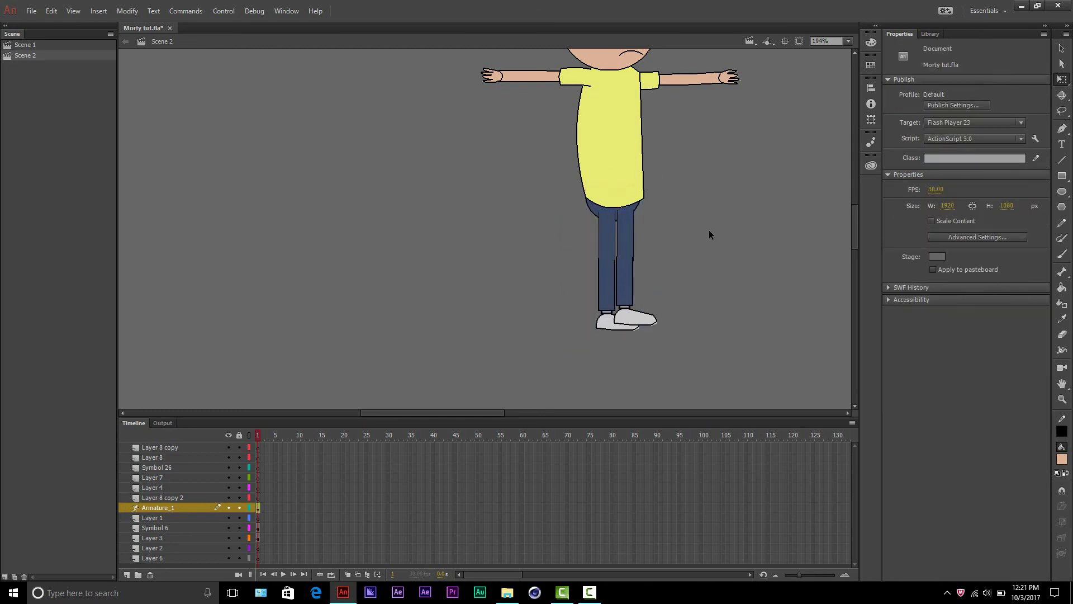
Step: Pose both legs with the armature, bending each knee so the lower leg swings backward
scroll(709, 229, down, 5)
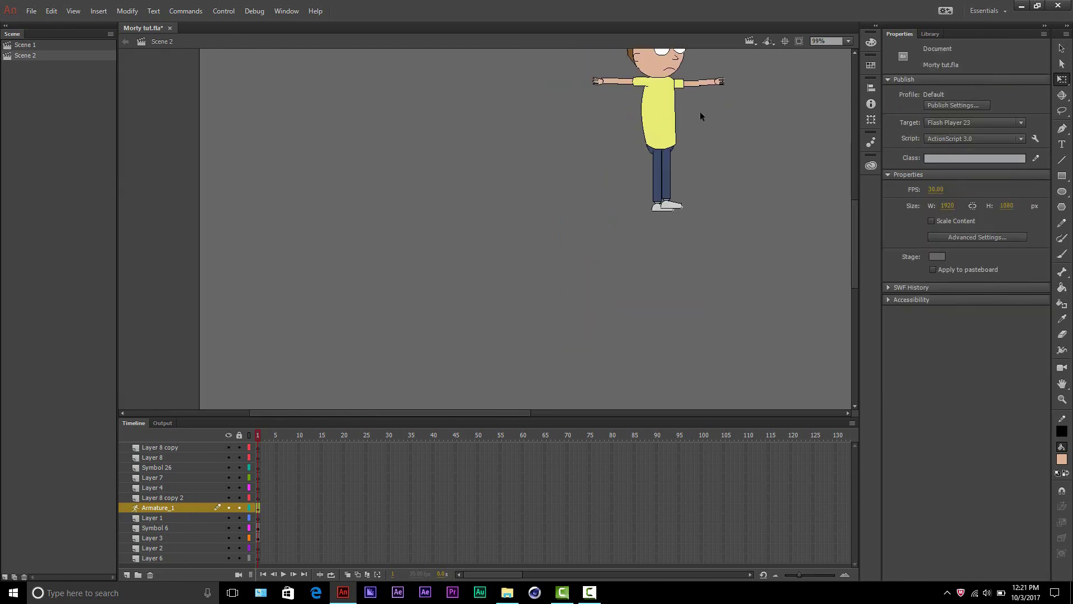
scroll(702, 110, up, 3)
scroll(738, 196, up, 3)
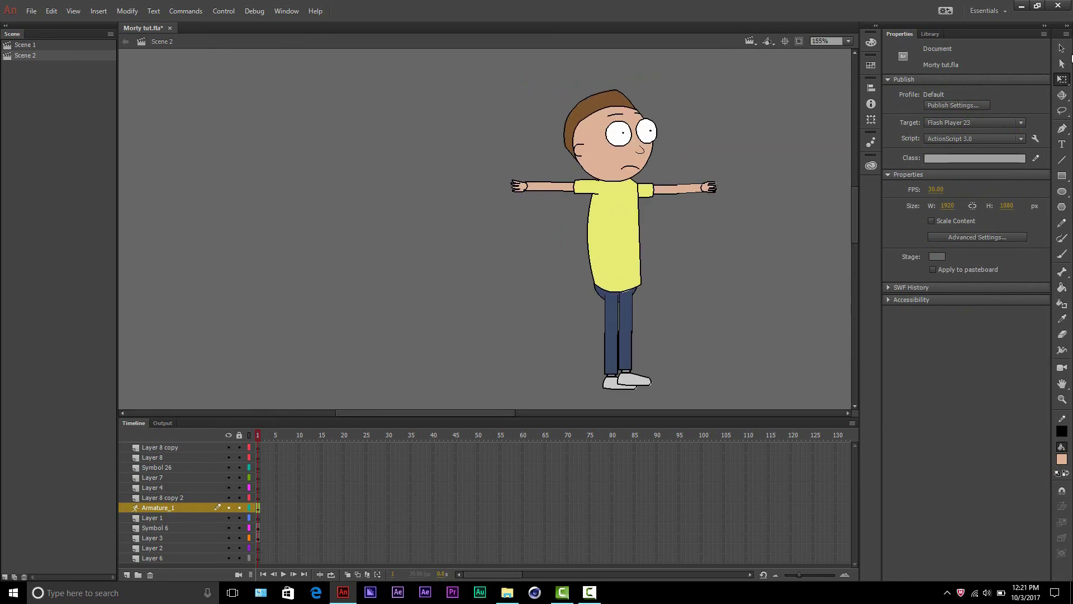
click(1062, 48)
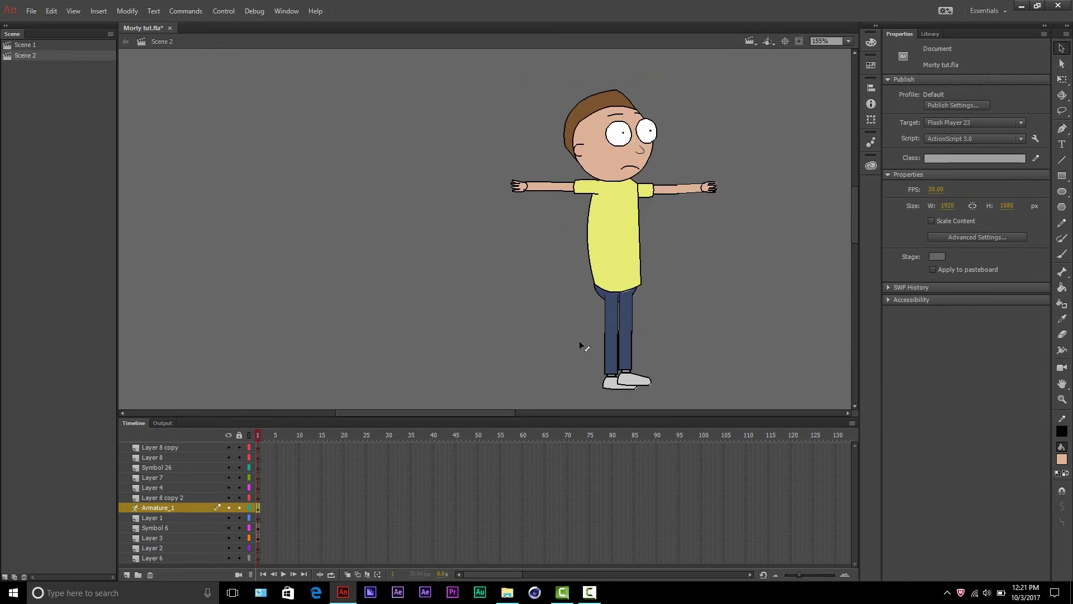
mouse_move(580, 345)
mouse_down()
mouse_move(536, 371)
mouse_move(582, 366)
mouse_move(564, 352)
mouse_move(570, 339)
mouse_up()
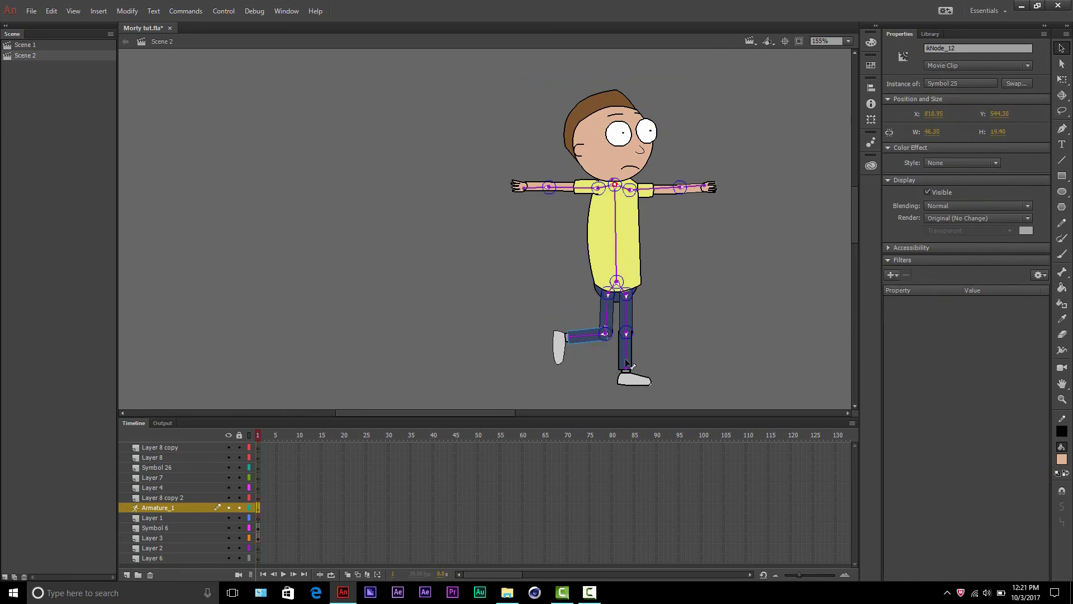
drag(629, 362, 635, 334)
Step: Nudge the hips and both bent legs together slightly down under the shirt
drag(571, 374, 671, 300)
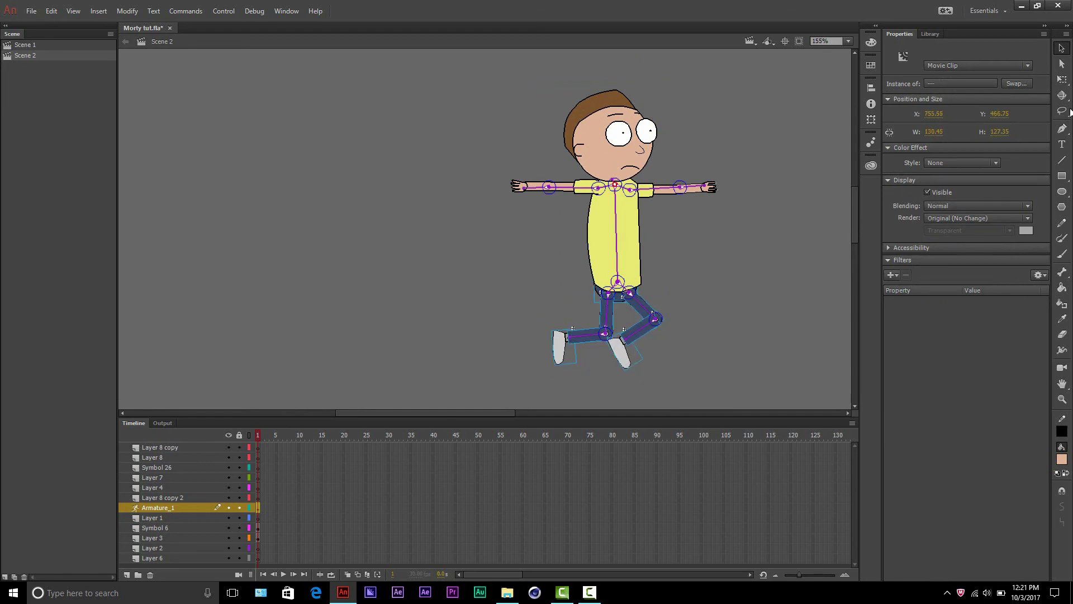
click(1061, 79)
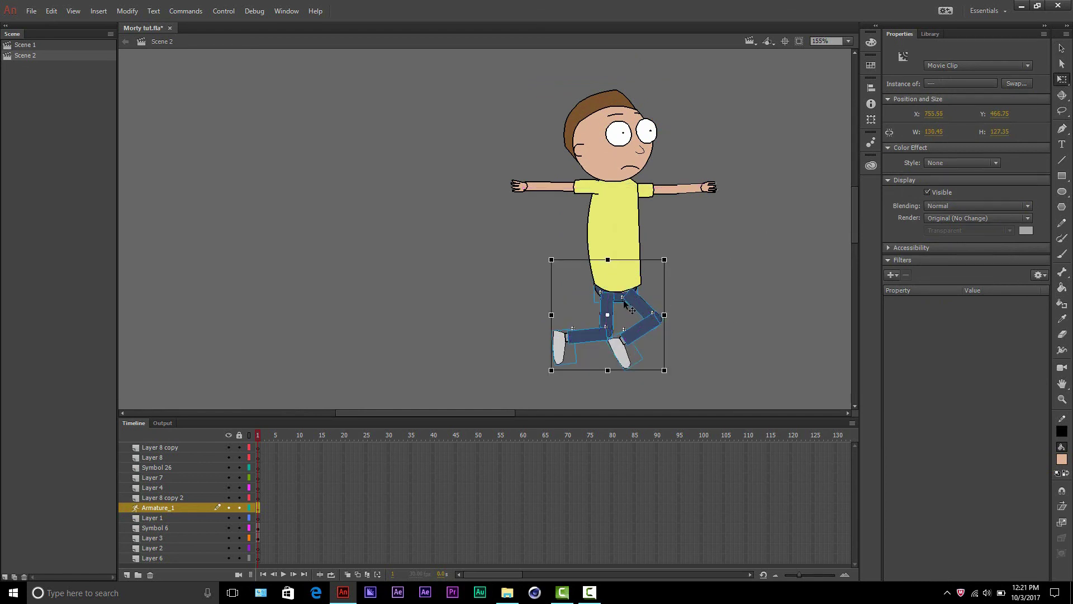
drag(623, 301, 624, 304)
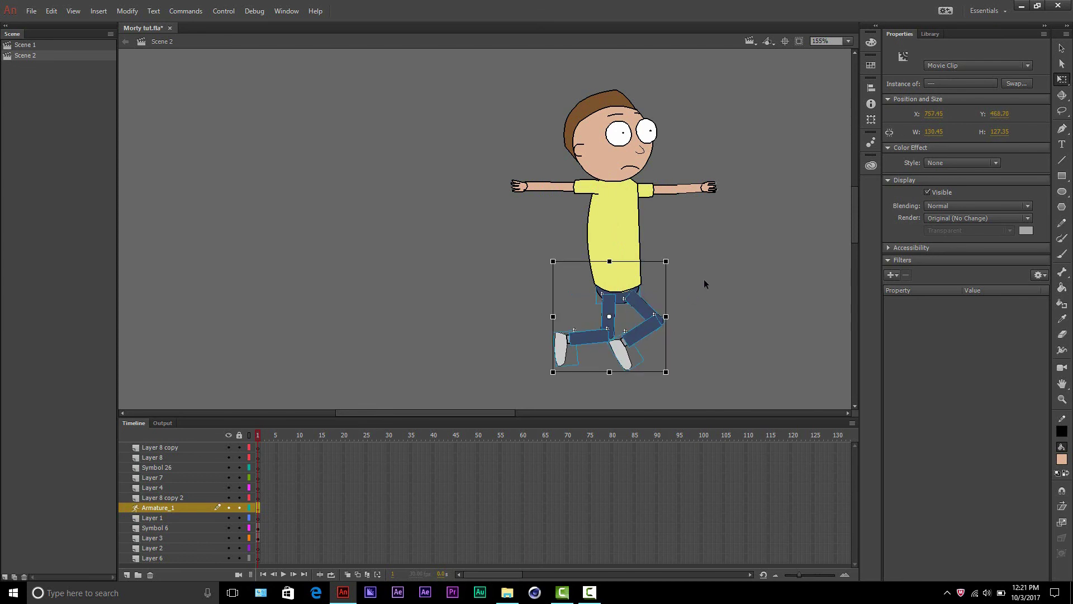
click(706, 275)
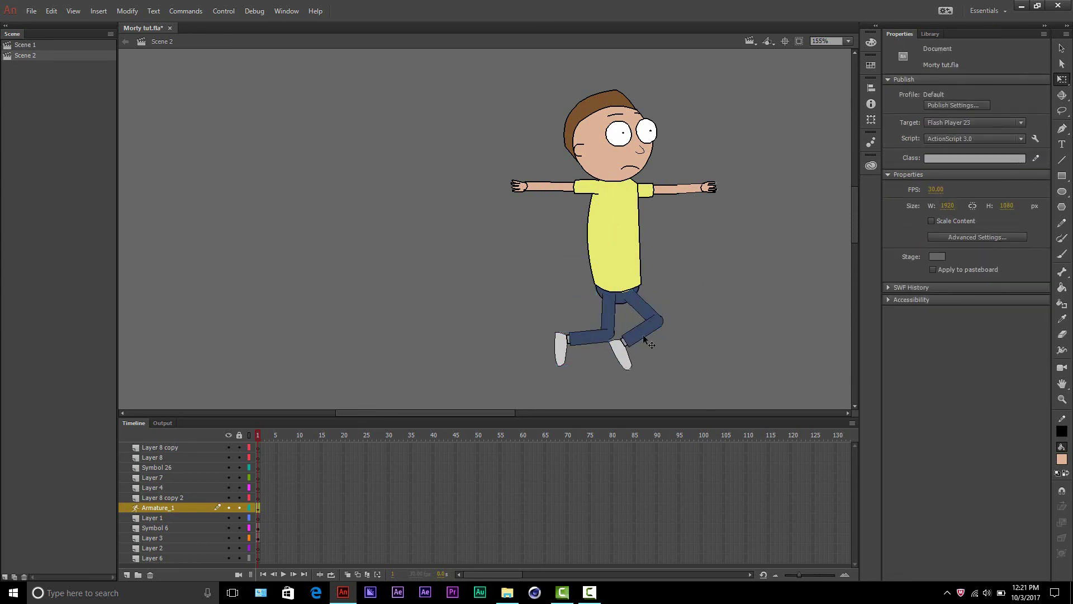